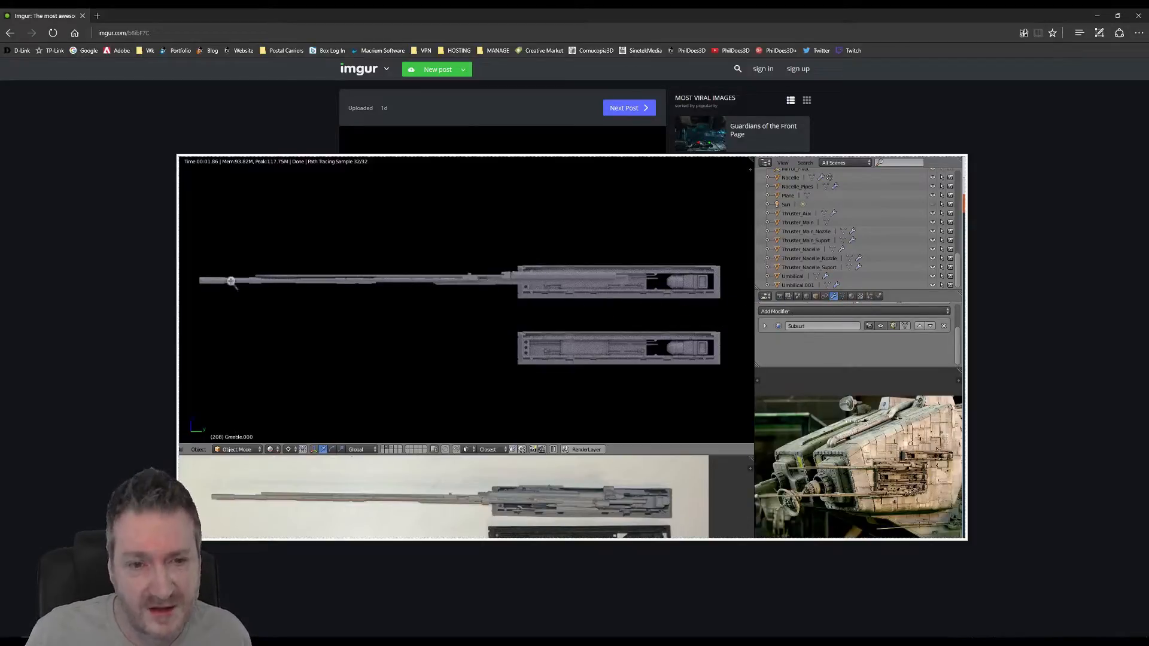
# Close the reference image browser and paint the stained metal image through onto the rocky patch near the curved panel's right end.
pyautogui.click(1138, 15)
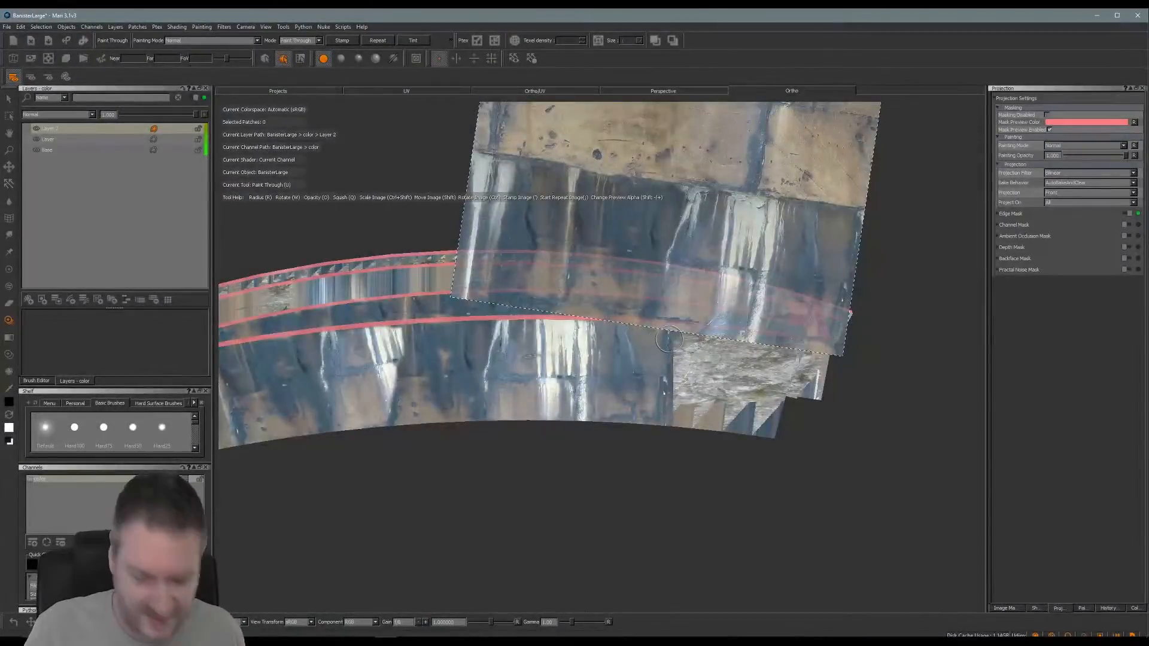
pyautogui.moveTo(699, 258)
pyautogui.keyDown('shift'); pyautogui.mouseDown()
pyautogui.moveTo(778, 281)
pyautogui.moveTo(814, 326)
pyautogui.moveTo(828, 378)
pyautogui.moveTo(759, 371)
pyautogui.mouseUp(); pyautogui.keyUp('shift')
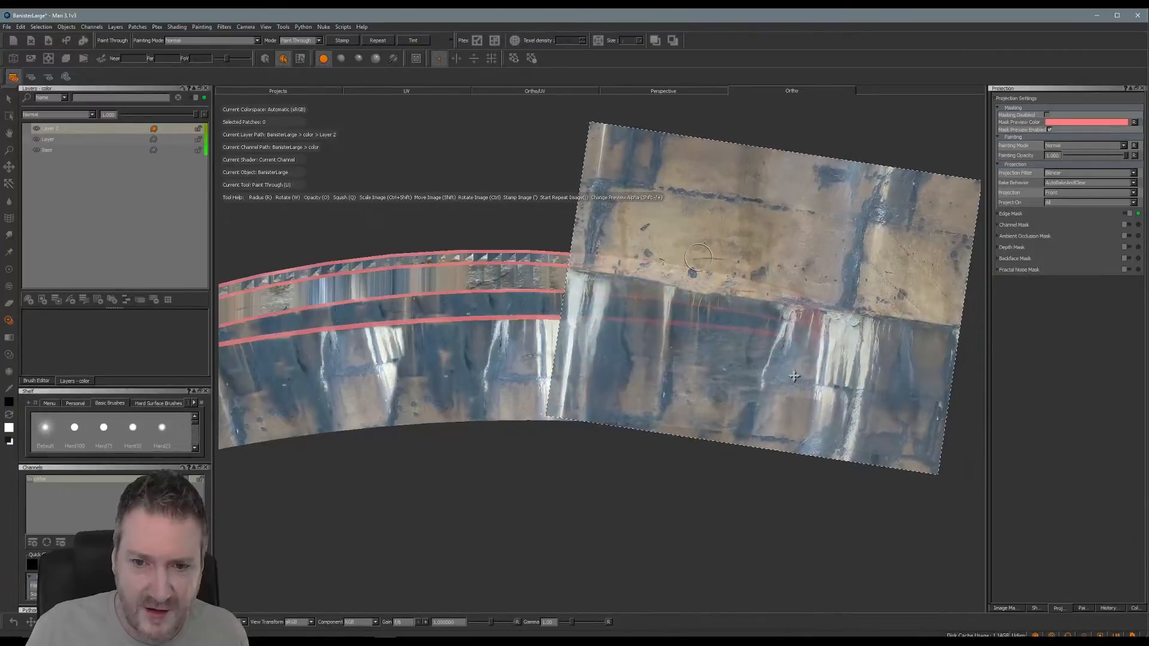
pyautogui.moveTo(696, 354)
pyautogui.mouseDown()
pyautogui.moveTo(676, 337)
pyautogui.moveTo(671, 413)
pyautogui.moveTo(772, 422)
pyautogui.moveTo(700, 396)
pyautogui.moveTo(693, 375)
pyautogui.moveTo(761, 383)
pyautogui.moveTo(712, 336)
pyautogui.moveTo(748, 356)
pyautogui.moveTo(722, 348)
pyautogui.moveTo(772, 338)
pyautogui.moveTo(805, 356)
pyautogui.moveTo(829, 351)
pyautogui.moveTo(797, 371)
pyautogui.moveTo(819, 398)
pyautogui.mouseUp()
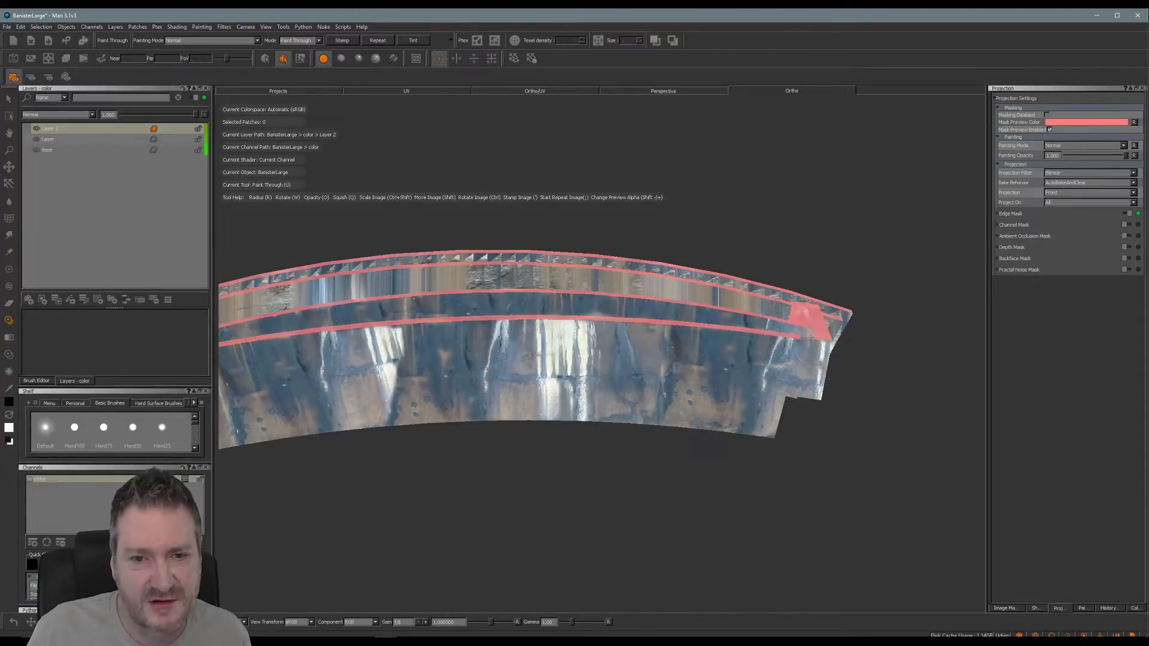
pyautogui.moveTo(811, 351); pyautogui.dragTo(825, 357)
pyautogui.press('b')
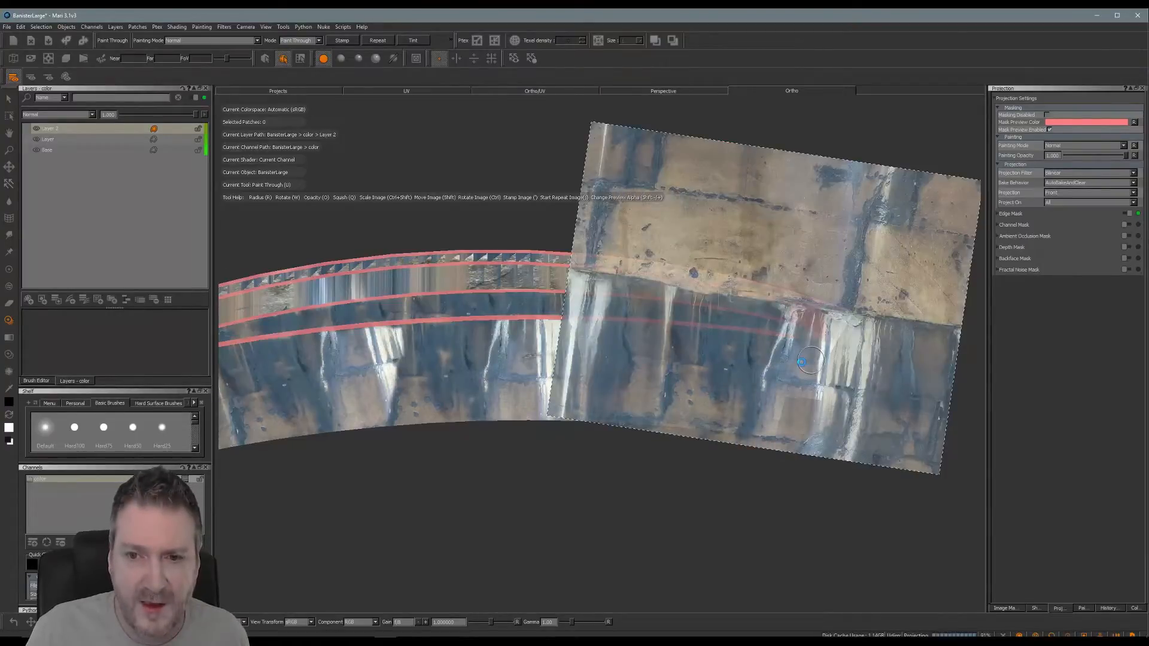
pyautogui.press('Escape')
# Level the stained metal image, align it over the curved panel's left half and paint it through along the lower edge.
pyautogui.keyDown('alt'); pyautogui.moveTo(755, 263); pyautogui.dragTo(798, 249, button='middle'); pyautogui.keyUp('alt')
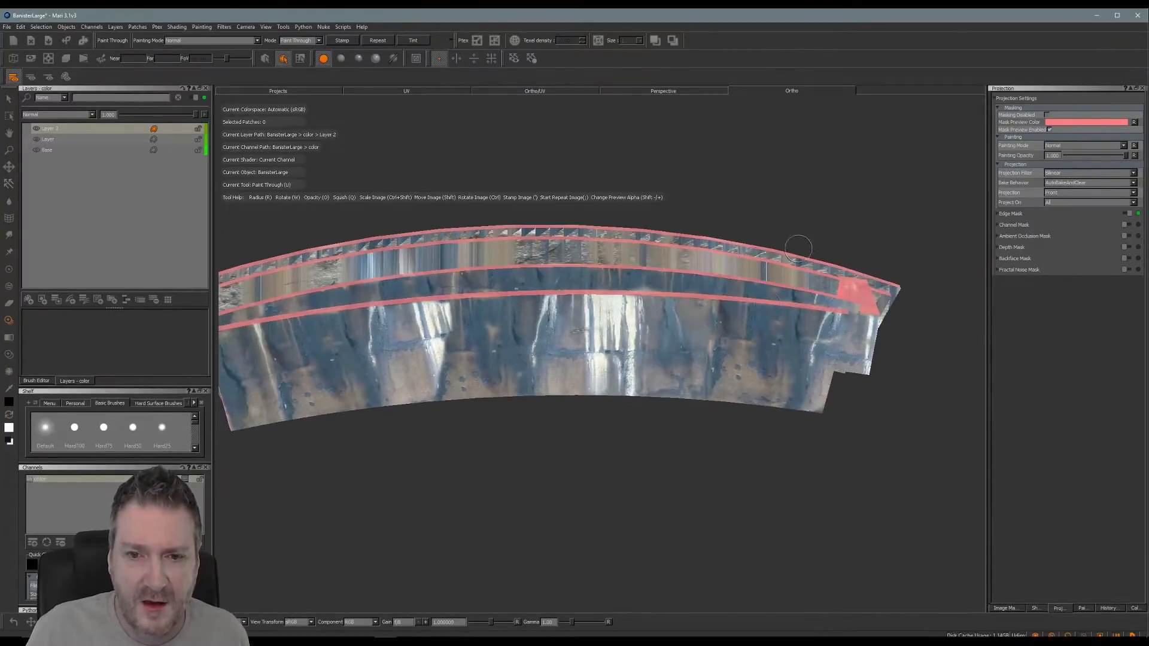
pyautogui.keyDown('alt'); pyautogui.moveTo(590, 428); pyautogui.dragTo(474, 397); pyautogui.keyUp('alt')
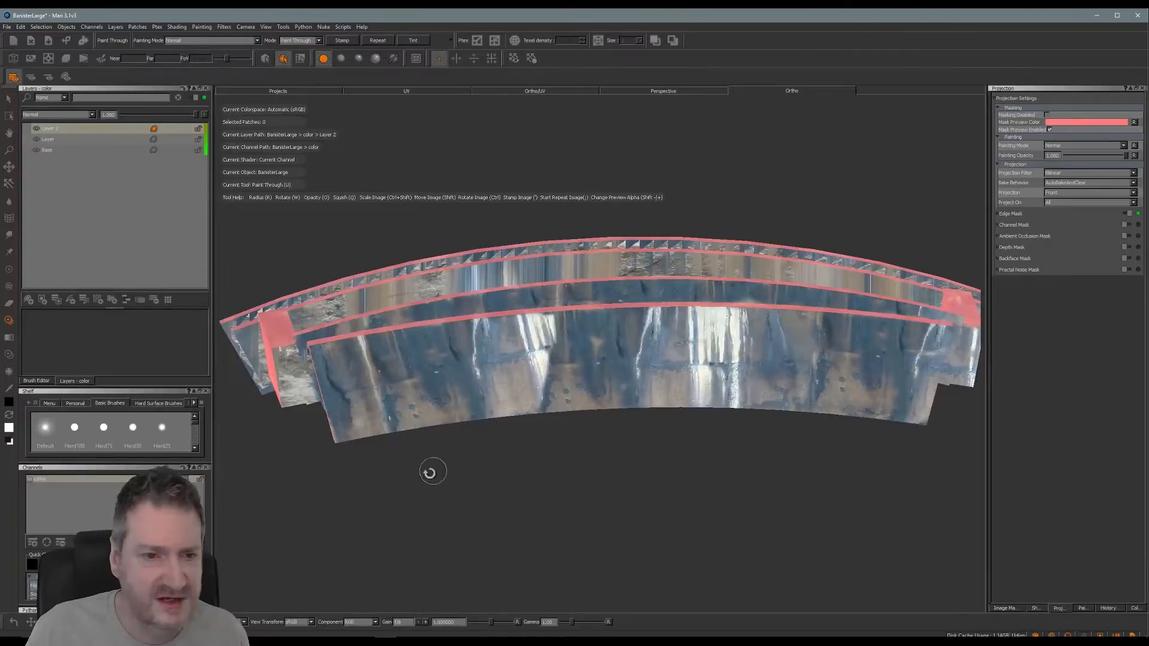
pyautogui.moveTo(433, 473)
pyautogui.keyDown('alt'); pyautogui.mouseDown()
pyautogui.moveTo(398, 432)
pyautogui.moveTo(434, 457)
pyautogui.mouseUp(); pyautogui.keyUp('alt')
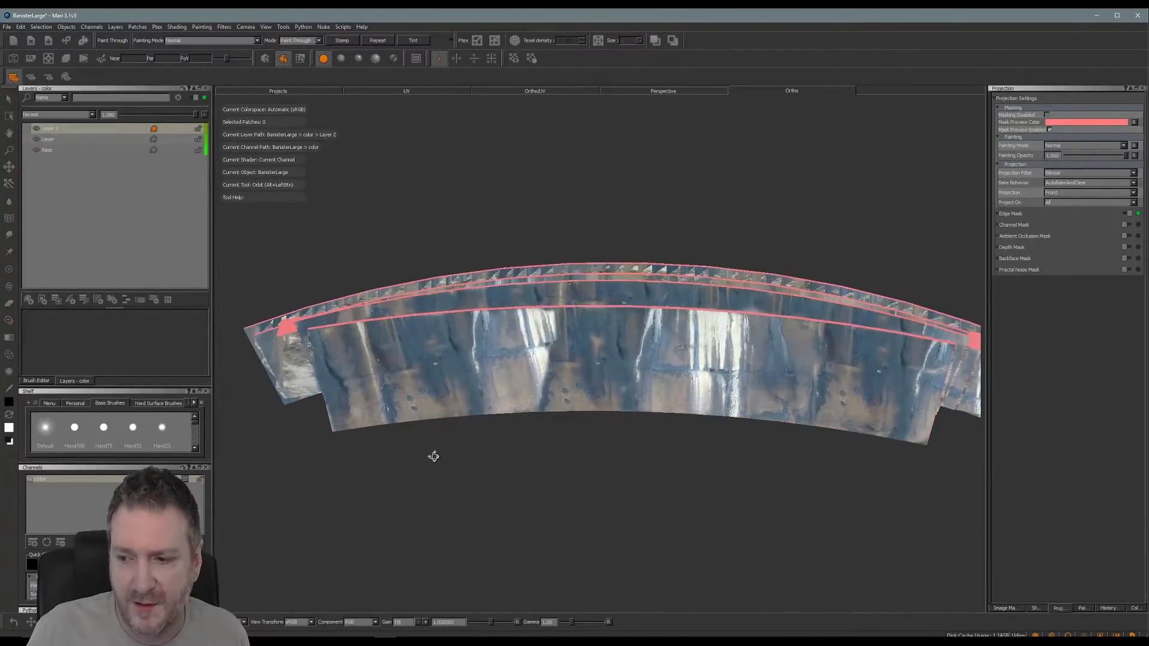
pyautogui.press('u')
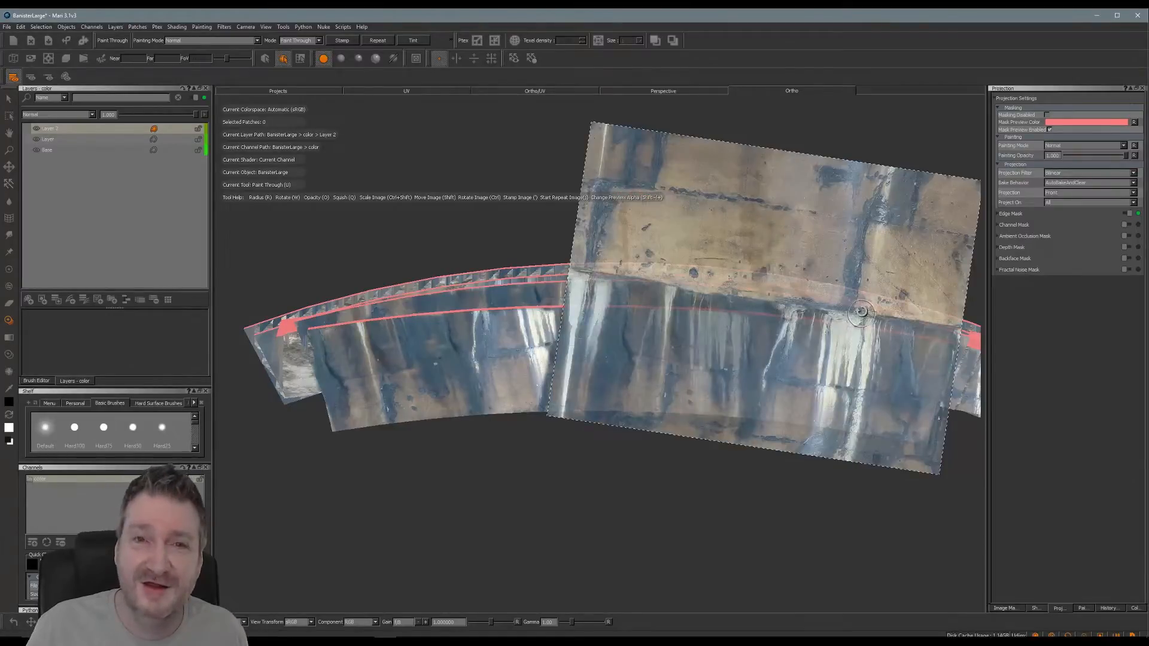
pyautogui.moveTo(860, 314)
pyautogui.keyDown('ctrl'); pyautogui.mouseDown()
pyautogui.moveTo(856, 294)
pyautogui.moveTo(859, 304)
pyautogui.moveTo(354, 334)
pyautogui.moveTo(395, 419)
pyautogui.mouseUp(); pyautogui.keyUp('ctrl')
pyautogui.keyDown('ctrl'); pyautogui.keyDown('shift'); pyautogui.moveTo(445, 386); pyautogui.dragTo(423, 420); pyautogui.keyUp('shift'); pyautogui.keyUp('ctrl')
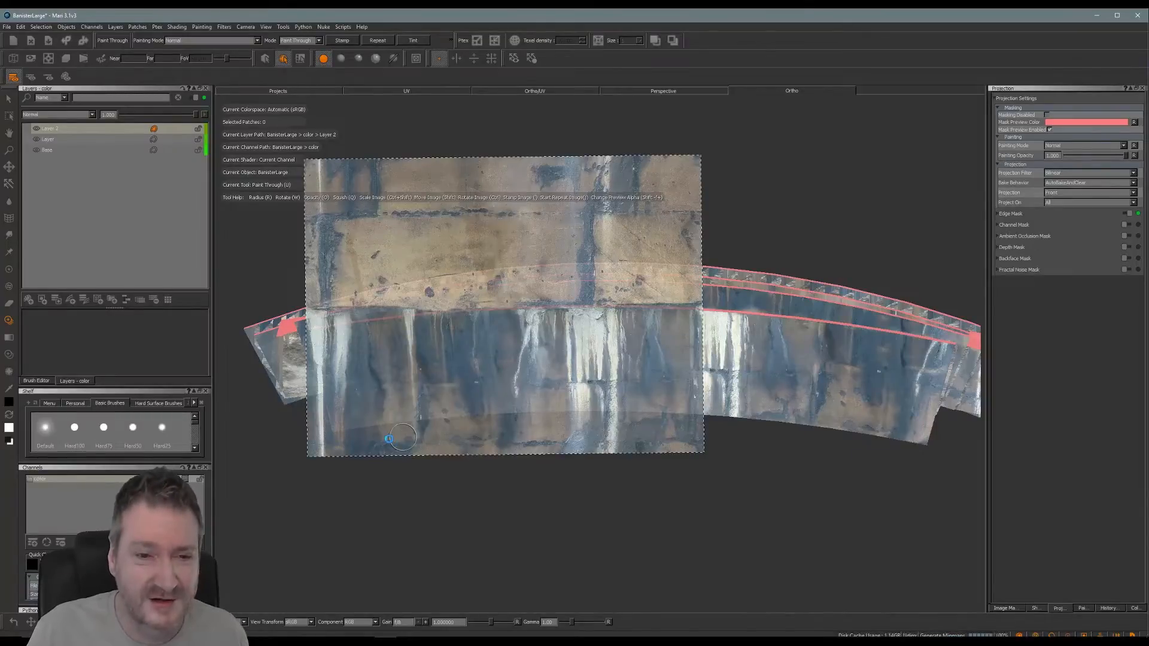
pyautogui.press('h')
pyautogui.moveTo(461, 423); pyautogui.dragTo(479, 423)
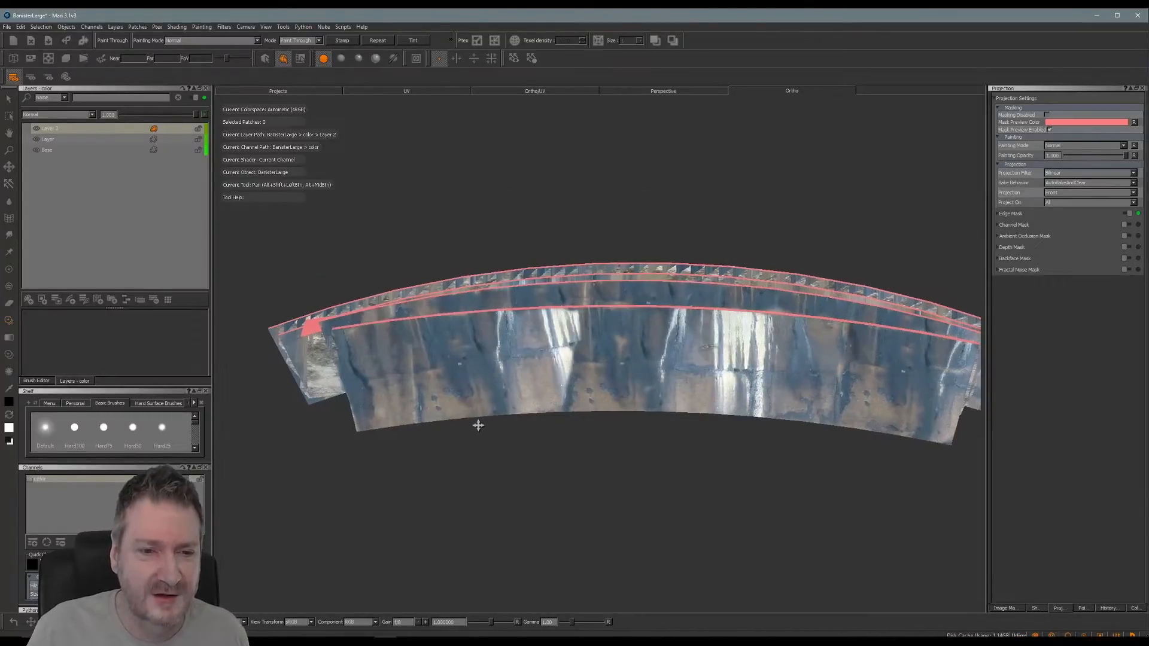
# Shift the metal image farther left and paint another patch onto the panel's lower left area.
pyautogui.press('u')
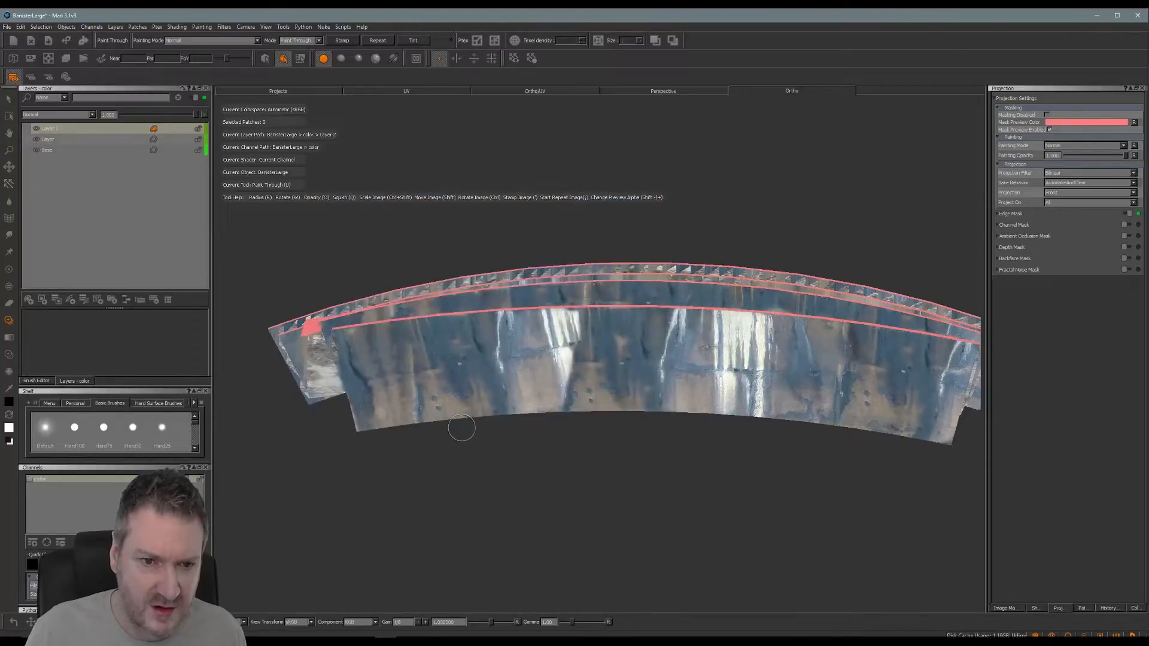
pyautogui.moveTo(477, 413)
pyautogui.keyDown('shift'); pyautogui.mouseDown()
pyautogui.moveTo(496, 413)
pyautogui.moveTo(425, 416)
pyautogui.mouseUp(); pyautogui.keyUp('shift')
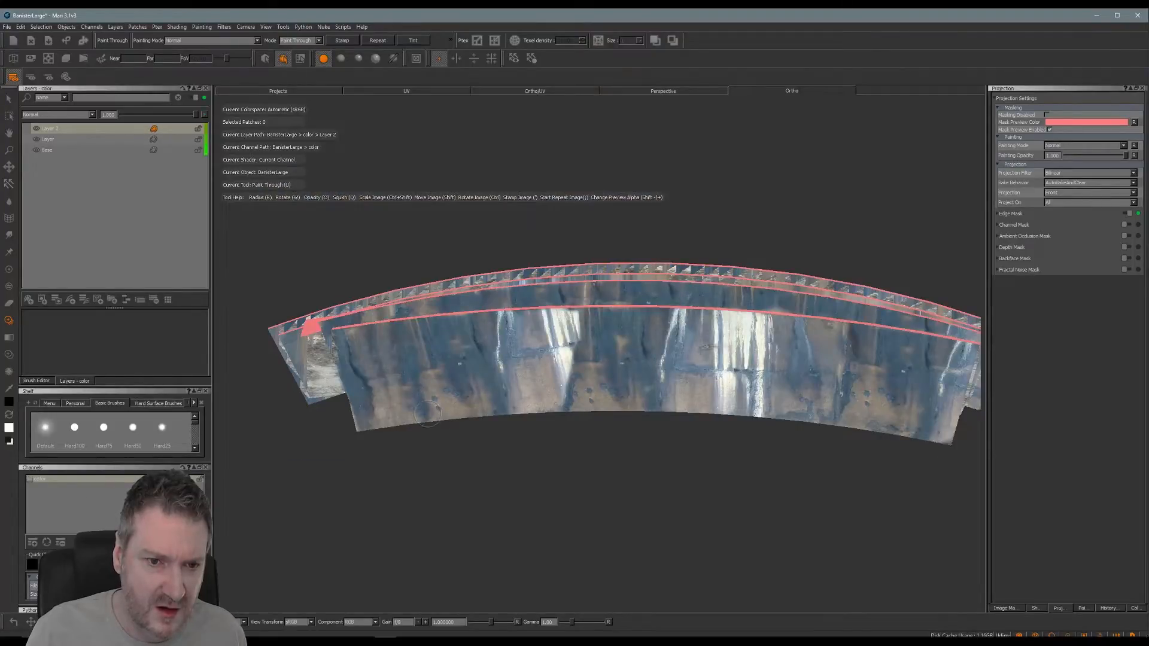
pyautogui.moveTo(428, 414); pyautogui.dragTo(443, 426)
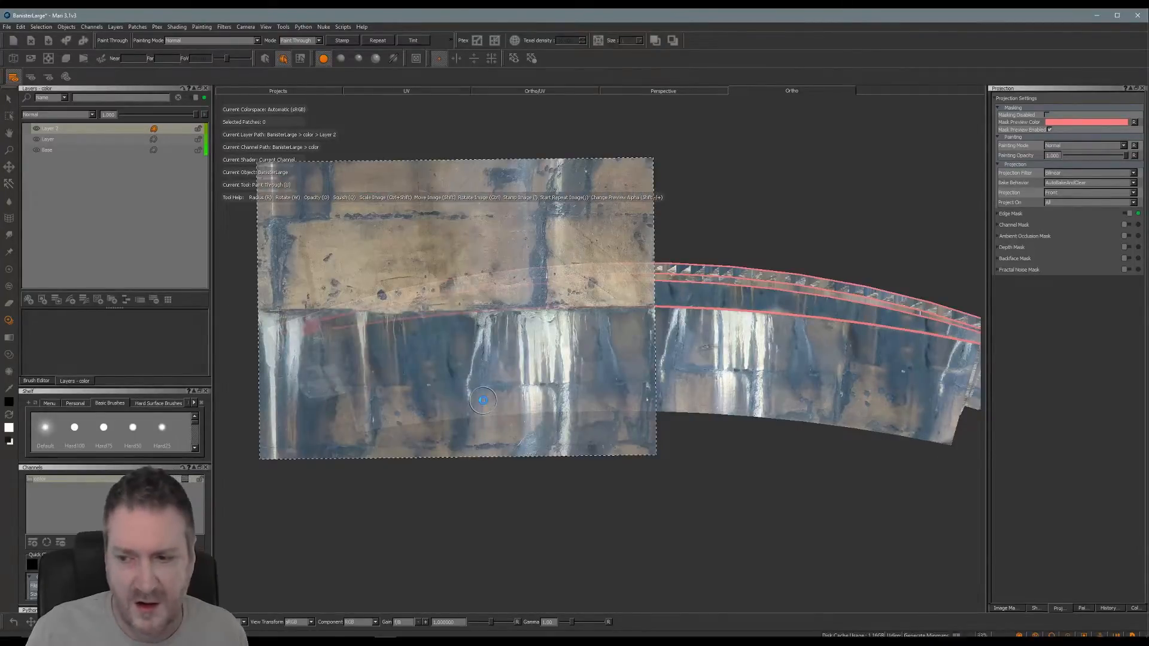
pyautogui.keyDown('alt'); pyautogui.moveTo(483, 400); pyautogui.dragTo(461, 401, button='middle'); pyautogui.keyUp('alt')
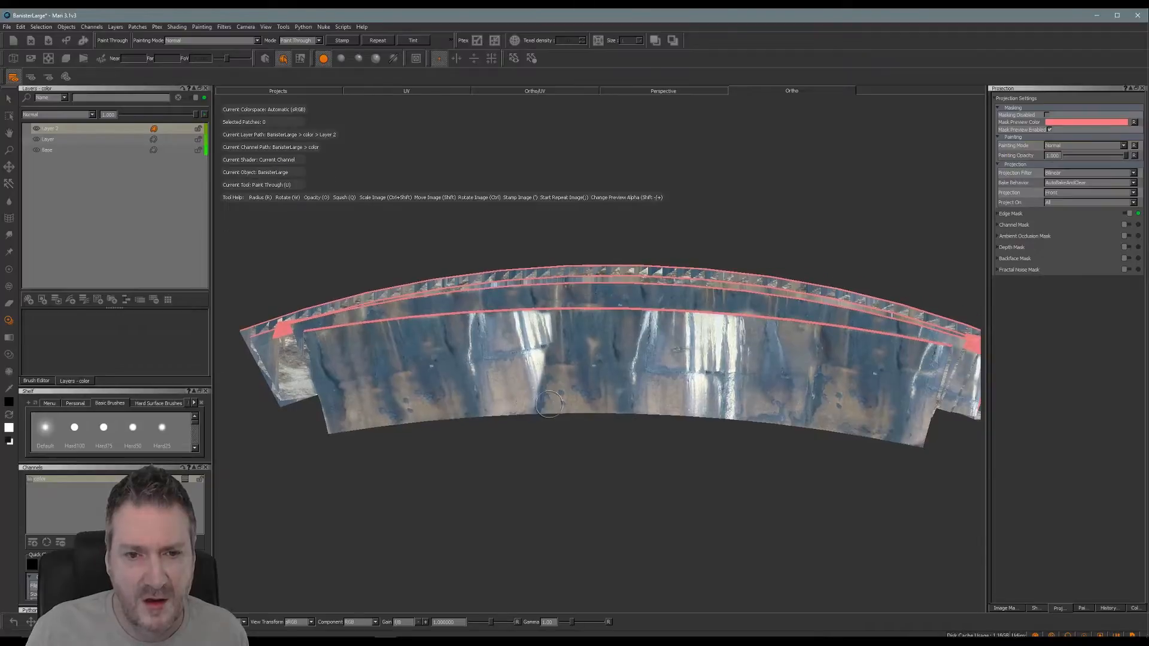
# Move the metal image right and paint its blue and tan area over the bright white streak left of the panel's centre.
pyautogui.moveTo(546, 350)
pyautogui.keyDown('shift'); pyautogui.mouseDown()
pyautogui.moveTo(616, 317)
pyautogui.moveTo(639, 334)
pyautogui.mouseUp(); pyautogui.keyUp('shift')
pyautogui.moveTo(532, 379)
pyautogui.mouseDown()
pyautogui.moveTo(544, 328)
pyautogui.moveTo(518, 319)
pyautogui.moveTo(533, 344)
pyautogui.moveTo(521, 353)
pyautogui.moveTo(508, 343)
pyautogui.moveTo(530, 372)
pyautogui.mouseUp()
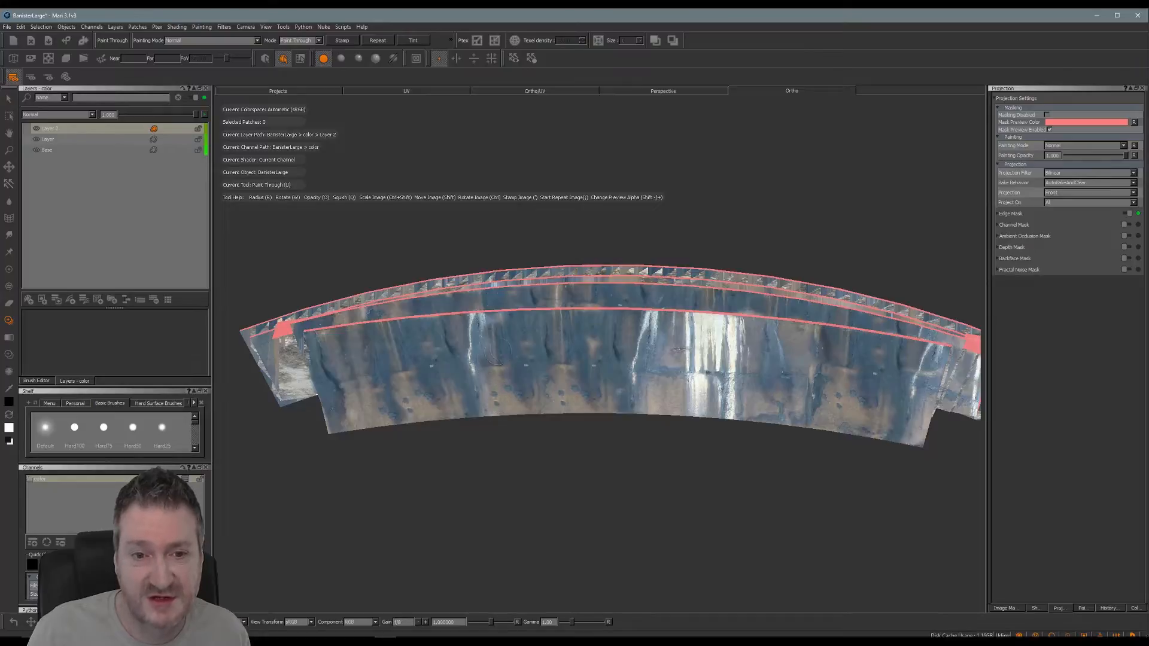
pyautogui.moveTo(494, 324); pyautogui.dragTo(585, 404)
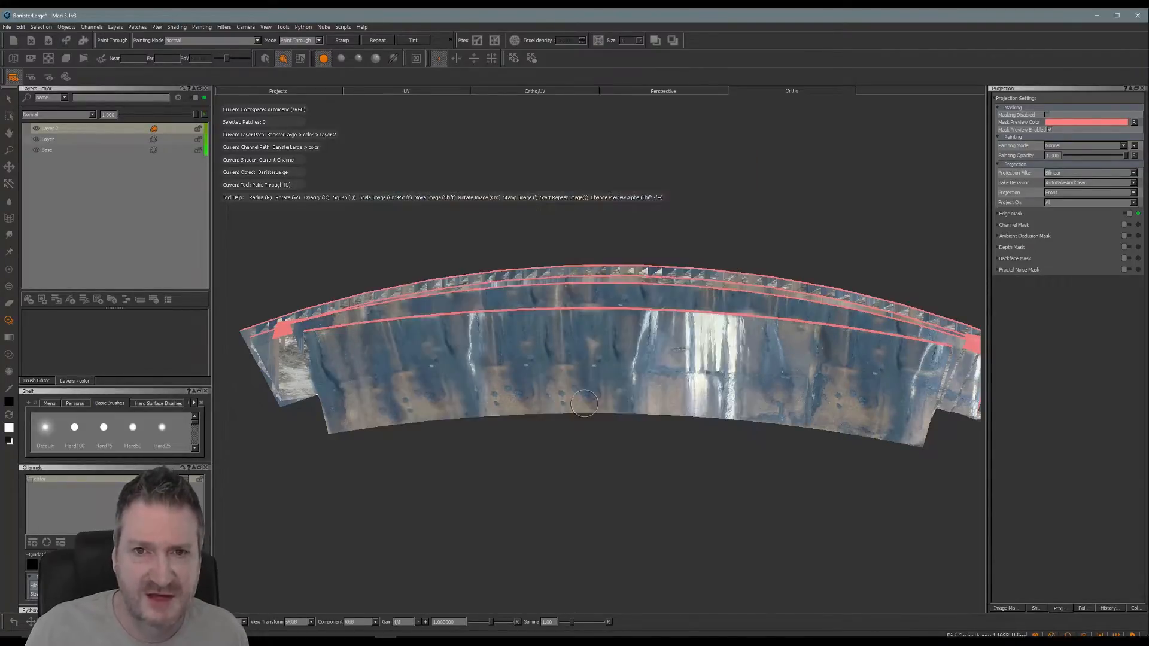
# Reposition the metal image over the panel's middle and paint further patches of blue metal left of centre.
pyautogui.keyDown('alt'); pyautogui.moveTo(575, 399); pyautogui.dragTo(598, 388, button='middle'); pyautogui.keyUp('alt')
pyautogui.moveTo(597, 388)
pyautogui.keyDown('shift'); pyautogui.mouseDown()
pyautogui.moveTo(493, 340)
pyautogui.moveTo(413, 239)
pyautogui.moveTo(539, 251)
pyautogui.moveTo(562, 219)
pyautogui.moveTo(539, 323)
pyautogui.moveTo(547, 345)
pyautogui.moveTo(631, 287)
pyautogui.moveTo(666, 333)
pyautogui.mouseUp(); pyautogui.keyUp('shift')
pyautogui.moveTo(459, 342); pyautogui.dragTo(457, 349)
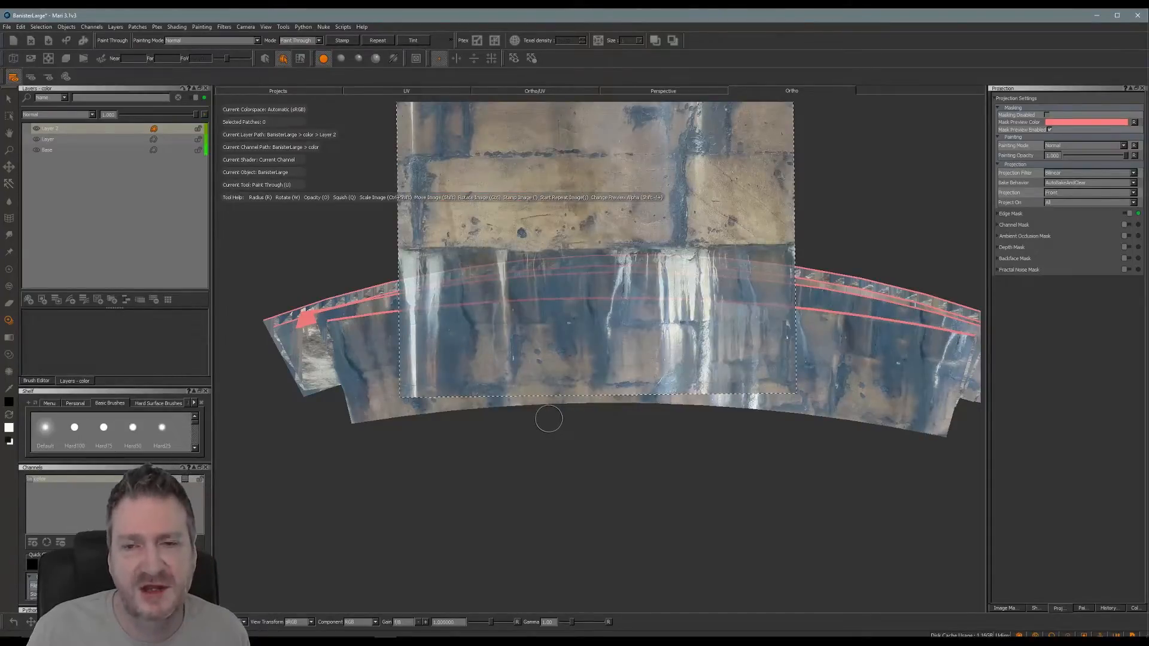
pyautogui.press('b')
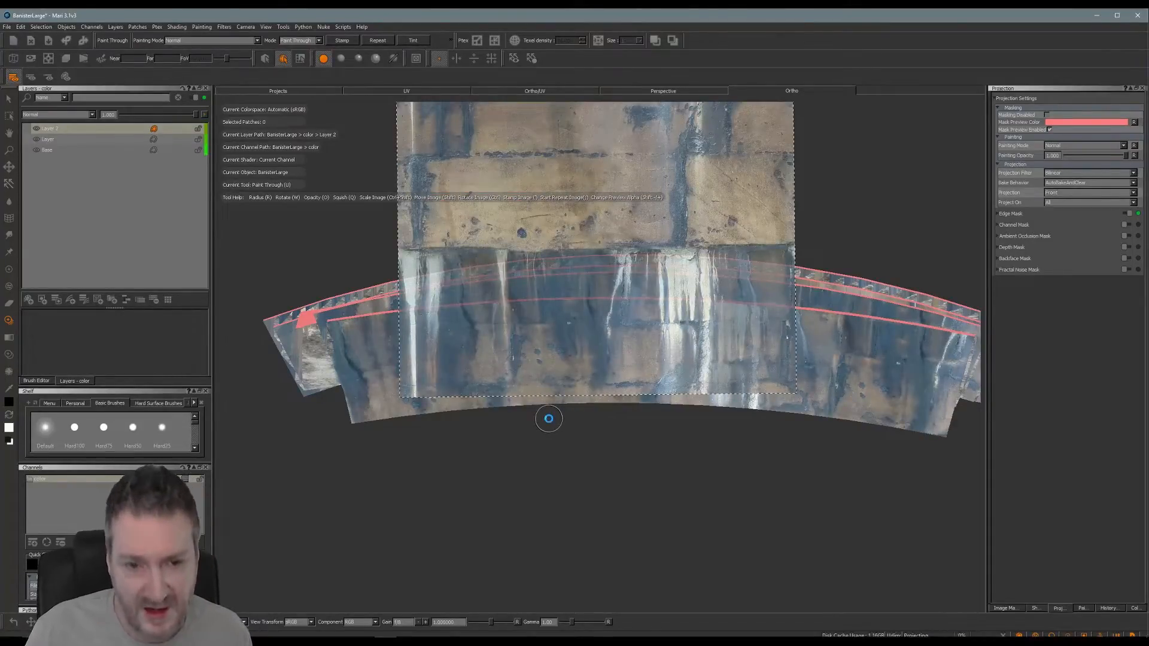
pyautogui.keyDown('alt'); pyautogui.moveTo(506, 324); pyautogui.dragTo(486, 307, button='middle'); pyautogui.keyUp('alt')
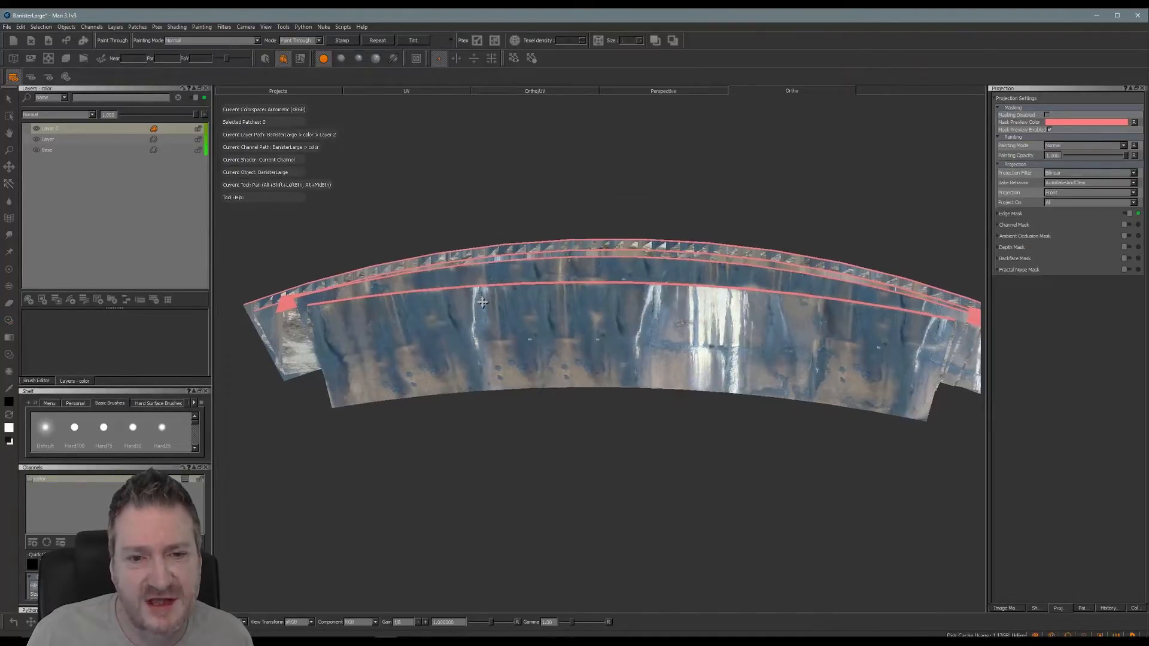
pyautogui.moveTo(607, 314)
pyautogui.keyDown('shift'); pyautogui.mouseDown()
pyautogui.moveTo(685, 313)
pyautogui.moveTo(590, 312)
pyautogui.moveTo(583, 357)
pyautogui.moveTo(571, 357)
pyautogui.mouseUp(); pyautogui.keyUp('shift')
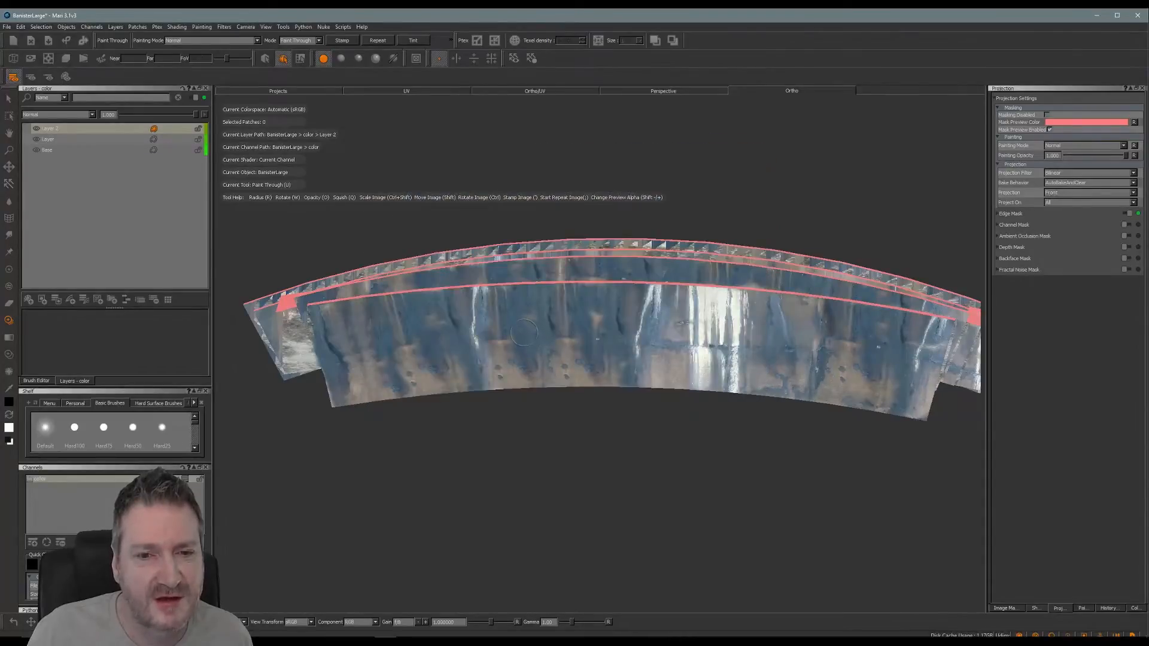
pyautogui.moveTo(521, 330); pyautogui.dragTo(533, 340)
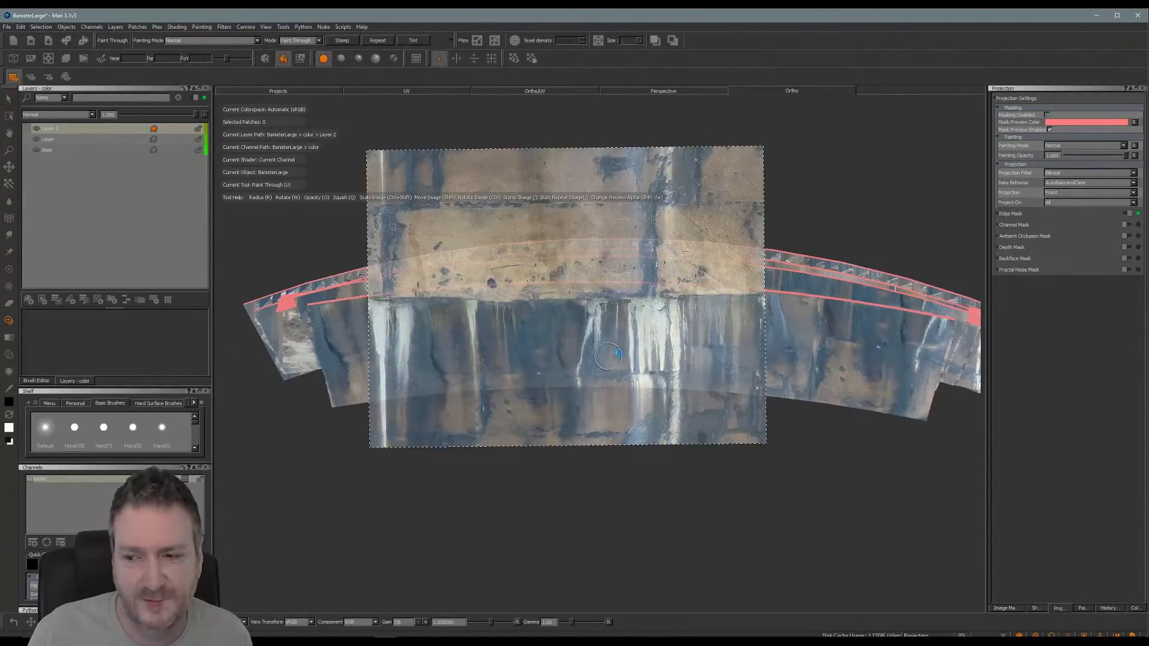
pyautogui.moveTo(613, 347); pyautogui.dragTo(620, 349)
pyautogui.moveTo(621, 349); pyautogui.dragTo(596, 350, button='middle')
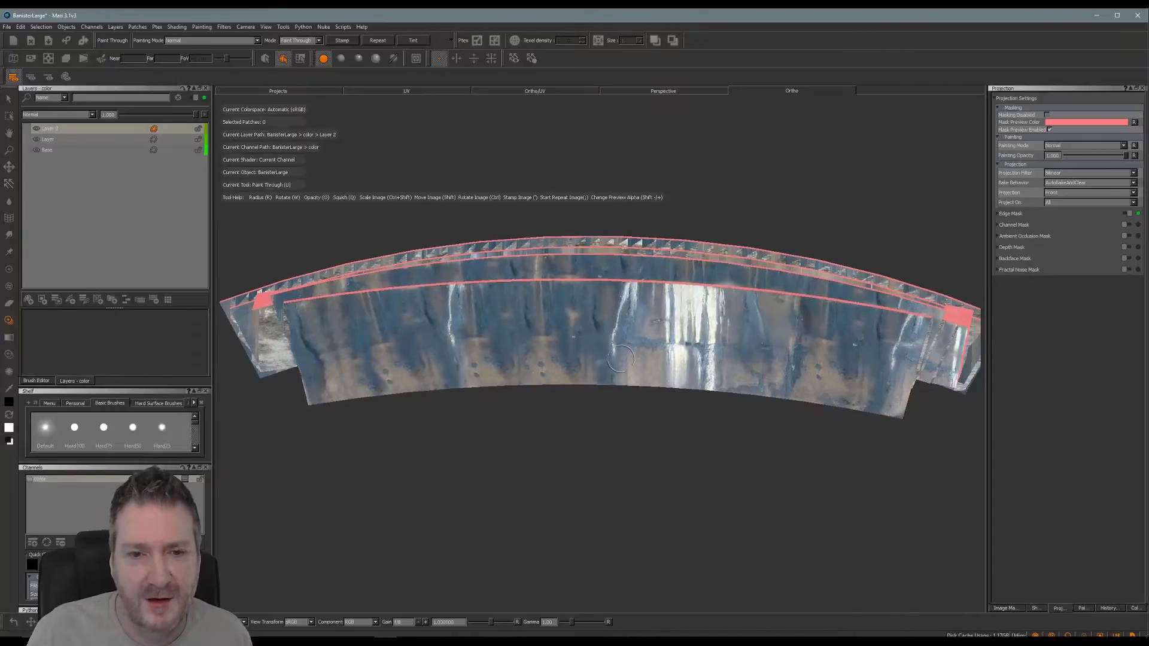
# Nudge the metal image right and paint blue metal over the thin white streak beside the broad central one.
pyautogui.moveTo(623, 346)
pyautogui.keyDown('shift'); pyautogui.mouseDown()
pyautogui.moveTo(694, 235)
pyautogui.moveTo(673, 326)
pyautogui.moveTo(634, 348)
pyautogui.mouseUp(); pyautogui.keyUp('shift')
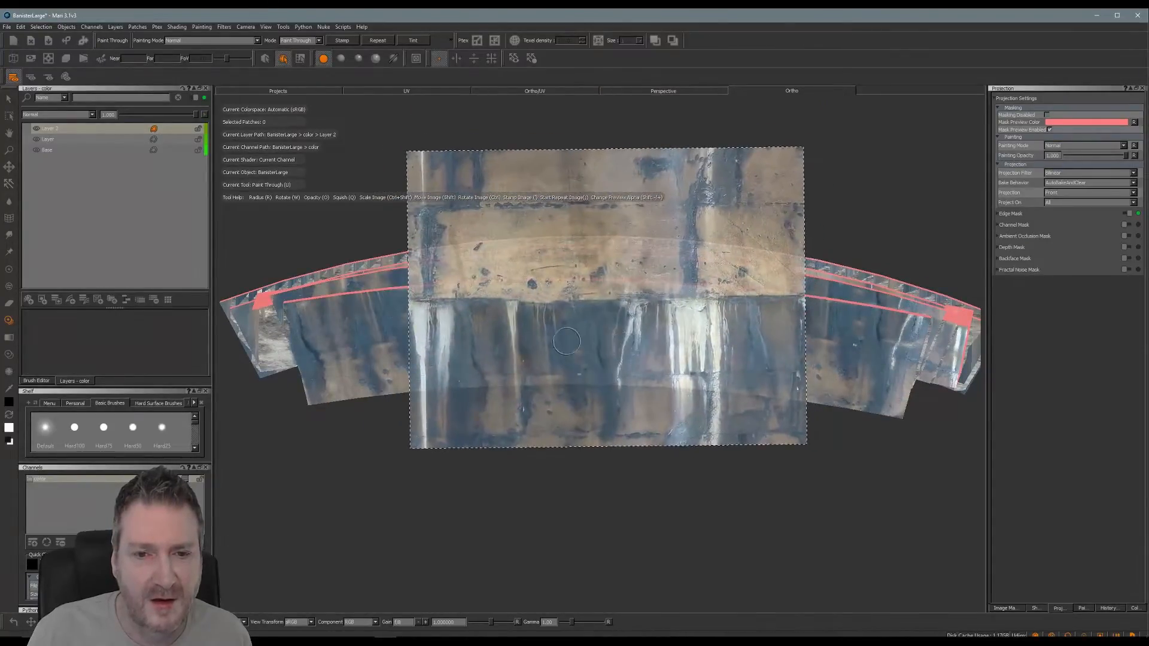
pyautogui.moveTo(566, 341); pyautogui.dragTo(606, 347)
pyautogui.keyDown('alt'); pyautogui.moveTo(790, 292); pyautogui.dragTo(747, 299, button='middle'); pyautogui.keyUp('alt')
# Rotate the metal image to follow the right side of the curve and paint over the broad white streaks right of centre.
pyautogui.keyDown('ctrl'); pyautogui.moveTo(755, 246); pyautogui.dragTo(763, 263); pyautogui.keyUp('ctrl')
pyautogui.moveTo(693, 299)
pyautogui.keyDown('shift'); pyautogui.mouseDown()
pyautogui.moveTo(697, 221)
pyautogui.moveTo(662, 233)
pyautogui.moveTo(530, 233)
pyautogui.mouseUp(); pyautogui.keyUp('shift')
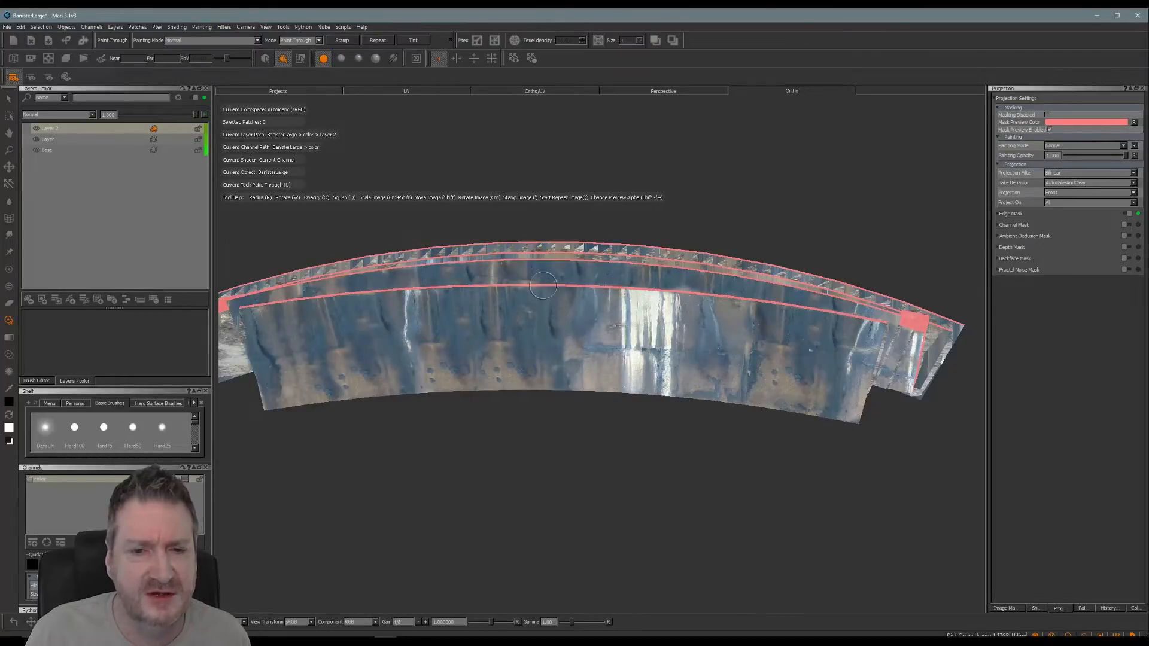
pyautogui.keyDown('alt'); pyautogui.moveTo(539, 284); pyautogui.dragTo(512, 283, button='middle'); pyautogui.keyUp('alt')
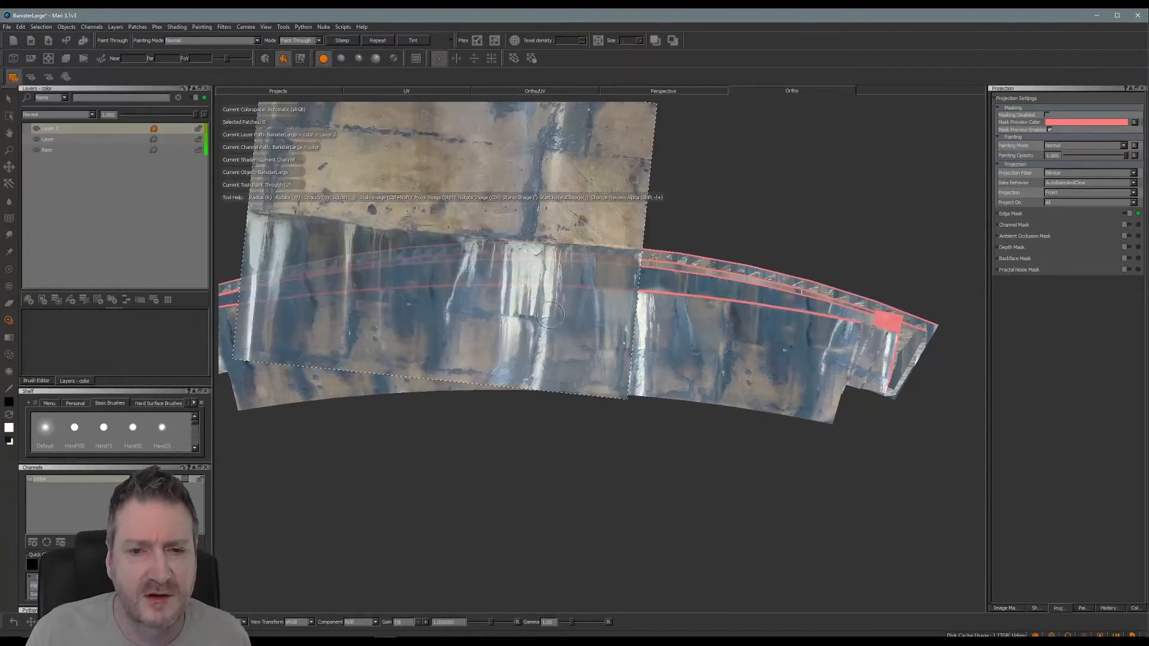
pyautogui.keyDown('shift'); pyautogui.moveTo(580, 281); pyautogui.dragTo(800, 312); pyautogui.keyUp('shift')
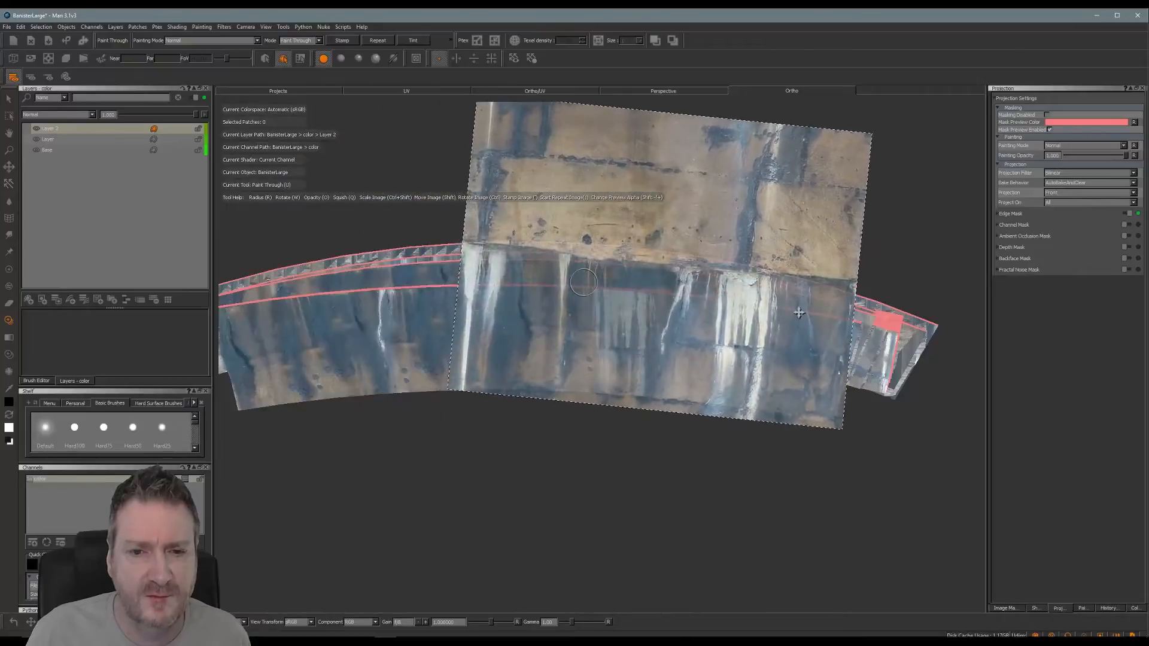
pyautogui.moveTo(623, 310)
pyautogui.mouseDown()
pyautogui.moveTo(608, 297)
pyautogui.moveTo(600, 346)
pyautogui.moveTo(635, 300)
pyautogui.moveTo(647, 302)
pyautogui.moveTo(644, 347)
pyautogui.moveTo(624, 333)
pyautogui.moveTo(617, 383)
pyautogui.moveTo(595, 371)
pyautogui.moveTo(635, 401)
pyautogui.moveTo(655, 368)
pyautogui.moveTo(654, 332)
pyautogui.moveTo(632, 348)
pyautogui.mouseUp()
pyautogui.keyDown('shift'); pyautogui.moveTo(718, 341); pyautogui.dragTo(763, 340); pyautogui.keyUp('shift')
pyautogui.moveTo(661, 360)
pyautogui.mouseDown()
pyautogui.moveTo(662, 345)
pyautogui.moveTo(652, 389)
pyautogui.mouseUp()
pyautogui.keyDown('shift'); pyautogui.moveTo(668, 305); pyautogui.dragTo(665, 362); pyautogui.keyUp('shift')
pyautogui.keyDown('shift'); pyautogui.moveTo(701, 345); pyautogui.dragTo(623, 334); pyautogui.keyUp('shift')
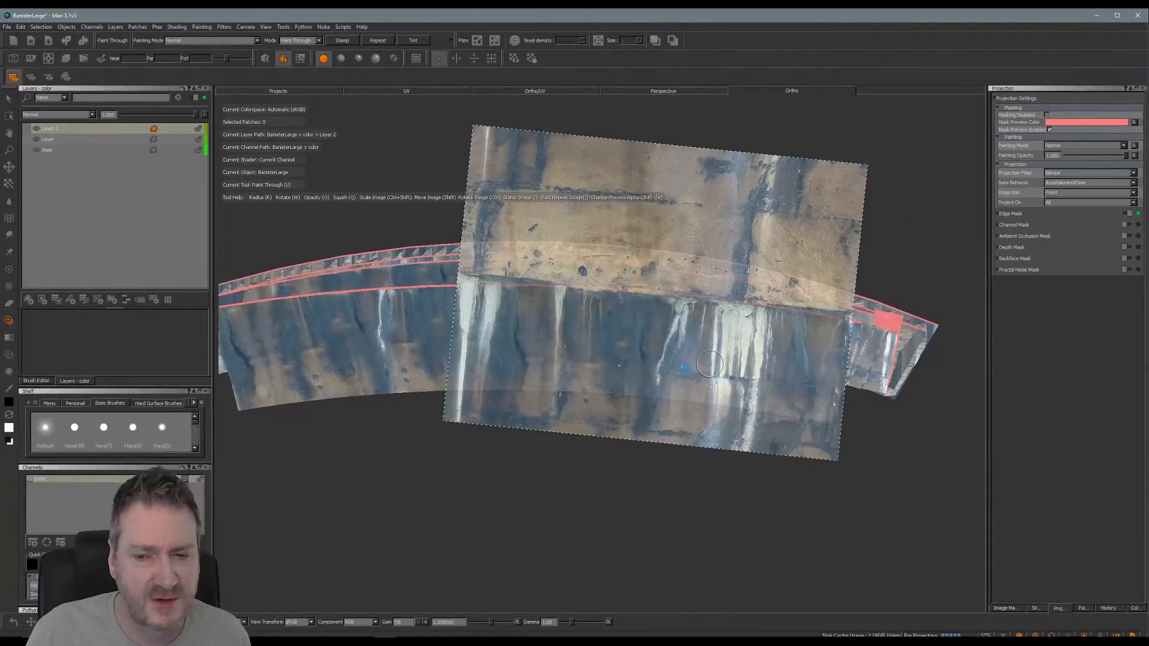
pyautogui.moveTo(698, 365); pyautogui.dragTo(680, 367)
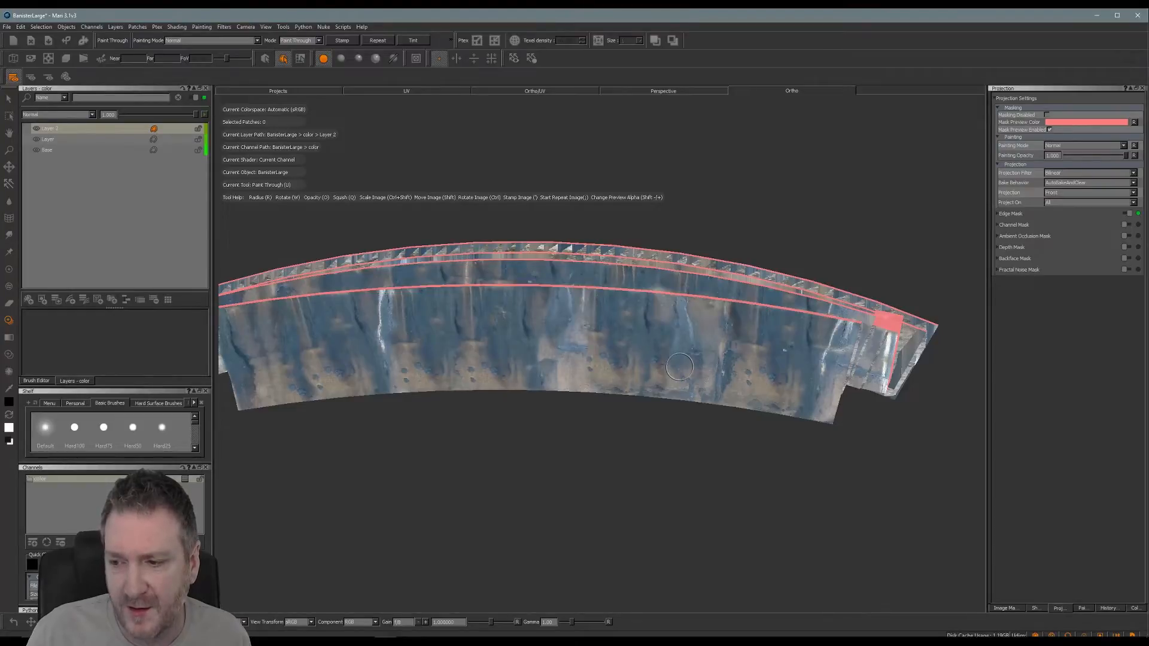
pyautogui.keyDown('alt'); pyautogui.moveTo(561, 327); pyautogui.dragTo(556, 311, button='middle'); pyautogui.keyUp('alt')
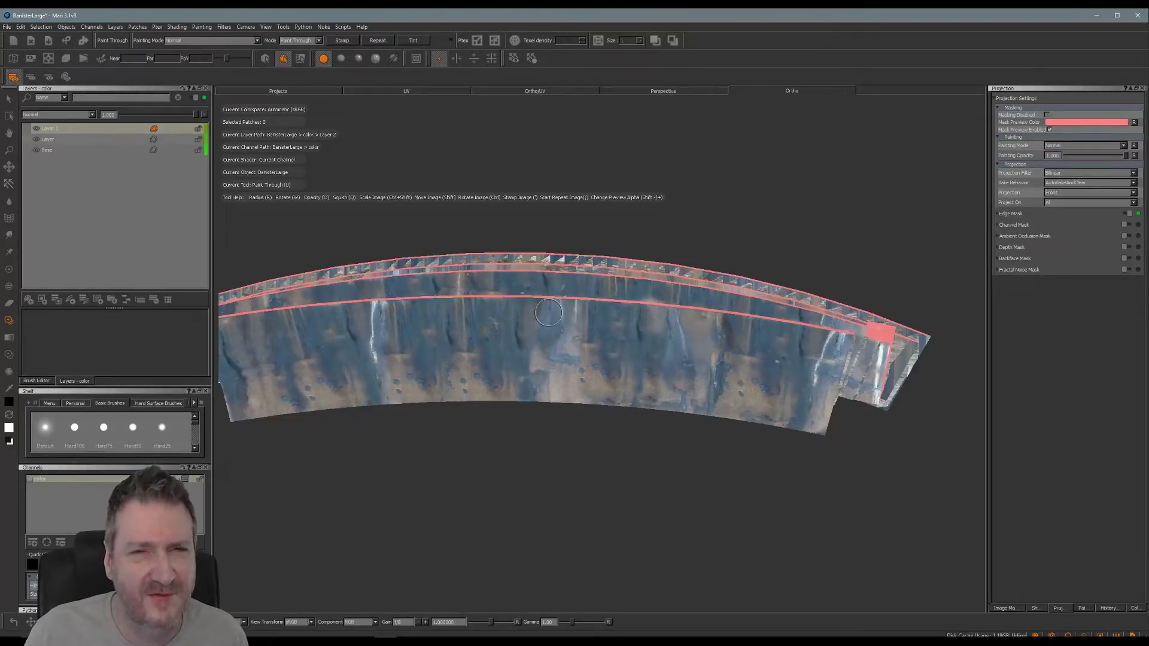
# Move the metal image to the panel's left part, rotate it to follow the curve, and paint over the remaining white streak there.
pyautogui.press('u')
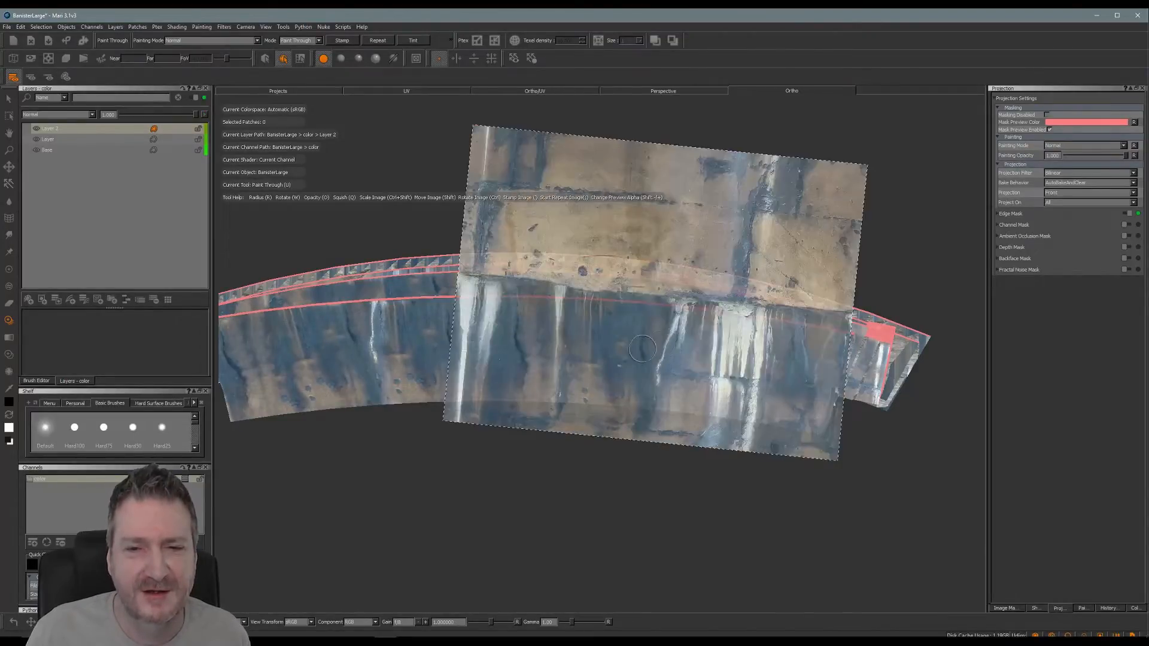
pyautogui.moveTo(642, 348)
pyautogui.keyDown('shift'); pyautogui.mouseDown()
pyautogui.moveTo(712, 274)
pyautogui.moveTo(784, 241)
pyautogui.moveTo(764, 249)
pyautogui.moveTo(794, 217)
pyautogui.moveTo(483, 282)
pyautogui.moveTo(400, 323)
pyautogui.mouseUp(); pyautogui.keyUp('shift')
pyautogui.moveTo(400, 325); pyautogui.dragTo(440, 322)
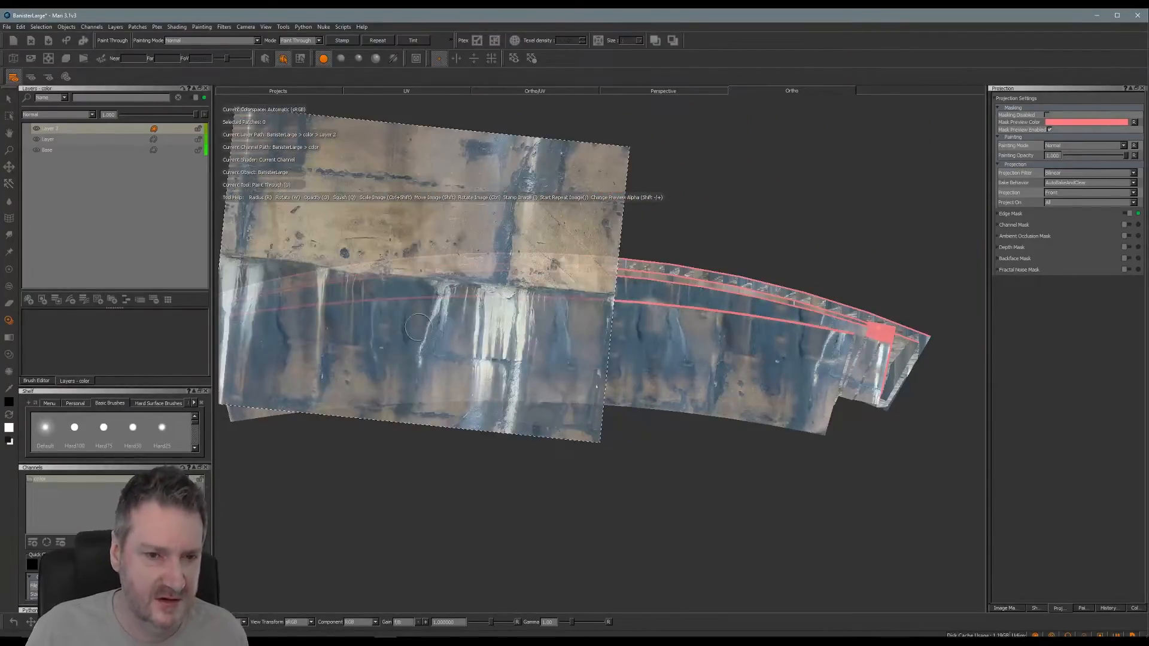
pyautogui.keyDown('ctrl'); pyautogui.moveTo(546, 257); pyautogui.dragTo(534, 253); pyautogui.keyUp('ctrl')
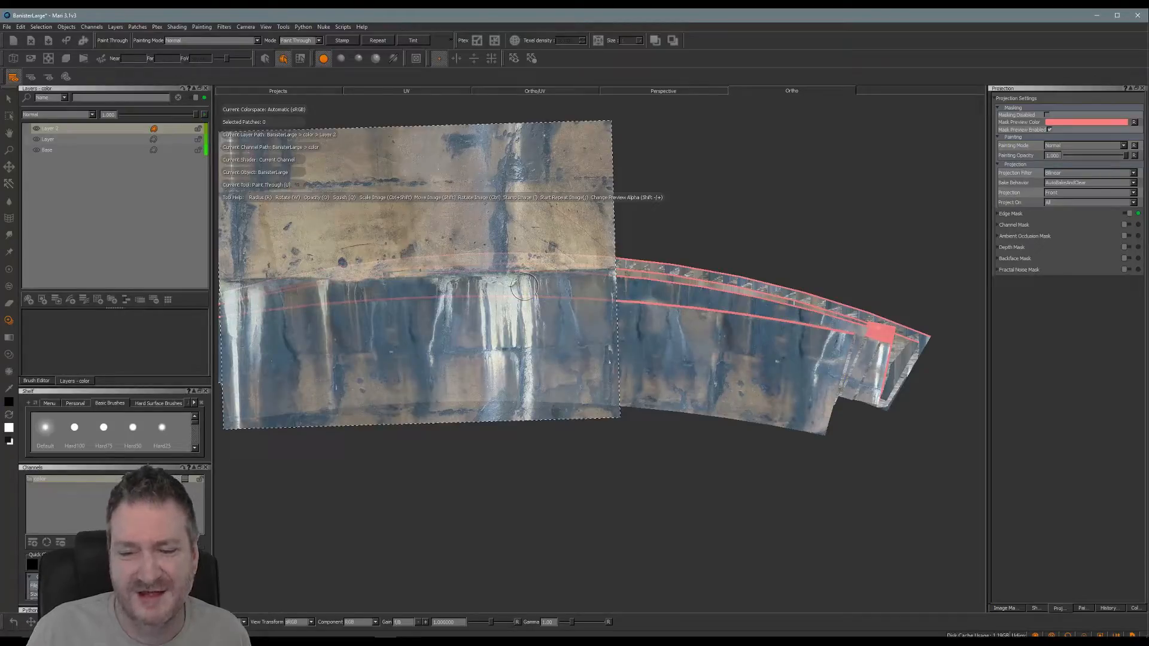
pyautogui.press('z')
pyautogui.press('z')
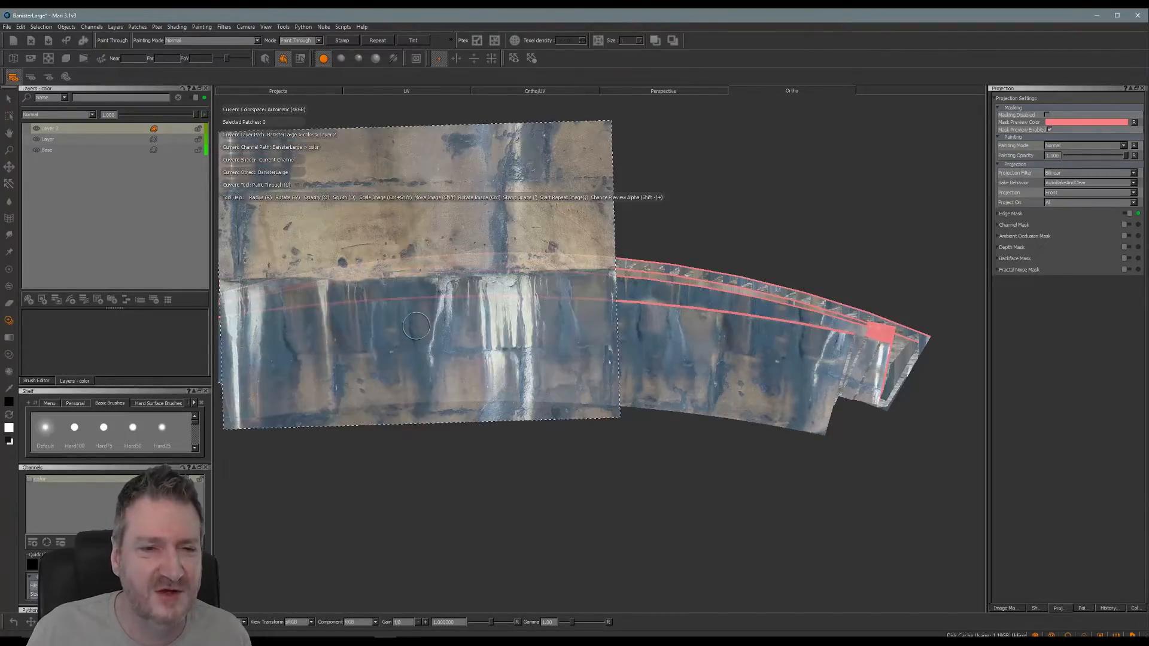
pyautogui.press('z')
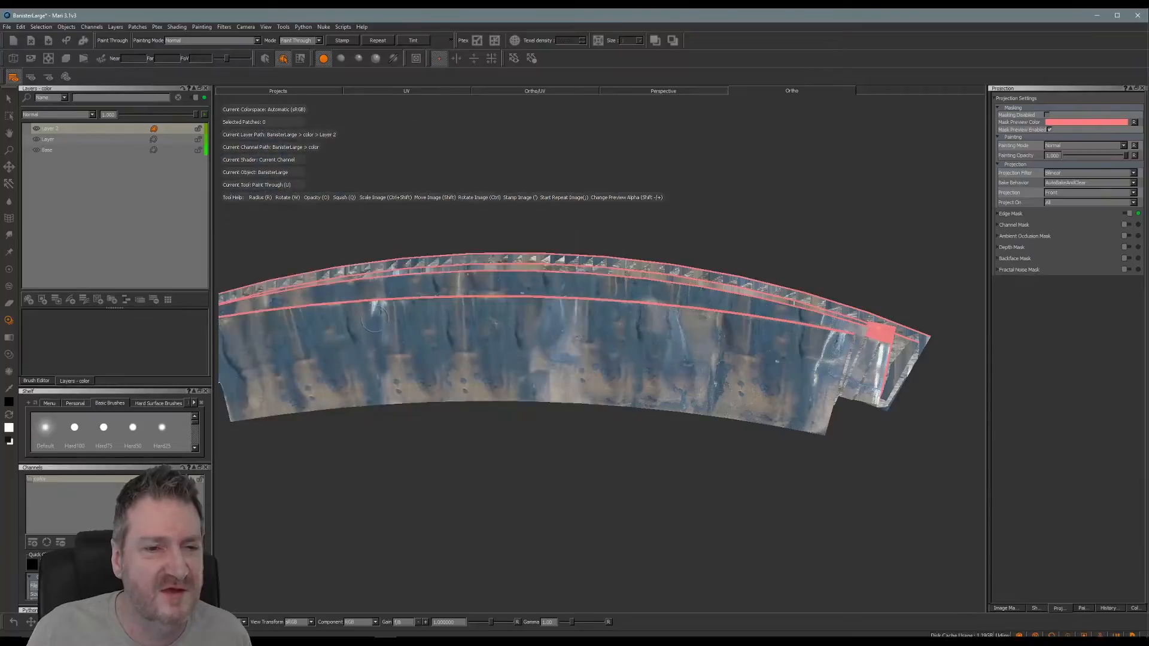
pyautogui.press('z')
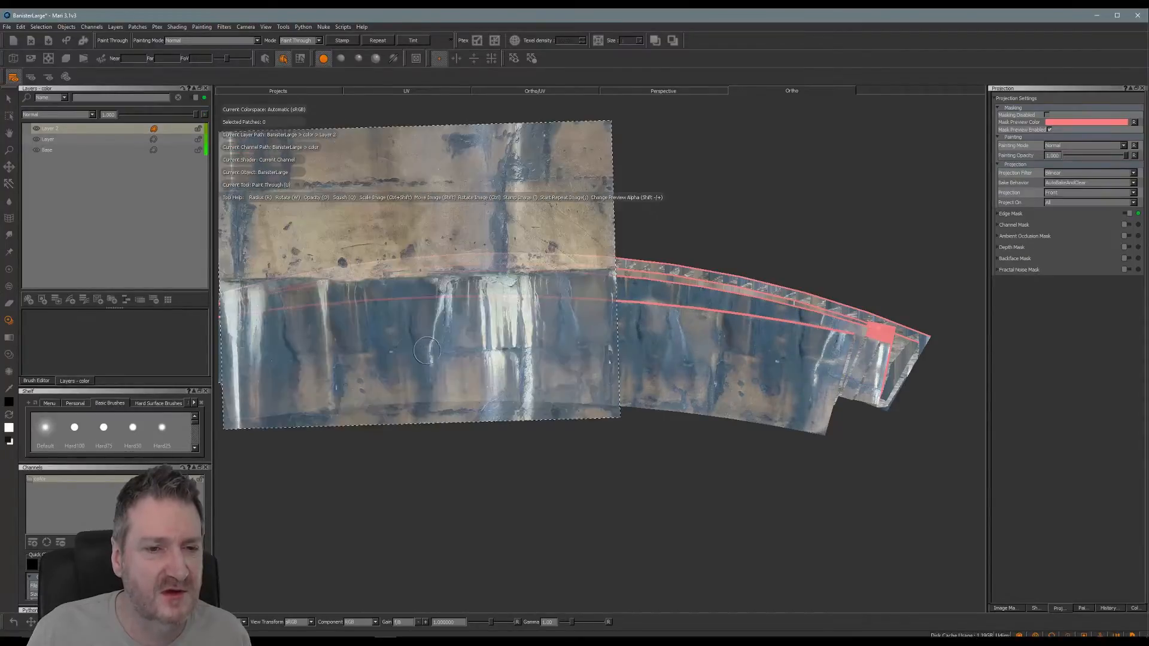
pyautogui.press('z')
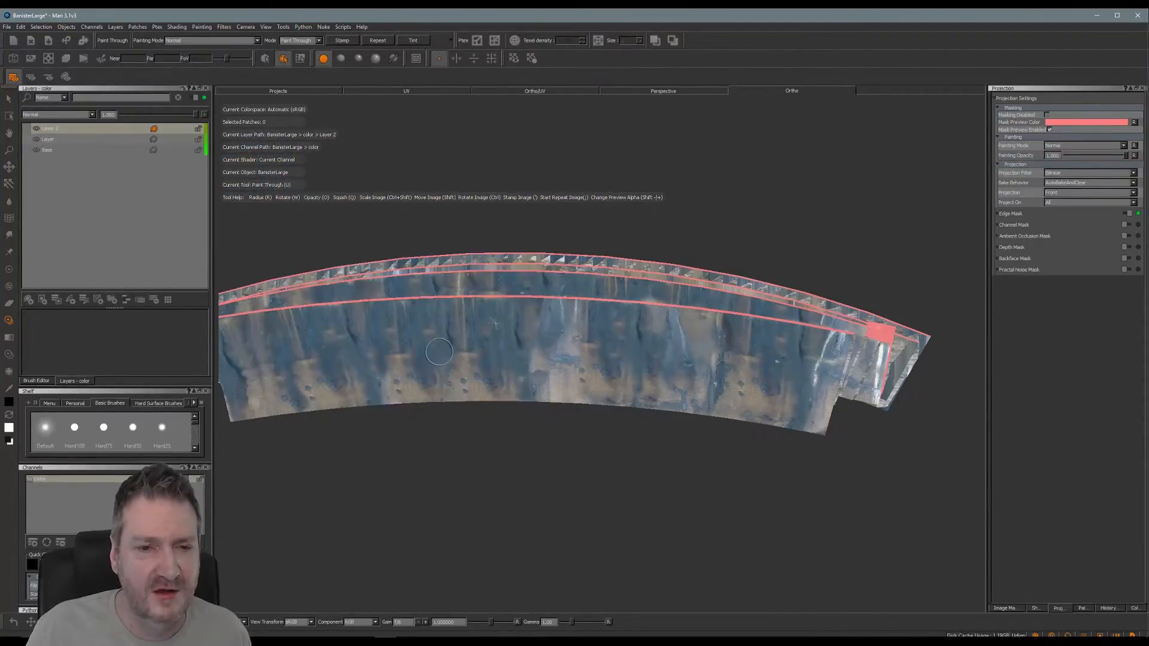
# Tilt and shift the metal image to match the panel's right end and paint blue metal over the white streaks there.
pyautogui.keyDown('alt'); pyautogui.moveTo(435, 357); pyautogui.dragTo(397, 346, button='middle'); pyautogui.keyUp('alt')
pyautogui.keyDown('alt'); pyautogui.moveTo(472, 331); pyautogui.dragTo(466, 337, button='middle'); pyautogui.keyUp('alt')
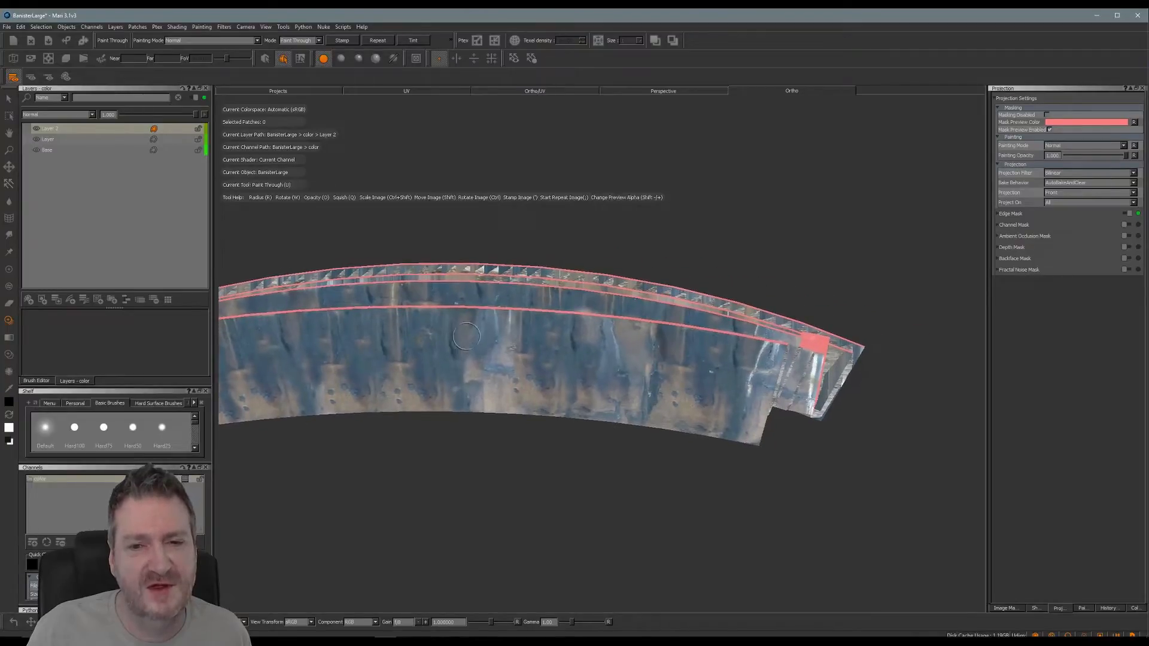
pyautogui.moveTo(648, 367)
pyautogui.keyDown('alt'); pyautogui.mouseDown()
pyautogui.moveTo(651, 358)
pyautogui.moveTo(611, 353)
pyautogui.moveTo(616, 341)
pyautogui.moveTo(590, 328)
pyautogui.moveTo(575, 395)
pyautogui.mouseUp(); pyautogui.keyUp('alt')
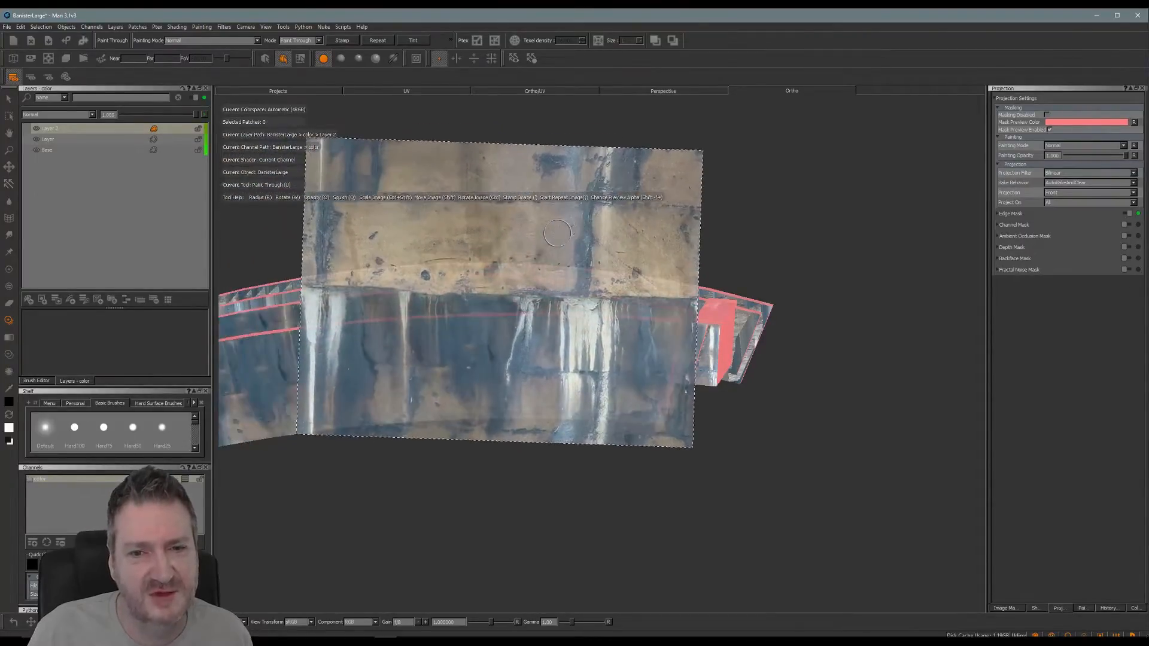
pyautogui.keyDown('ctrl'); pyautogui.moveTo(557, 233); pyautogui.dragTo(620, 218); pyautogui.keyUp('ctrl')
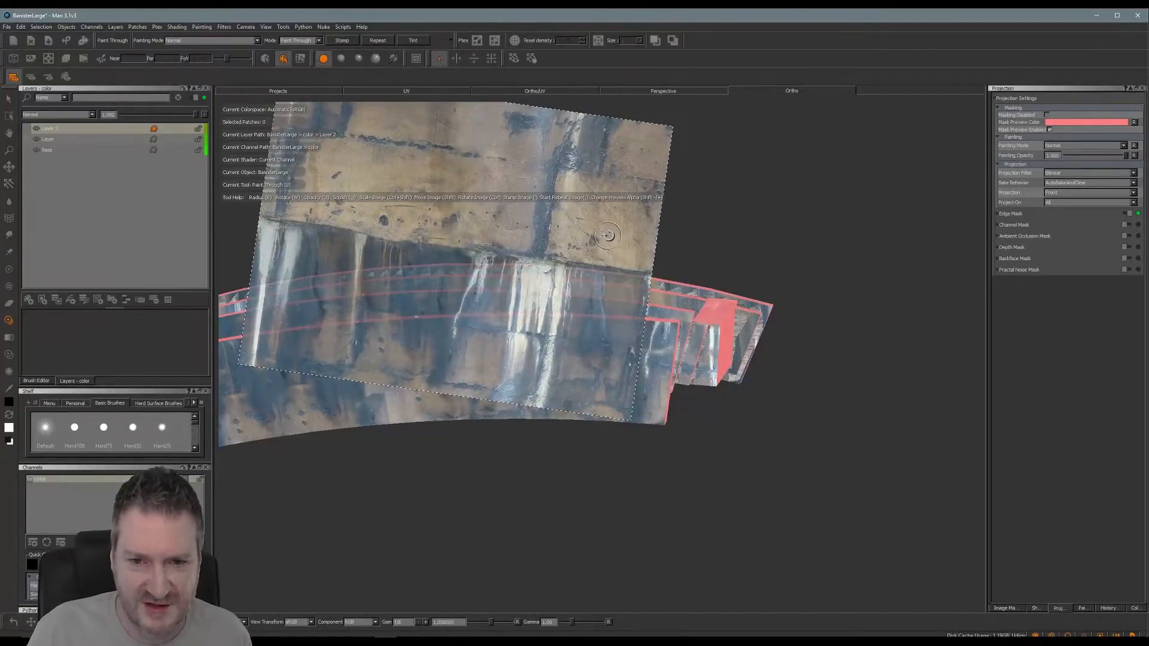
pyautogui.keyDown('shift'); pyautogui.moveTo(610, 234); pyautogui.dragTo(644, 268); pyautogui.keyUp('shift')
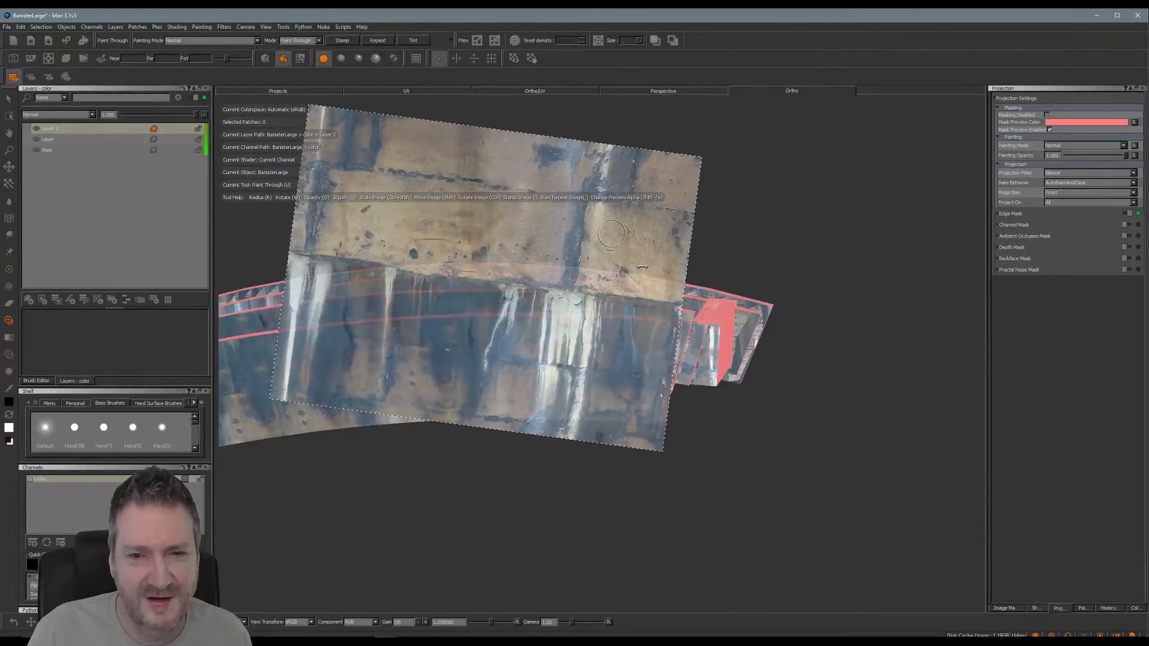
pyautogui.moveTo(654, 324); pyautogui.dragTo(651, 358)
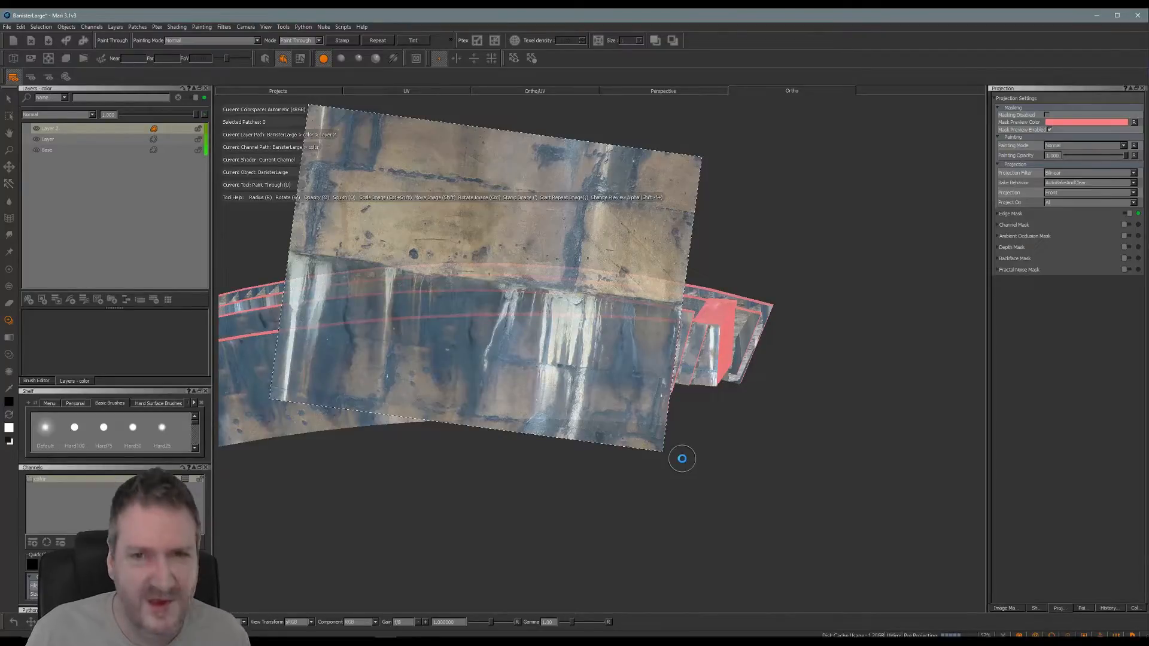
# Examine the banister's rails, end posts and inner faces from several angles for untextured or stretched areas.
pyautogui.moveTo(682, 458)
pyautogui.keyDown('alt'); pyautogui.mouseDown(button='middle')
pyautogui.moveTo(783, 259)
pyautogui.moveTo(824, 253)
pyautogui.mouseUp(button='middle'); pyautogui.keyUp('alt')
pyautogui.moveTo(670, 464)
pyautogui.keyDown('alt'); pyautogui.mouseDown()
pyautogui.moveTo(680, 483)
pyautogui.moveTo(644, 520)
pyautogui.moveTo(603, 483)
pyautogui.moveTo(613, 515)
pyautogui.mouseUp(); pyautogui.keyUp('alt')
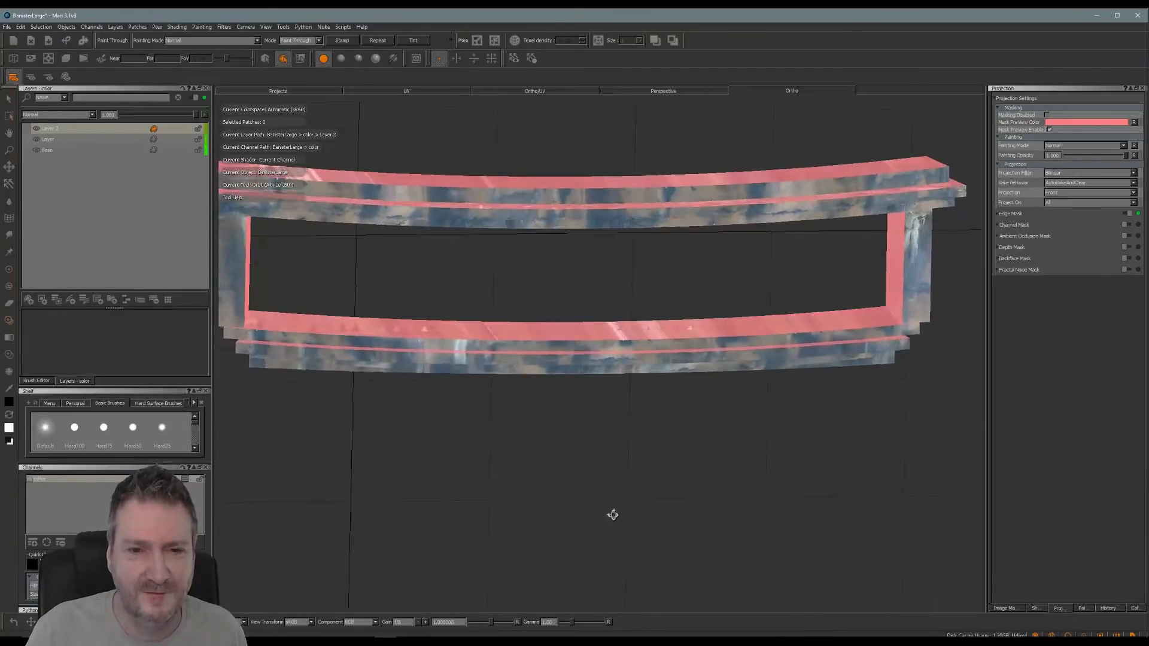
pyautogui.keyDown('alt'); pyautogui.moveTo(613, 515); pyautogui.dragTo(600, 470, button='middle'); pyautogui.keyUp('alt')
pyautogui.moveTo(600, 470)
pyautogui.keyDown('alt'); pyautogui.mouseDown()
pyautogui.moveTo(626, 446)
pyautogui.moveTo(860, 434)
pyautogui.moveTo(615, 424)
pyautogui.moveTo(667, 456)
pyautogui.moveTo(520, 464)
pyautogui.moveTo(497, 479)
pyautogui.moveTo(387, 464)
pyautogui.moveTo(385, 410)
pyautogui.moveTo(423, 437)
pyautogui.moveTo(462, 376)
pyautogui.mouseUp(); pyautogui.keyUp('alt')
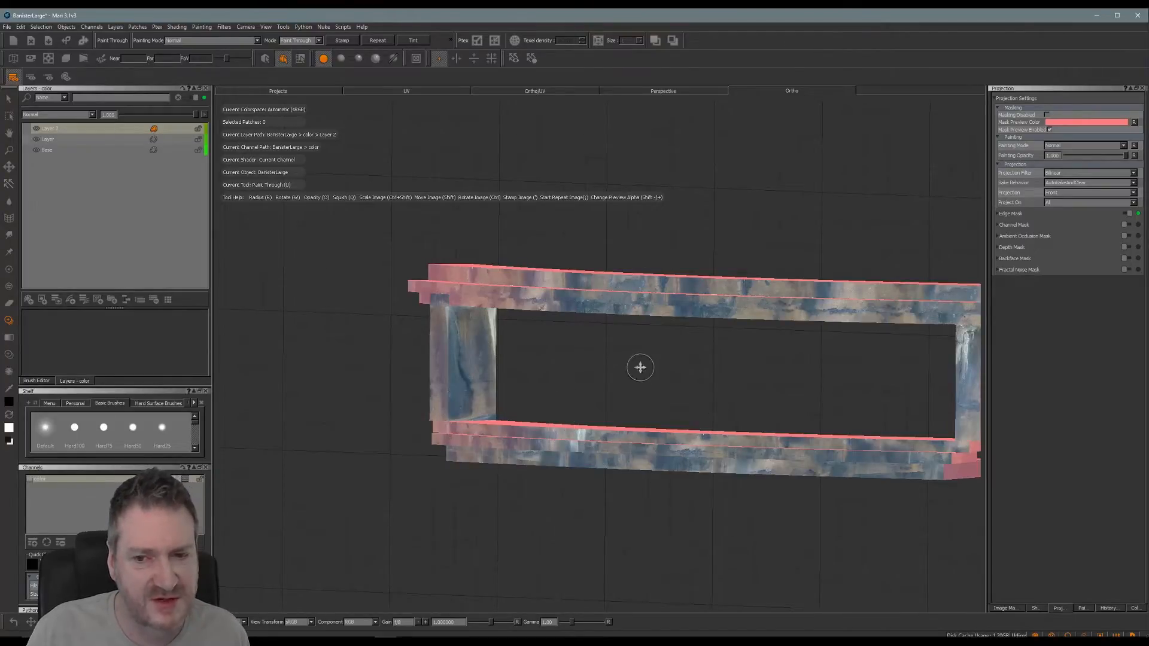
pyautogui.keyDown('alt'); pyautogui.moveTo(640, 367); pyautogui.dragTo(711, 416); pyautogui.keyUp('alt')
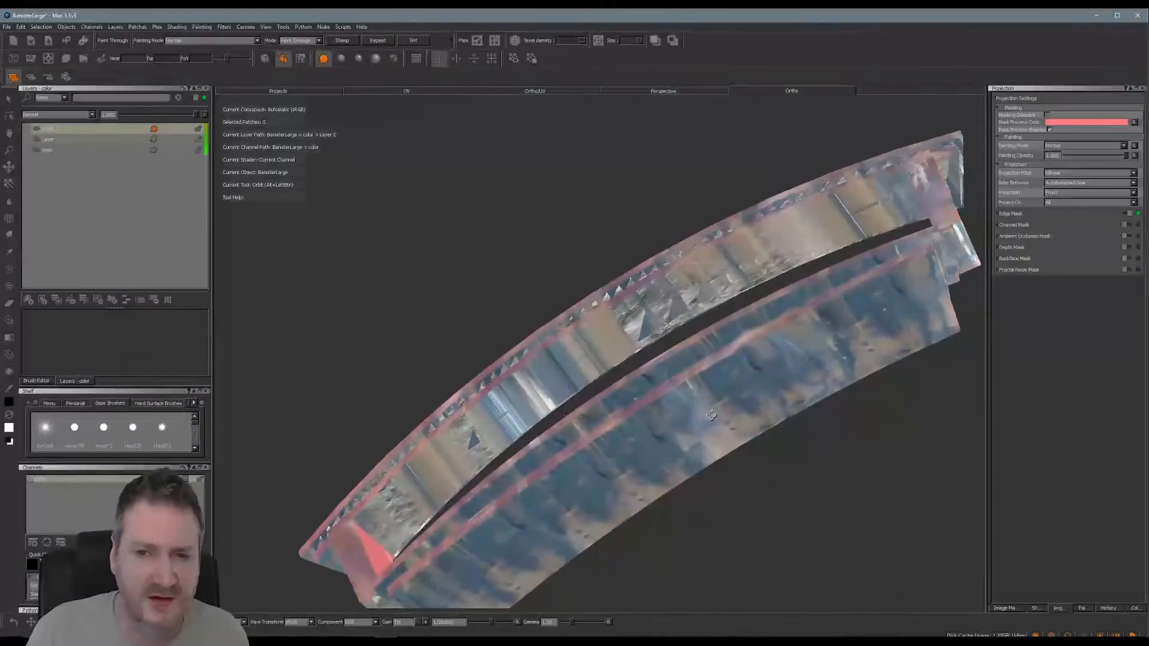
pyautogui.keyDown('alt'); pyautogui.moveTo(719, 314); pyautogui.dragTo(593, 440); pyautogui.keyUp('alt')
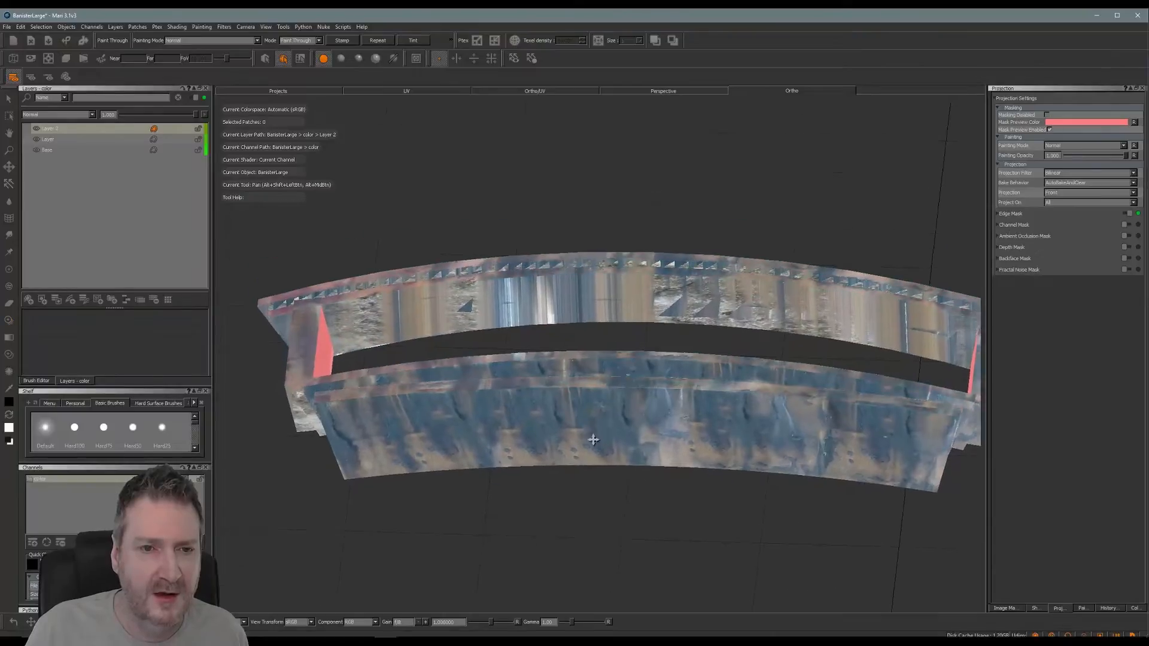
pyautogui.keyDown('alt'); pyautogui.moveTo(593, 440); pyautogui.dragTo(597, 483, button='middle'); pyautogui.keyUp('alt')
pyautogui.keyDown('alt'); pyautogui.moveTo(549, 445); pyautogui.dragTo(510, 442, button='middle'); pyautogui.keyUp('alt')
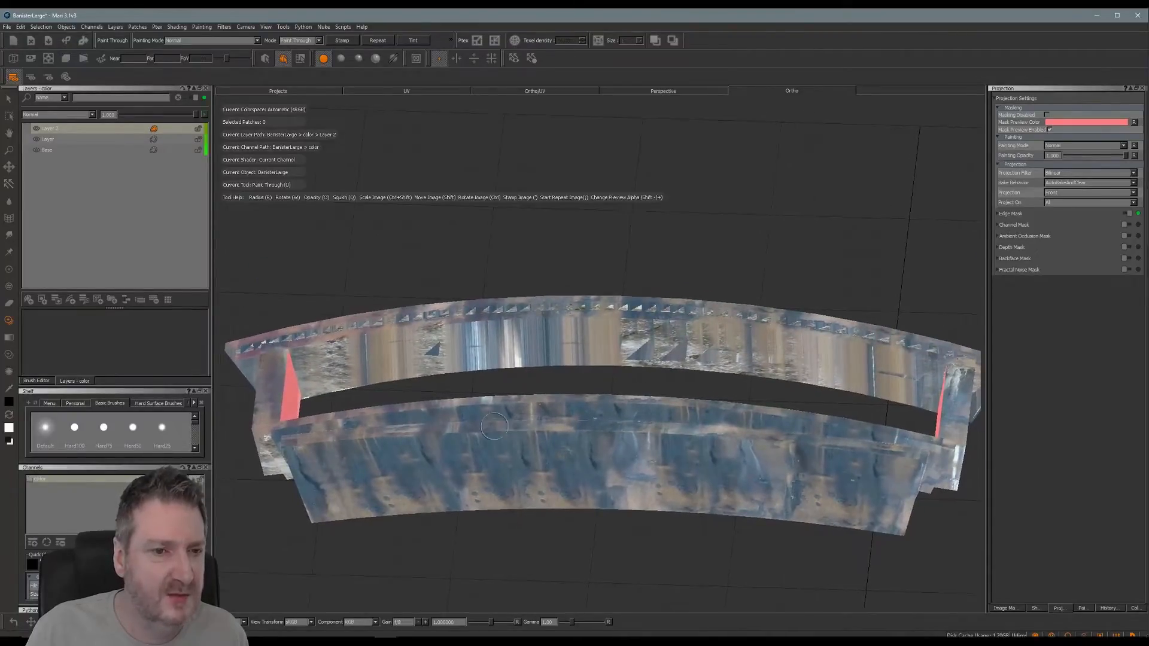
# Try to paint blue metal over the stretched bands on the inner face of the banister's upper rail in the Ortho view.
pyautogui.moveTo(595, 353)
pyautogui.keyDown('ctrl'); pyautogui.mouseDown()
pyautogui.moveTo(597, 324)
pyautogui.moveTo(323, 336)
pyautogui.moveTo(342, 370)
pyautogui.moveTo(409, 359)
pyautogui.moveTo(441, 275)
pyautogui.moveTo(448, 355)
pyautogui.moveTo(492, 352)
pyautogui.mouseUp(); pyautogui.keyUp('ctrl')
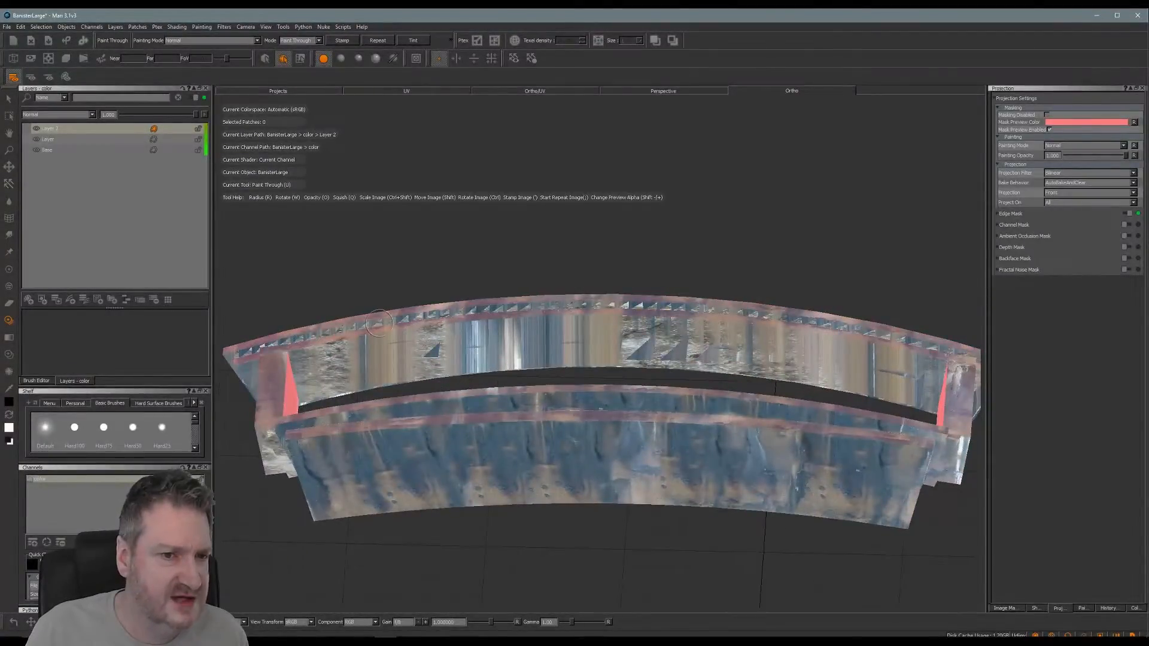
pyautogui.keyDown('alt'); pyautogui.moveTo(415, 321); pyautogui.dragTo(489, 331); pyautogui.keyUp('alt')
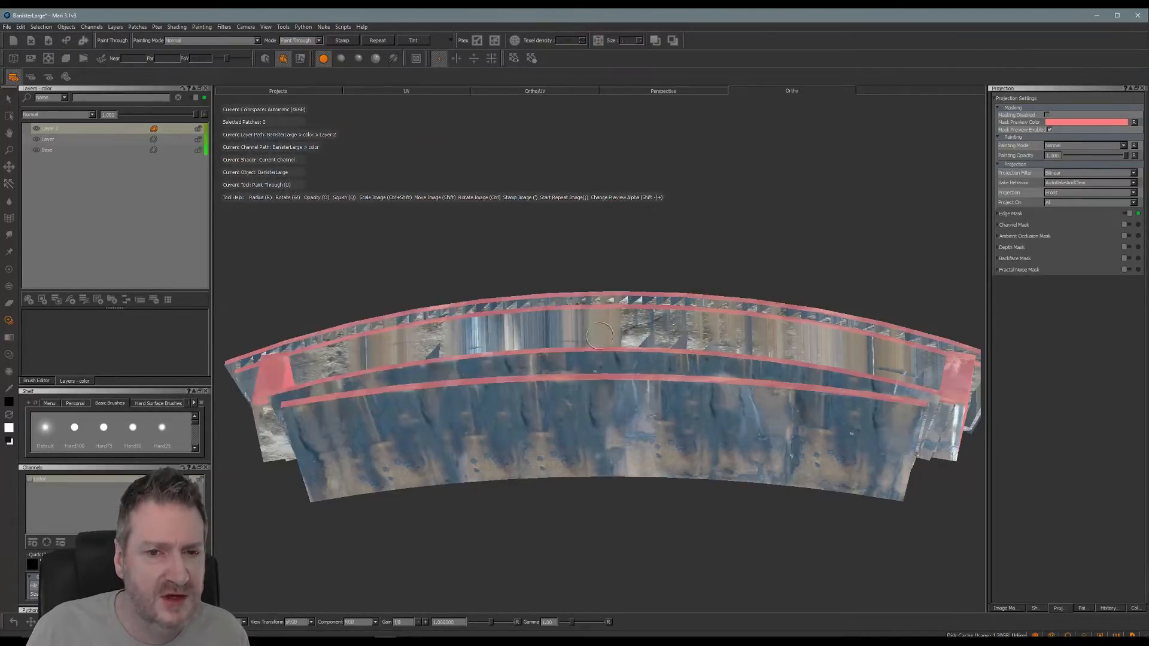
pyautogui.keyDown('alt'); pyautogui.moveTo(599, 335); pyautogui.dragTo(597, 347); pyautogui.keyUp('alt')
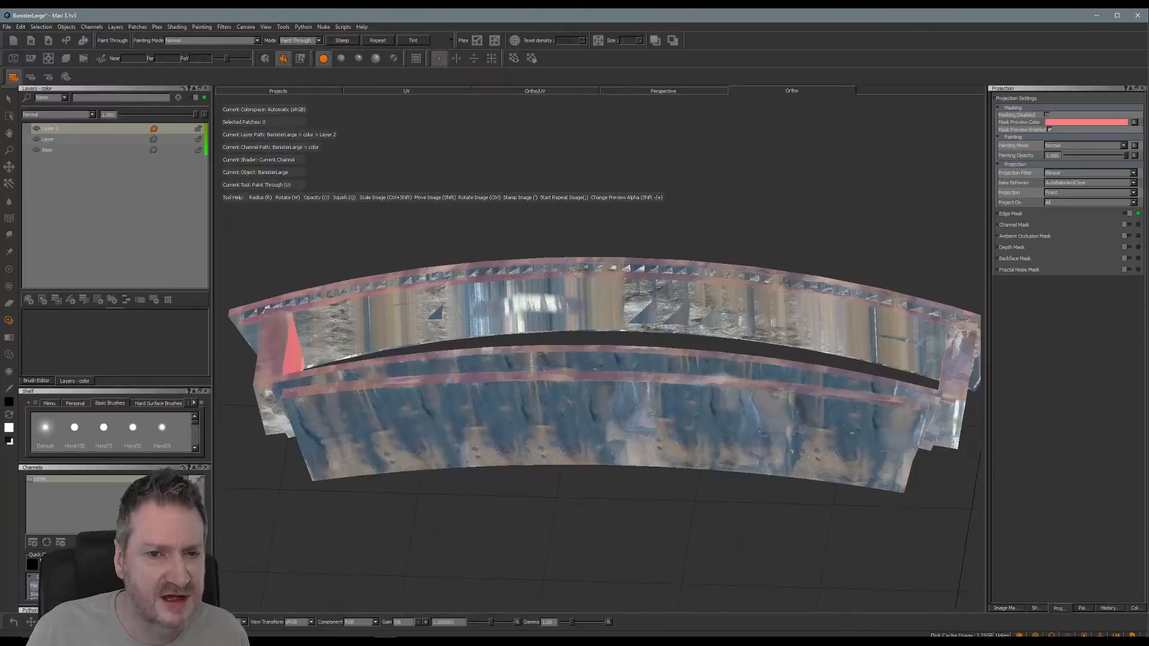
pyautogui.moveTo(481, 308)
pyautogui.mouseDown()
pyautogui.moveTo(420, 315)
pyautogui.moveTo(562, 312)
pyautogui.mouseUp()
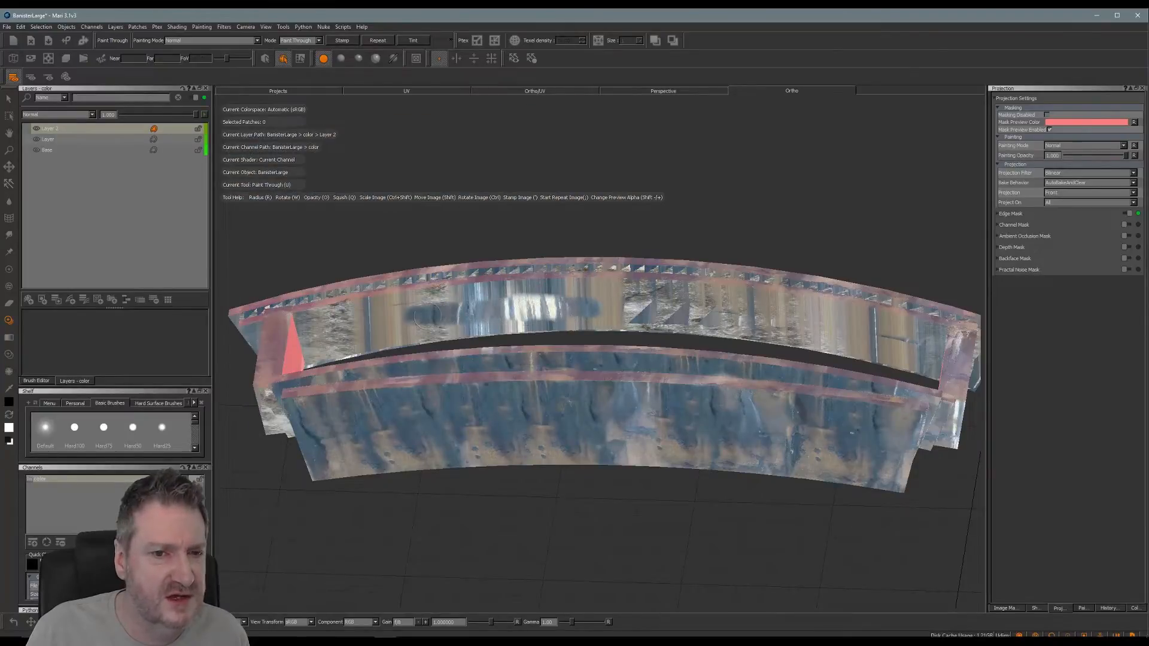
pyautogui.moveTo(428, 316); pyautogui.dragTo(473, 314)
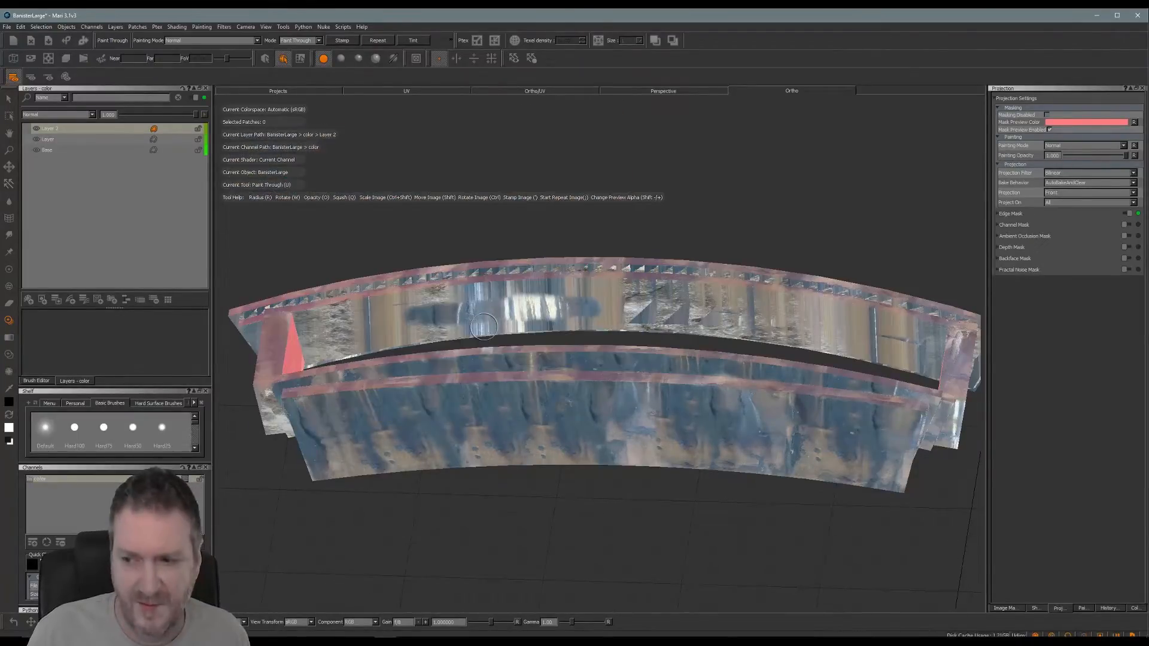
pyautogui.moveTo(484, 326); pyautogui.dragTo(487, 296)
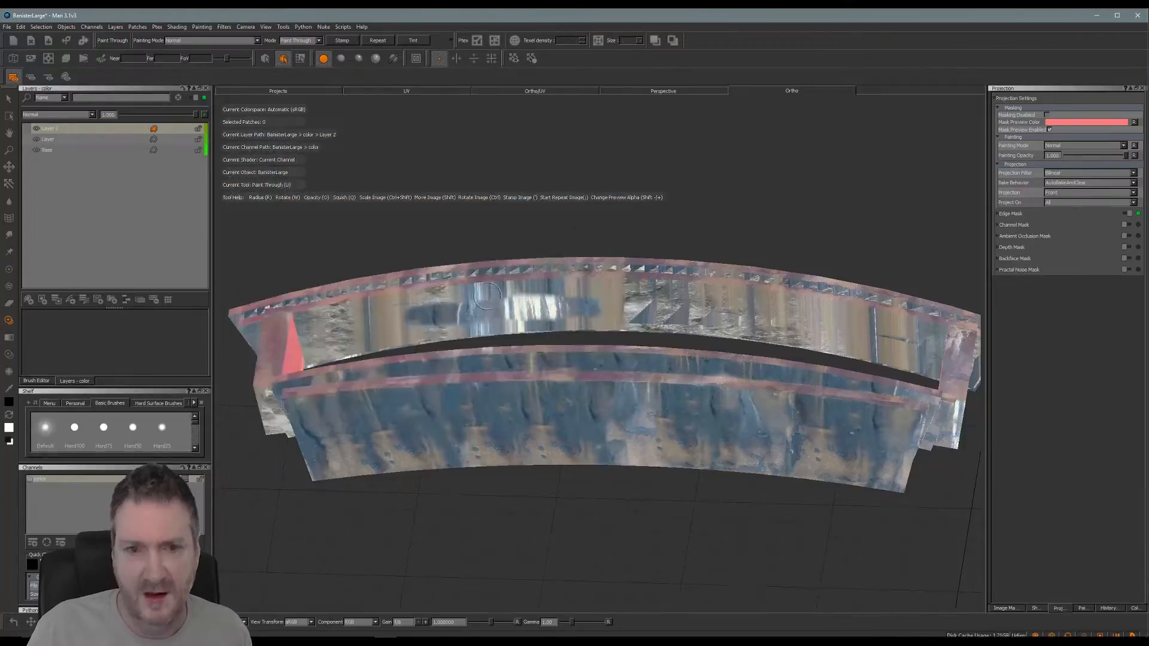
# In the UV view, position and tilt the metal image over the stretched curved strip and paint the strip's left half.
pyautogui.click(417, 94)
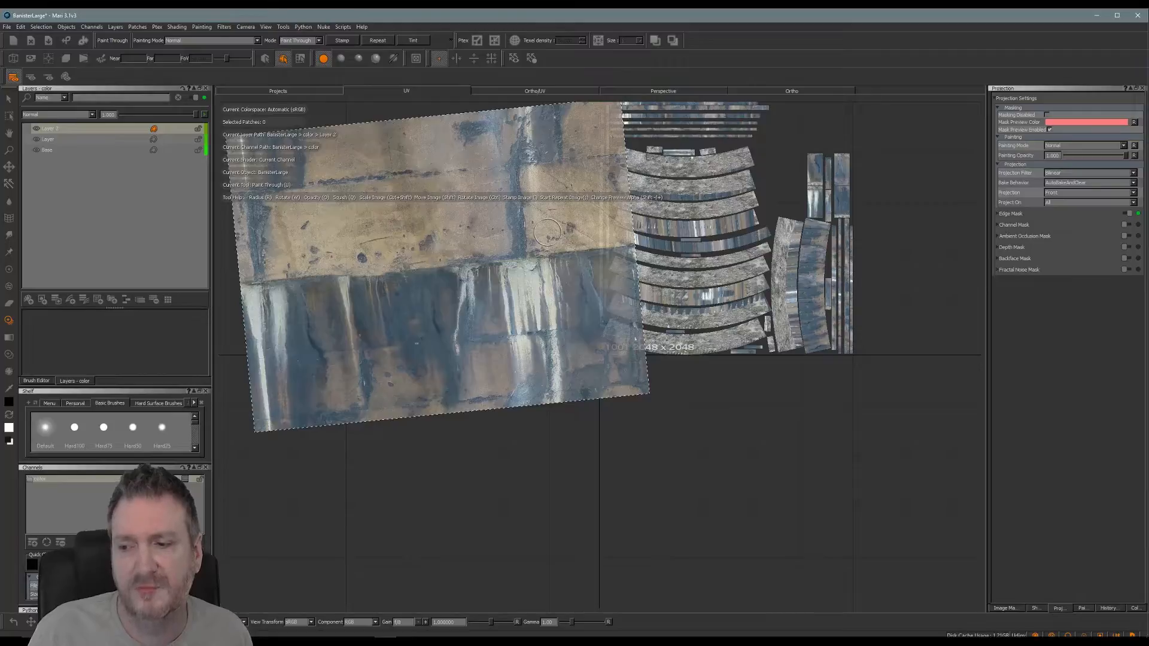
pyautogui.press('Escape')
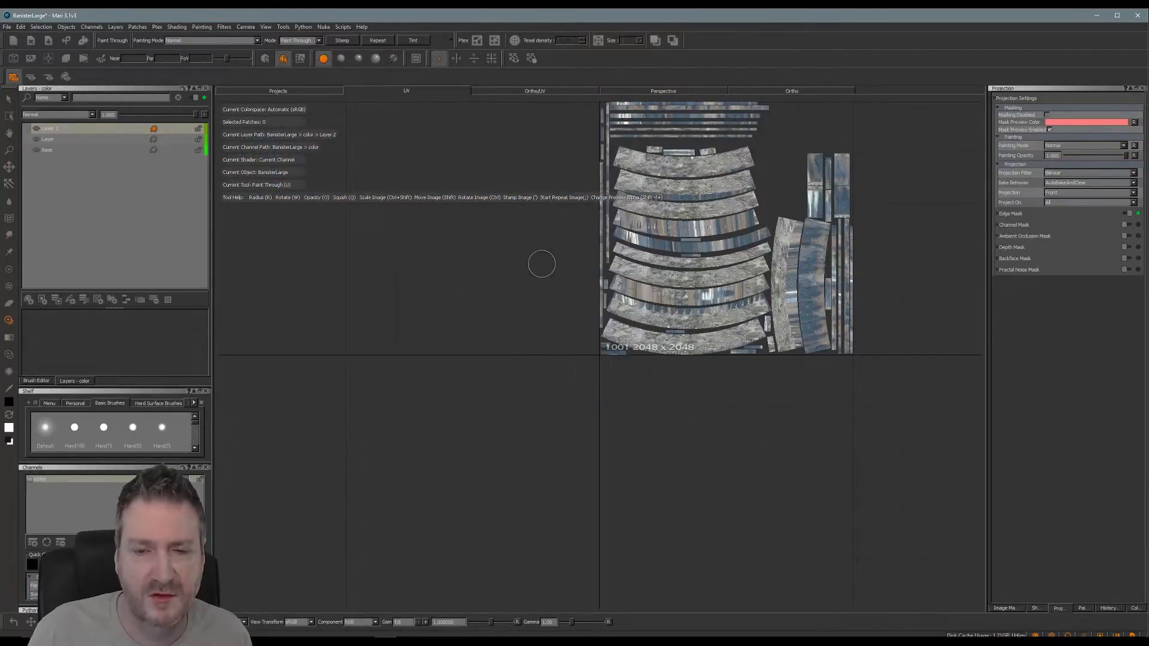
pyautogui.keyDown('alt'); pyautogui.moveTo(562, 270); pyautogui.dragTo(544, 282, button='middle'); pyautogui.keyUp('alt')
pyautogui.keyDown('alt'); pyautogui.moveTo(651, 295); pyautogui.dragTo(616, 213, button='right'); pyautogui.keyUp('alt')
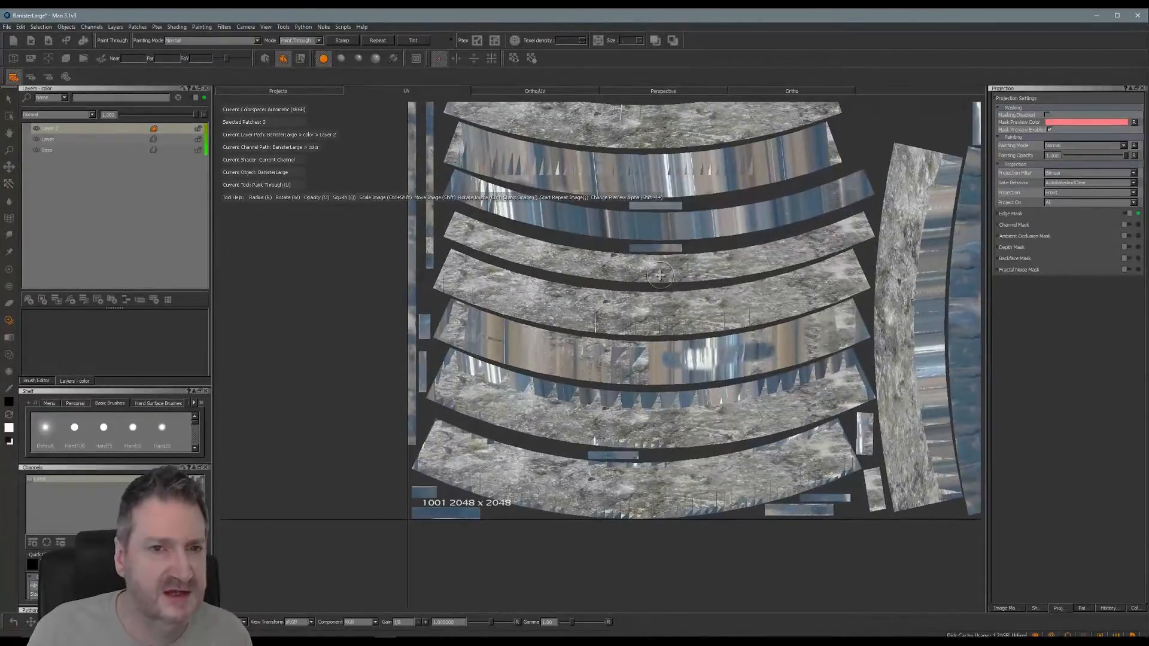
pyautogui.keyDown('alt'); pyautogui.moveTo(661, 277); pyautogui.dragTo(568, 262, button='middle'); pyautogui.keyUp('alt')
pyautogui.press('u')
pyautogui.moveTo(503, 302)
pyautogui.keyDown('shift'); pyautogui.mouseDown()
pyautogui.moveTo(609, 300)
pyautogui.moveTo(584, 272)
pyautogui.mouseUp(); pyautogui.keyUp('shift')
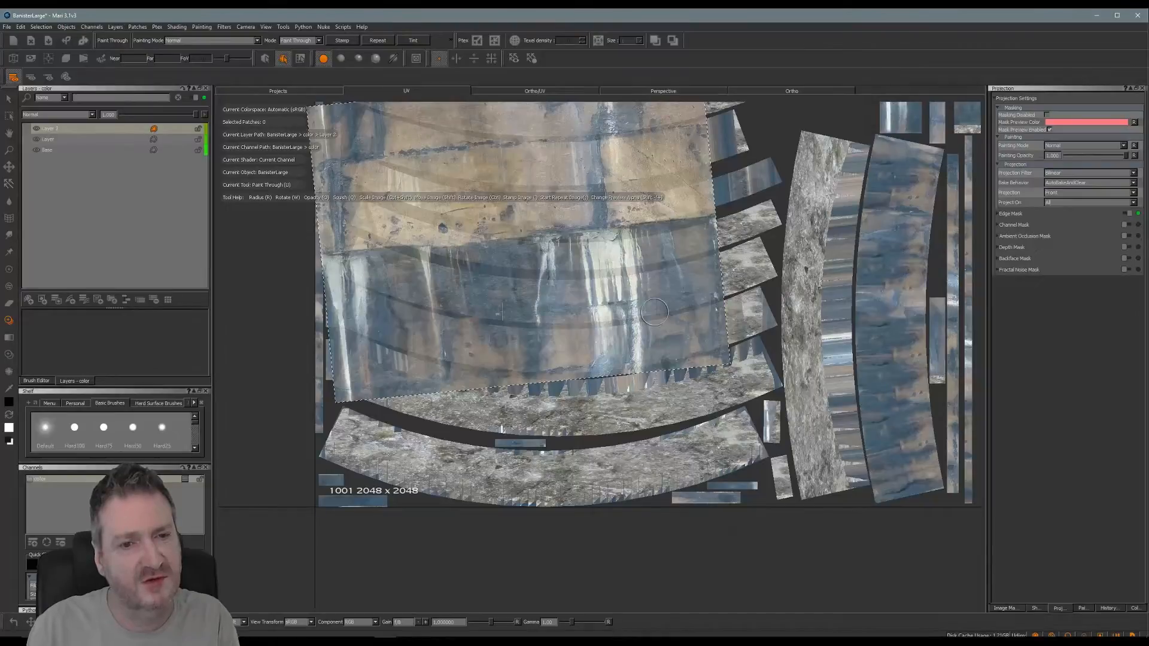
pyautogui.moveTo(655, 313); pyautogui.dragTo(651, 316)
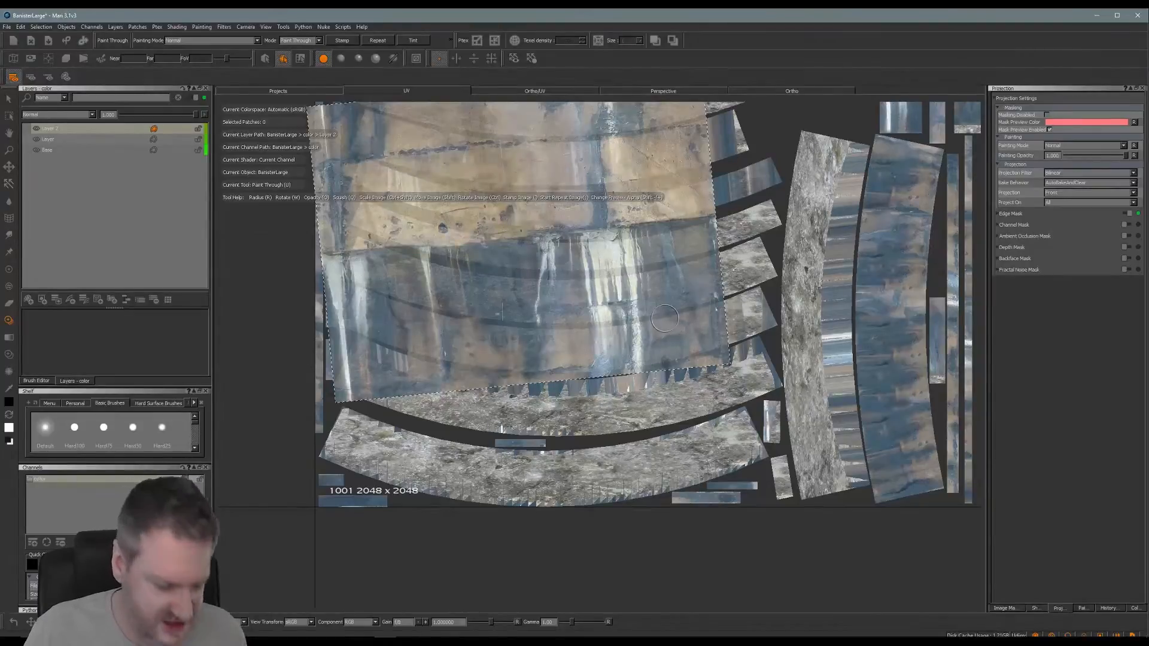
pyautogui.keyDown('ctrl'); pyautogui.moveTo(613, 333); pyautogui.dragTo(578, 353); pyautogui.keyUp('ctrl')
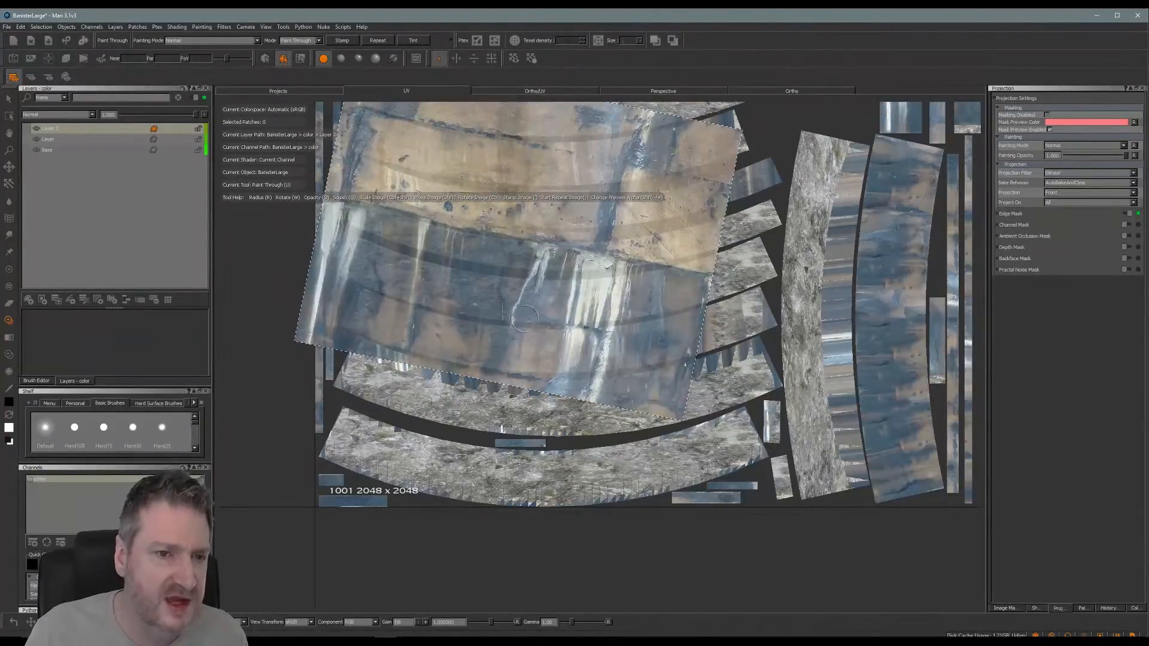
pyautogui.moveTo(388, 311)
pyautogui.mouseDown()
pyautogui.moveTo(349, 306)
pyautogui.moveTo(354, 328)
pyautogui.moveTo(395, 316)
pyautogui.moveTo(430, 338)
pyautogui.moveTo(397, 344)
pyautogui.moveTo(440, 330)
pyautogui.moveTo(390, 304)
pyautogui.moveTo(455, 357)
pyautogui.moveTo(464, 335)
pyautogui.moveTo(506, 337)
pyautogui.moveTo(491, 362)
pyautogui.moveTo(466, 350)
pyautogui.moveTo(527, 365)
pyautogui.moveTo(521, 335)
pyautogui.moveTo(550, 342)
pyautogui.moveTo(560, 364)
pyautogui.moveTo(568, 346)
pyautogui.moveTo(545, 344)
pyautogui.moveTo(533, 375)
pyautogui.mouseUp()
# Rotate and move the metal image to follow the stretched strip's right half, paint over that half and bake the paint.
pyautogui.keyDown('alt'); pyautogui.moveTo(533, 375); pyautogui.dragTo(448, 372, button='middle'); pyautogui.keyUp('alt')
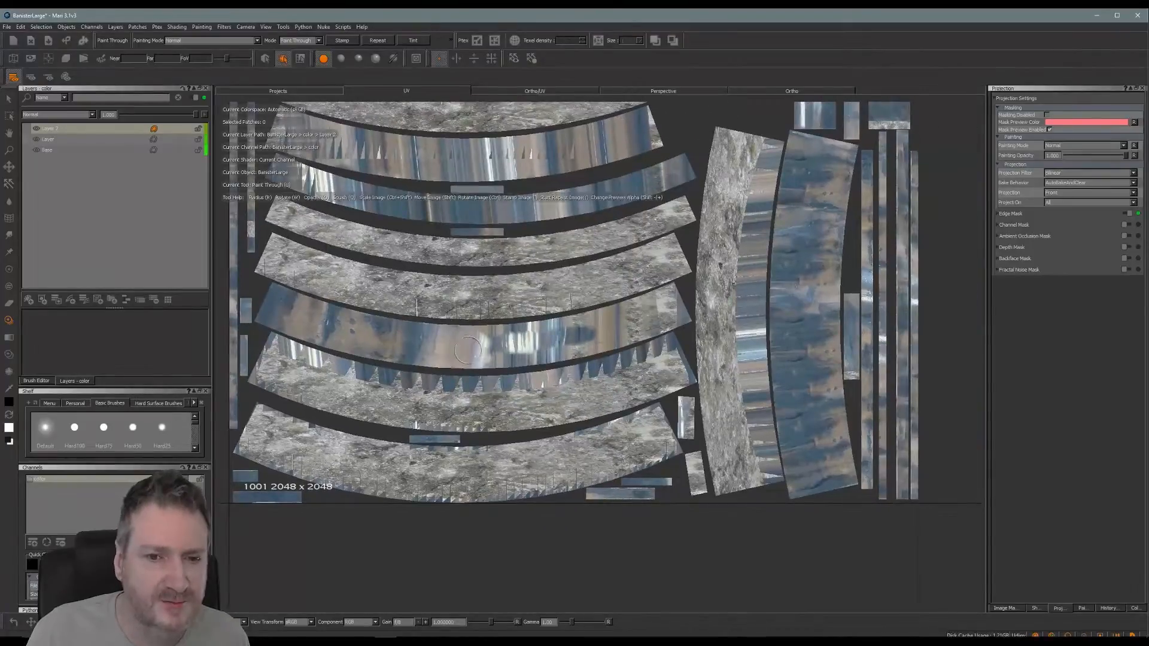
pyautogui.keyDown('ctrl'); pyautogui.moveTo(644, 333); pyautogui.dragTo(659, 310); pyautogui.keyUp('ctrl')
pyautogui.keyDown('shift'); pyautogui.moveTo(621, 270); pyautogui.dragTo(699, 253); pyautogui.keyUp('shift')
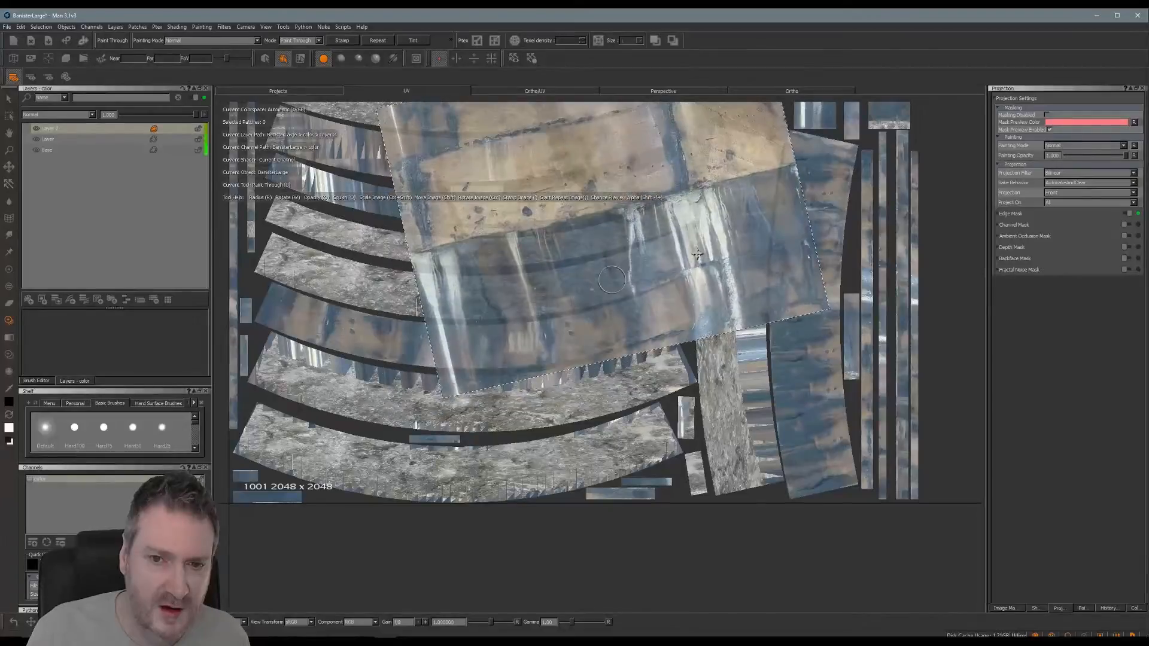
pyautogui.moveTo(697, 307); pyautogui.dragTo(690, 311)
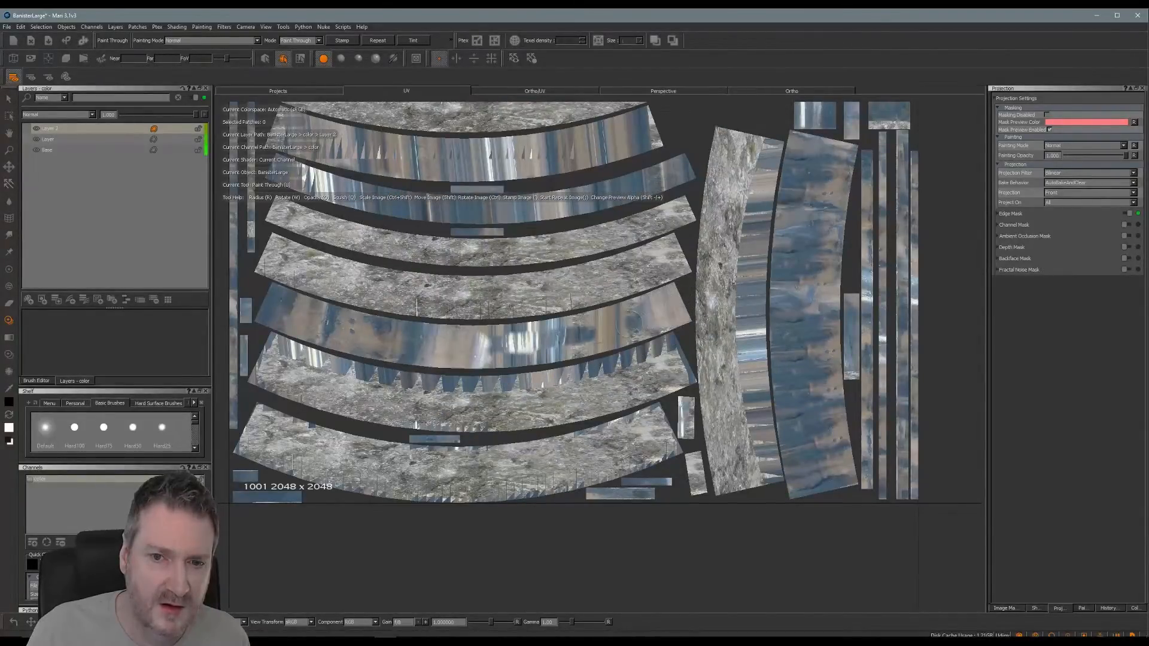
pyautogui.moveTo(649, 314)
pyautogui.mouseDown()
pyautogui.moveTo(626, 305)
pyautogui.moveTo(588, 325)
pyautogui.moveTo(599, 351)
pyautogui.moveTo(533, 350)
pyautogui.moveTo(545, 361)
pyautogui.moveTo(530, 346)
pyautogui.moveTo(570, 333)
pyautogui.moveTo(548, 325)
pyautogui.moveTo(513, 361)
pyautogui.moveTo(518, 345)
pyautogui.moveTo(548, 346)
pyautogui.mouseUp()
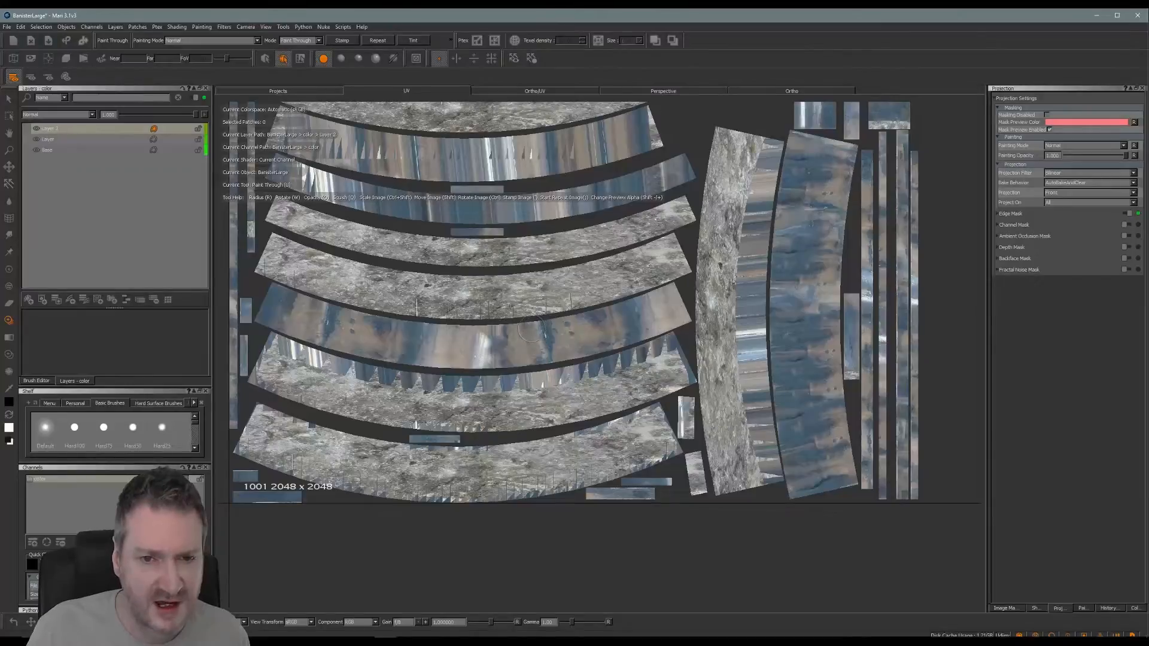
pyautogui.press('b')
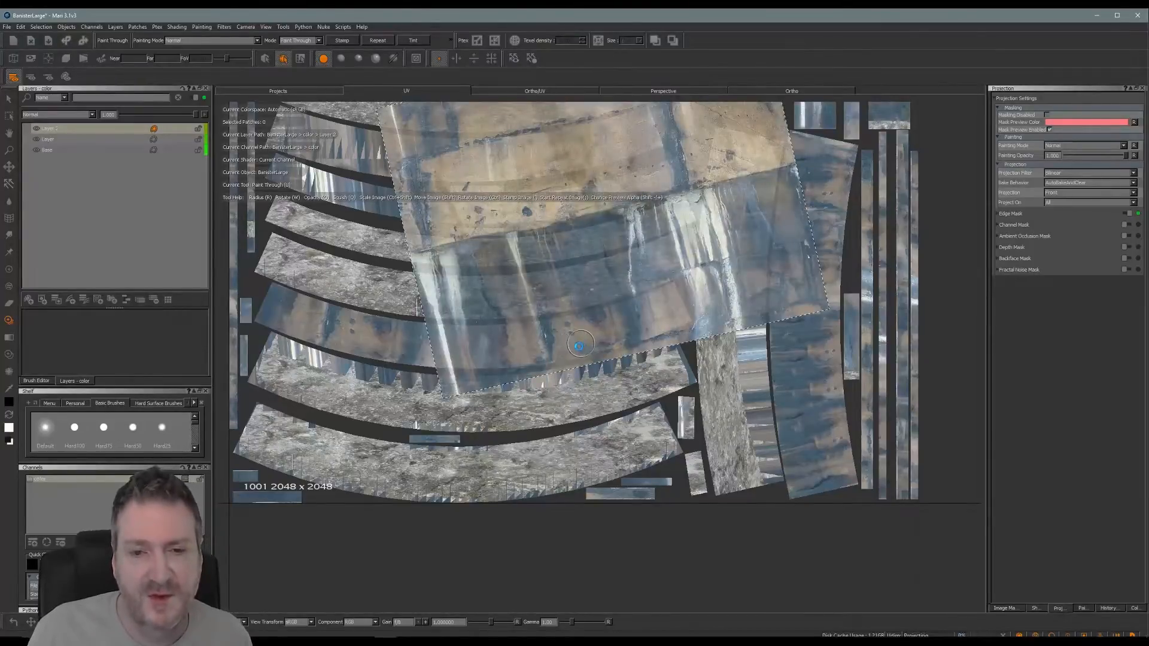
# In the UV view, level the metal image over the curved strip's middle and paint over the joins and streaks there.
pyautogui.moveTo(592, 331); pyautogui.dragTo(684, 336, button='middle')
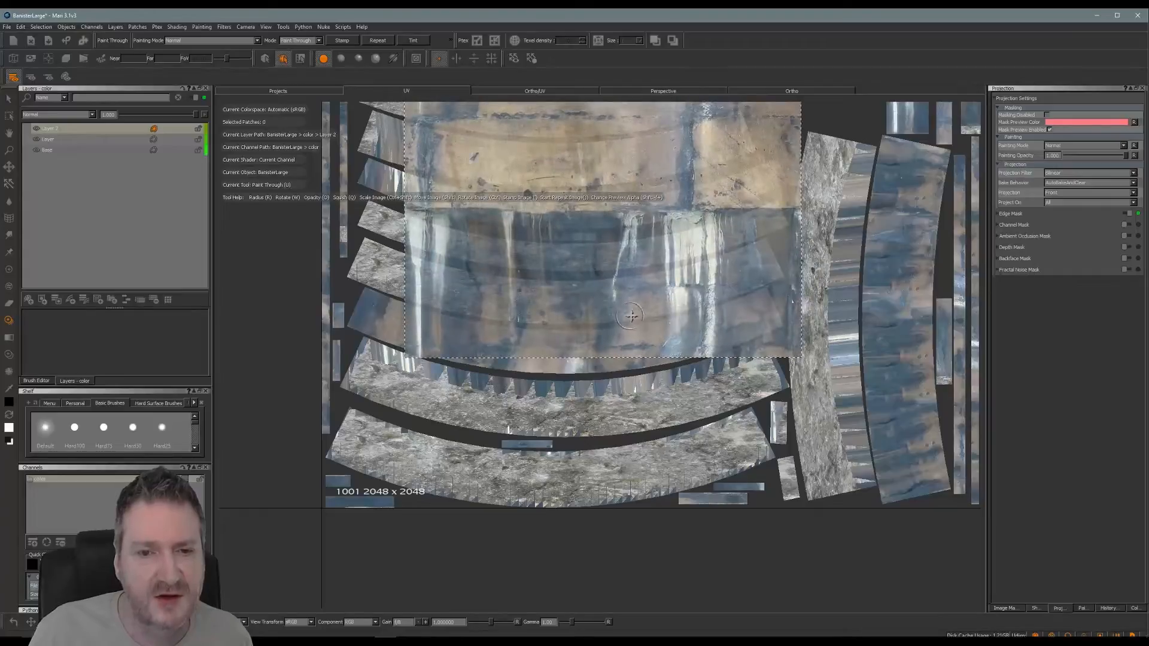
pyautogui.keyDown('shift'); pyautogui.moveTo(632, 318); pyautogui.dragTo(633, 347); pyautogui.keyUp('shift')
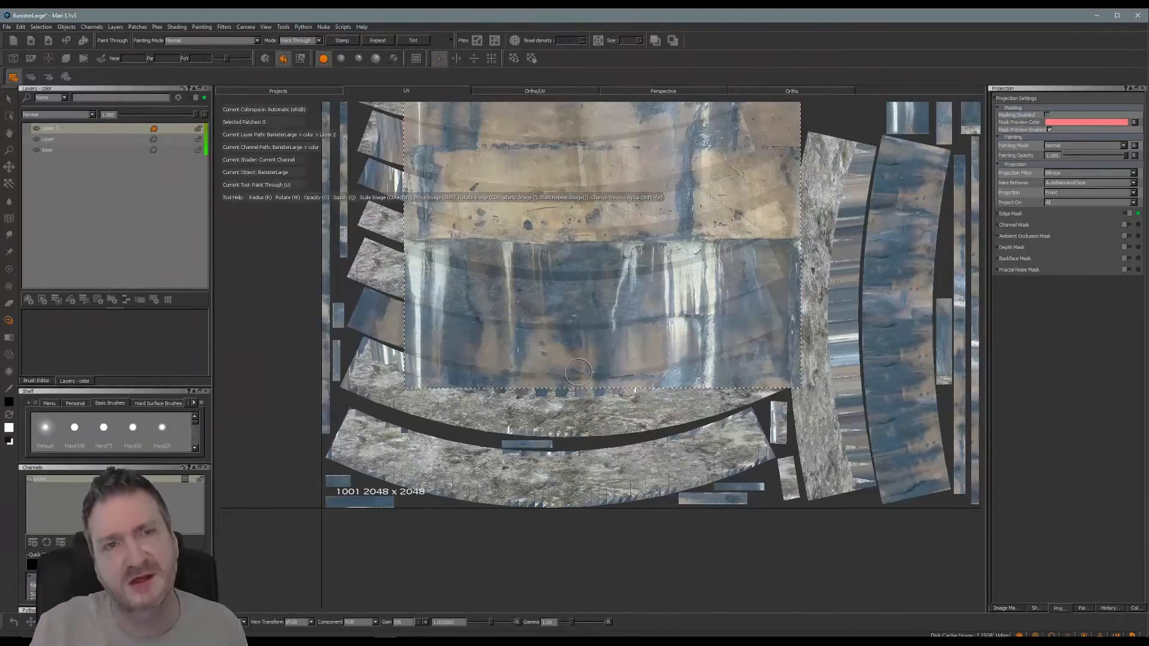
pyautogui.press('p')
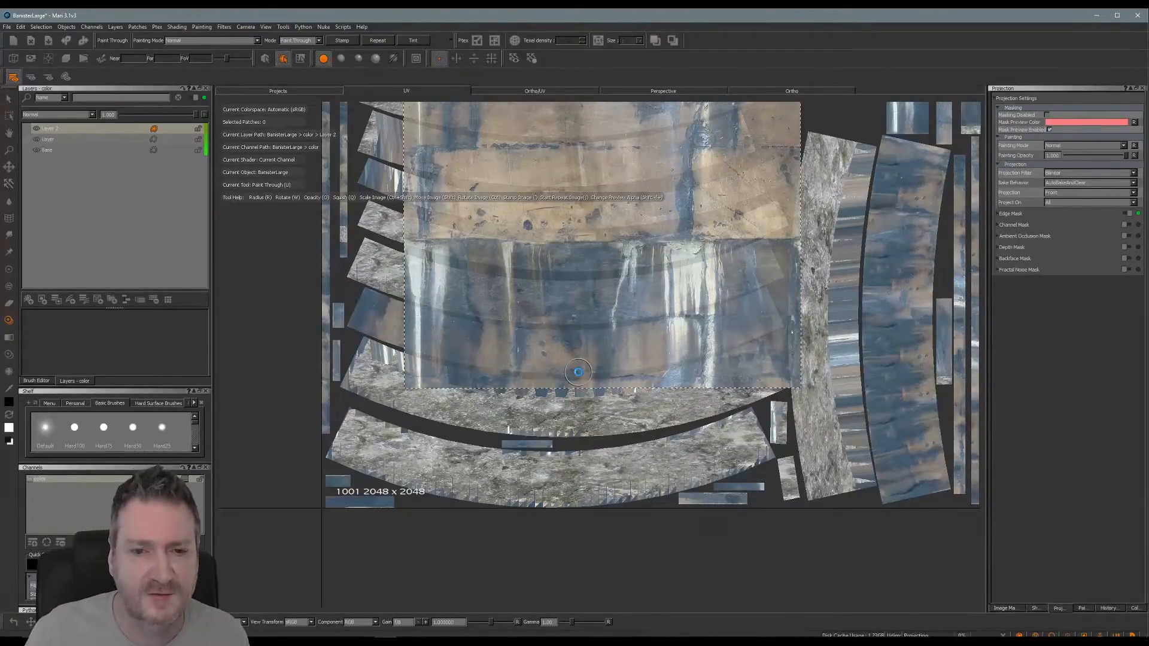
pyautogui.keyDown('alt'); pyautogui.moveTo(570, 356); pyautogui.dragTo(588, 358, button='middle'); pyautogui.keyUp('alt')
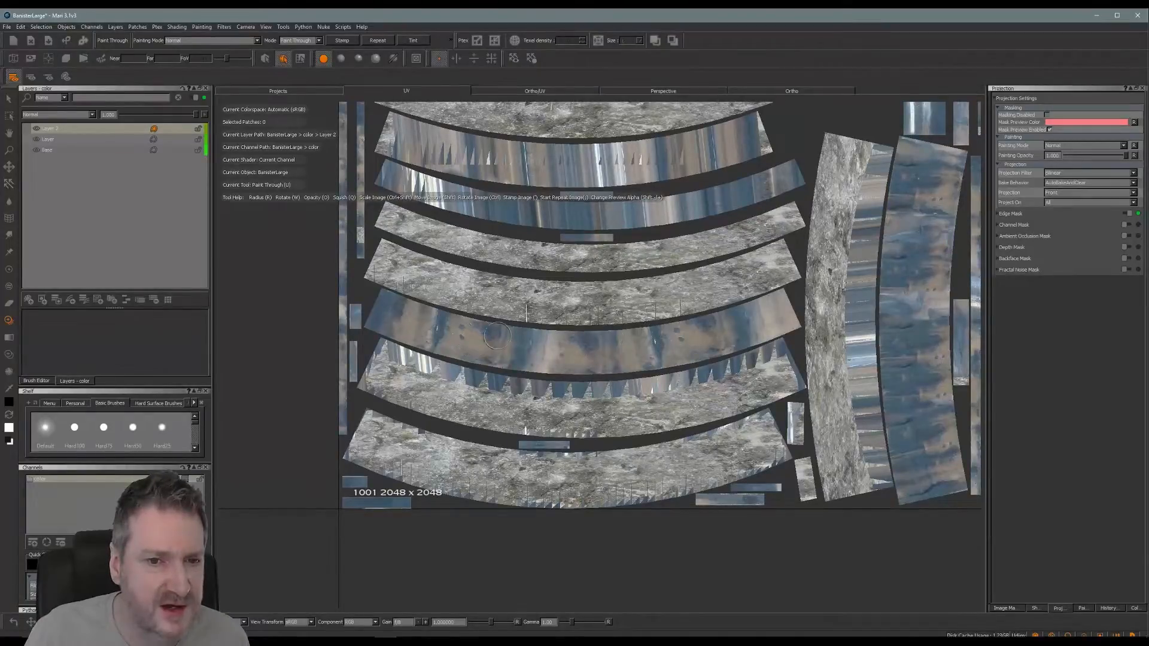
pyautogui.press('shift')
pyautogui.keyDown('shift'); pyautogui.moveTo(639, 333); pyautogui.dragTo(543, 335); pyautogui.keyUp('shift')
pyautogui.moveTo(455, 344); pyautogui.dragTo(460, 339)
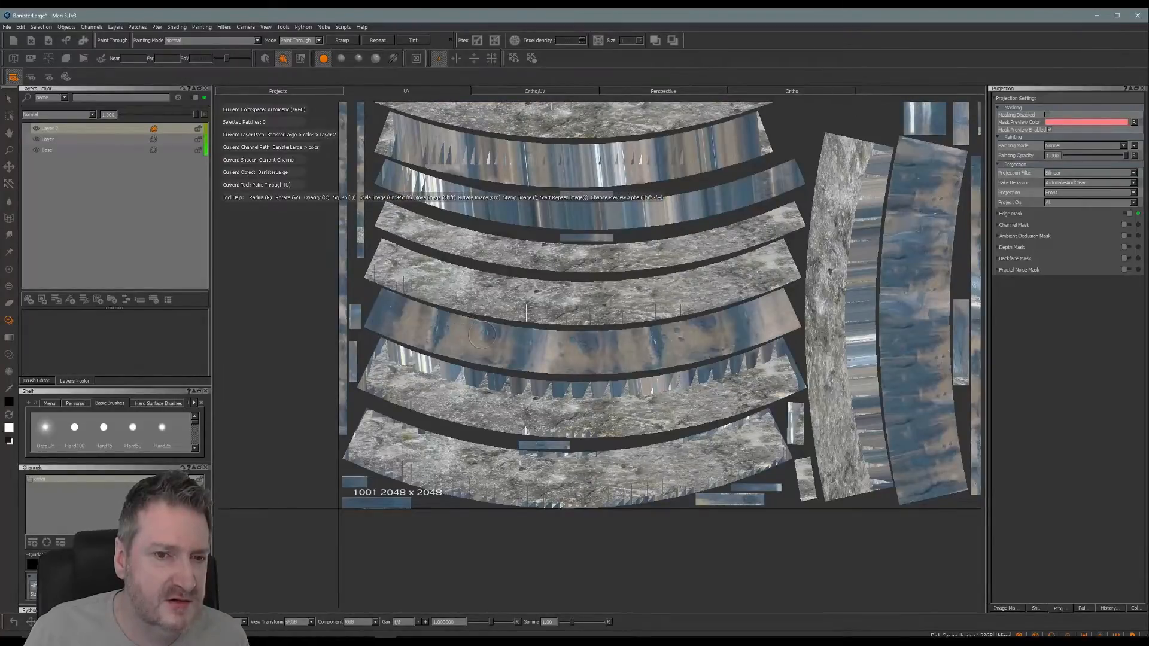
pyautogui.press('shift')
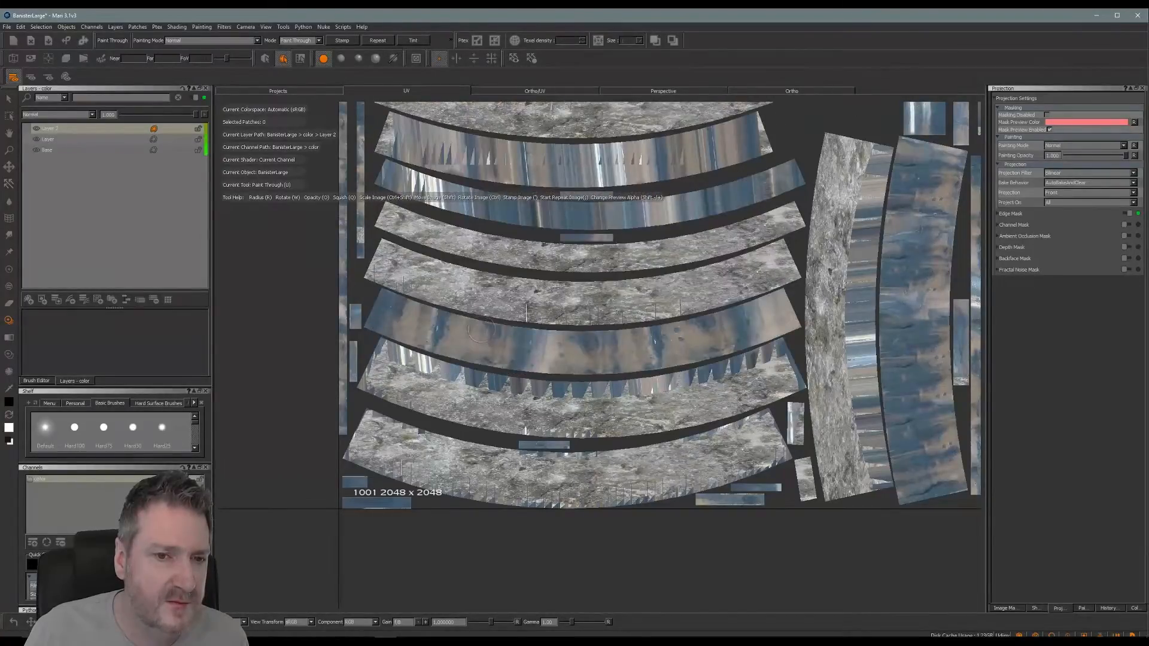
pyautogui.keyDown('shift'); pyautogui.moveTo(496, 341); pyautogui.dragTo(522, 345); pyautogui.keyUp('shift')
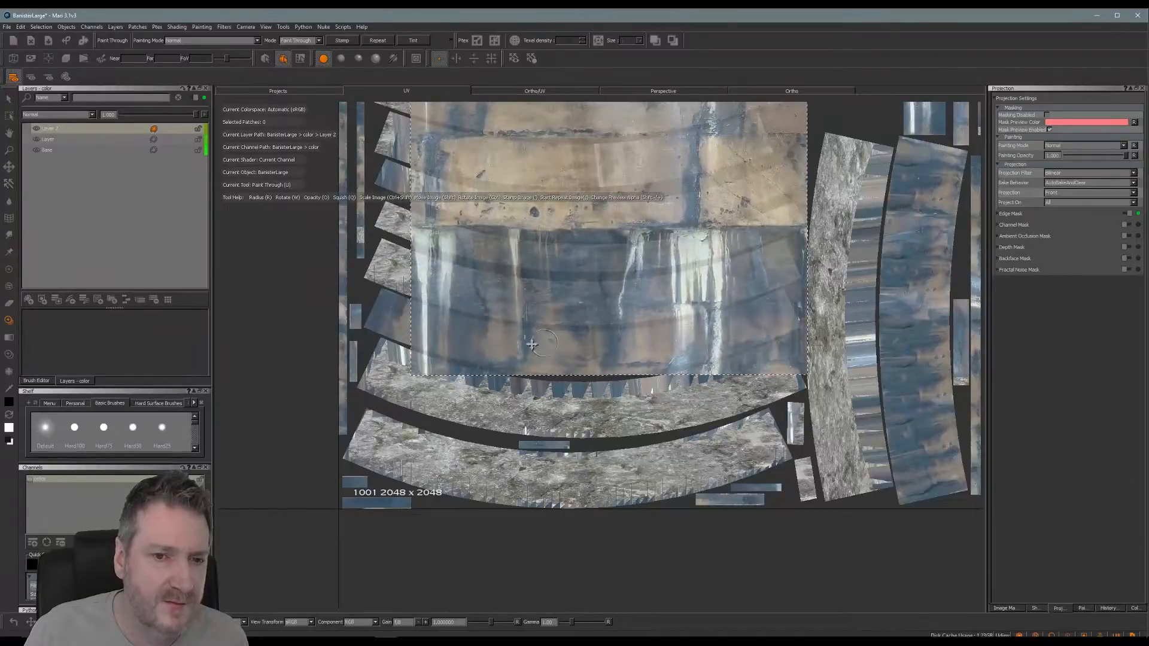
pyautogui.press('shift')
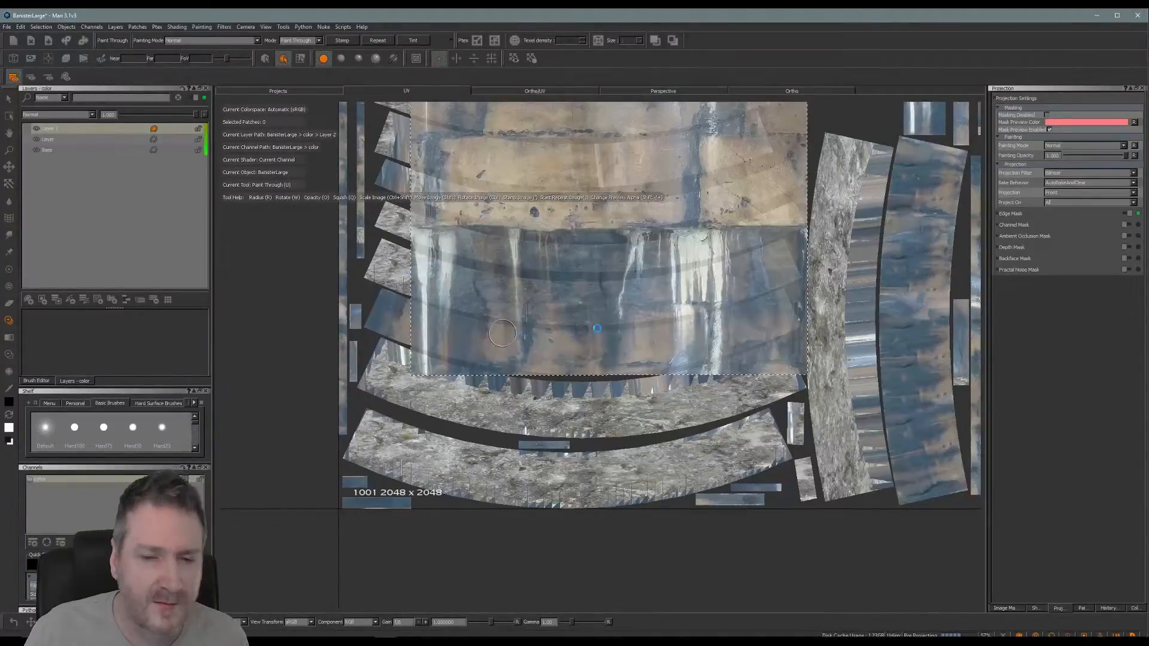
# Shift the metal image along the curved strip and paint more metal detail over its centre and right half.
pyautogui.keyDown('alt'); pyautogui.moveTo(583, 320); pyautogui.dragTo(546, 318, button='middle'); pyautogui.keyUp('alt')
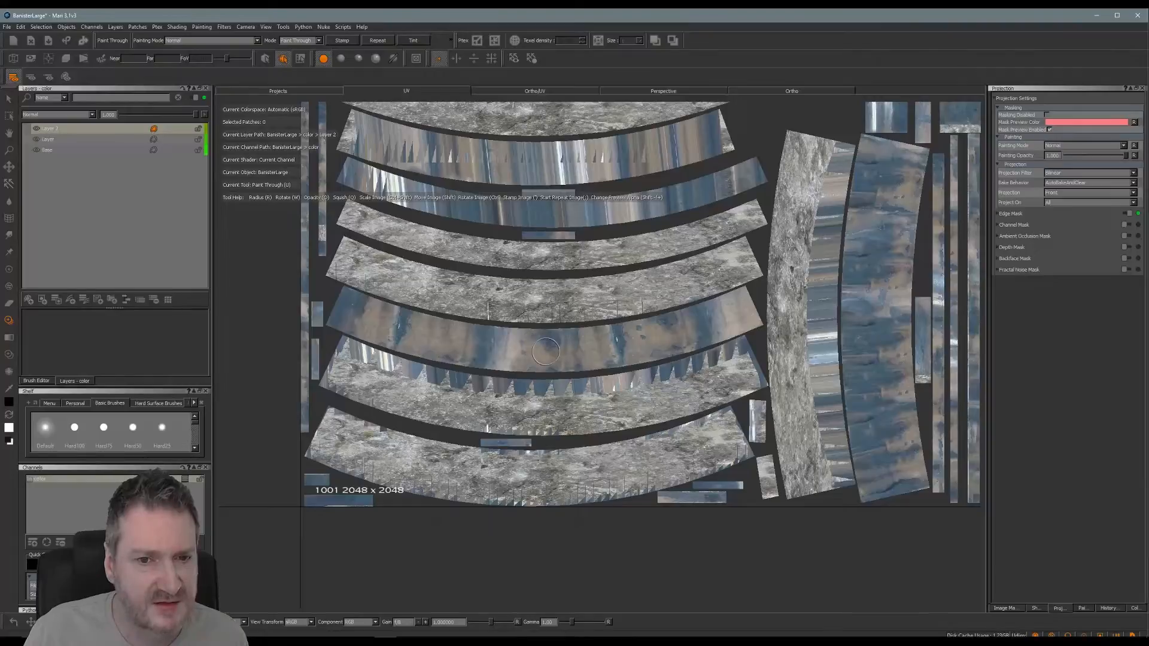
pyautogui.moveTo(559, 343)
pyautogui.keyDown('shift'); pyautogui.mouseDown()
pyautogui.moveTo(597, 353)
pyautogui.moveTo(614, 266)
pyautogui.moveTo(598, 312)
pyautogui.moveTo(637, 329)
pyautogui.moveTo(569, 351)
pyautogui.moveTo(519, 350)
pyautogui.moveTo(617, 344)
pyautogui.moveTo(544, 350)
pyautogui.moveTo(623, 362)
pyautogui.mouseUp(); pyautogui.keyUp('shift')
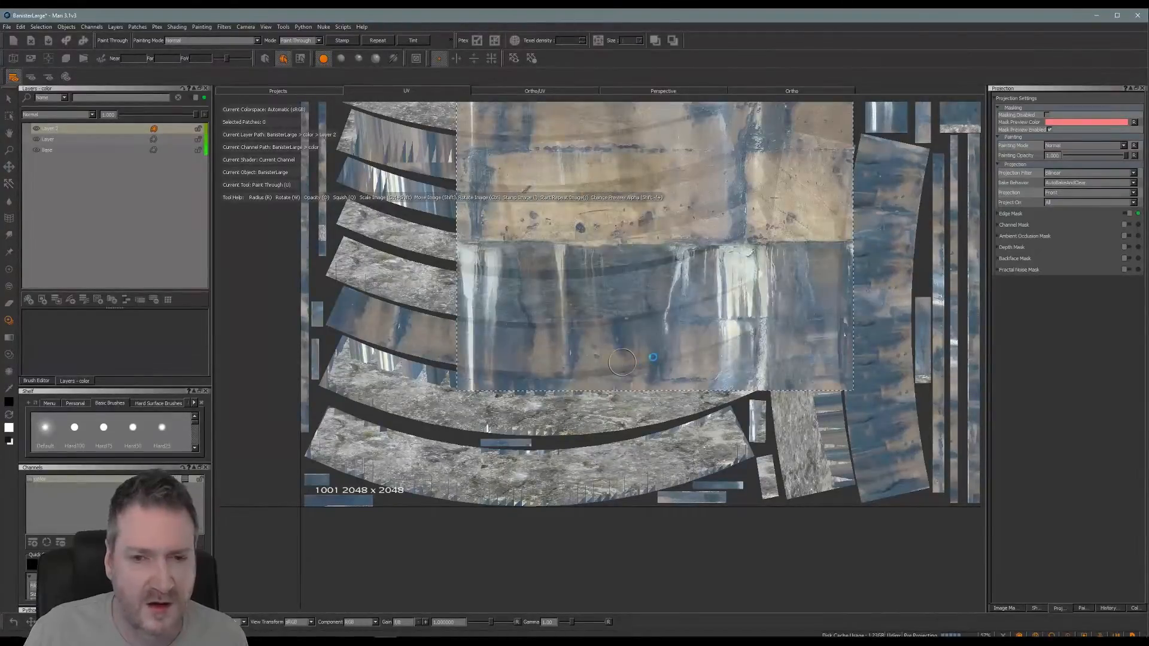
pyautogui.scroll(5, 617, 358)
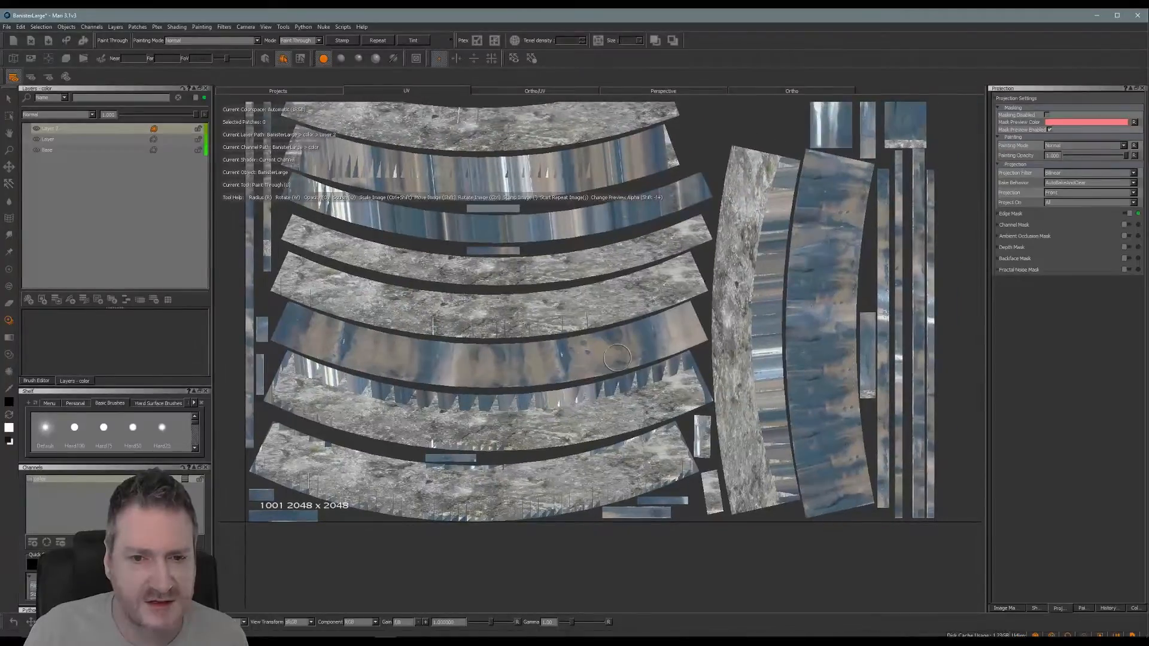
pyautogui.moveTo(673, 336)
pyautogui.keyDown('shift'); pyautogui.mouseDown()
pyautogui.moveTo(724, 329)
pyautogui.moveTo(711, 324)
pyautogui.mouseUp(); pyautogui.keyUp('shift')
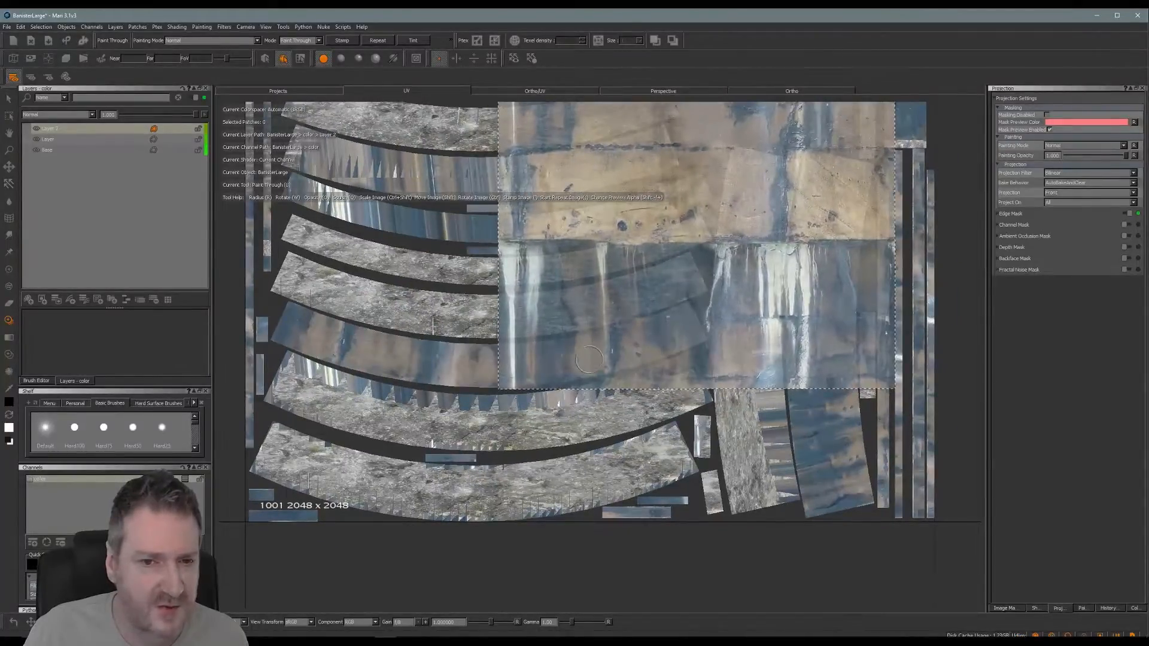
pyautogui.moveTo(585, 354); pyautogui.dragTo(616, 339)
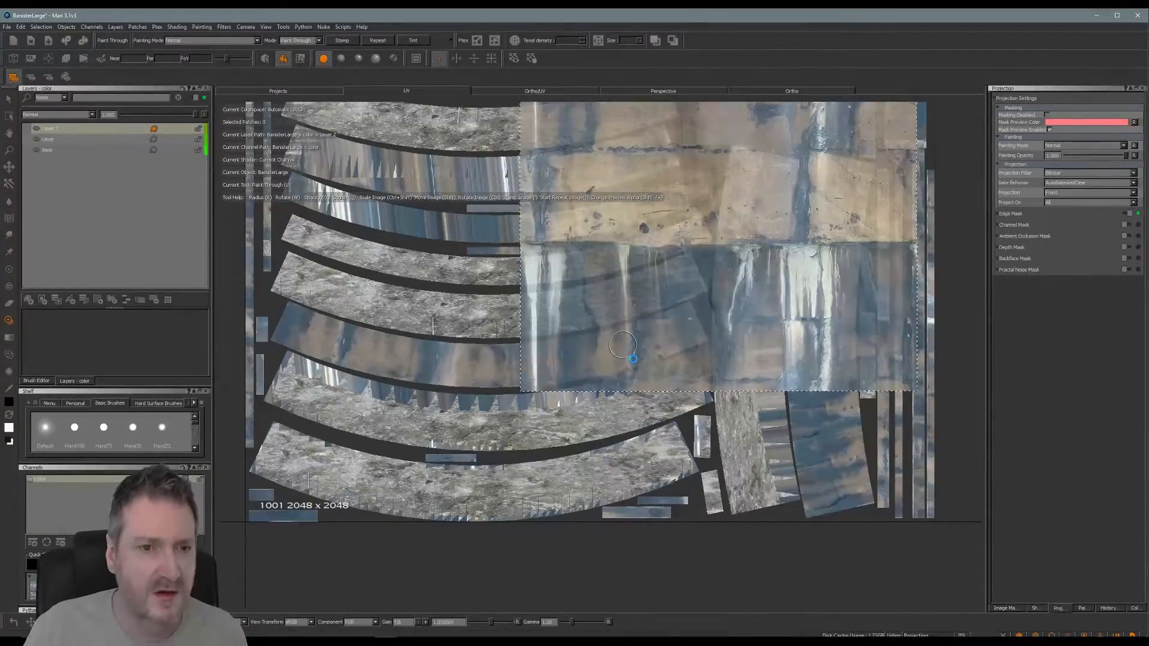
pyautogui.keyDown('alt'); pyautogui.moveTo(622, 345); pyautogui.dragTo(647, 363, button='middle'); pyautogui.keyUp('alt')
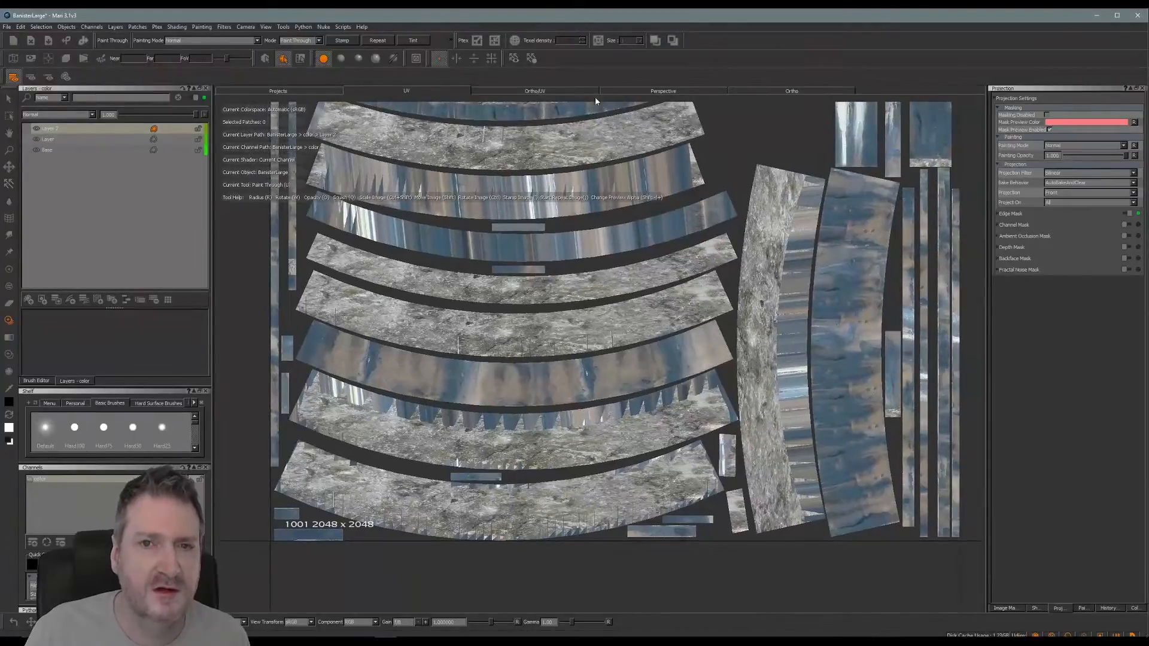
# Examine the banister in the Ortho view, orbiting round to its curved faces with stretched texture.
pyautogui.click(780, 93)
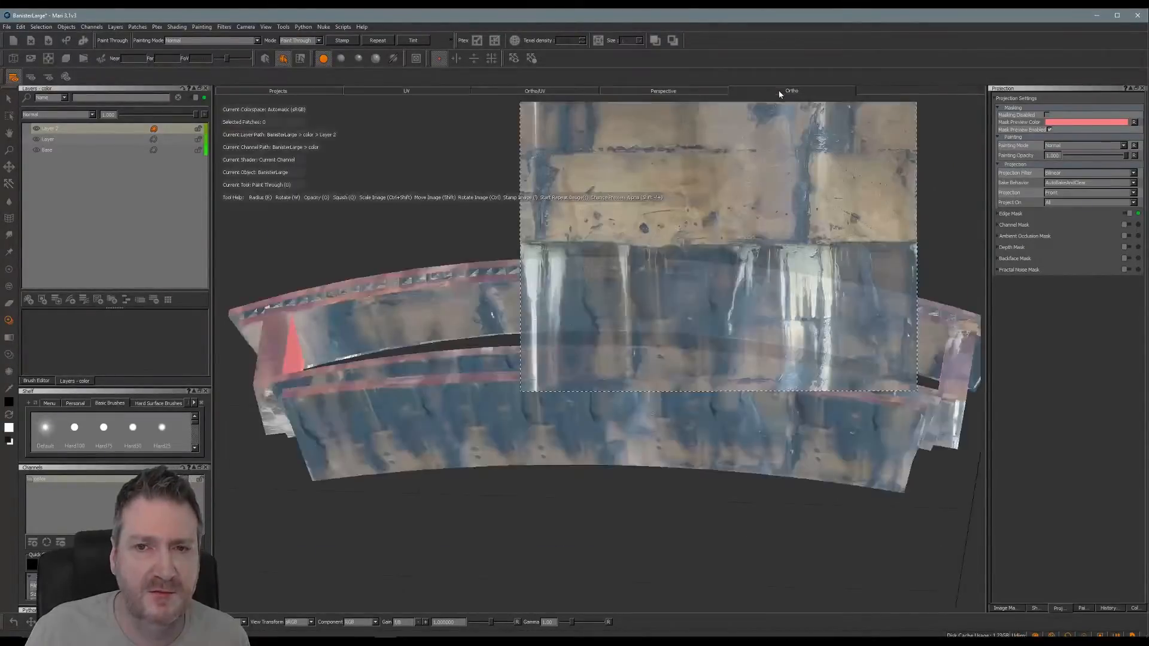
pyautogui.moveTo(531, 256)
pyautogui.keyDown('alt'); pyautogui.mouseDown()
pyautogui.moveTo(524, 312)
pyautogui.moveTo(527, 296)
pyautogui.mouseUp(); pyautogui.keyUp('alt')
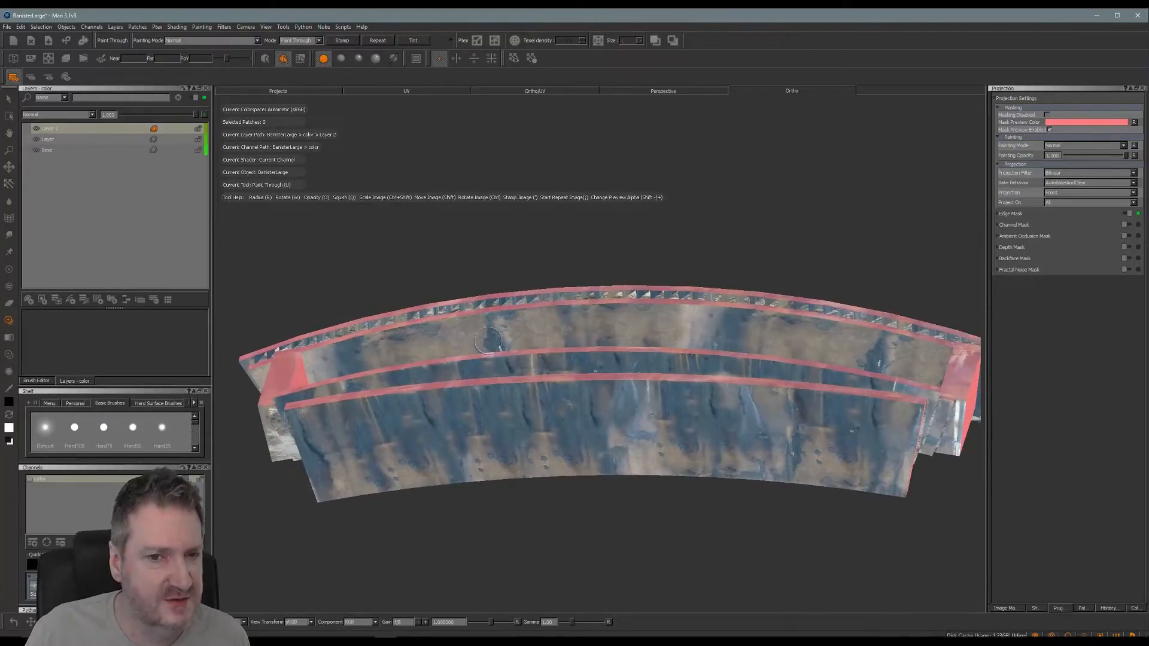
pyautogui.moveTo(495, 257)
pyautogui.keyDown('alt'); pyautogui.mouseDown()
pyautogui.moveTo(492, 278)
pyautogui.moveTo(467, 295)
pyautogui.moveTo(586, 323)
pyautogui.mouseUp(); pyautogui.keyUp('alt')
pyautogui.moveTo(631, 259)
pyautogui.keyDown('alt'); pyautogui.mouseDown()
pyautogui.moveTo(565, 310)
pyautogui.moveTo(782, 252)
pyautogui.moveTo(614, 269)
pyautogui.mouseUp(); pyautogui.keyUp('alt')
pyautogui.keyDown('alt'); pyautogui.moveTo(624, 288); pyautogui.dragTo(659, 273, button='middle'); pyautogui.keyUp('alt')
pyautogui.keyDown('alt'); pyautogui.moveTo(694, 295); pyautogui.dragTo(602, 406); pyautogui.keyUp('alt')
pyautogui.keyDown('alt'); pyautogui.moveTo(591, 410); pyautogui.dragTo(584, 426, button='middle'); pyautogui.keyUp('alt')
pyautogui.moveTo(494, 429)
pyautogui.keyDown('alt'); pyautogui.mouseDown()
pyautogui.moveTo(539, 443)
pyautogui.moveTo(580, 421)
pyautogui.moveTo(570, 487)
pyautogui.moveTo(583, 496)
pyautogui.mouseUp(); pyautogui.keyUp('alt')
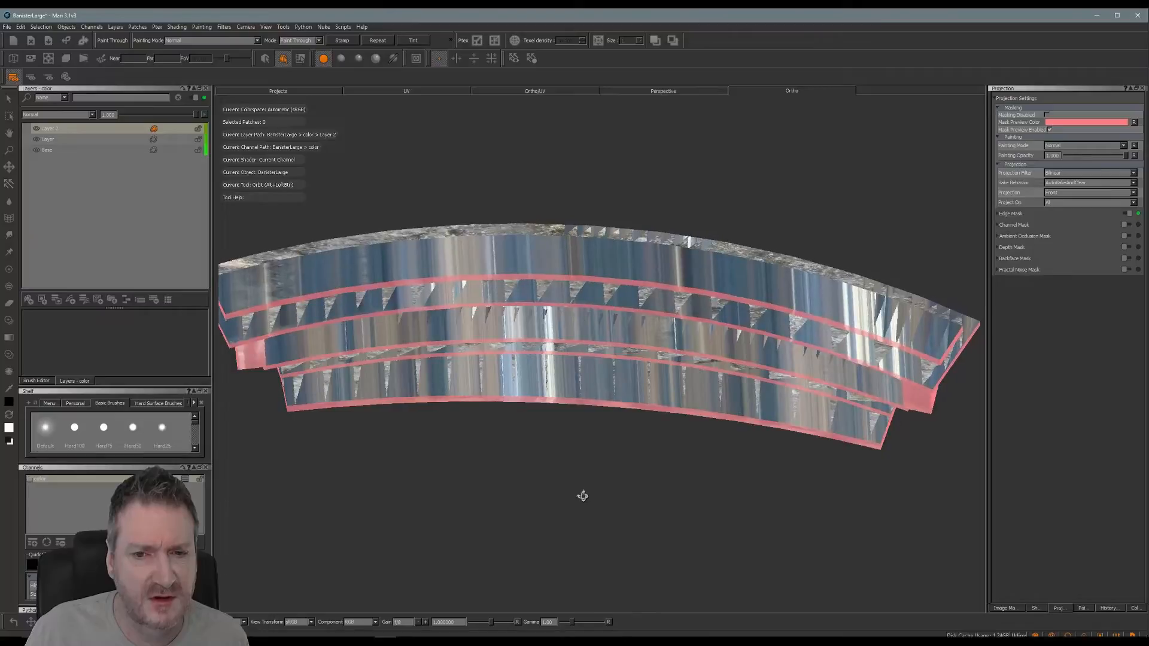
# Place the metal image over the lowest curved band and paint from its left end past the middle.
pyautogui.press('u')
pyautogui.keyDown('shift'); pyautogui.moveTo(752, 308); pyautogui.dragTo(482, 335); pyautogui.keyUp('shift')
pyautogui.moveTo(306, 378)
pyautogui.mouseDown()
pyautogui.moveTo(428, 384)
pyautogui.moveTo(381, 379)
pyautogui.mouseUp()
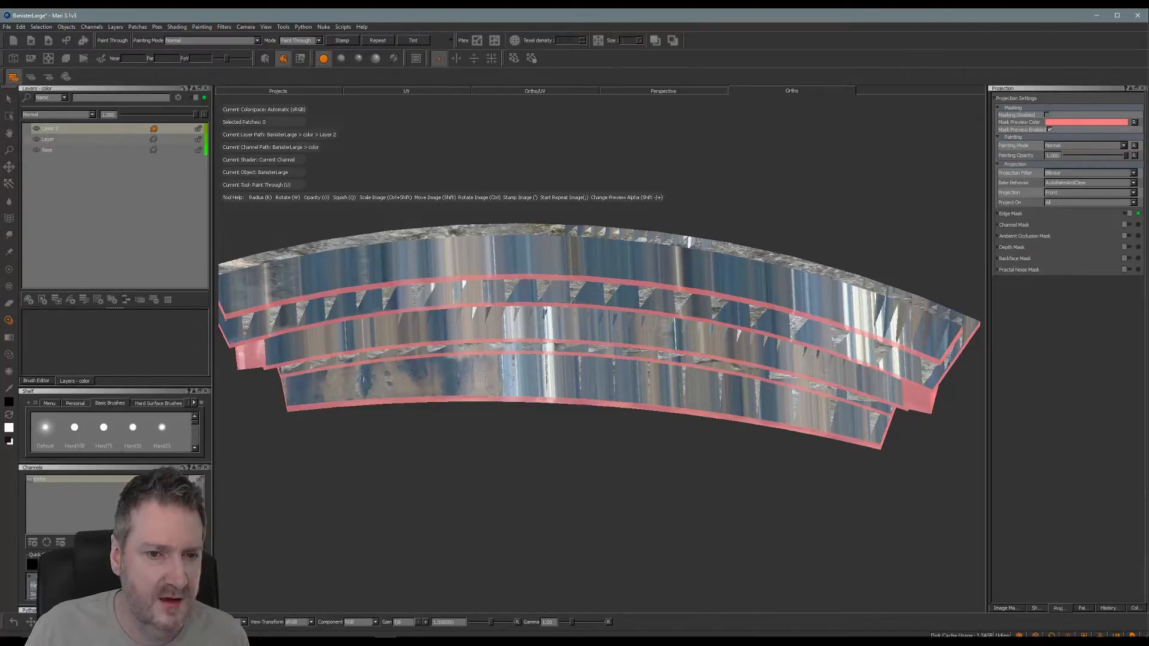
pyautogui.moveTo(501, 382)
pyautogui.mouseDown()
pyautogui.moveTo(469, 362)
pyautogui.moveTo(578, 376)
pyautogui.mouseUp()
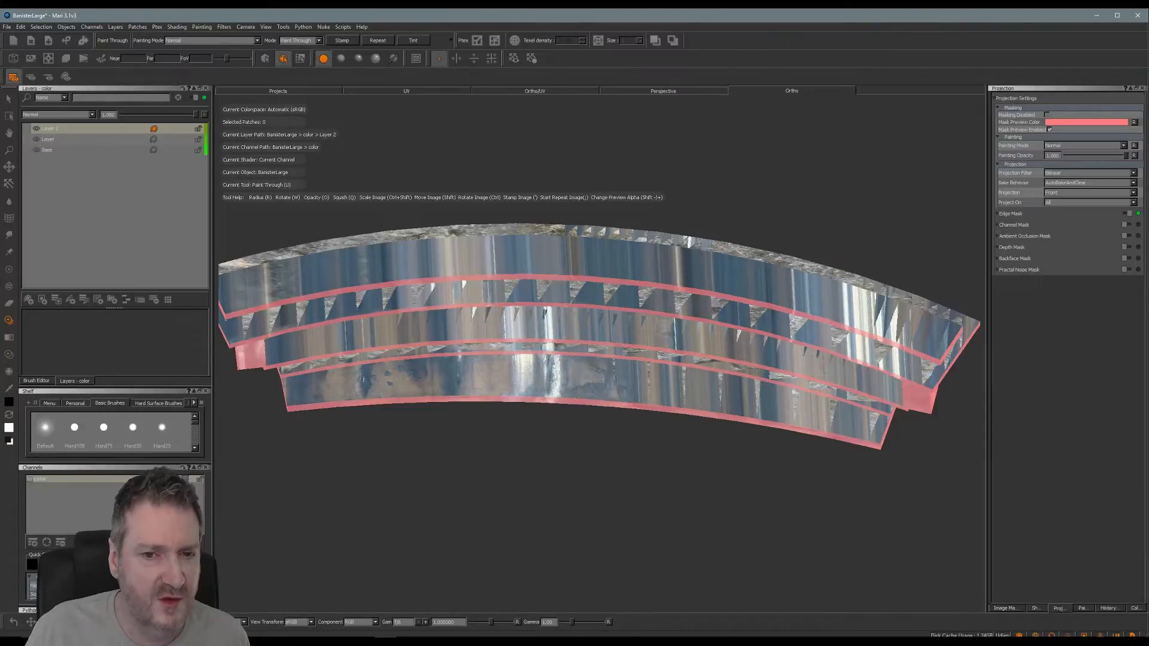
pyautogui.moveTo(626, 376); pyautogui.dragTo(603, 404)
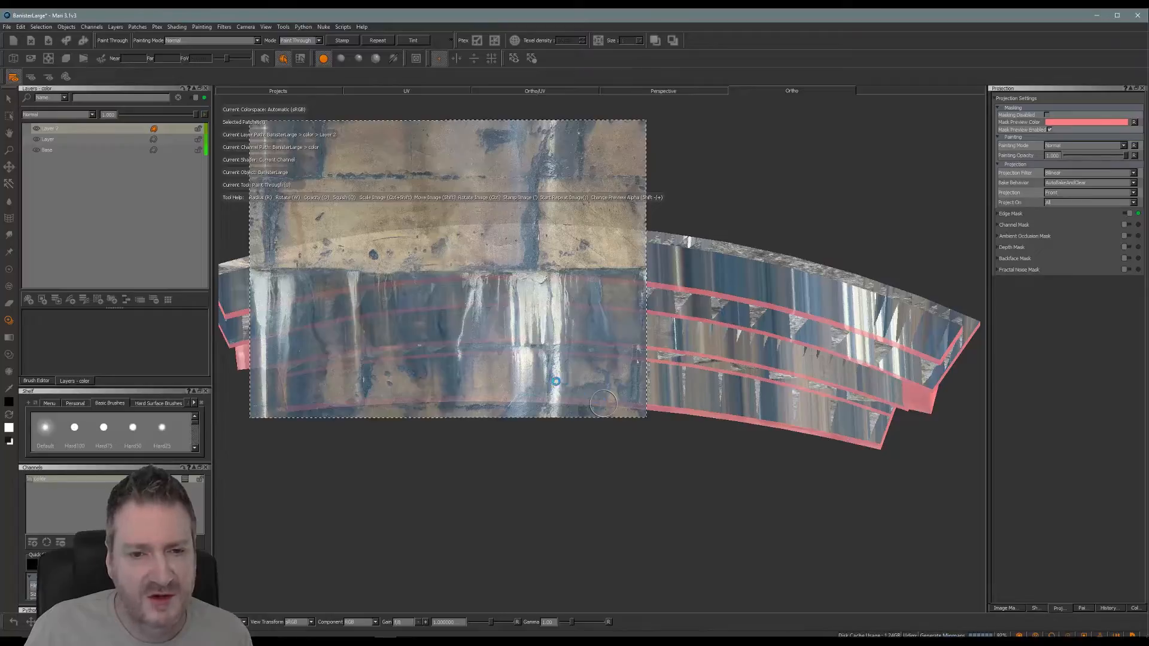
# Move and slightly tilt the metal image to follow the lowest band, and paint the section right of its middle.
pyautogui.keyDown('alt'); pyautogui.moveTo(744, 397); pyautogui.dragTo(657, 365, button='middle'); pyautogui.keyUp('alt')
pyautogui.keyDown('alt'); pyautogui.moveTo(756, 428); pyautogui.dragTo(550, 428); pyautogui.keyUp('alt')
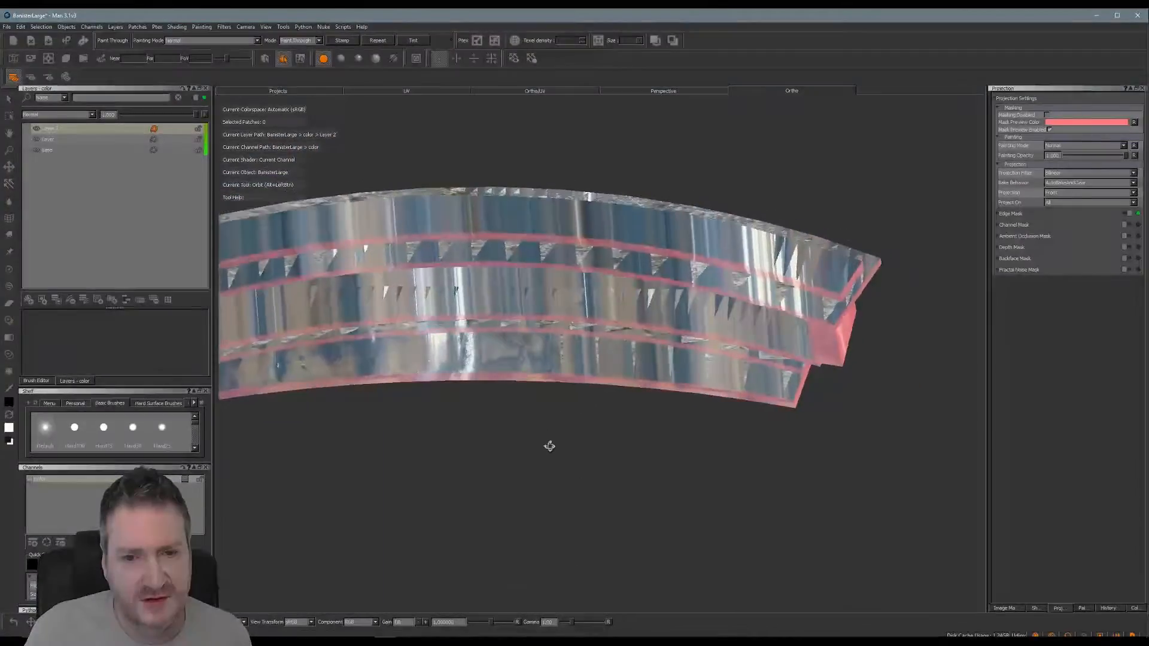
pyautogui.moveTo(573, 293)
pyautogui.keyDown('shift'); pyautogui.mouseDown()
pyautogui.moveTo(753, 300)
pyautogui.moveTo(746, 245)
pyautogui.moveTo(745, 332)
pyautogui.mouseUp(); pyautogui.keyUp('shift')
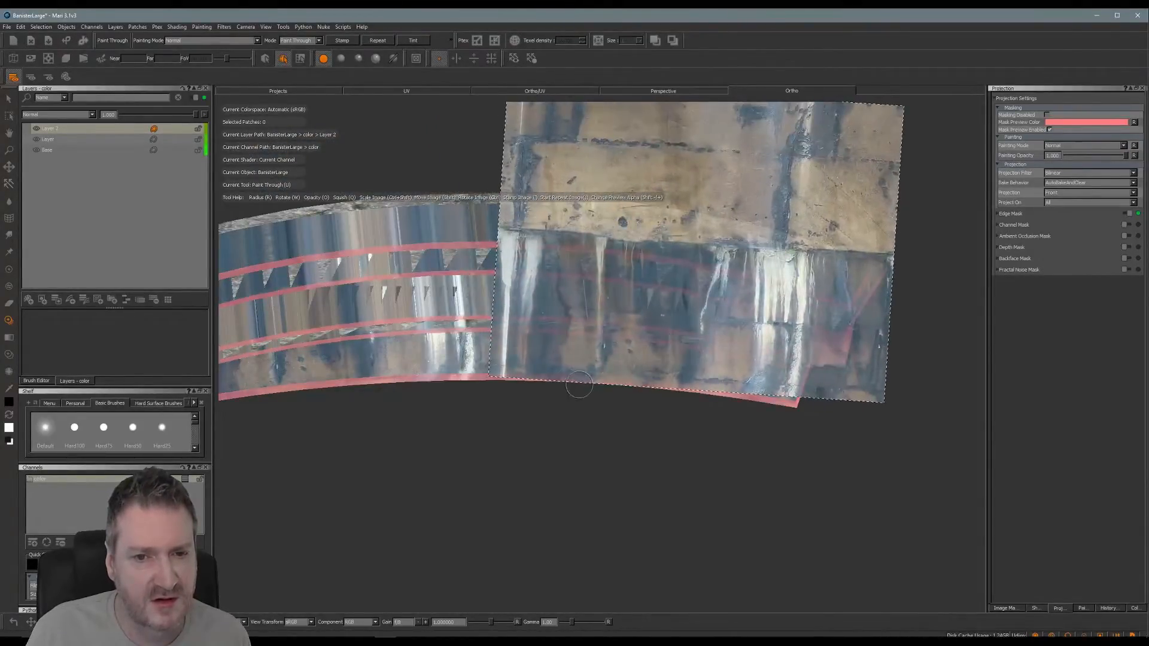
pyautogui.moveTo(573, 357); pyautogui.dragTo(625, 363)
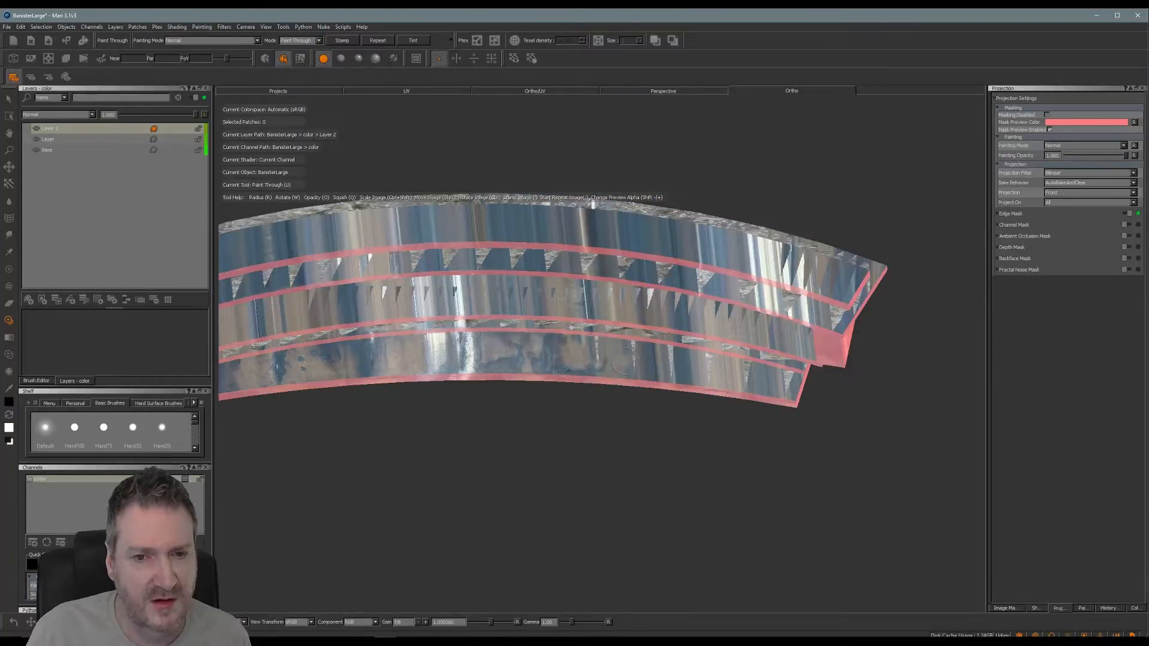
pyautogui.moveTo(563, 343)
pyautogui.mouseDown()
pyautogui.moveTo(644, 352)
pyautogui.moveTo(637, 358)
pyautogui.mouseUp()
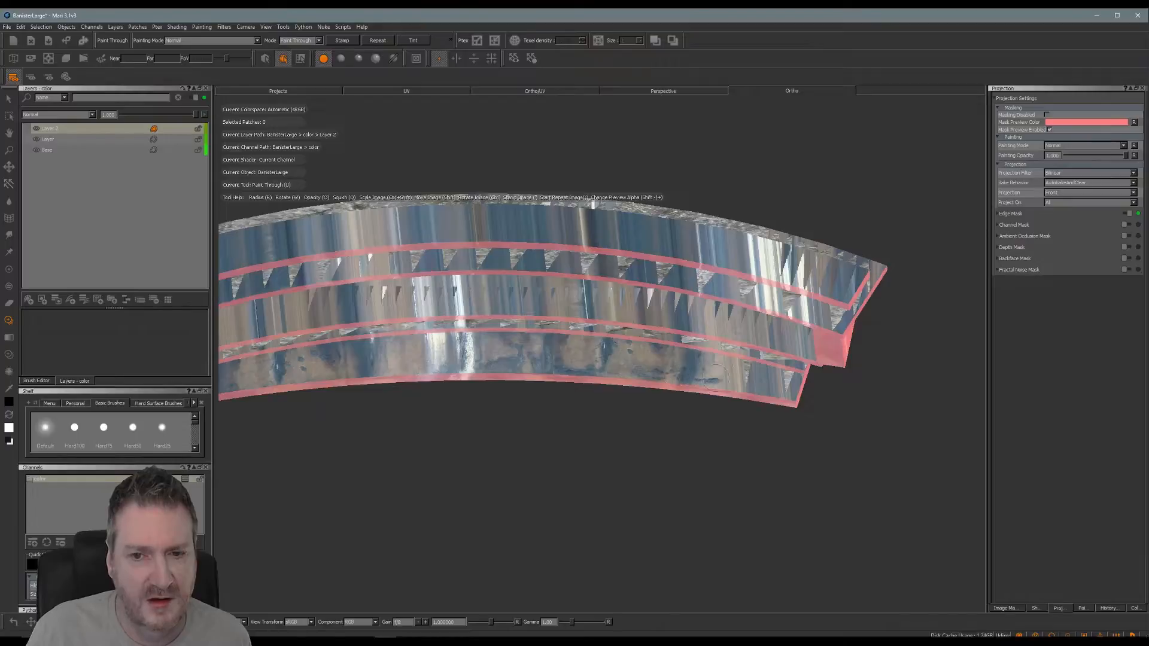
# Tilt the metal image further to match the lowest band's right end and paint that end.
pyautogui.moveTo(724, 319)
pyautogui.keyDown('shift'); pyautogui.mouseDown()
pyautogui.moveTo(835, 337)
pyautogui.moveTo(820, 329)
pyautogui.mouseUp(); pyautogui.keyUp('shift')
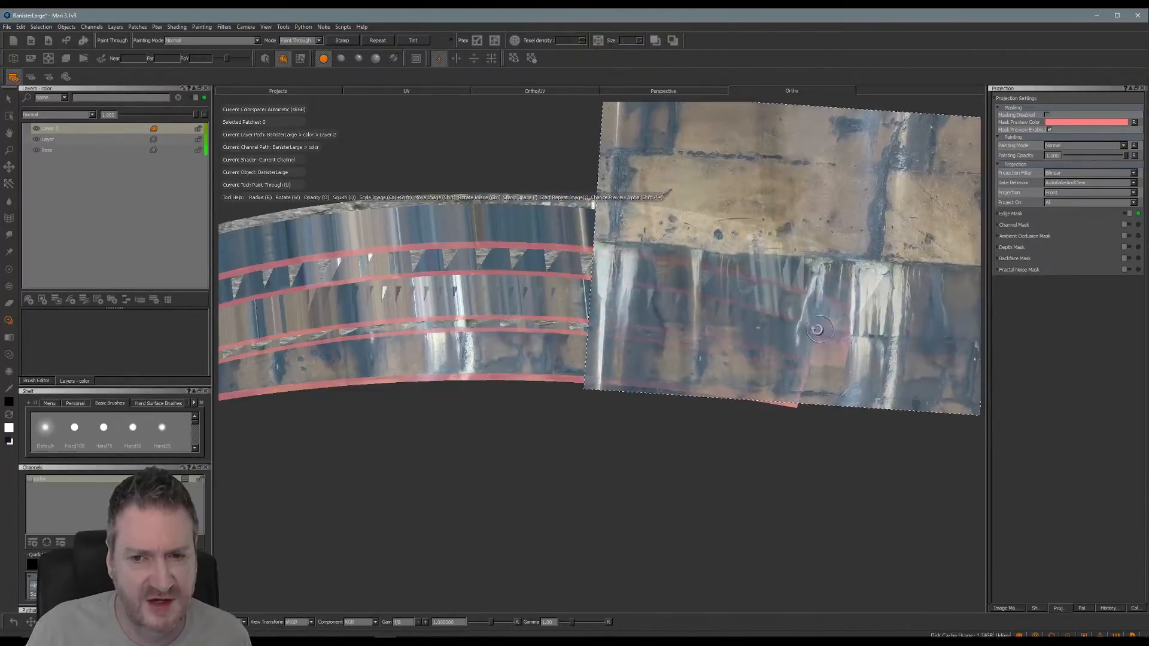
pyautogui.keyDown('ctrl'); pyautogui.moveTo(643, 328); pyautogui.dragTo(628, 314); pyautogui.keyUp('ctrl')
pyautogui.moveTo(720, 358)
pyautogui.keyDown('shift'); pyautogui.mouseDown()
pyautogui.moveTo(731, 360)
pyautogui.moveTo(720, 358)
pyautogui.mouseUp(); pyautogui.keyUp('shift')
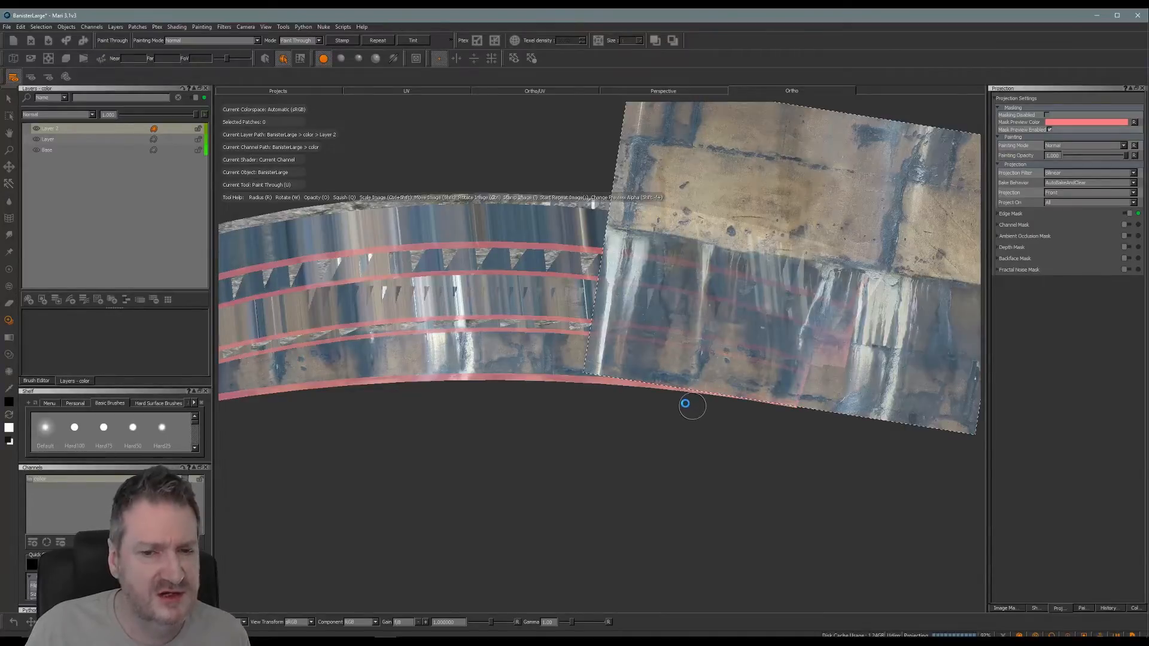
pyautogui.keyDown('alt'); pyautogui.moveTo(692, 406); pyautogui.dragTo(539, 393); pyautogui.keyUp('alt')
pyautogui.keyDown('alt'); pyautogui.moveTo(465, 410); pyautogui.dragTo(631, 413); pyautogui.keyUp('alt')
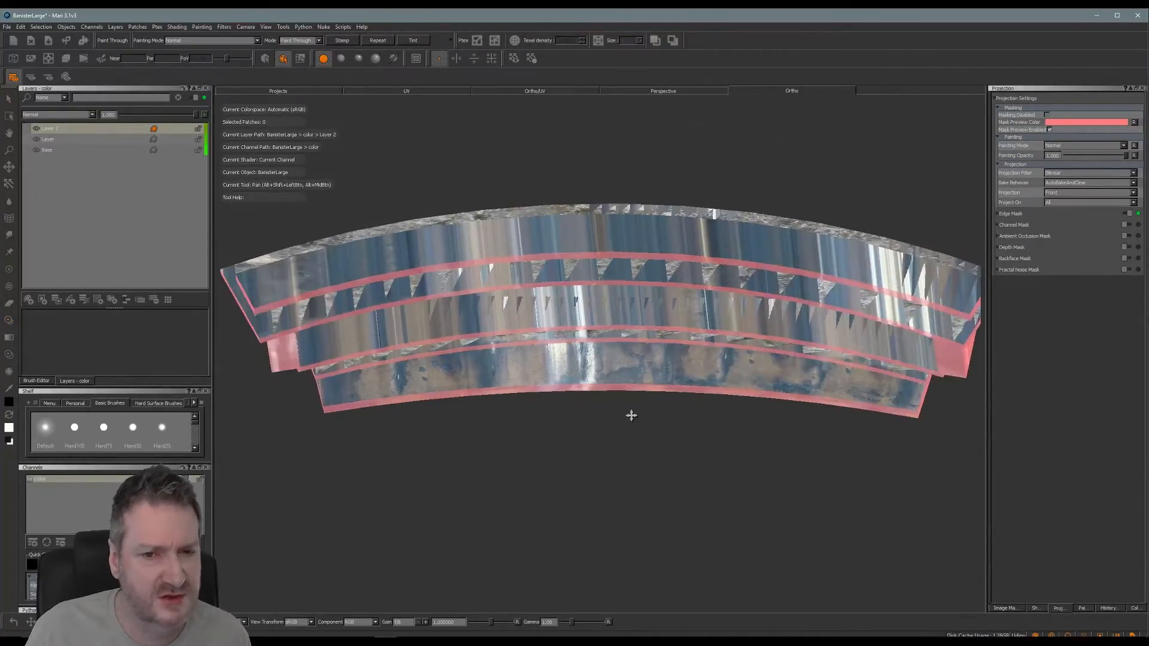
# Straighten and shift the metal image to cover the white streaks in the lowest band's middle with clean metal.
pyautogui.moveTo(748, 383)
pyautogui.keyDown('ctrl'); pyautogui.mouseDown()
pyautogui.moveTo(783, 373)
pyautogui.moveTo(698, 358)
pyautogui.moveTo(624, 298)
pyautogui.mouseUp(); pyautogui.keyUp('ctrl')
pyautogui.moveTo(624, 298)
pyautogui.keyDown('ctrl'); pyautogui.mouseDown()
pyautogui.moveTo(721, 294)
pyautogui.moveTo(724, 270)
pyautogui.moveTo(620, 232)
pyautogui.moveTo(603, 292)
pyautogui.moveTo(618, 346)
pyautogui.mouseUp(); pyautogui.keyUp('ctrl')
pyautogui.moveTo(549, 372)
pyautogui.mouseDown()
pyautogui.moveTo(586, 360)
pyautogui.moveTo(534, 354)
pyautogui.moveTo(571, 364)
pyautogui.mouseUp()
pyautogui.moveTo(636, 330)
pyautogui.keyDown('shift'); pyautogui.mouseDown()
pyautogui.moveTo(734, 328)
pyautogui.moveTo(722, 335)
pyautogui.mouseUp(); pyautogui.keyUp('shift')
pyautogui.moveTo(597, 366)
pyautogui.mouseDown()
pyautogui.moveTo(575, 374)
pyautogui.moveTo(621, 366)
pyautogui.mouseUp()
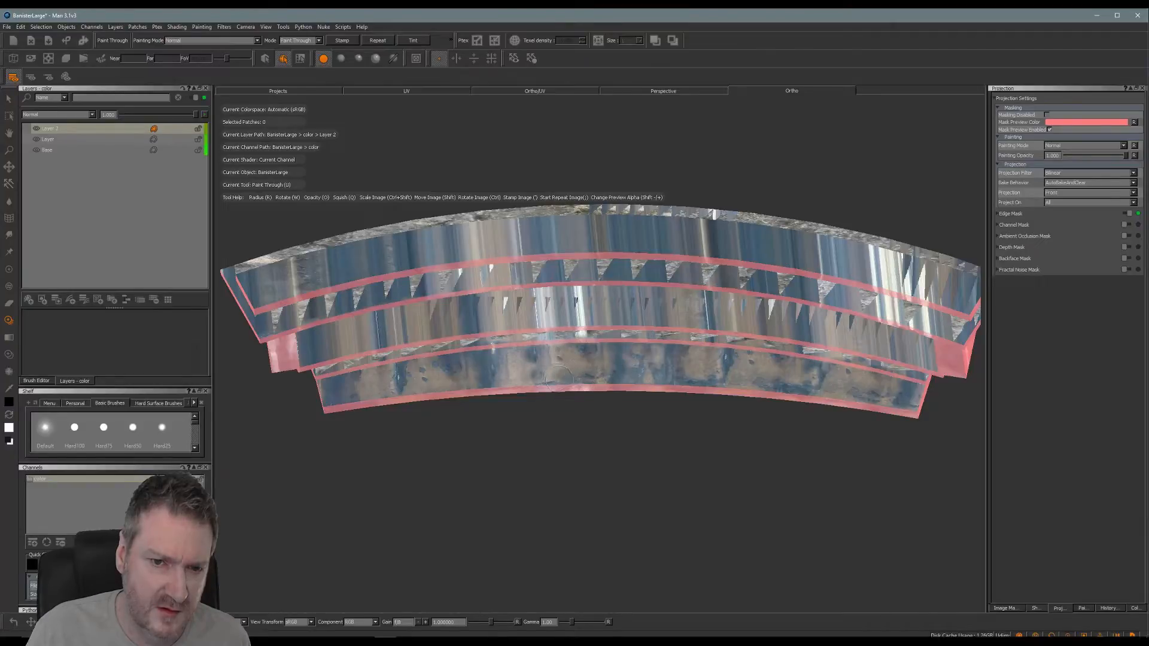
pyautogui.press('ctrl')
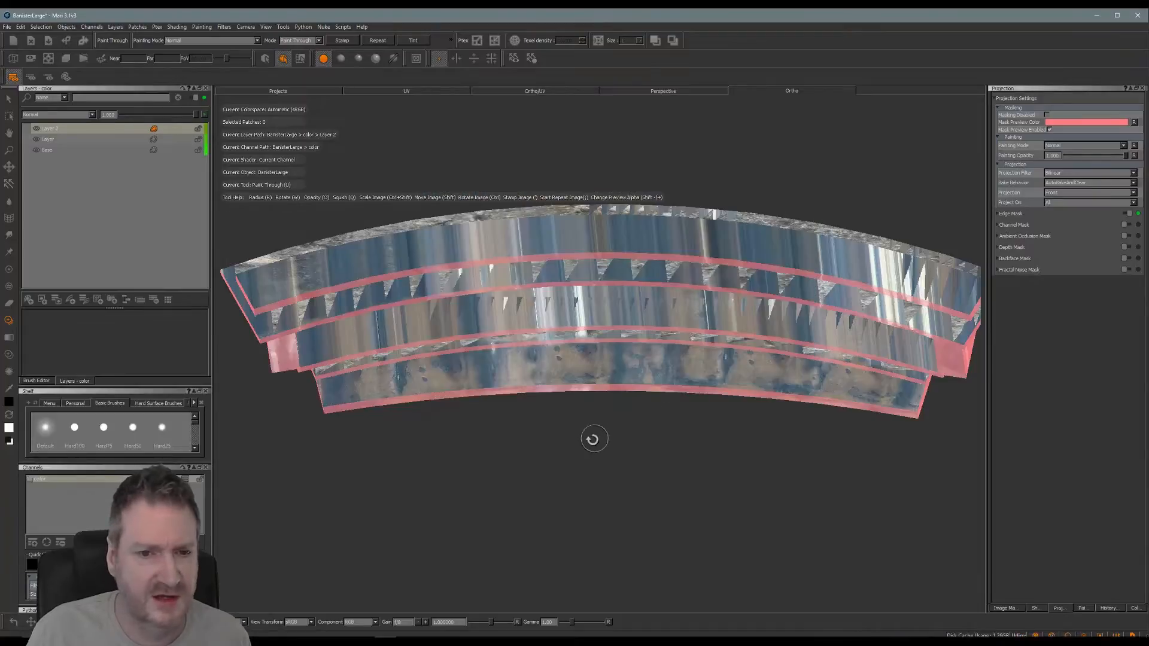
# Orbit to expose the narrow grey ledge above the lowest band and paint metal over its left part.
pyautogui.moveTo(592, 436)
pyautogui.keyDown('alt'); pyautogui.mouseDown()
pyautogui.moveTo(599, 446)
pyautogui.moveTo(607, 416)
pyautogui.mouseUp(); pyautogui.keyUp('alt')
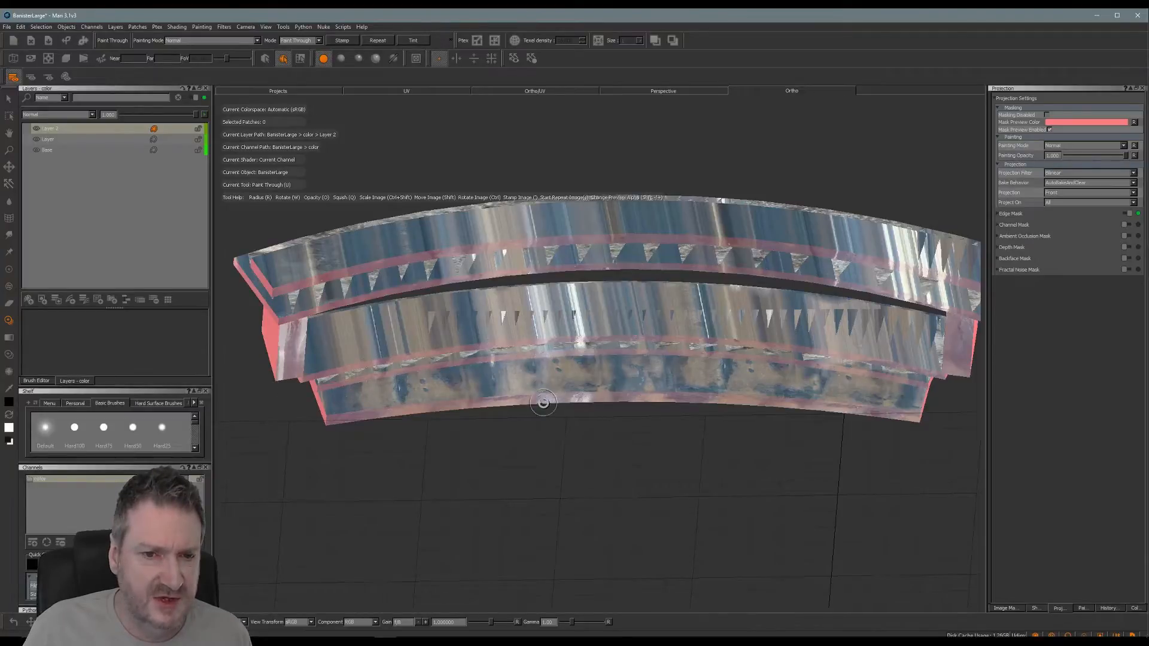
pyautogui.keyDown('alt'); pyautogui.moveTo(543, 403); pyautogui.dragTo(515, 411); pyautogui.keyUp('alt')
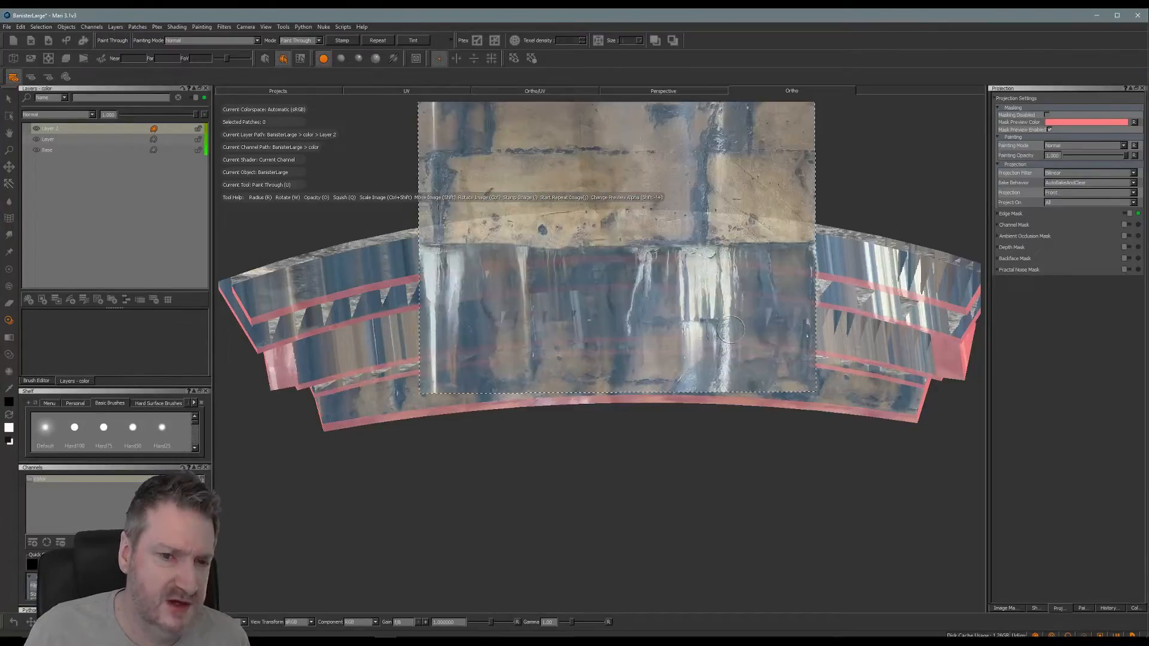
pyautogui.moveTo(731, 330)
pyautogui.keyDown('alt'); pyautogui.mouseDown()
pyautogui.moveTo(625, 367)
pyautogui.moveTo(617, 397)
pyautogui.moveTo(686, 368)
pyautogui.moveTo(723, 306)
pyautogui.moveTo(401, 376)
pyautogui.mouseUp(); pyautogui.keyUp('alt')
pyautogui.moveTo(325, 388); pyautogui.dragTo(323, 389)
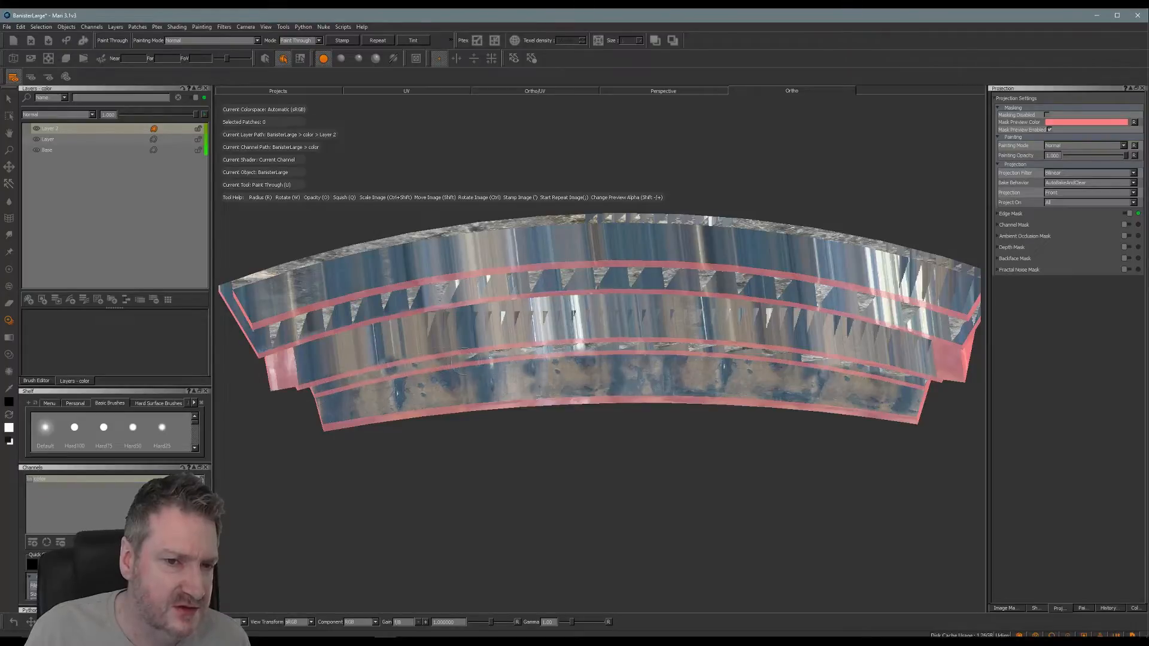
# Shift the metal image along the narrow grey ledge above the lowest band and paint the ledge's middle section.
pyautogui.moveTo(559, 349)
pyautogui.mouseDown()
pyautogui.moveTo(608, 299)
pyautogui.moveTo(752, 279)
pyautogui.moveTo(763, 261)
pyautogui.moveTo(743, 276)
pyautogui.moveTo(752, 273)
pyautogui.mouseUp()
pyautogui.moveTo(581, 352); pyautogui.dragTo(547, 348)
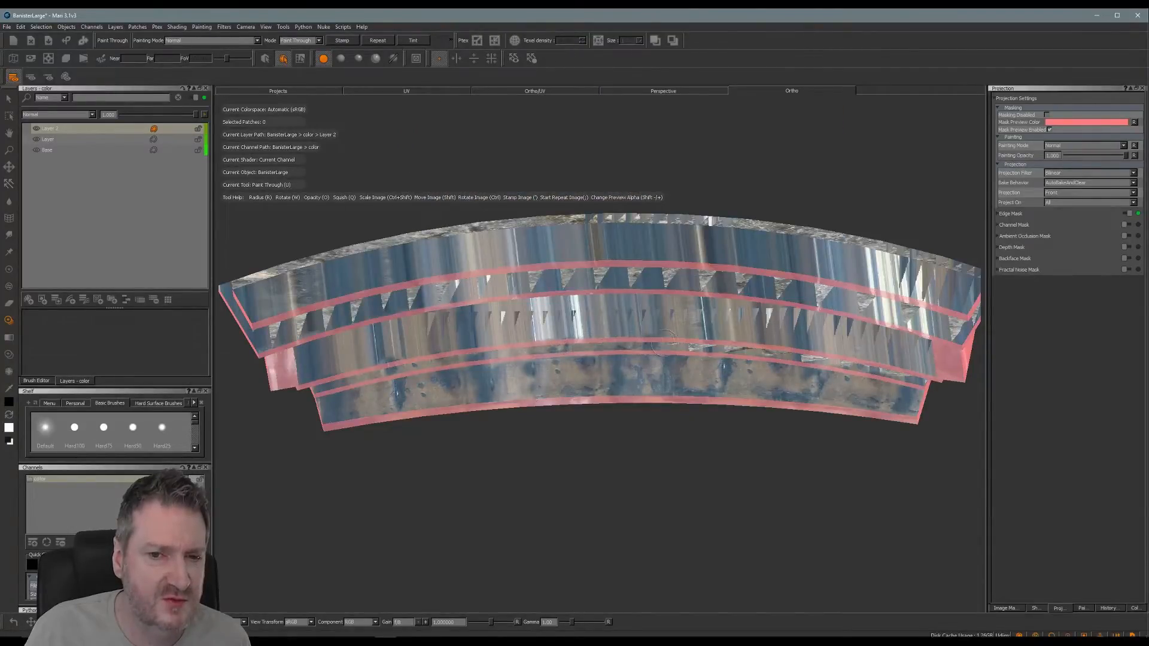
pyautogui.moveTo(691, 346); pyautogui.dragTo(695, 344)
pyautogui.keyDown('shift'); pyautogui.moveTo(778, 287); pyautogui.dragTo(895, 286); pyautogui.keyUp('shift')
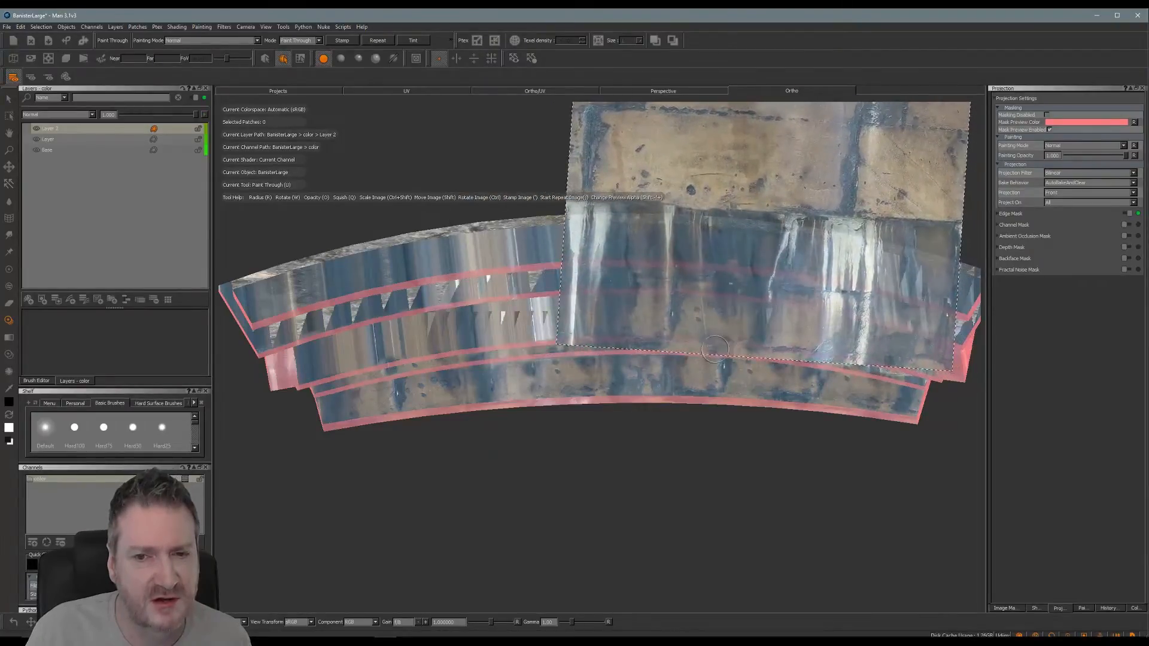
pyautogui.moveTo(697, 354); pyautogui.dragTo(694, 353)
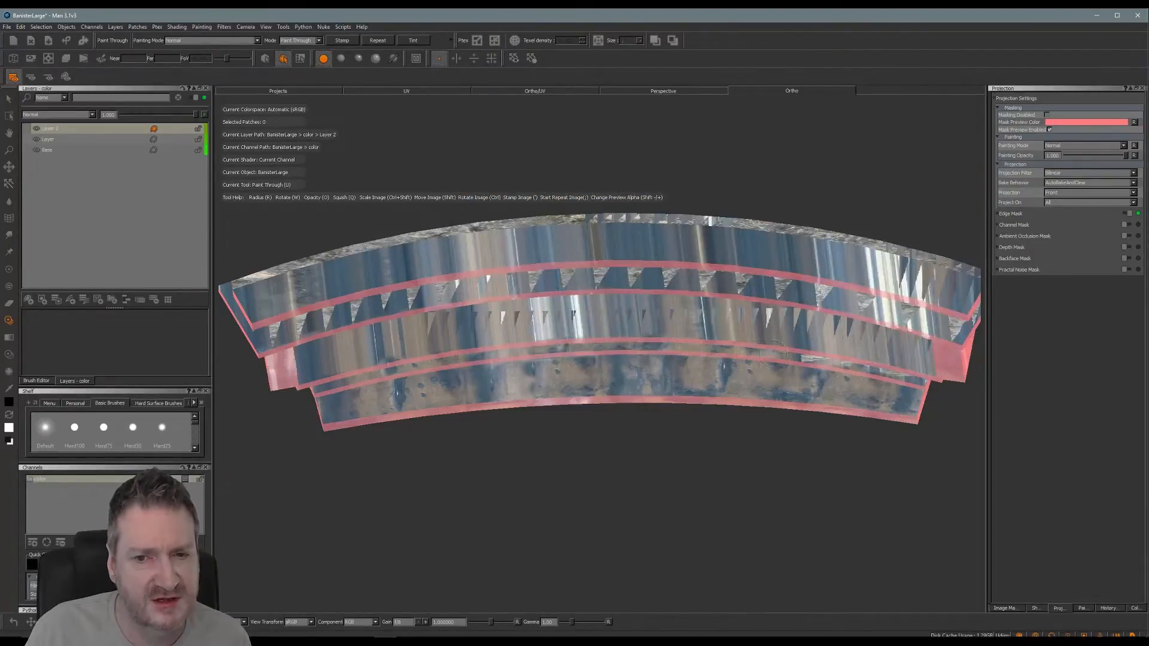
# Tilt and move the metal image to follow the narrow ledge's right part, and paint metal up to its right end.
pyautogui.moveTo(810, 359); pyautogui.dragTo(814, 360)
pyautogui.keyDown('ctrl'); pyautogui.moveTo(876, 275); pyautogui.dragTo(873, 312); pyautogui.keyUp('ctrl')
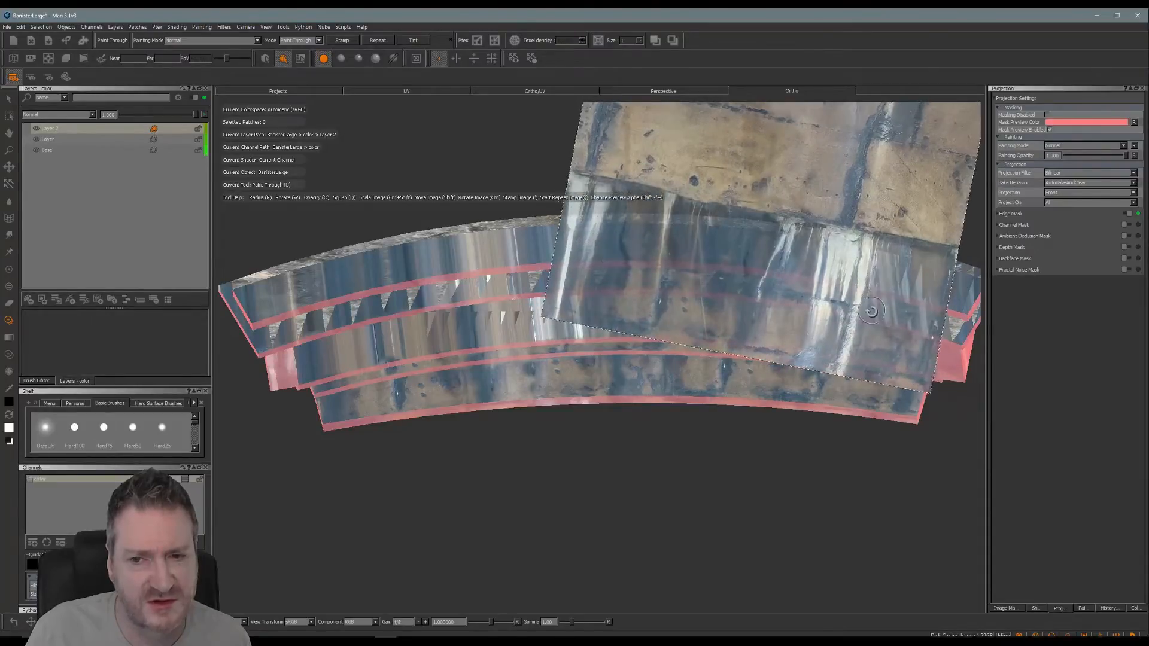
pyautogui.moveTo(742, 288)
pyautogui.keyDown('shift'); pyautogui.mouseDown()
pyautogui.moveTo(826, 306)
pyautogui.moveTo(829, 252)
pyautogui.moveTo(827, 330)
pyautogui.moveTo(795, 359)
pyautogui.mouseUp(); pyautogui.keyUp('shift')
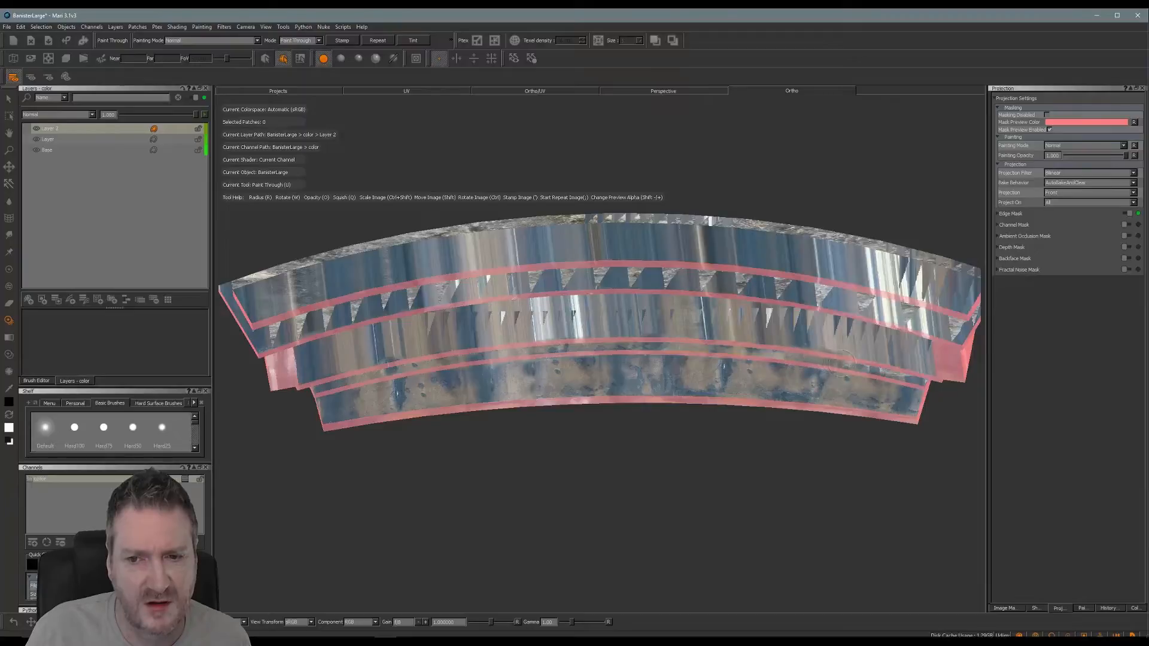
pyautogui.moveTo(922, 379)
pyautogui.mouseDown()
pyautogui.moveTo(930, 396)
pyautogui.moveTo(909, 371)
pyautogui.moveTo(916, 414)
pyautogui.mouseUp()
pyautogui.press('b')
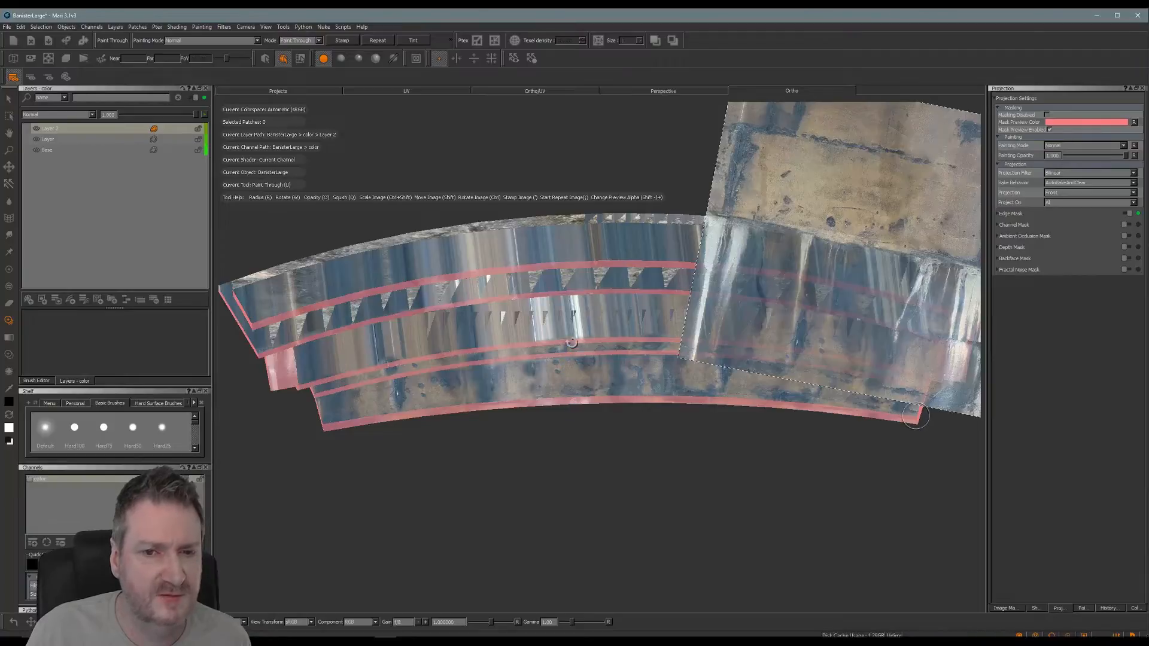
# Examine the banister's bands and undersides from several angles for remaining stretched, streaked and untextured areas.
pyautogui.keyDown('alt'); pyautogui.moveTo(589, 358); pyautogui.dragTo(600, 383, button='middle'); pyautogui.keyUp('alt')
pyautogui.keyDown('alt'); pyautogui.moveTo(599, 383); pyautogui.dragTo(611, 308); pyautogui.keyUp('alt')
pyautogui.keyDown('alt'); pyautogui.moveTo(573, 332); pyautogui.dragTo(601, 350, button='middle'); pyautogui.keyUp('alt')
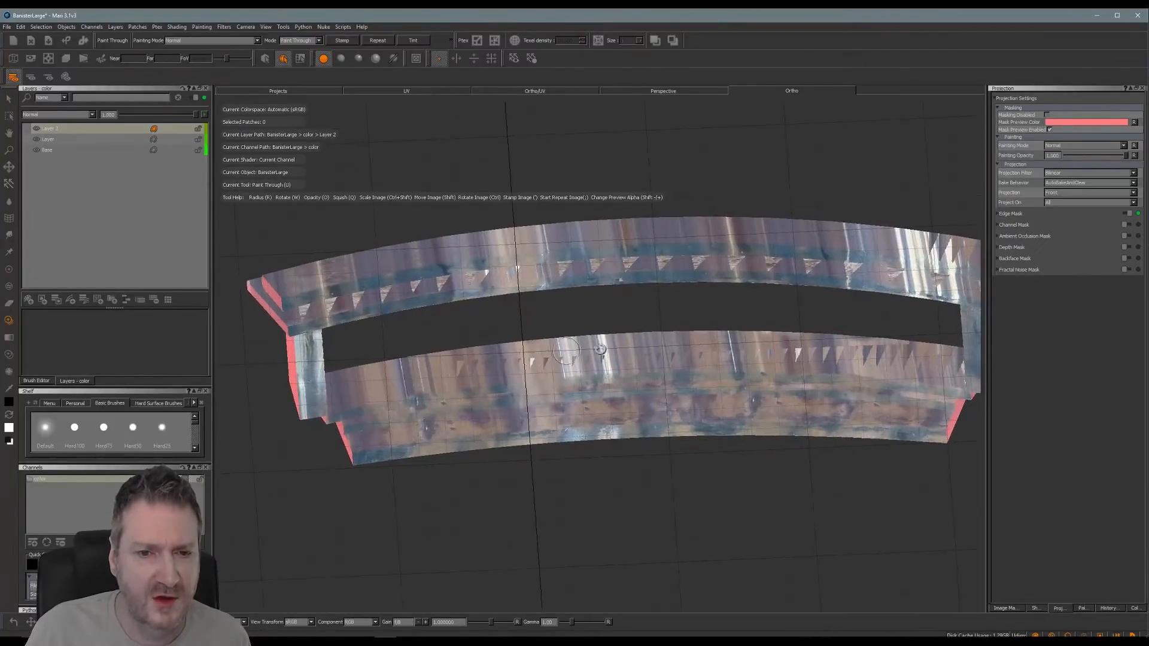
pyautogui.keyDown('alt'); pyautogui.moveTo(550, 398); pyautogui.dragTo(368, 343); pyautogui.keyUp('alt')
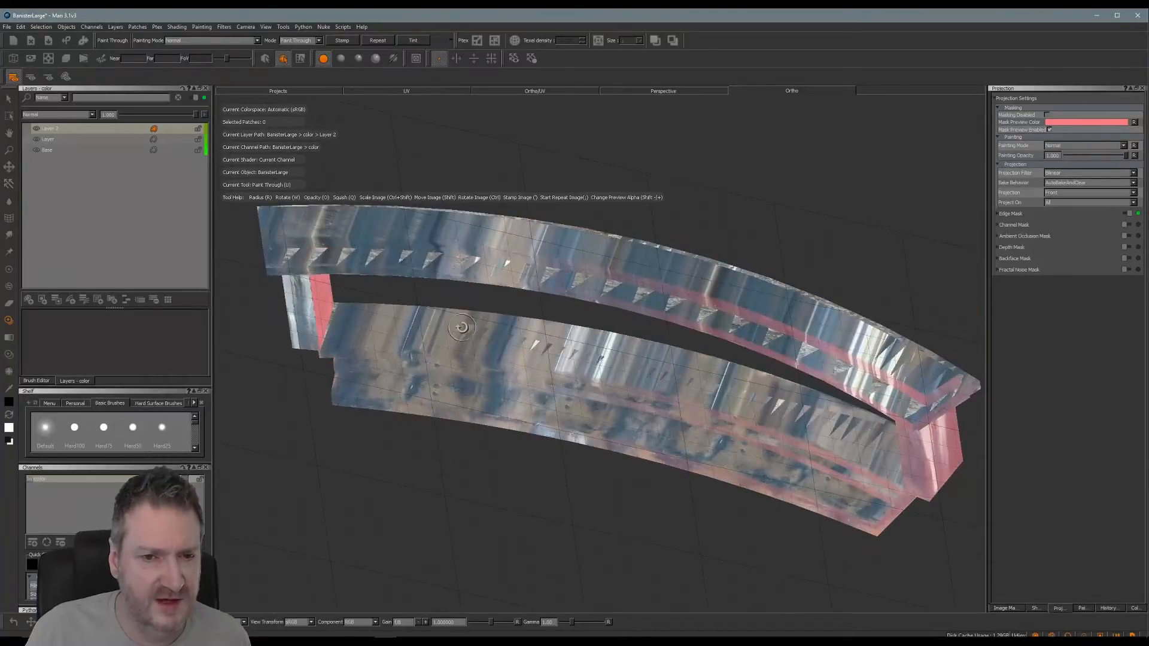
pyautogui.keyDown('alt'); pyautogui.moveTo(460, 335); pyautogui.dragTo(522, 374, button='middle'); pyautogui.keyUp('alt')
pyautogui.moveTo(521, 374)
pyautogui.keyDown('alt'); pyautogui.mouseDown()
pyautogui.moveTo(448, 377)
pyautogui.moveTo(805, 429)
pyautogui.moveTo(656, 466)
pyautogui.moveTo(505, 430)
pyautogui.moveTo(498, 366)
pyautogui.mouseUp(); pyautogui.keyUp('alt')
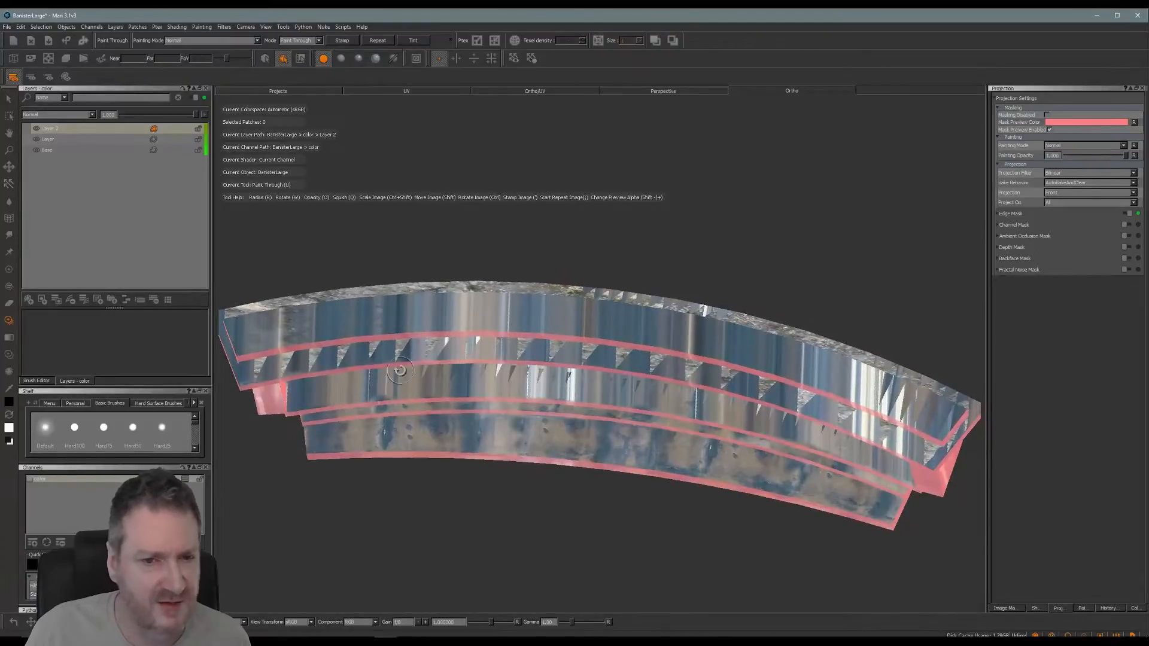
pyautogui.moveTo(735, 371)
pyautogui.keyDown('shift'); pyautogui.mouseDown()
pyautogui.moveTo(429, 393)
pyautogui.moveTo(519, 382)
pyautogui.moveTo(636, 401)
pyautogui.mouseUp(); pyautogui.keyUp('shift')
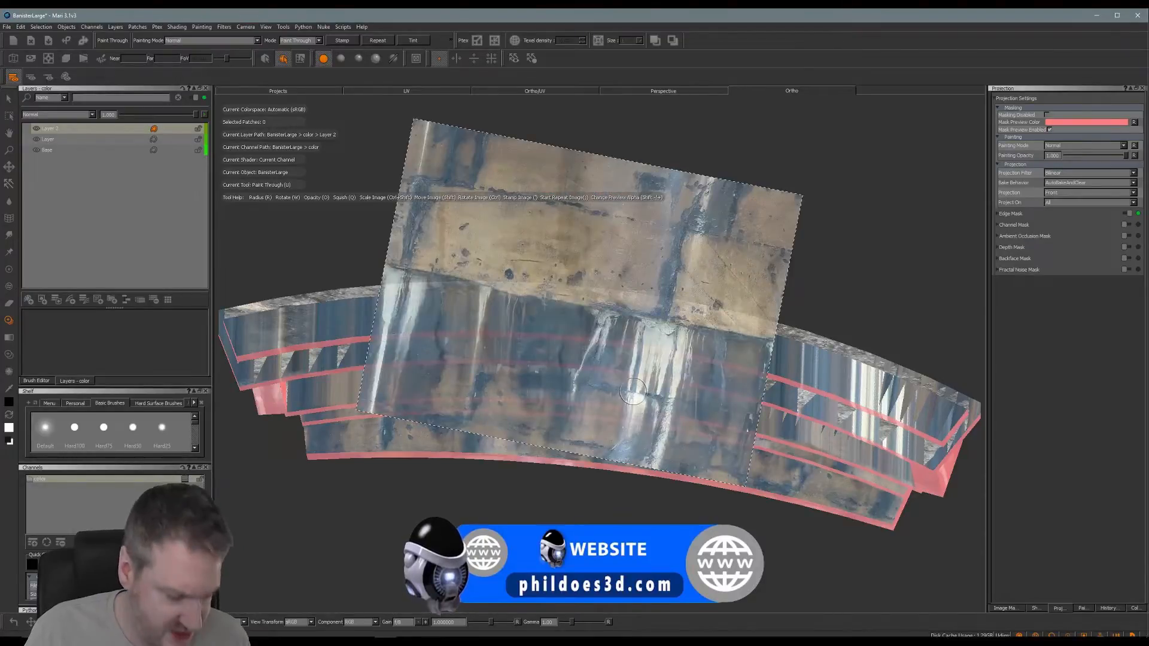
pyautogui.press('b')
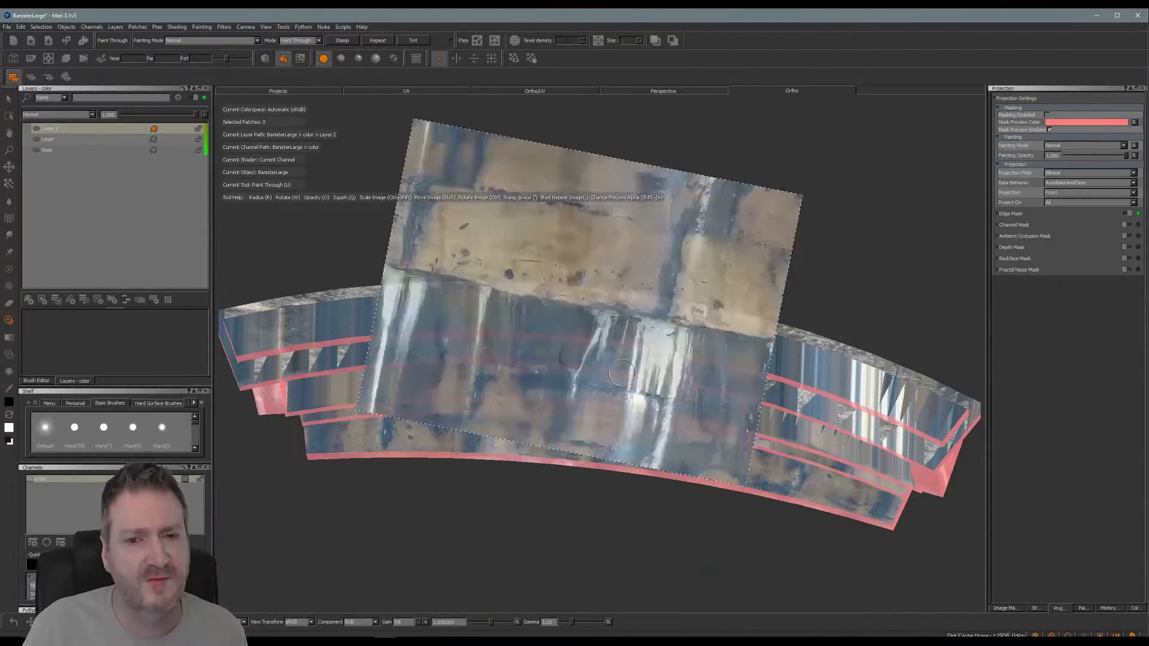
# In the UV view, move the metal image over the wide streaked strip with jagged grey patches and paint its left part.
pyautogui.click(406, 91)
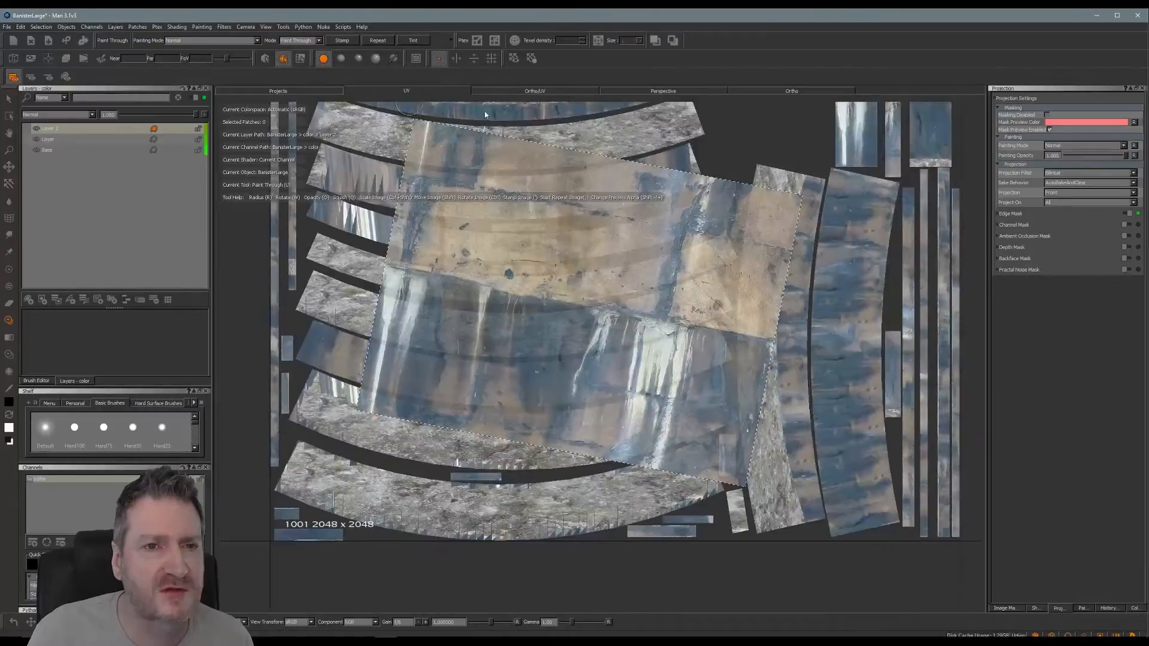
pyautogui.moveTo(525, 326)
pyautogui.mouseDown(button='middle')
pyautogui.moveTo(557, 359)
pyautogui.moveTo(565, 422)
pyautogui.mouseUp(button='middle')
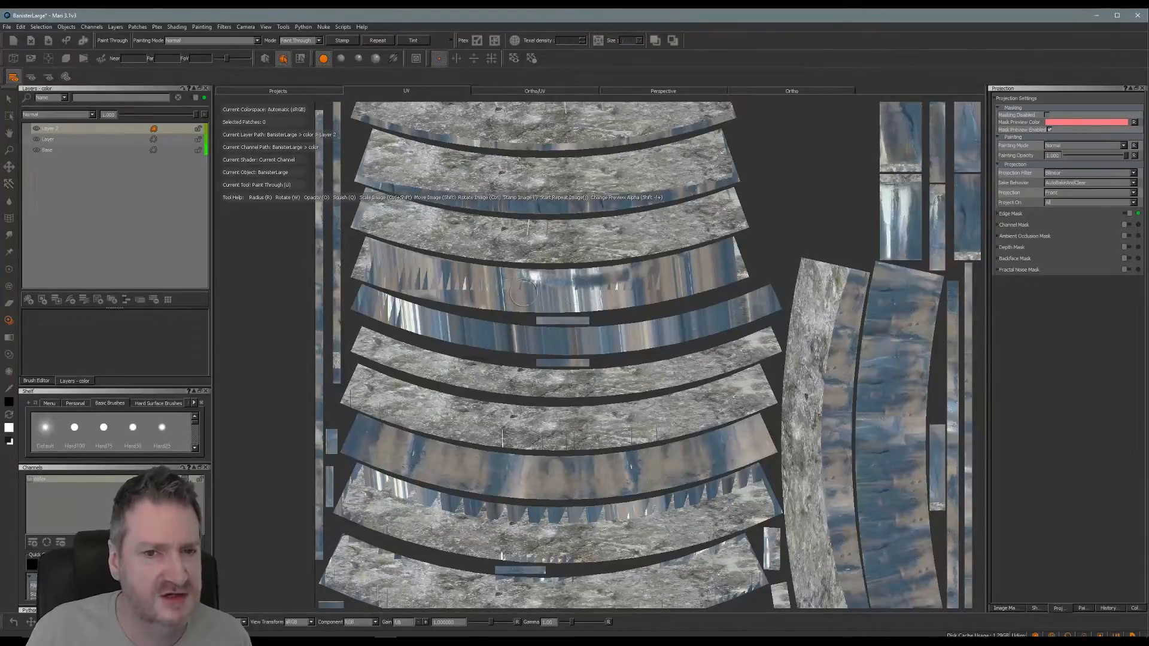
pyautogui.keyDown('alt'); pyautogui.moveTo(599, 282); pyautogui.dragTo(638, 312, button='middle'); pyautogui.keyUp('alt')
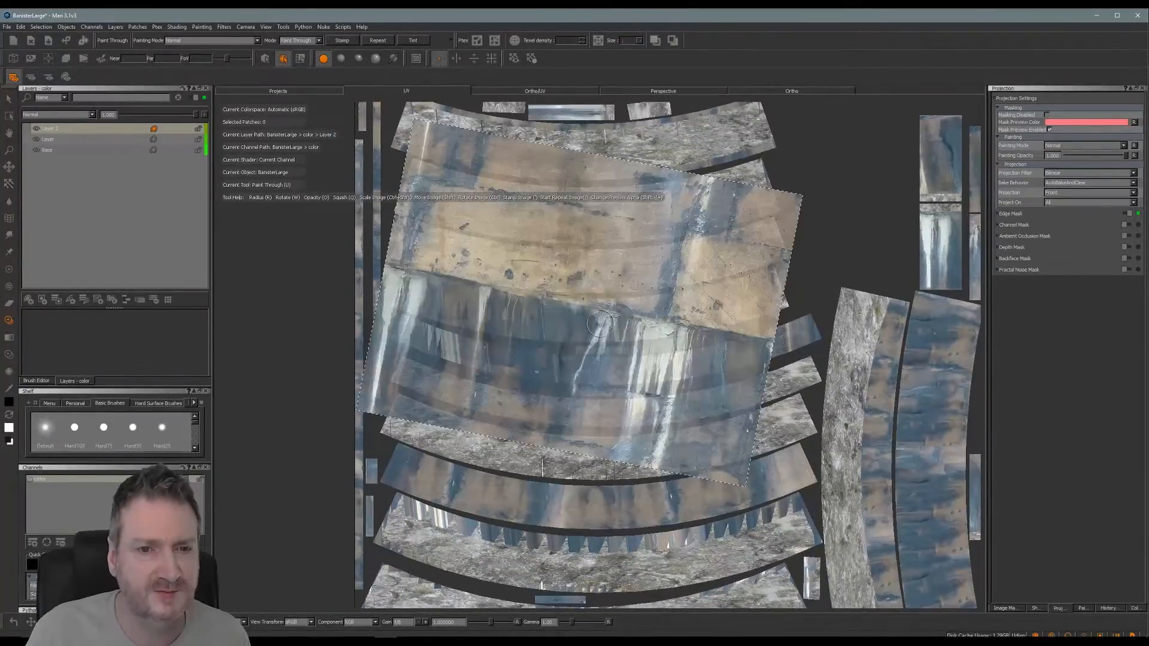
pyautogui.moveTo(601, 306)
pyautogui.keyDown('shift'); pyautogui.mouseDown()
pyautogui.moveTo(589, 153)
pyautogui.moveTo(593, 200)
pyautogui.moveTo(641, 199)
pyautogui.moveTo(645, 174)
pyautogui.moveTo(647, 186)
pyautogui.mouseUp(); pyautogui.keyUp('shift')
pyautogui.moveTo(410, 278); pyautogui.dragTo(477, 306)
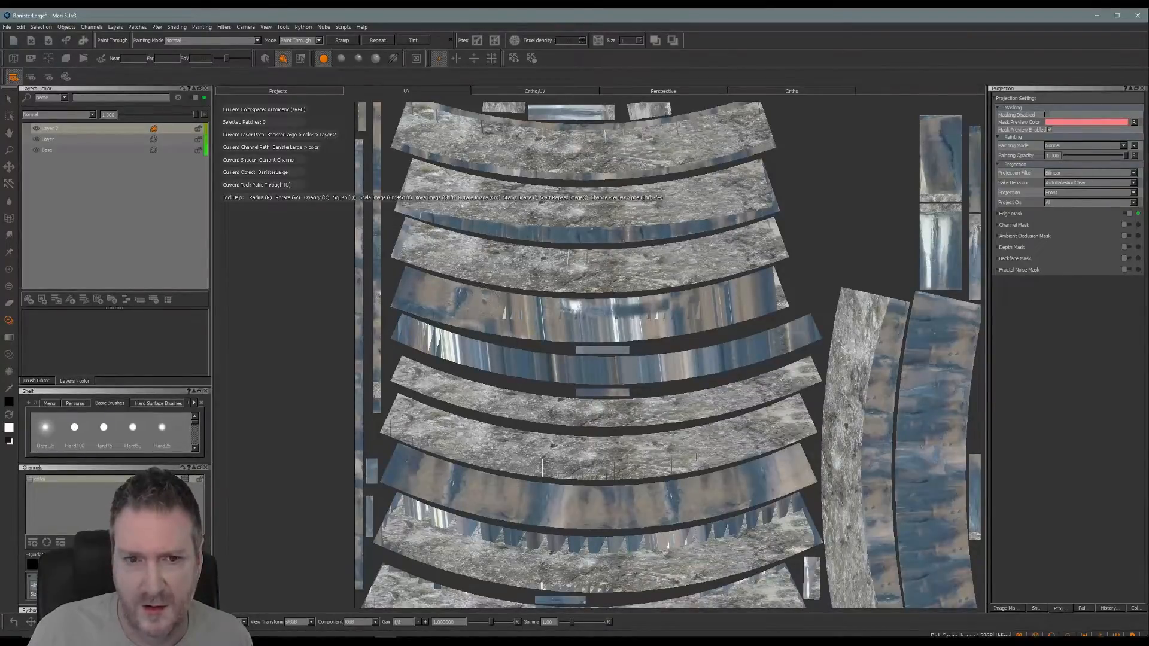
pyautogui.moveTo(496, 312); pyautogui.dragTo(530, 323)
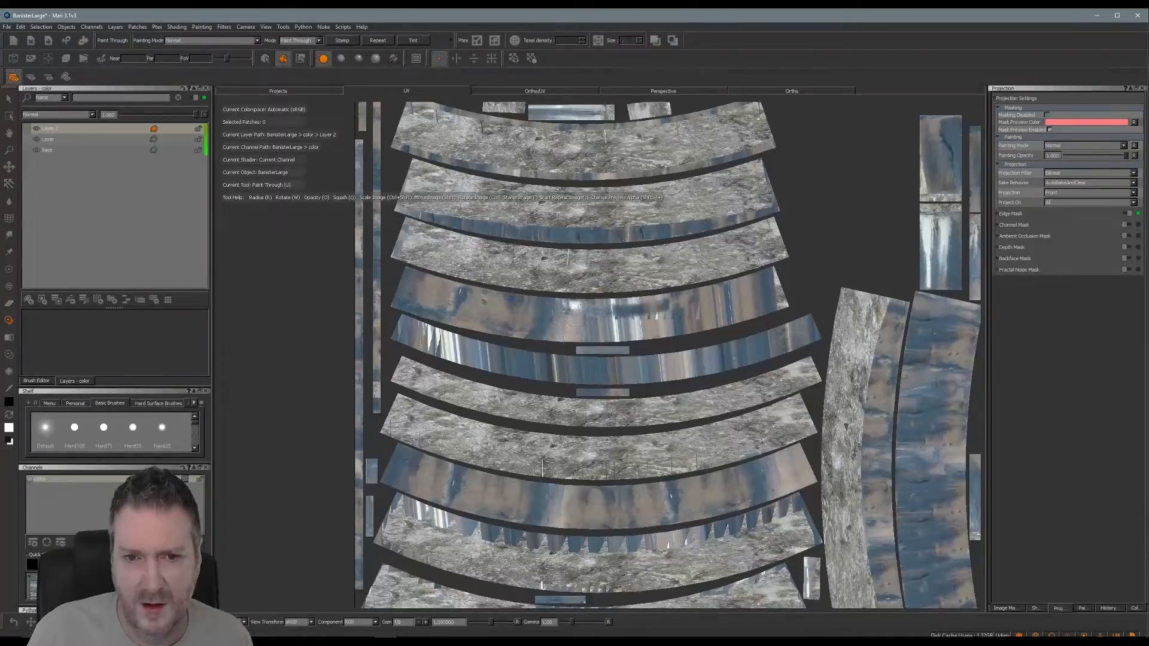
# Level the metal image, shift it right, and paint over the streaks in the middle of the same UV strip.
pyautogui.keyDown('ctrl'); pyautogui.moveTo(682, 327); pyautogui.dragTo(710, 307); pyautogui.keyUp('ctrl')
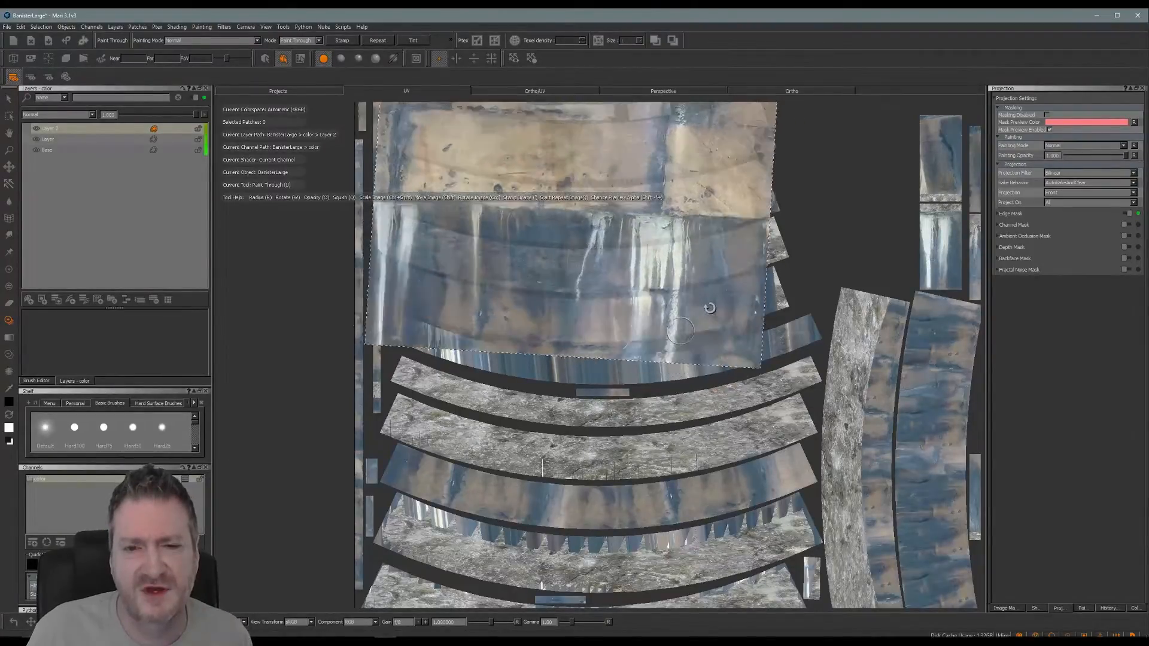
pyautogui.moveTo(630, 293)
pyautogui.keyDown('ctrl'); pyautogui.mouseDown()
pyautogui.moveTo(658, 359)
pyautogui.moveTo(670, 337)
pyautogui.mouseUp(); pyautogui.keyUp('ctrl')
pyautogui.moveTo(530, 290)
pyautogui.keyDown('shift'); pyautogui.mouseDown()
pyautogui.moveTo(633, 238)
pyautogui.moveTo(634, 266)
pyautogui.moveTo(619, 281)
pyautogui.mouseUp(); pyautogui.keyUp('shift')
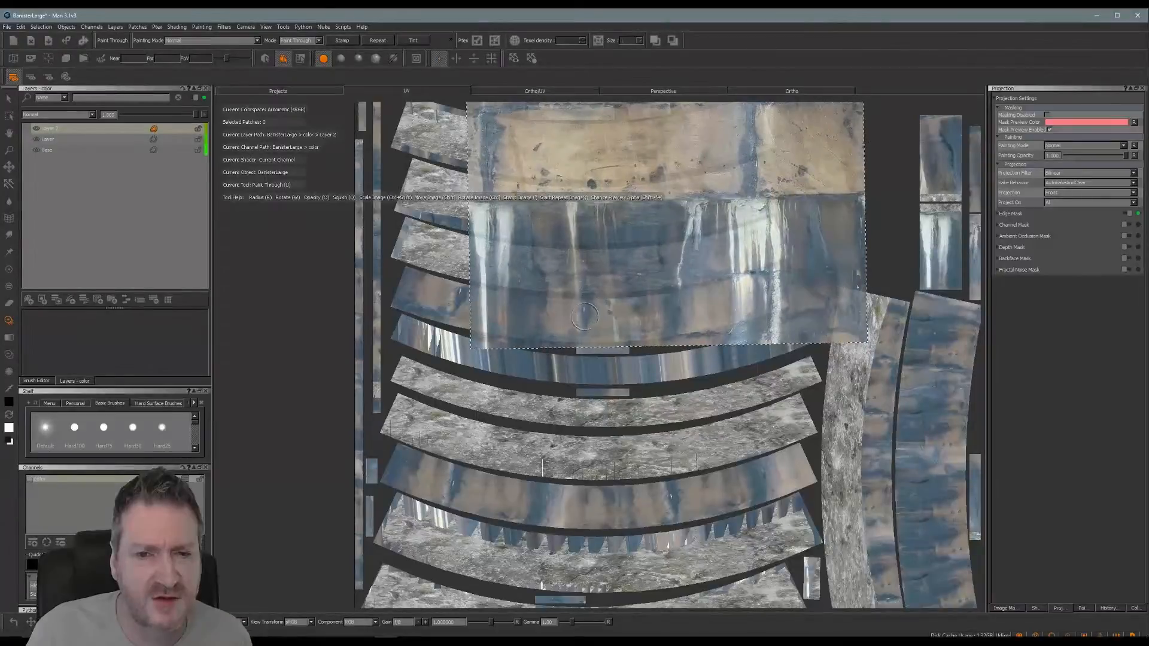
pyautogui.moveTo(586, 328)
pyautogui.mouseDown()
pyautogui.moveTo(573, 312)
pyautogui.moveTo(557, 326)
pyautogui.moveTo(646, 322)
pyautogui.moveTo(622, 305)
pyautogui.moveTo(656, 329)
pyautogui.moveTo(636, 303)
pyautogui.moveTo(669, 315)
pyautogui.mouseUp()
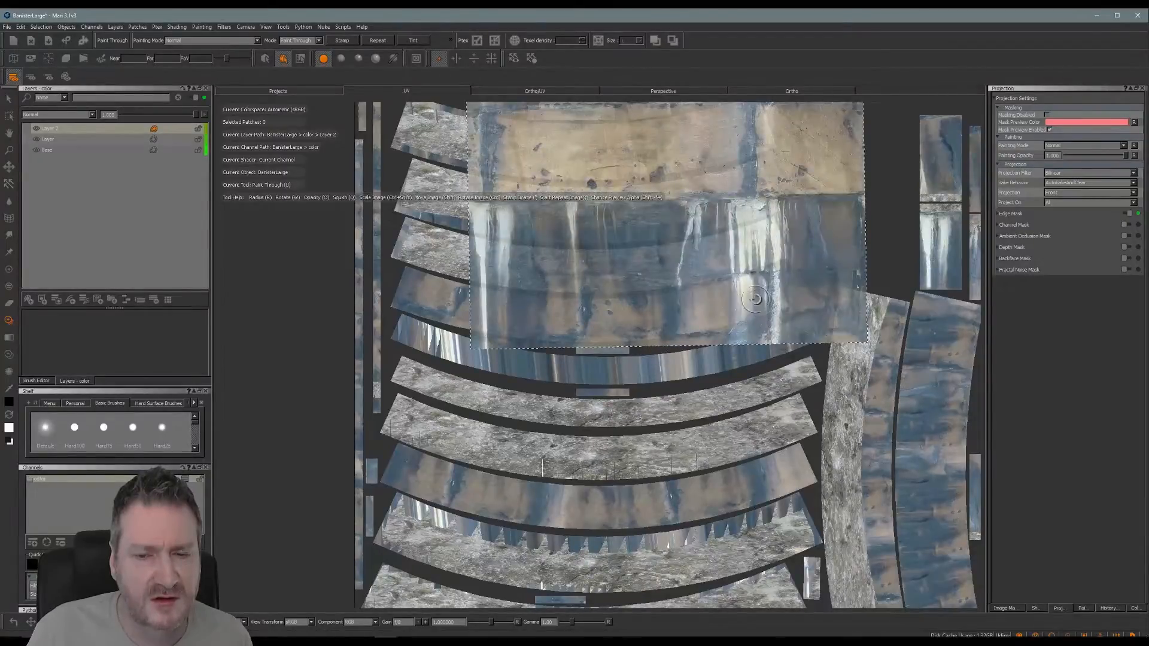
# Tilt the metal image to match the UV strip's rising right end and paint that end with clean metal.
pyautogui.moveTo(756, 299)
pyautogui.keyDown('ctrl'); pyautogui.mouseDown()
pyautogui.moveTo(771, 283)
pyautogui.moveTo(768, 292)
pyautogui.moveTo(810, 280)
pyautogui.mouseUp(); pyautogui.keyUp('ctrl')
pyautogui.moveTo(713, 300)
pyautogui.mouseDown()
pyautogui.moveTo(689, 307)
pyautogui.moveTo(698, 323)
pyautogui.moveTo(735, 314)
pyautogui.moveTo(745, 286)
pyautogui.mouseUp()
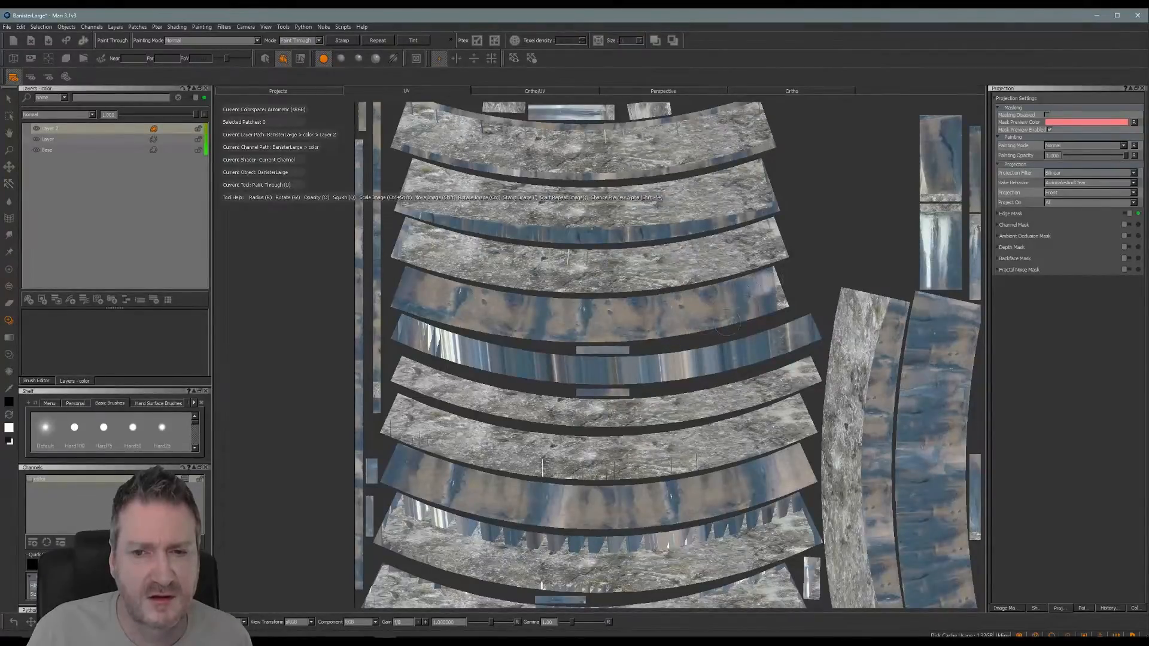
pyautogui.keyDown('shift'); pyautogui.moveTo(699, 318); pyautogui.dragTo(728, 310); pyautogui.keyUp('shift')
pyautogui.keyDown('shift'); pyautogui.moveTo(741, 310); pyautogui.dragTo(774, 306); pyautogui.keyUp('shift')
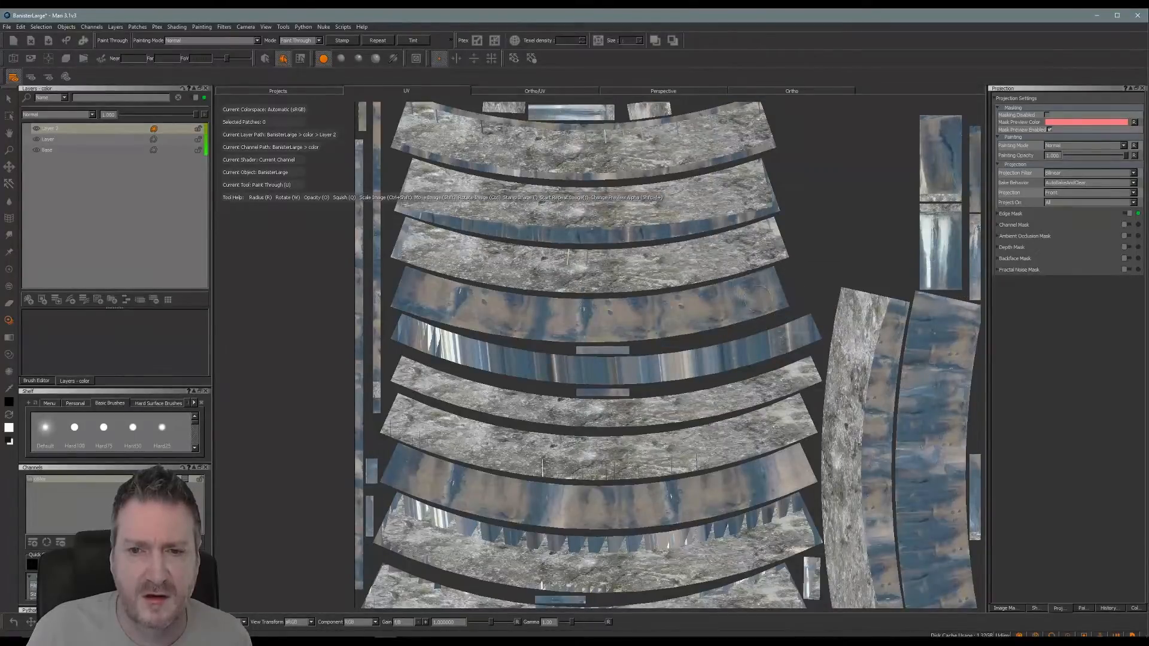
pyautogui.moveTo(755, 298)
pyautogui.mouseDown()
pyautogui.moveTo(852, 258)
pyautogui.moveTo(753, 281)
pyautogui.mouseUp()
# Shift the tilted metal image back and repaint the UV strip's section right of its middle to break up the pattern.
pyautogui.moveTo(782, 241)
pyautogui.keyDown('shift'); pyautogui.mouseDown()
pyautogui.moveTo(767, 252)
pyautogui.moveTo(703, 248)
pyautogui.moveTo(711, 262)
pyautogui.mouseUp(); pyautogui.keyUp('shift')
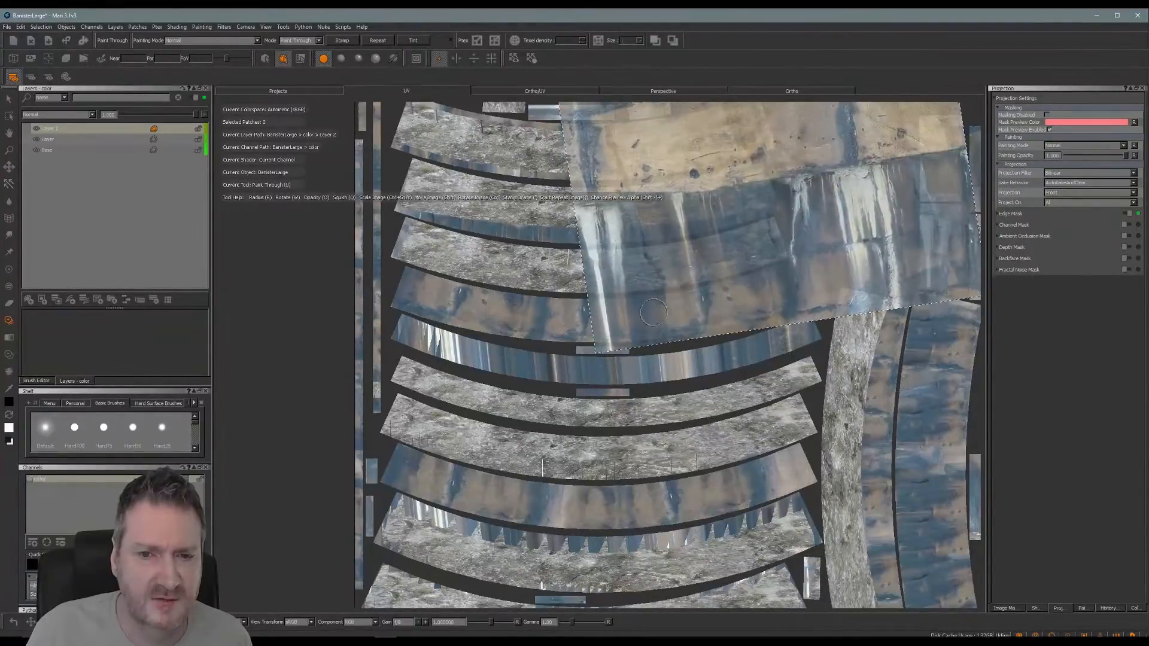
pyautogui.moveTo(653, 312); pyautogui.dragTo(641, 305)
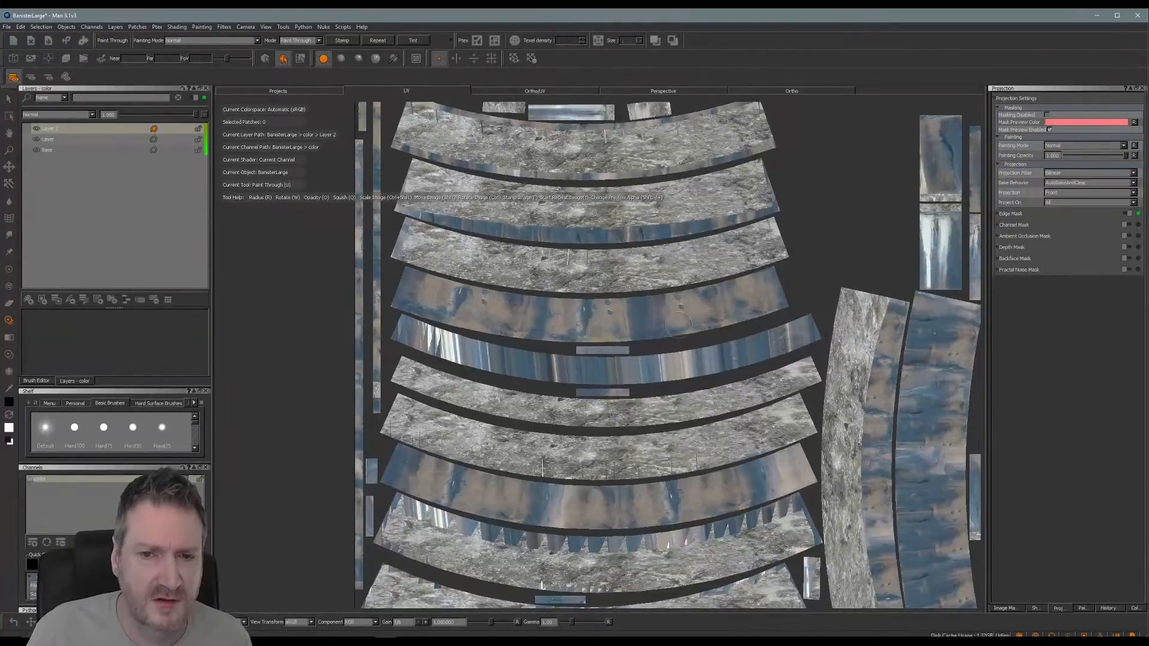
pyautogui.moveTo(678, 325); pyautogui.dragTo(687, 316)
pyautogui.moveTo(755, 267)
pyautogui.keyDown('shift'); pyautogui.mouseDown()
pyautogui.moveTo(744, 201)
pyautogui.moveTo(698, 218)
pyautogui.moveTo(773, 267)
pyautogui.mouseUp(); pyautogui.keyUp('shift')
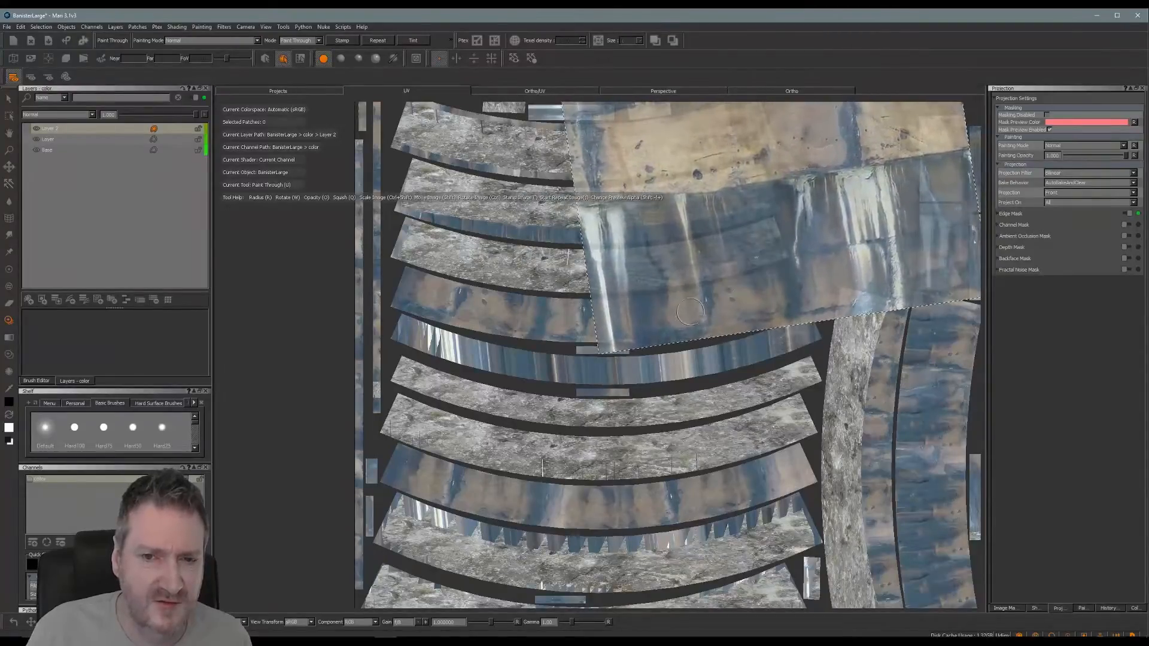
pyautogui.moveTo(675, 309); pyautogui.dragTo(676, 300)
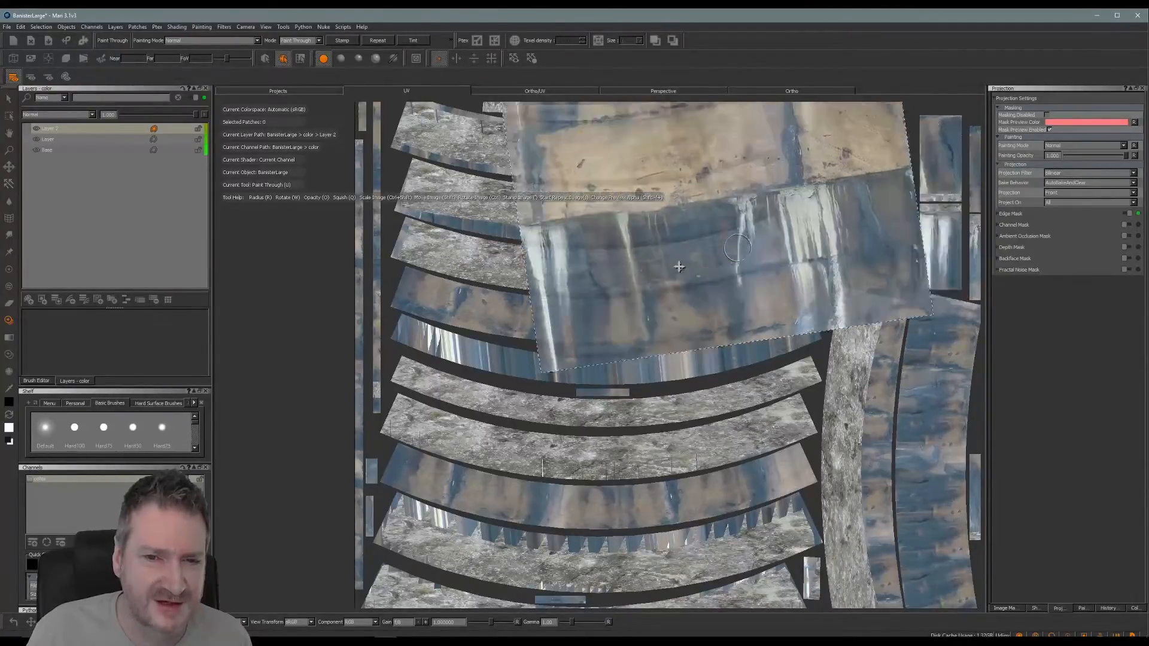
pyautogui.moveTo(619, 316); pyautogui.dragTo(552, 326)
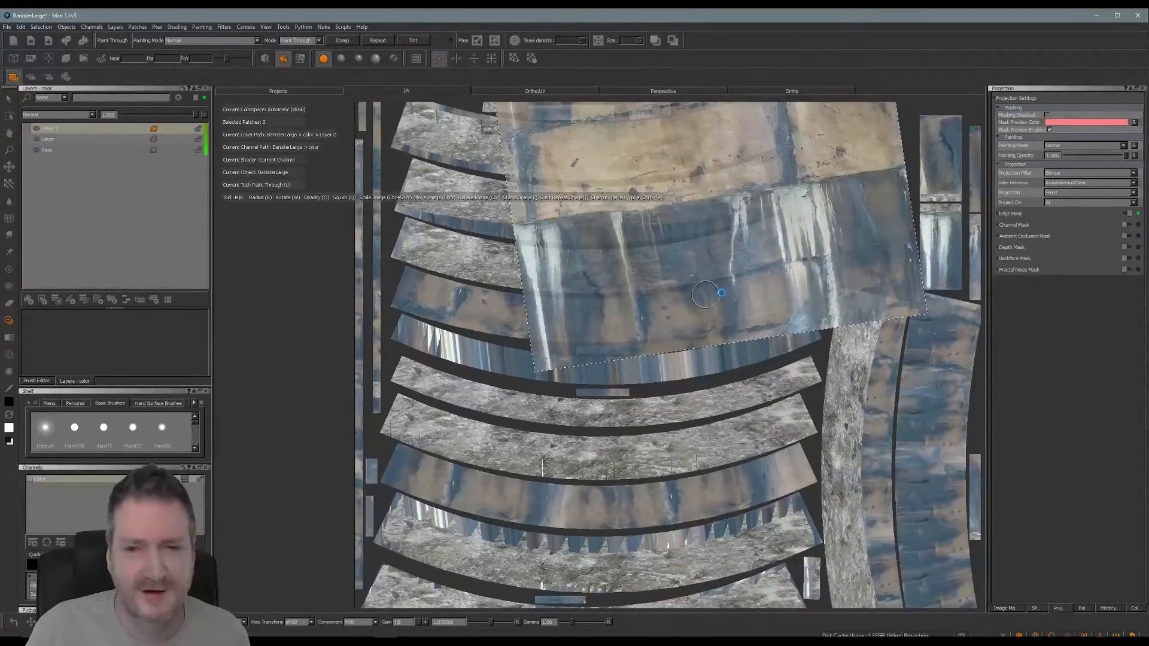
pyautogui.moveTo(708, 294); pyautogui.dragTo(652, 292)
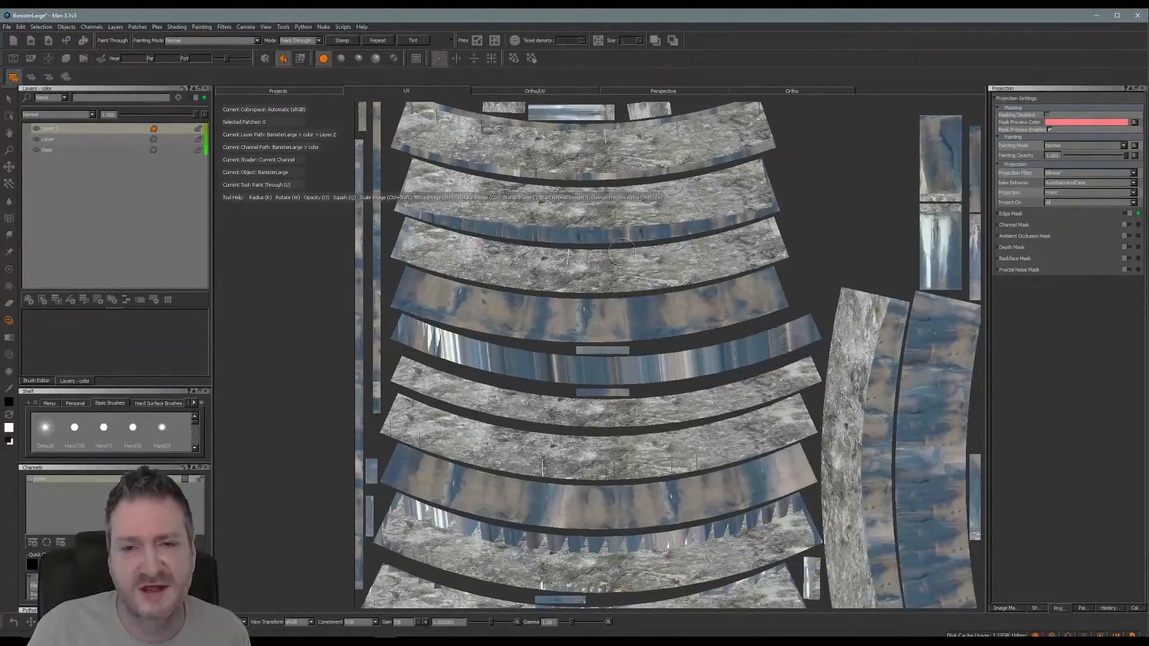
# Move the metal image left, tilt it to follow the UV strip's falling left half, and paint over that section.
pyautogui.moveTo(622, 252); pyautogui.dragTo(722, 294, button='middle')
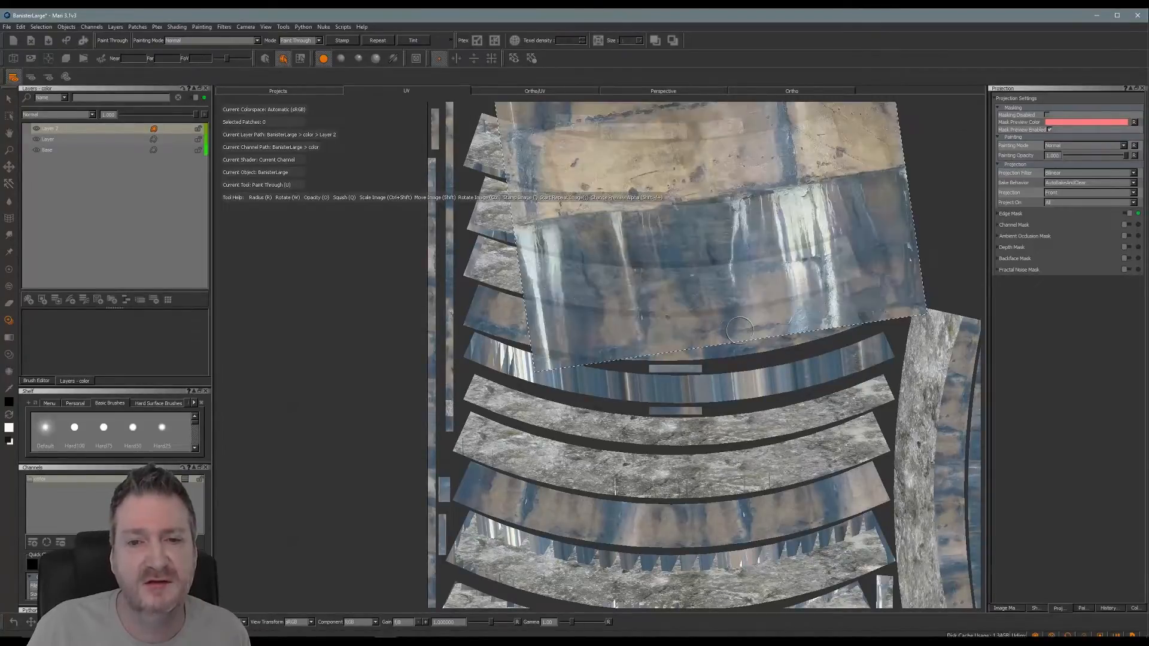
pyautogui.moveTo(683, 289)
pyautogui.keyDown('shift'); pyautogui.mouseDown()
pyautogui.moveTo(651, 205)
pyautogui.moveTo(616, 251)
pyautogui.moveTo(626, 218)
pyautogui.moveTo(517, 297)
pyautogui.mouseUp(); pyautogui.keyUp('shift')
pyautogui.keyDown('ctrl'); pyautogui.moveTo(670, 263); pyautogui.dragTo(644, 325); pyautogui.keyUp('ctrl')
pyautogui.moveTo(571, 330)
pyautogui.keyDown('shift'); pyautogui.mouseDown()
pyautogui.moveTo(601, 267)
pyautogui.moveTo(589, 320)
pyautogui.moveTo(532, 311)
pyautogui.moveTo(523, 343)
pyautogui.mouseUp(); pyautogui.keyUp('shift')
pyautogui.moveTo(578, 296)
pyautogui.keyDown('shift'); pyautogui.mouseDown()
pyautogui.moveTo(578, 311)
pyautogui.moveTo(530, 337)
pyautogui.moveTo(551, 348)
pyautogui.mouseUp(); pyautogui.keyUp('shift')
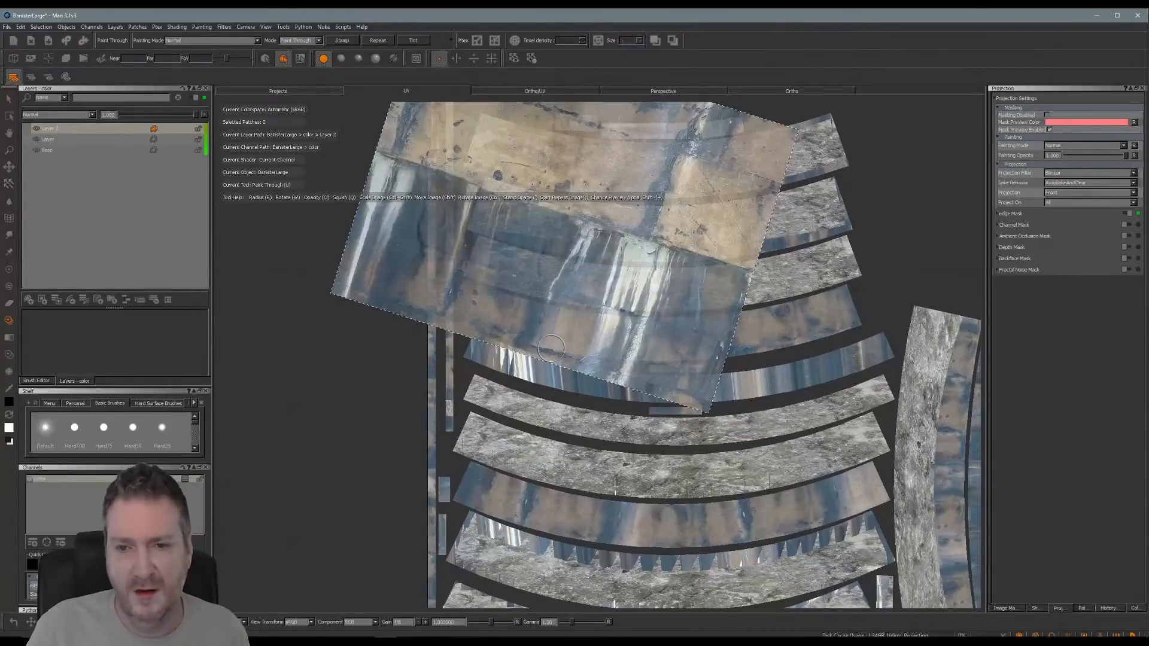
pyautogui.press('Escape')
pyautogui.keyDown('alt'); pyautogui.moveTo(621, 104); pyautogui.dragTo(598, 109, button='middle'); pyautogui.keyUp('alt')
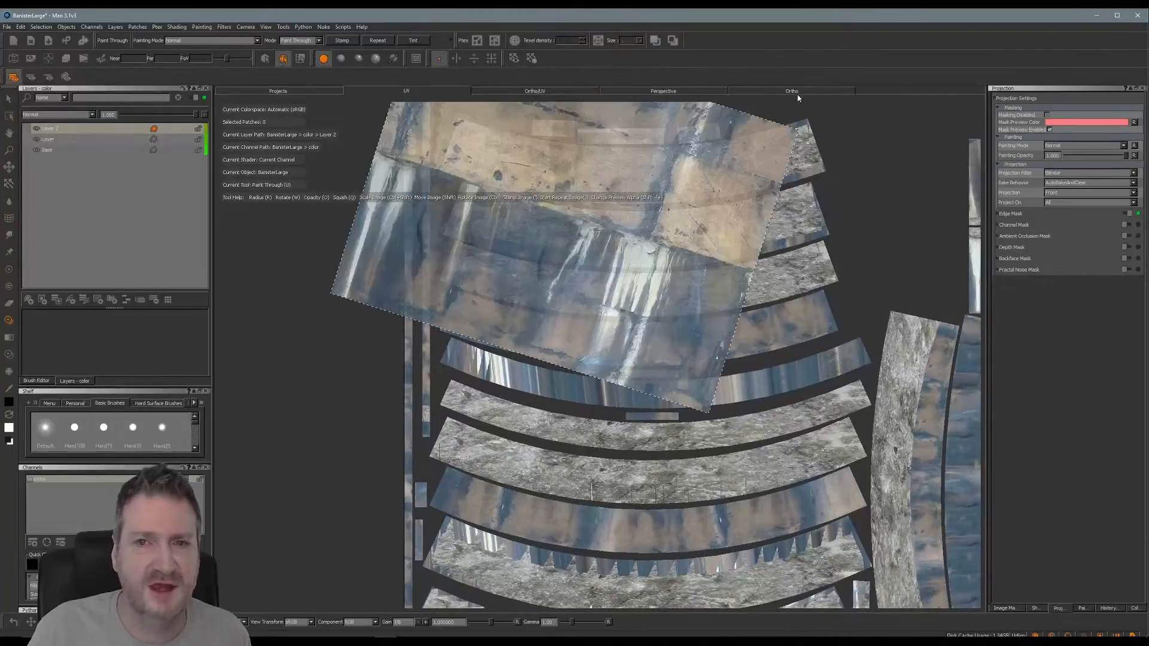
# In the Ortho view, tilt and move the metal image over the lower bands' middle, paint out the visible seam, and check the banister's other sides.
pyautogui.click(801, 90)
pyautogui.keyDown('alt'); pyautogui.moveTo(748, 409); pyautogui.dragTo(690, 305); pyautogui.keyUp('alt')
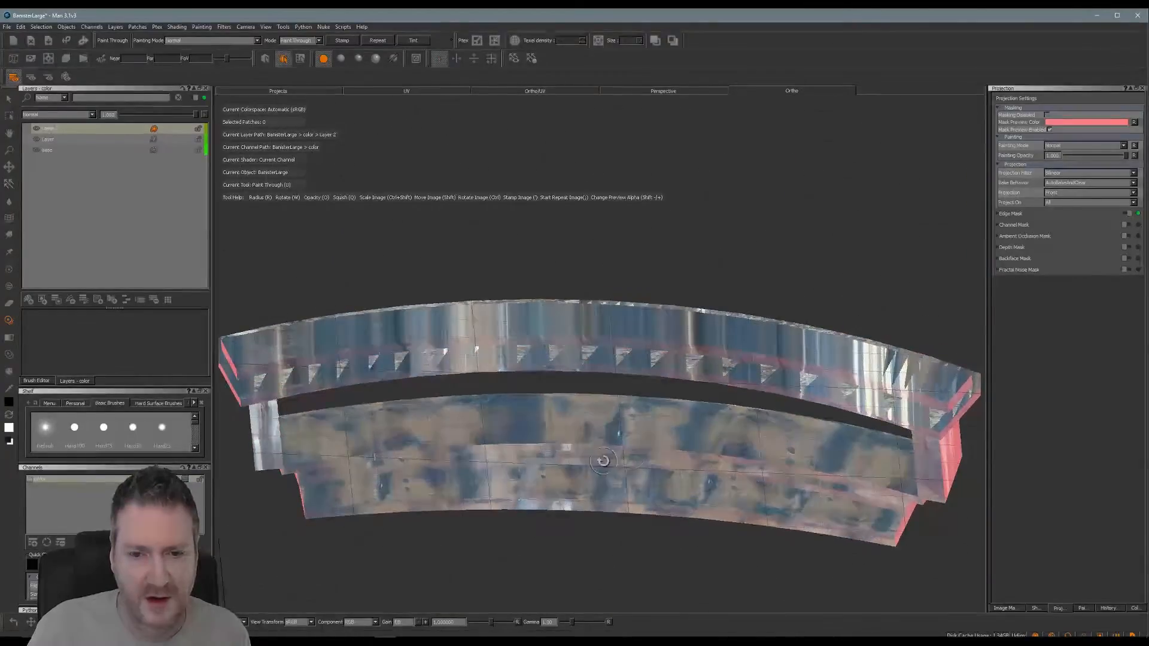
pyautogui.keyDown('alt'); pyautogui.moveTo(652, 454); pyautogui.dragTo(654, 462); pyautogui.keyUp('alt')
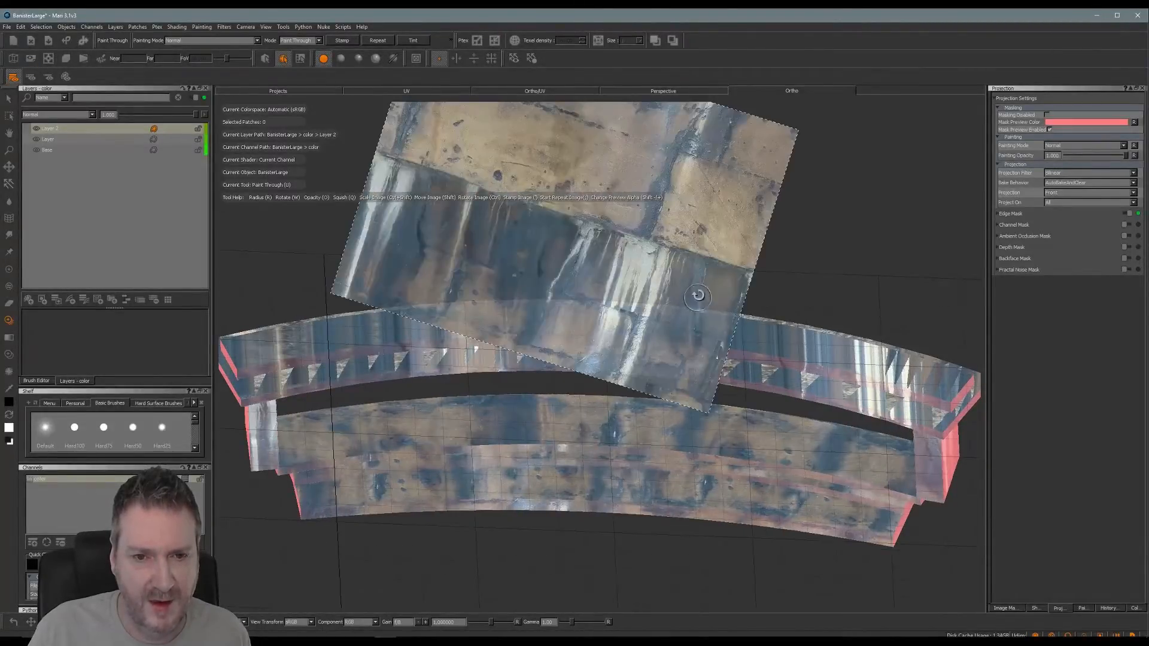
pyautogui.moveTo(698, 296)
pyautogui.keyDown('ctrl'); pyautogui.mouseDown()
pyautogui.moveTo(698, 237)
pyautogui.moveTo(676, 254)
pyautogui.moveTo(704, 376)
pyautogui.moveTo(718, 381)
pyautogui.mouseUp(); pyautogui.keyUp('ctrl')
pyautogui.moveTo(652, 446)
pyautogui.keyDown('shift'); pyautogui.mouseDown()
pyautogui.moveTo(682, 463)
pyautogui.moveTo(721, 453)
pyautogui.moveTo(617, 479)
pyautogui.mouseUp(); pyautogui.keyUp('shift')
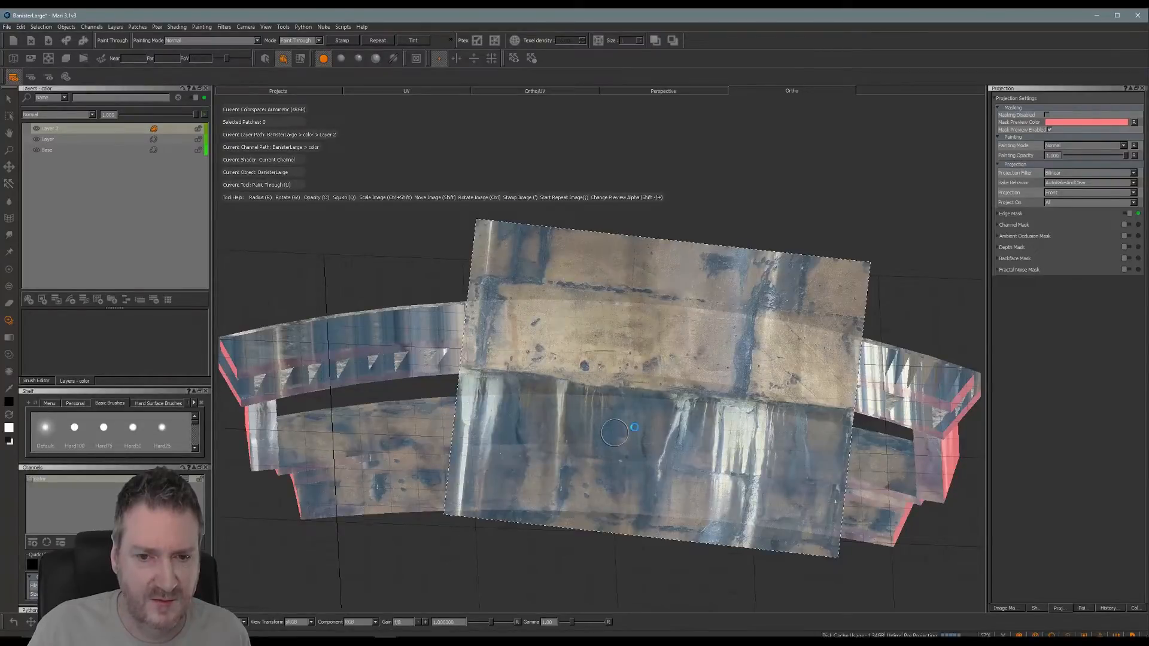
pyautogui.moveTo(615, 432)
pyautogui.mouseDown(button='middle')
pyautogui.moveTo(609, 296)
pyautogui.moveTo(631, 218)
pyautogui.moveTo(607, 479)
pyautogui.moveTo(639, 438)
pyautogui.moveTo(567, 466)
pyautogui.mouseUp(button='middle')
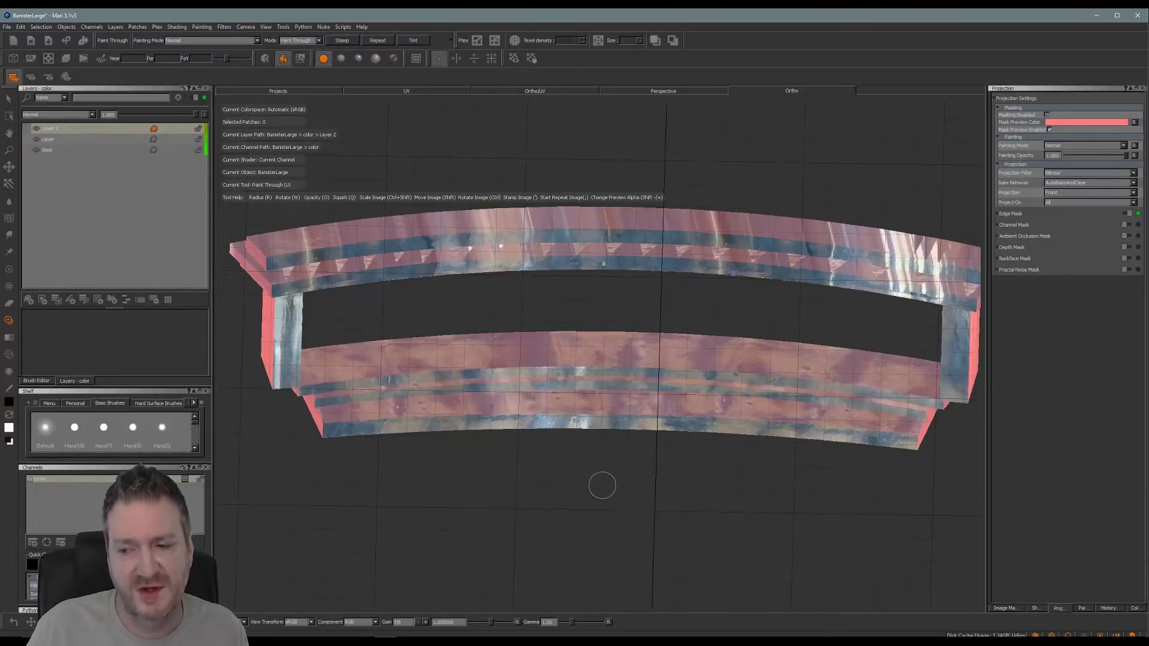
pyautogui.keyDown('alt'); pyautogui.moveTo(598, 465); pyautogui.dragTo(887, 405); pyautogui.keyUp('alt')
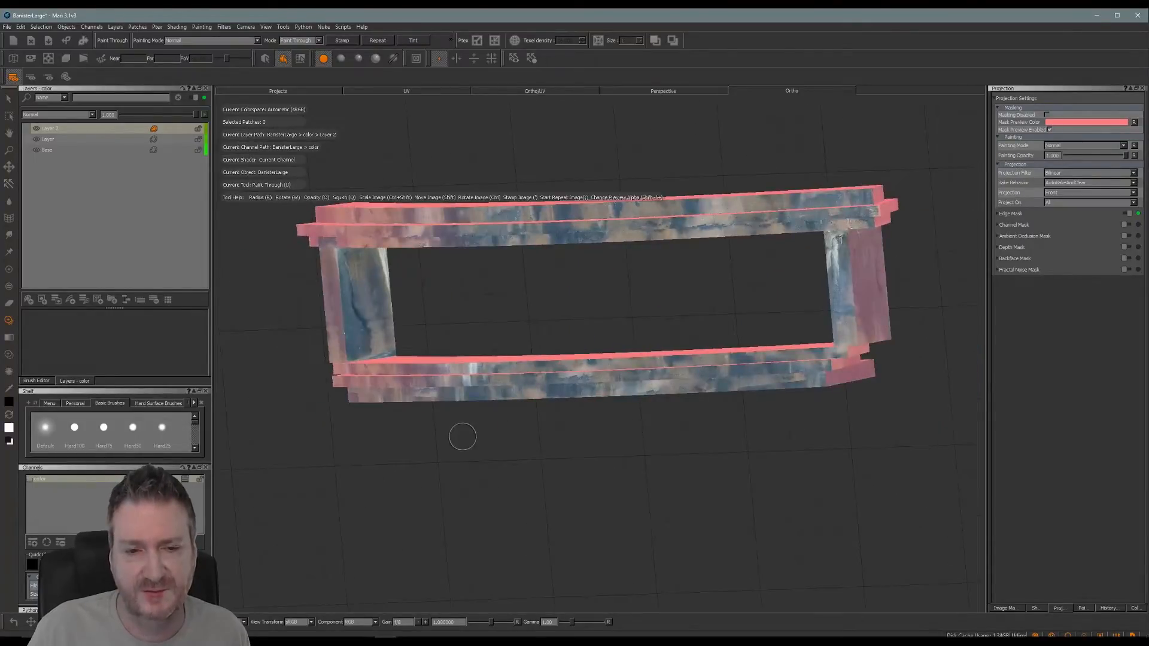
# Examine the banister from the front, back and underside in the Ortho view for stretched or untextured surfaces.
pyautogui.moveTo(461, 436)
pyautogui.keyDown('alt'); pyautogui.mouseDown()
pyautogui.moveTo(459, 467)
pyautogui.moveTo(529, 457)
pyautogui.moveTo(541, 423)
pyautogui.moveTo(616, 465)
pyautogui.moveTo(789, 425)
pyautogui.moveTo(778, 428)
pyautogui.mouseUp(); pyautogui.keyUp('alt')
pyautogui.moveTo(599, 488)
pyautogui.keyDown('alt'); pyautogui.mouseDown()
pyautogui.moveTo(508, 513)
pyautogui.moveTo(565, 488)
pyautogui.moveTo(580, 514)
pyautogui.moveTo(572, 541)
pyautogui.mouseUp(); pyautogui.keyUp('alt')
pyautogui.moveTo(548, 460)
pyautogui.keyDown('alt'); pyautogui.mouseDown()
pyautogui.moveTo(700, 483)
pyautogui.moveTo(757, 466)
pyautogui.moveTo(735, 477)
pyautogui.moveTo(672, 457)
pyautogui.moveTo(846, 495)
pyautogui.moveTo(900, 441)
pyautogui.mouseUp(); pyautogui.keyUp('alt')
pyautogui.keyDown('alt'); pyautogui.moveTo(554, 438); pyautogui.dragTo(539, 507); pyautogui.keyUp('alt')
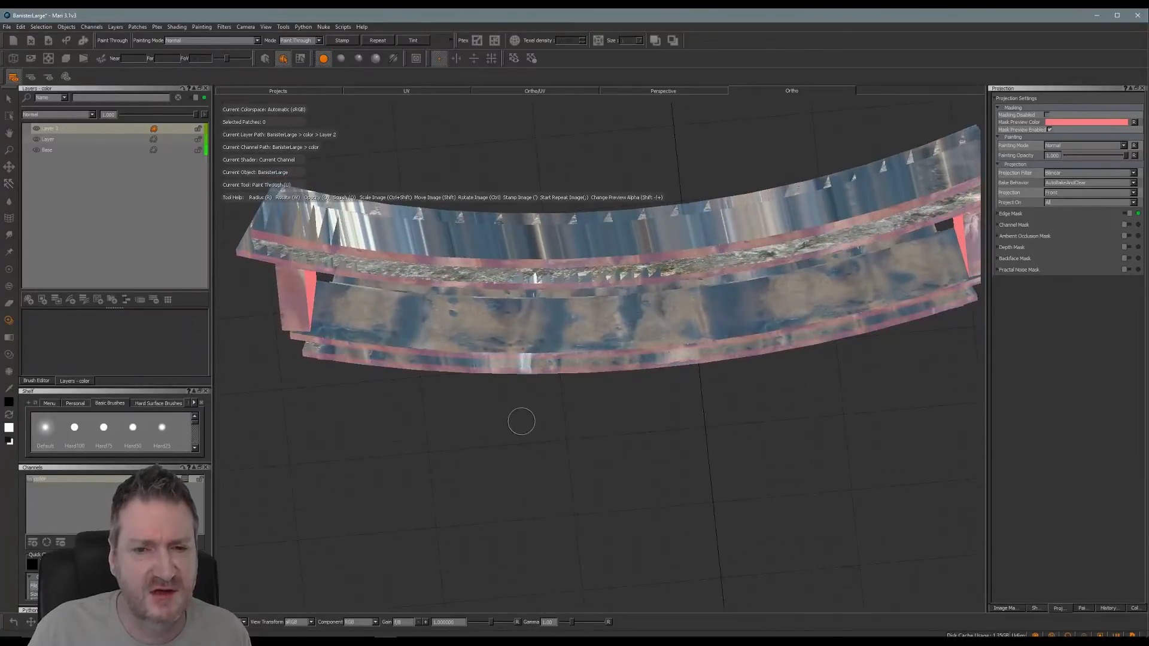
pyautogui.moveTo(521, 418)
pyautogui.keyDown('alt'); pyautogui.mouseDown()
pyautogui.moveTo(487, 477)
pyautogui.moveTo(507, 475)
pyautogui.moveTo(502, 495)
pyautogui.moveTo(574, 420)
pyautogui.moveTo(575, 379)
pyautogui.moveTo(585, 435)
pyautogui.moveTo(577, 421)
pyautogui.moveTo(593, 375)
pyautogui.moveTo(579, 380)
pyautogui.moveTo(559, 461)
pyautogui.mouseUp(); pyautogui.keyUp('alt')
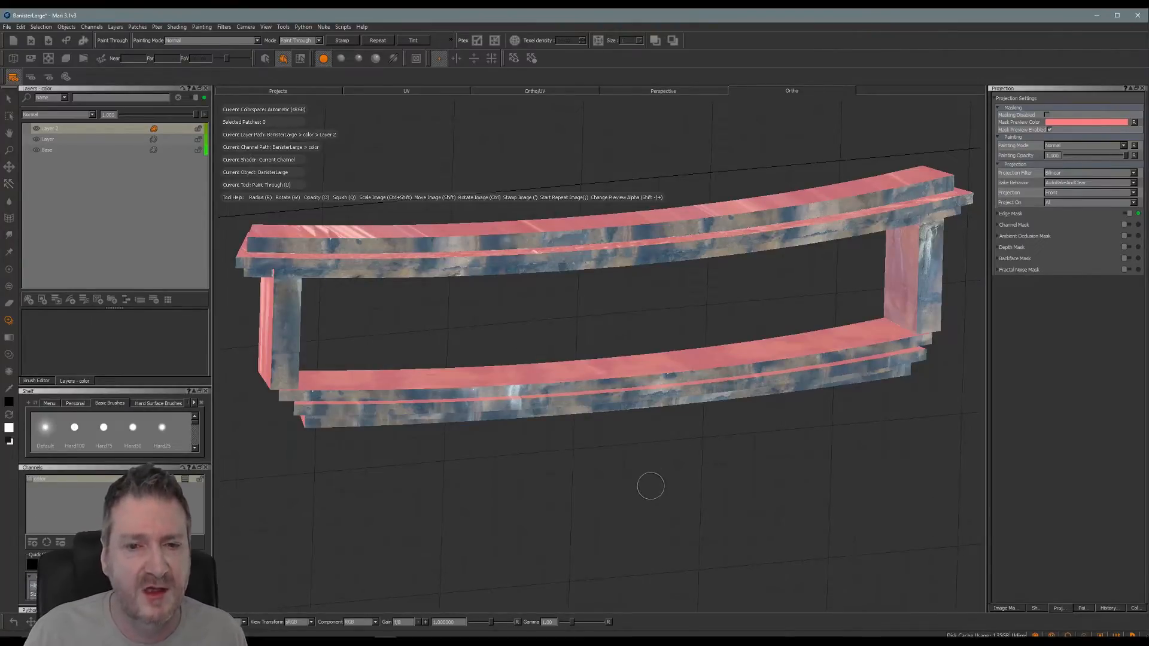
pyautogui.moveTo(651, 486)
pyautogui.keyDown('alt'); pyautogui.mouseDown()
pyautogui.moveTo(662, 451)
pyautogui.moveTo(670, 471)
pyautogui.moveTo(660, 493)
pyautogui.moveTo(648, 477)
pyautogui.moveTo(552, 521)
pyautogui.mouseUp(); pyautogui.keyUp('alt')
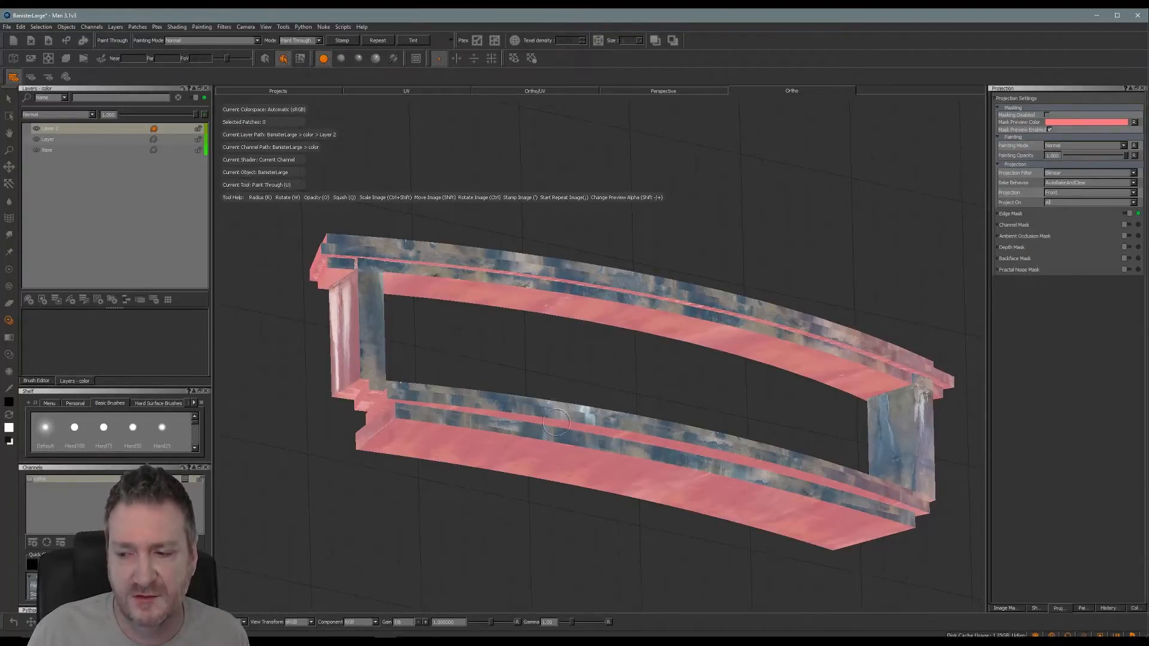
pyautogui.moveTo(553, 503)
pyautogui.keyDown('alt'); pyautogui.mouseDown()
pyautogui.moveTo(501, 516)
pyautogui.moveTo(506, 477)
pyautogui.mouseUp(); pyautogui.keyUp('alt')
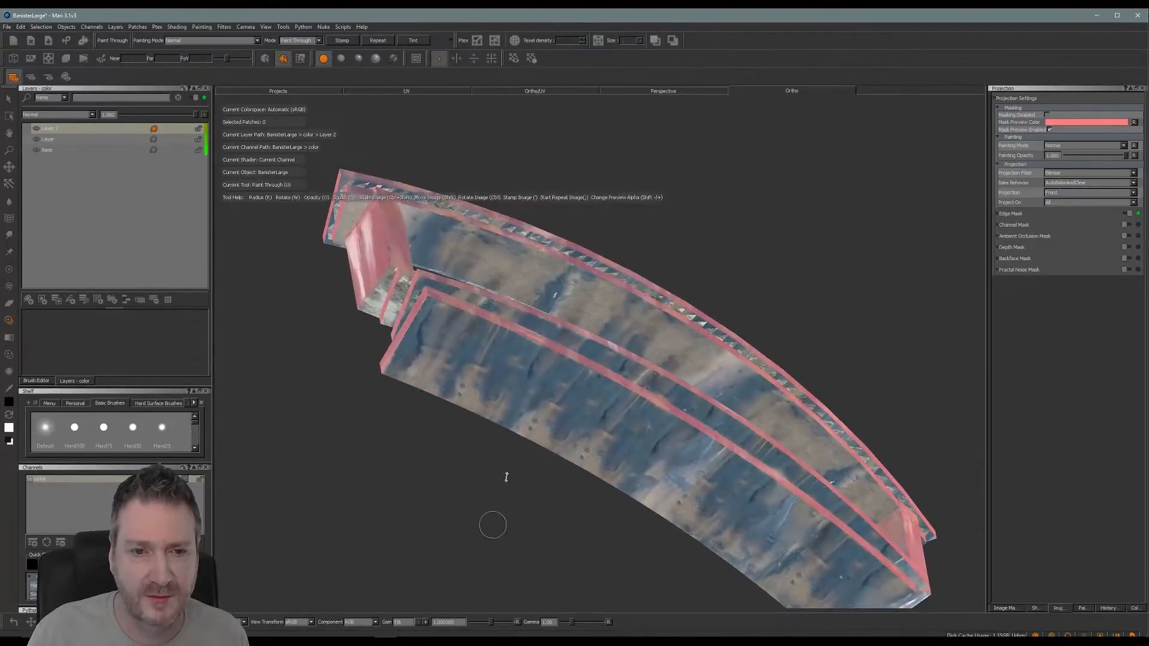
pyautogui.keyDown('alt'); pyautogui.moveTo(509, 482); pyautogui.dragTo(522, 515, button='middle'); pyautogui.keyUp('alt')
pyautogui.keyDown('alt'); pyautogui.moveTo(511, 489); pyautogui.dragTo(531, 493); pyautogui.keyUp('alt')
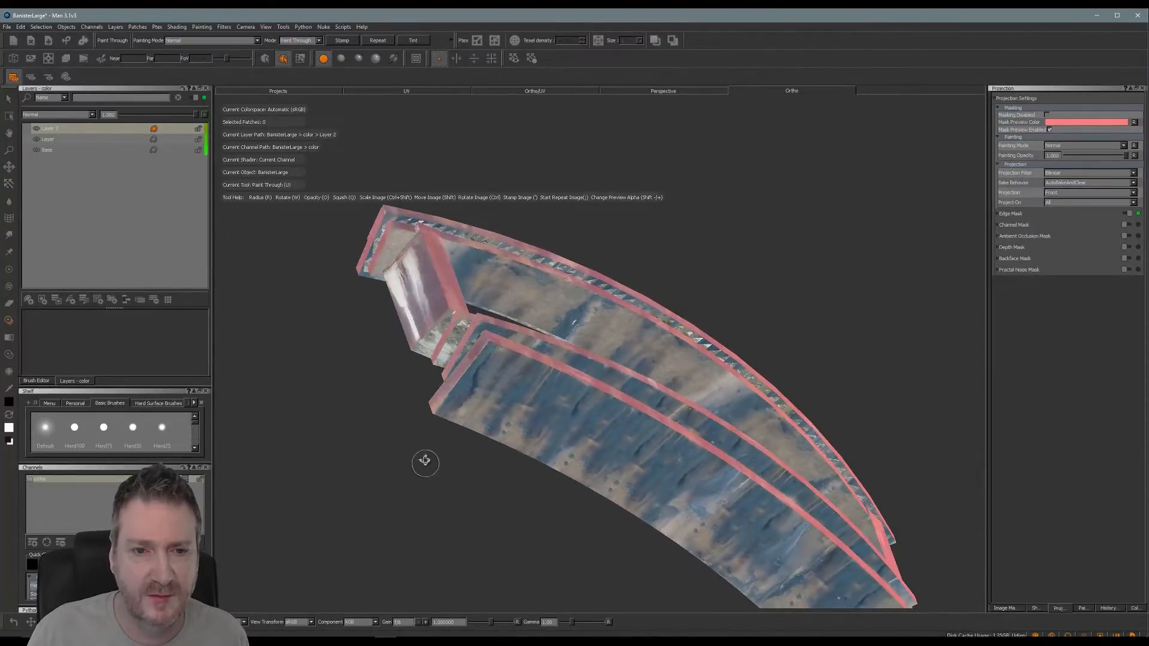
# Tilt and move the metal image over one end of the banister and paint the grey patch beside the end post.
pyautogui.keyDown('alt'); pyautogui.moveTo(424, 461); pyautogui.dragTo(548, 387); pyautogui.keyUp('alt')
pyautogui.press('u')
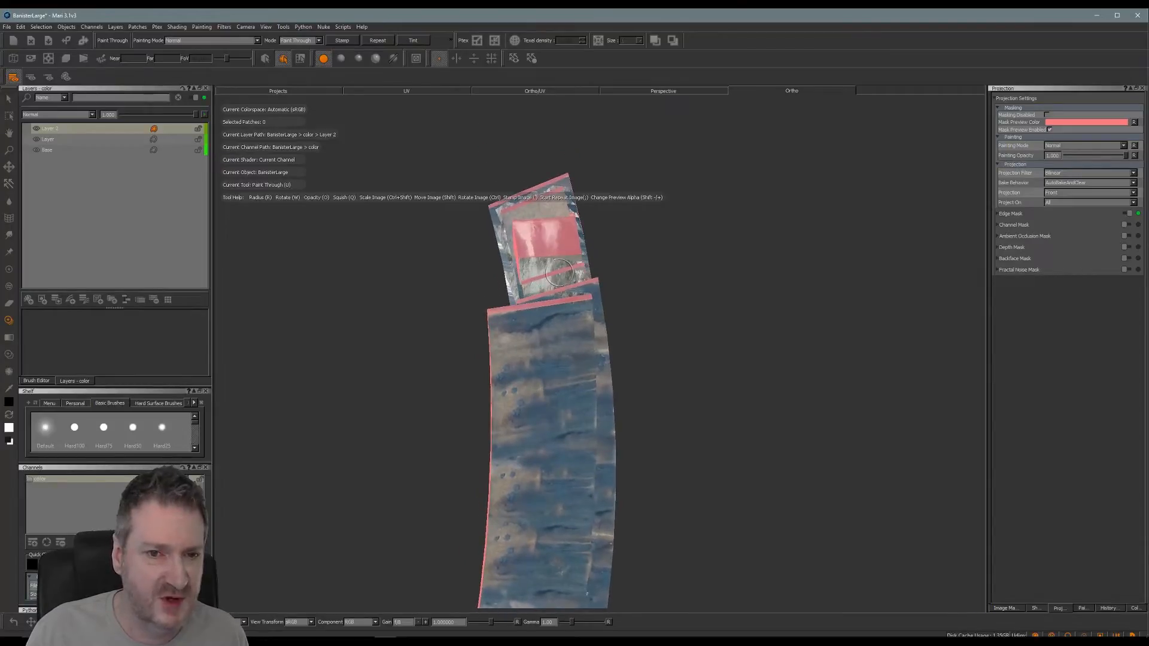
pyautogui.keyDown('ctrl'); pyautogui.moveTo(781, 319); pyautogui.dragTo(778, 304); pyautogui.keyUp('ctrl')
pyautogui.keyDown('shift'); pyautogui.moveTo(726, 393); pyautogui.dragTo(690, 180); pyautogui.keyUp('shift')
pyautogui.moveTo(752, 200)
pyautogui.keyDown('ctrl'); pyautogui.mouseDown()
pyautogui.moveTo(762, 218)
pyautogui.moveTo(688, 257)
pyautogui.moveTo(710, 248)
pyautogui.mouseUp(); pyautogui.keyUp('ctrl')
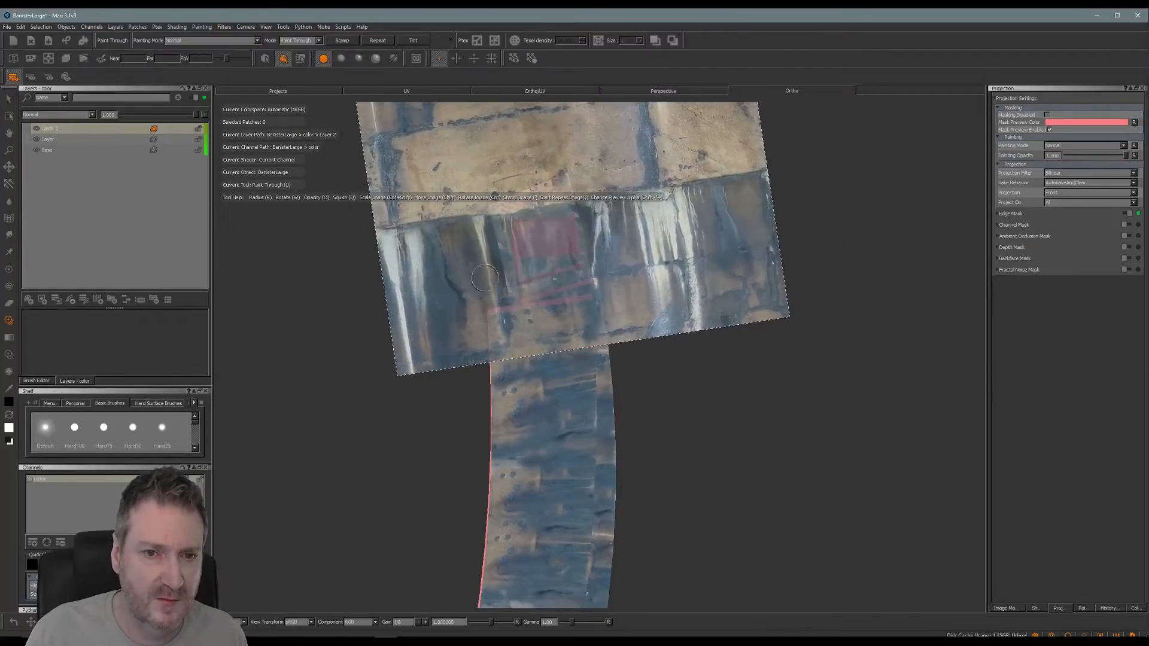
pyautogui.moveTo(506, 271); pyautogui.dragTo(516, 271)
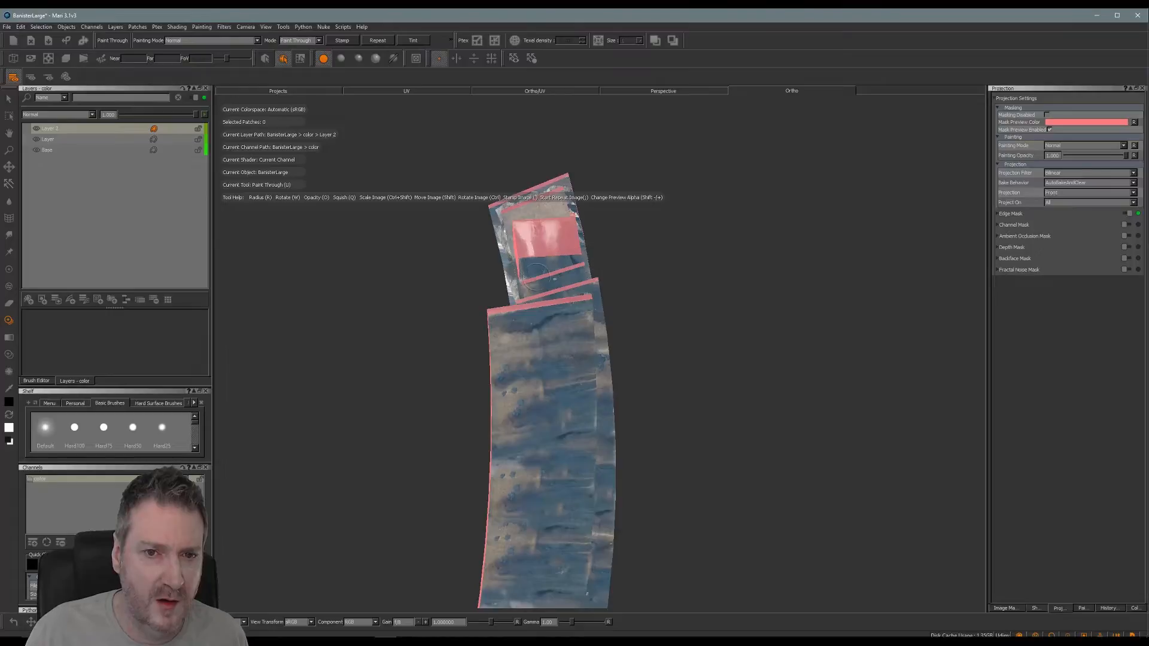
pyautogui.moveTo(537, 270); pyautogui.dragTo(576, 263)
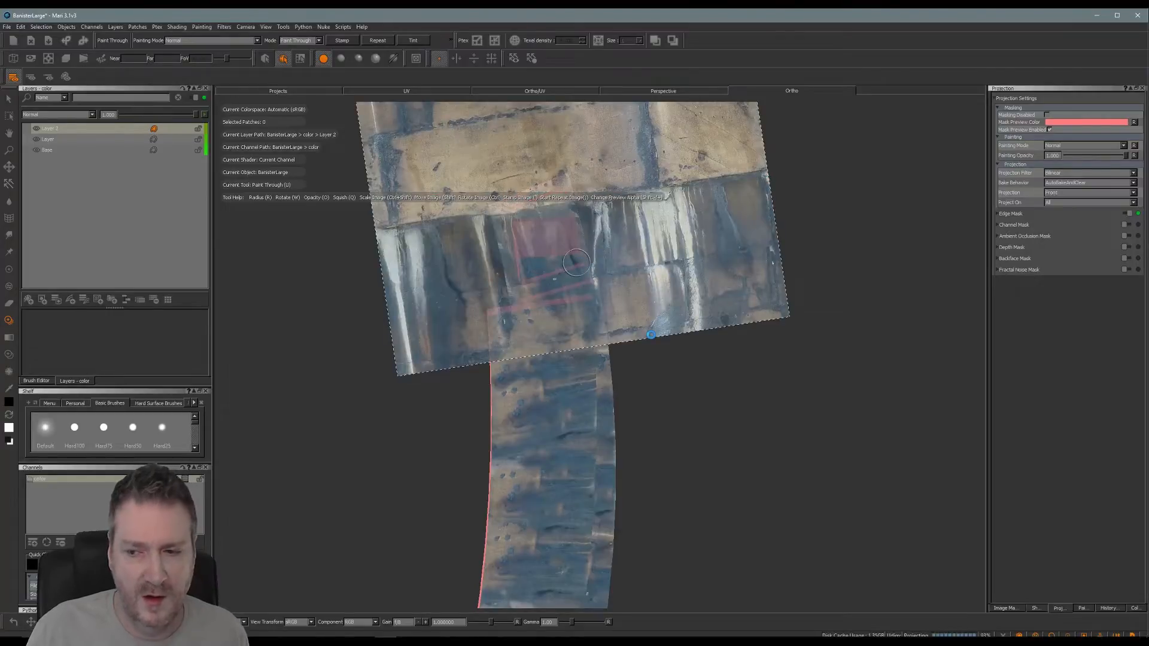
# Turn to the banister's opposite end, align the metal image's clean area over it, and paint the streaked and grey inner surface.
pyautogui.keyDown('alt'); pyautogui.moveTo(651, 335); pyautogui.dragTo(652, 339, button='right'); pyautogui.keyUp('alt')
pyautogui.moveTo(654, 319)
pyautogui.keyDown('alt'); pyautogui.mouseDown()
pyautogui.moveTo(580, 336)
pyautogui.moveTo(647, 341)
pyautogui.moveTo(633, 332)
pyautogui.moveTo(641, 298)
pyautogui.moveTo(721, 359)
pyautogui.moveTo(724, 324)
pyautogui.moveTo(783, 316)
pyautogui.moveTo(765, 313)
pyautogui.moveTo(775, 336)
pyautogui.moveTo(731, 308)
pyautogui.moveTo(464, 355)
pyautogui.moveTo(748, 383)
pyautogui.moveTo(671, 419)
pyautogui.moveTo(598, 379)
pyautogui.moveTo(747, 438)
pyautogui.moveTo(637, 431)
pyautogui.moveTo(607, 415)
pyautogui.moveTo(645, 333)
pyautogui.moveTo(694, 328)
pyautogui.moveTo(715, 357)
pyautogui.moveTo(696, 310)
pyautogui.moveTo(705, 303)
pyautogui.mouseUp(); pyautogui.keyUp('alt')
pyautogui.keyDown('alt'); pyautogui.moveTo(696, 286); pyautogui.dragTo(702, 321, button='middle'); pyautogui.keyUp('alt')
pyautogui.keyDown('alt'); pyautogui.moveTo(726, 277); pyautogui.dragTo(722, 260, button='middle'); pyautogui.keyUp('alt')
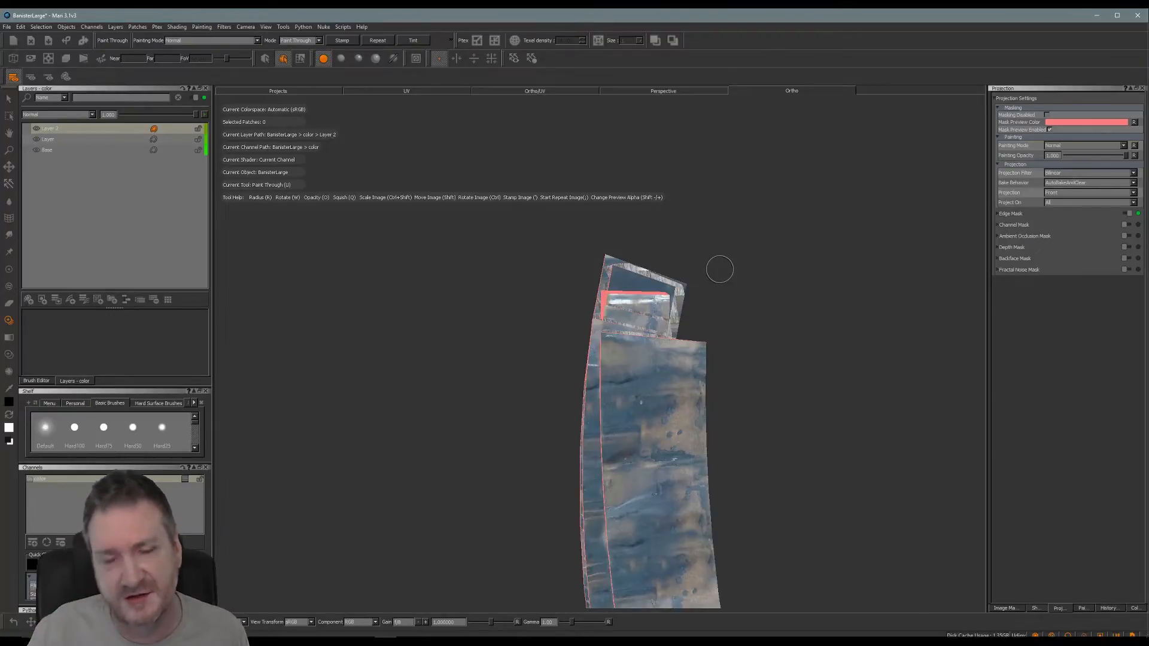
pyautogui.keyDown('alt'); pyautogui.moveTo(711, 284); pyautogui.dragTo(720, 235); pyautogui.keyUp('alt')
pyautogui.press('u')
pyautogui.keyDown('ctrl'); pyautogui.moveTo(714, 276); pyautogui.dragTo(710, 282); pyautogui.keyUp('ctrl')
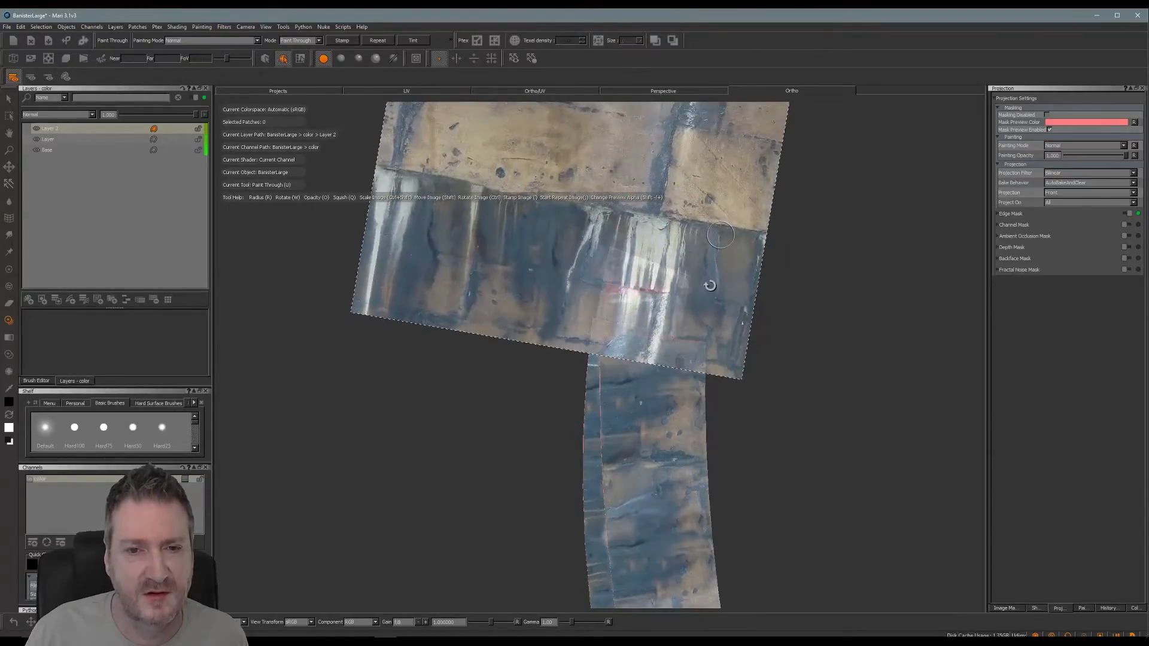
pyautogui.moveTo(619, 277)
pyautogui.keyDown('shift'); pyautogui.mouseDown()
pyautogui.moveTo(726, 174)
pyautogui.moveTo(732, 285)
pyautogui.mouseUp(); pyautogui.keyUp('shift')
pyautogui.keyDown('ctrl'); pyautogui.moveTo(826, 307); pyautogui.dragTo(826, 289); pyautogui.keyUp('ctrl')
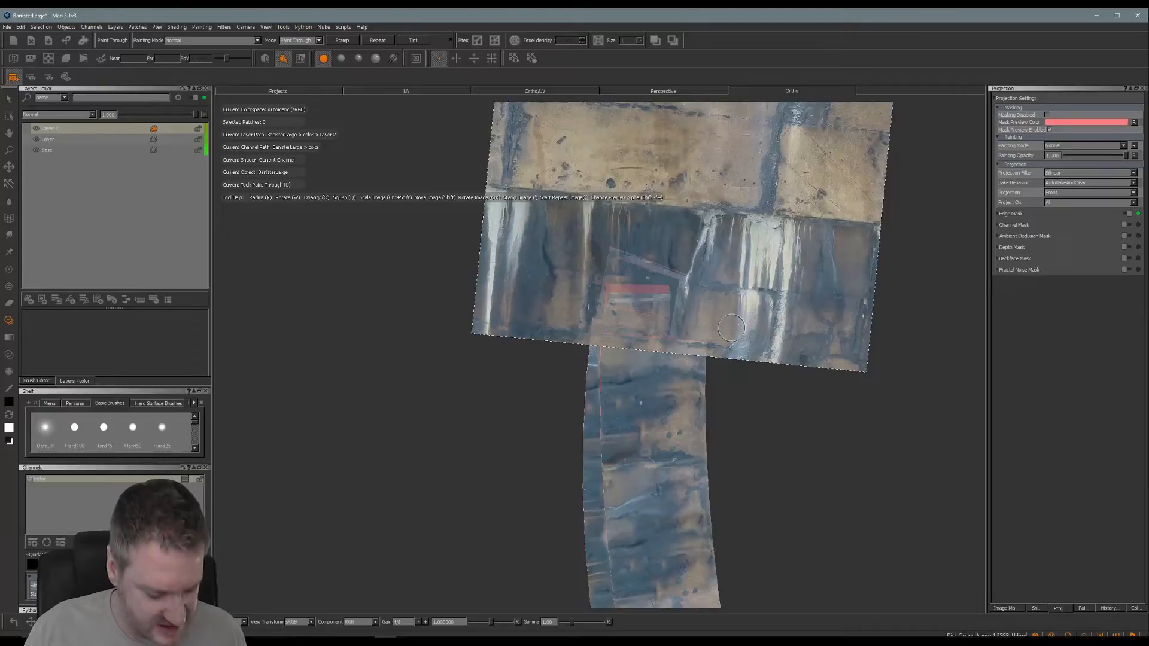
pyautogui.moveTo(731, 329); pyautogui.dragTo(733, 328)
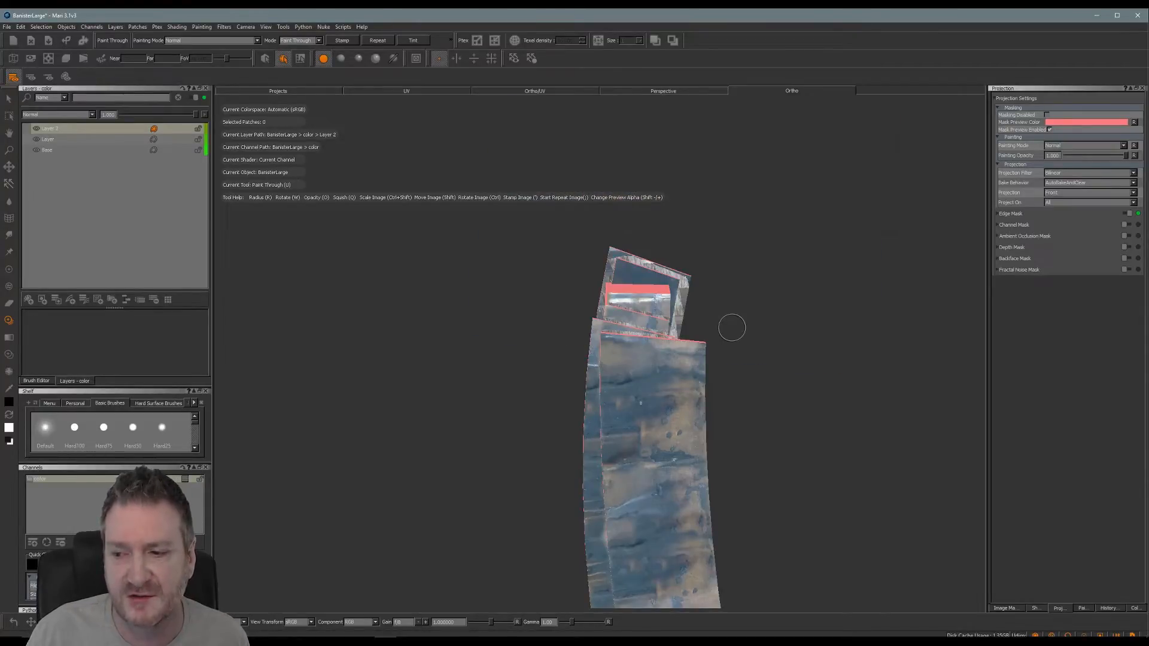
pyautogui.moveTo(732, 328); pyautogui.dragTo(642, 328)
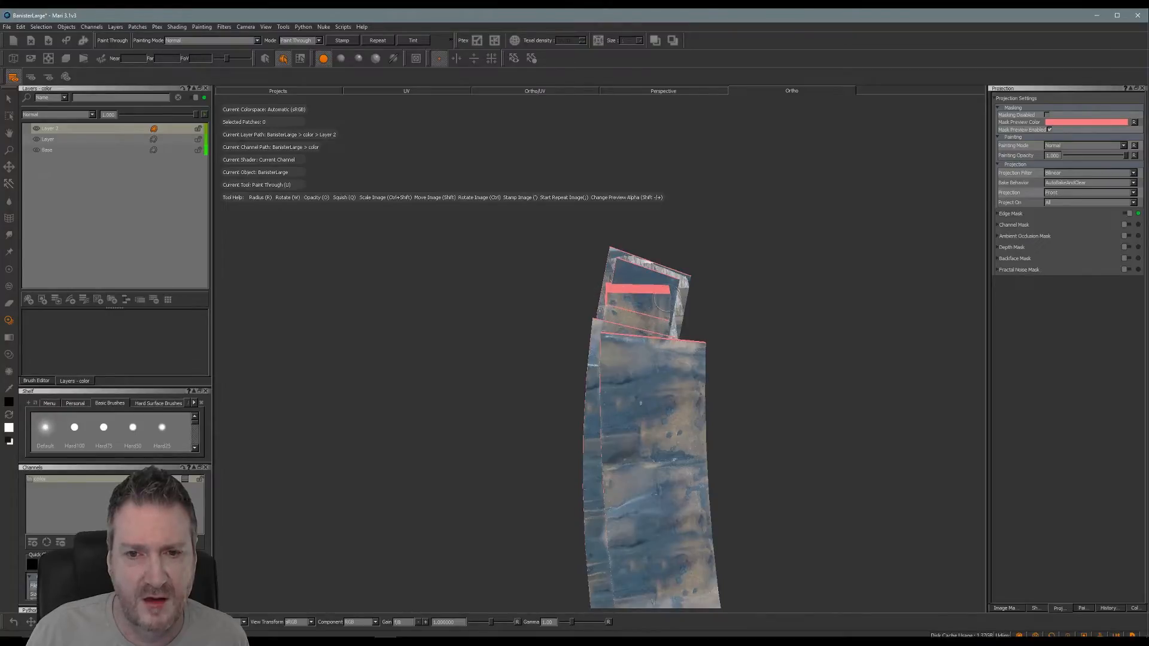
pyautogui.moveTo(661, 329); pyautogui.dragTo(664, 329)
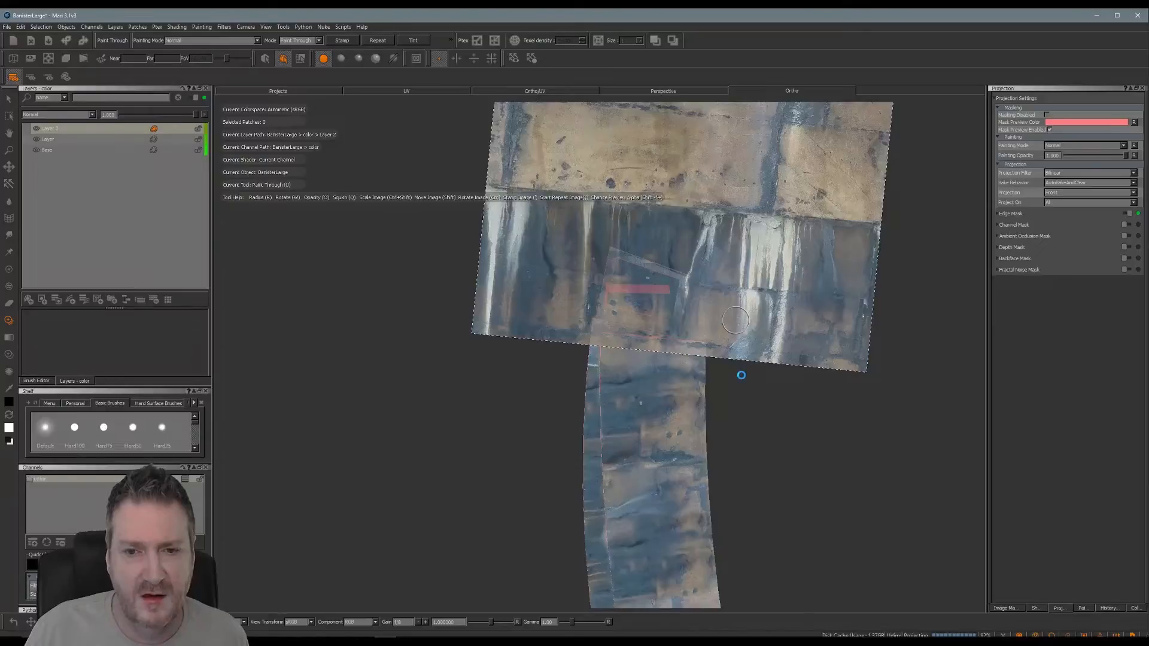
# Move the tilted metal image over the left part of the streaked lowermost curved band and paint that section.
pyautogui.moveTo(741, 375)
pyautogui.keyDown('alt'); pyautogui.mouseDown()
pyautogui.moveTo(741, 331)
pyautogui.moveTo(730, 349)
pyautogui.moveTo(760, 367)
pyautogui.moveTo(736, 323)
pyautogui.moveTo(683, 315)
pyautogui.moveTo(698, 340)
pyautogui.moveTo(726, 321)
pyautogui.moveTo(672, 267)
pyautogui.moveTo(723, 274)
pyautogui.moveTo(726, 290)
pyautogui.moveTo(789, 282)
pyautogui.moveTo(711, 292)
pyautogui.mouseUp(); pyautogui.keyUp('alt')
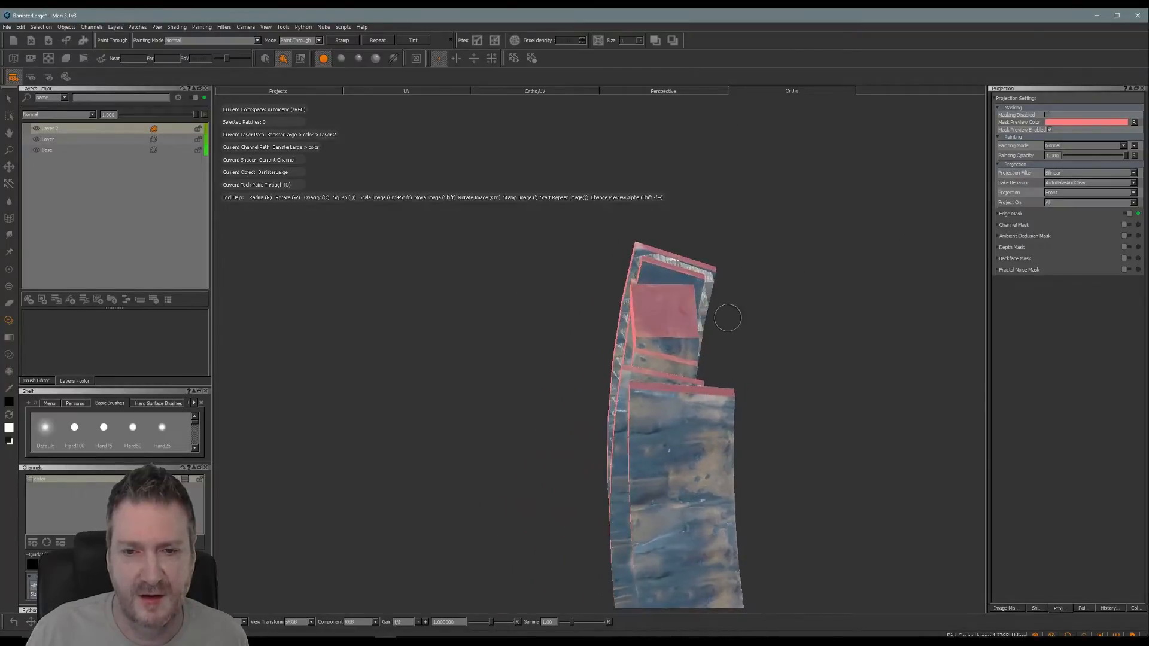
pyautogui.keyDown('alt'); pyautogui.moveTo(723, 312); pyautogui.dragTo(685, 150, button='middle'); pyautogui.keyUp('alt')
pyautogui.moveTo(712, 282)
pyautogui.keyDown('alt'); pyautogui.mouseDown()
pyautogui.moveTo(608, 377)
pyautogui.moveTo(626, 411)
pyautogui.moveTo(685, 438)
pyautogui.moveTo(418, 321)
pyautogui.moveTo(521, 437)
pyautogui.moveTo(450, 553)
pyautogui.moveTo(503, 474)
pyautogui.moveTo(541, 264)
pyautogui.moveTo(646, 319)
pyautogui.moveTo(639, 285)
pyautogui.moveTo(508, 380)
pyautogui.moveTo(513, 462)
pyautogui.moveTo(569, 350)
pyautogui.moveTo(567, 369)
pyautogui.moveTo(537, 389)
pyautogui.mouseUp(); pyautogui.keyUp('alt')
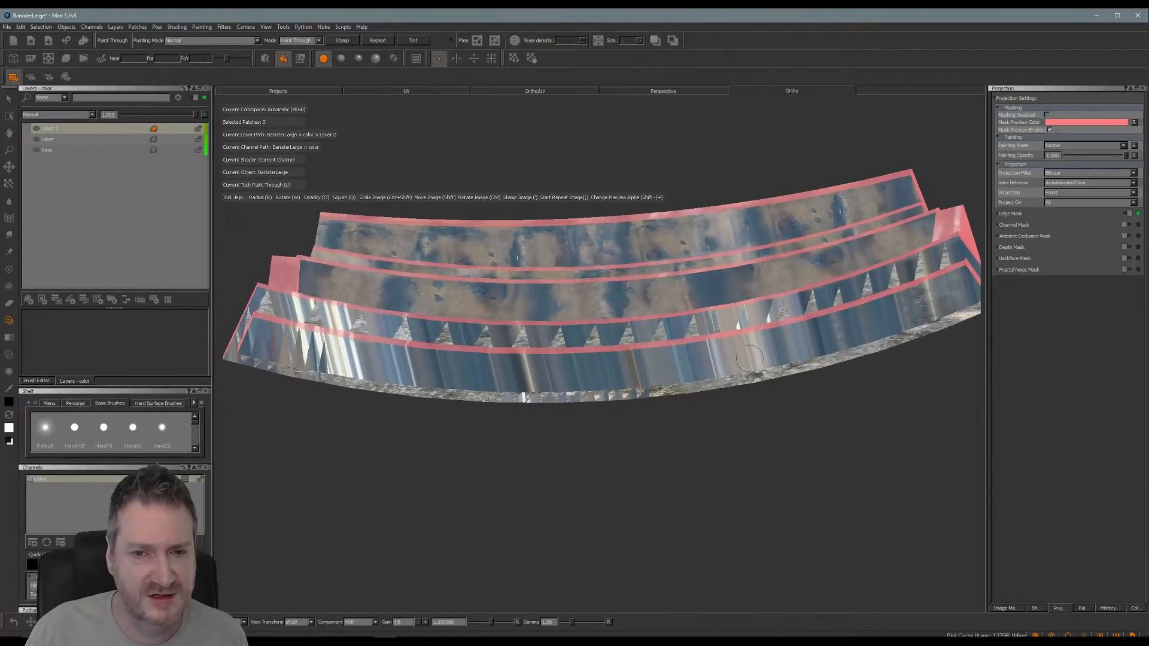
pyautogui.keyDown('alt'); pyautogui.moveTo(524, 395); pyautogui.dragTo(467, 362); pyautogui.keyUp('alt')
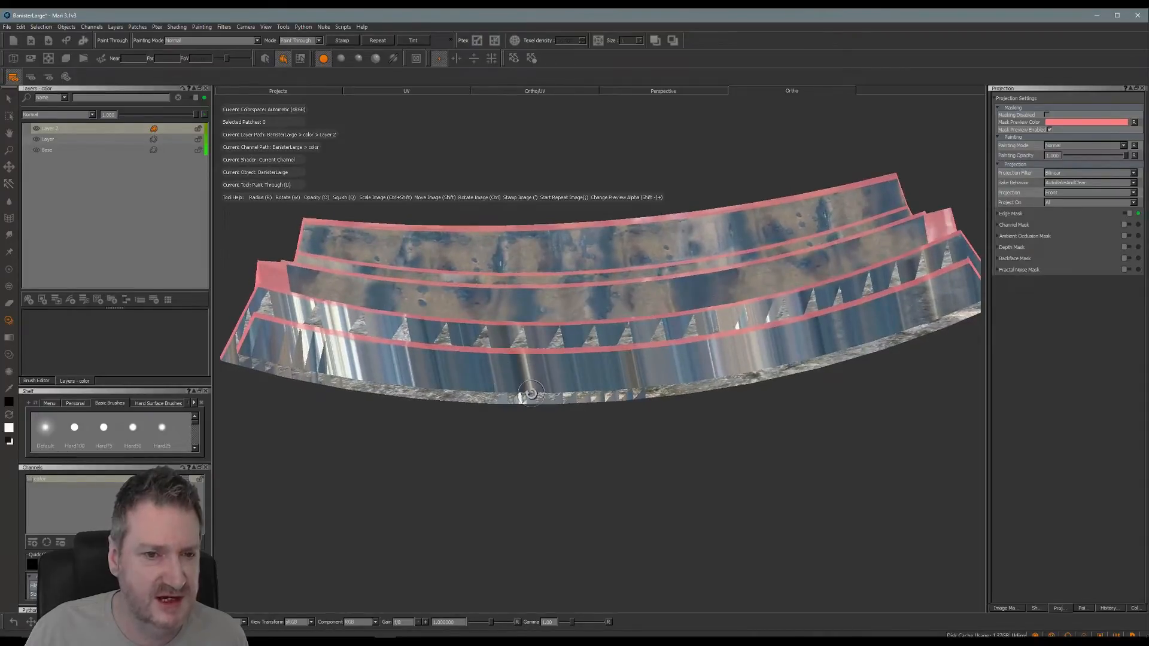
pyautogui.moveTo(771, 243)
pyautogui.keyDown('shift'); pyautogui.mouseDown()
pyautogui.moveTo(638, 279)
pyautogui.moveTo(528, 292)
pyautogui.moveTo(510, 313)
pyautogui.mouseUp(); pyautogui.keyUp('shift')
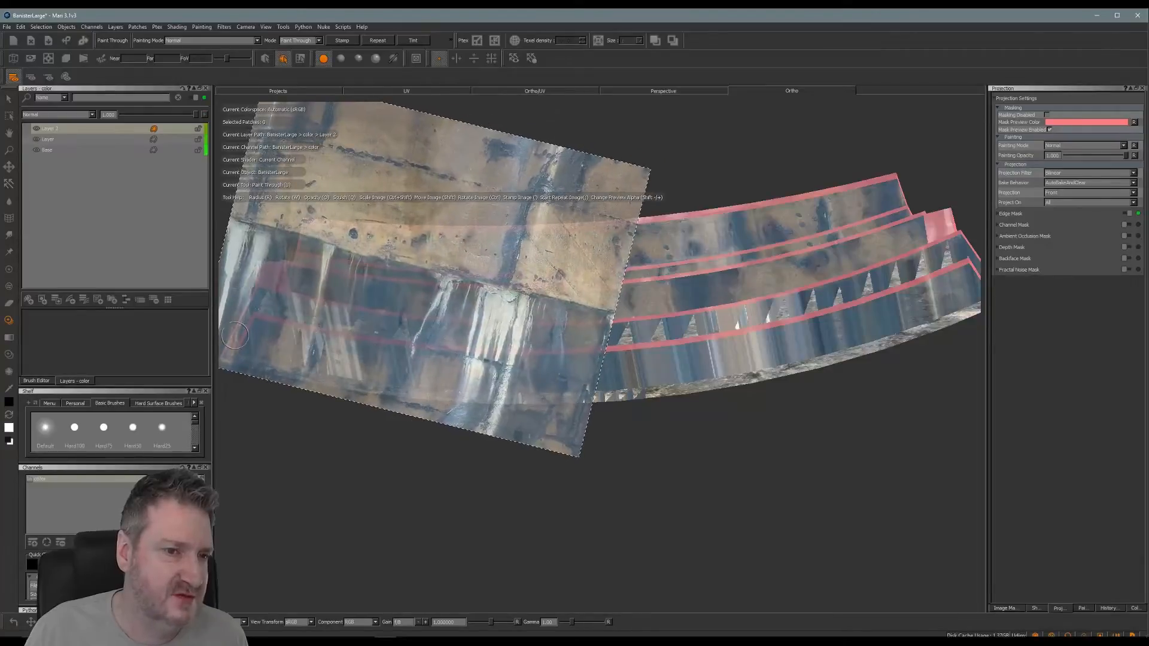
pyautogui.moveTo(235, 335)
pyautogui.mouseDown()
pyautogui.moveTo(374, 368)
pyautogui.moveTo(329, 336)
pyautogui.moveTo(421, 380)
pyautogui.moveTo(381, 356)
pyautogui.moveTo(499, 381)
pyautogui.mouseUp()
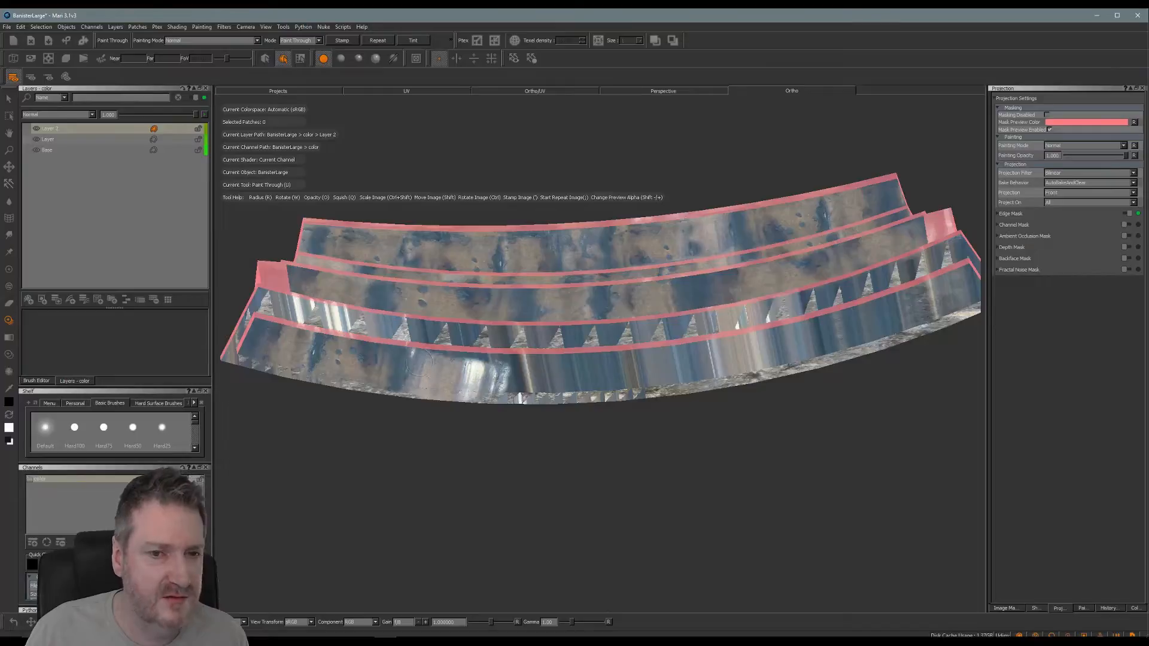
pyautogui.moveTo(421, 362)
pyautogui.mouseDown()
pyautogui.moveTo(516, 365)
pyautogui.moveTo(504, 383)
pyautogui.mouseUp()
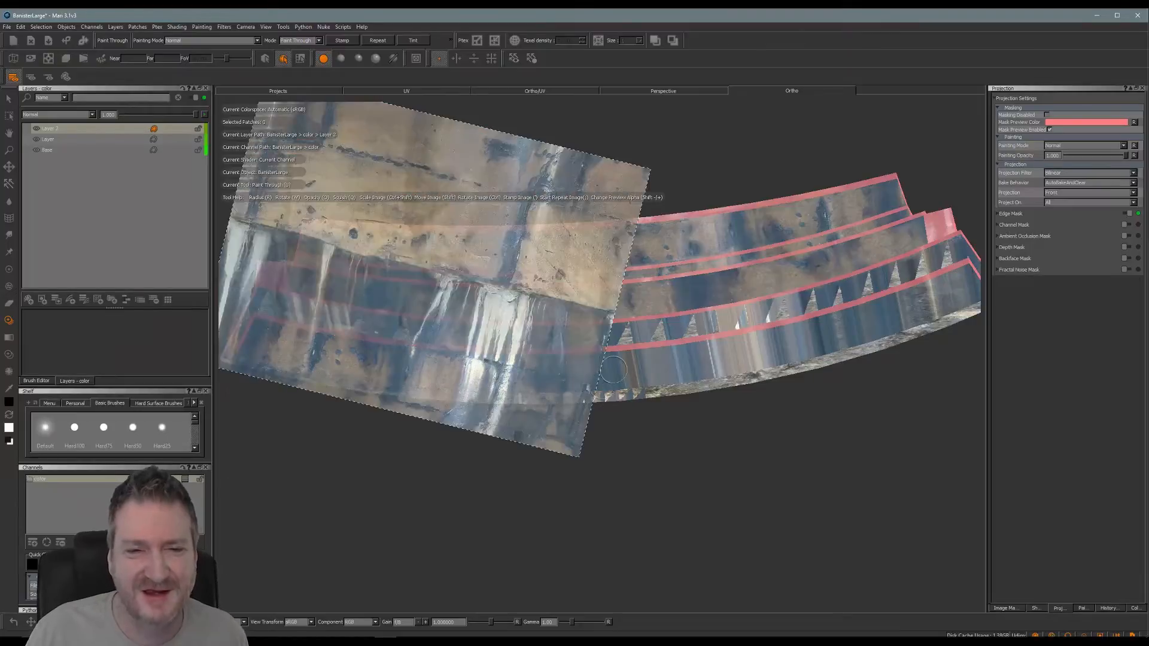
# Straighten the metal image and shift it along the lowermost curved band, painting over the streaks across its middle.
pyautogui.moveTo(554, 346)
pyautogui.keyDown('ctrl'); pyautogui.mouseDown()
pyautogui.moveTo(580, 325)
pyautogui.moveTo(613, 244)
pyautogui.moveTo(617, 333)
pyautogui.mouseUp(); pyautogui.keyUp('ctrl')
pyautogui.moveTo(495, 362); pyautogui.dragTo(477, 360)
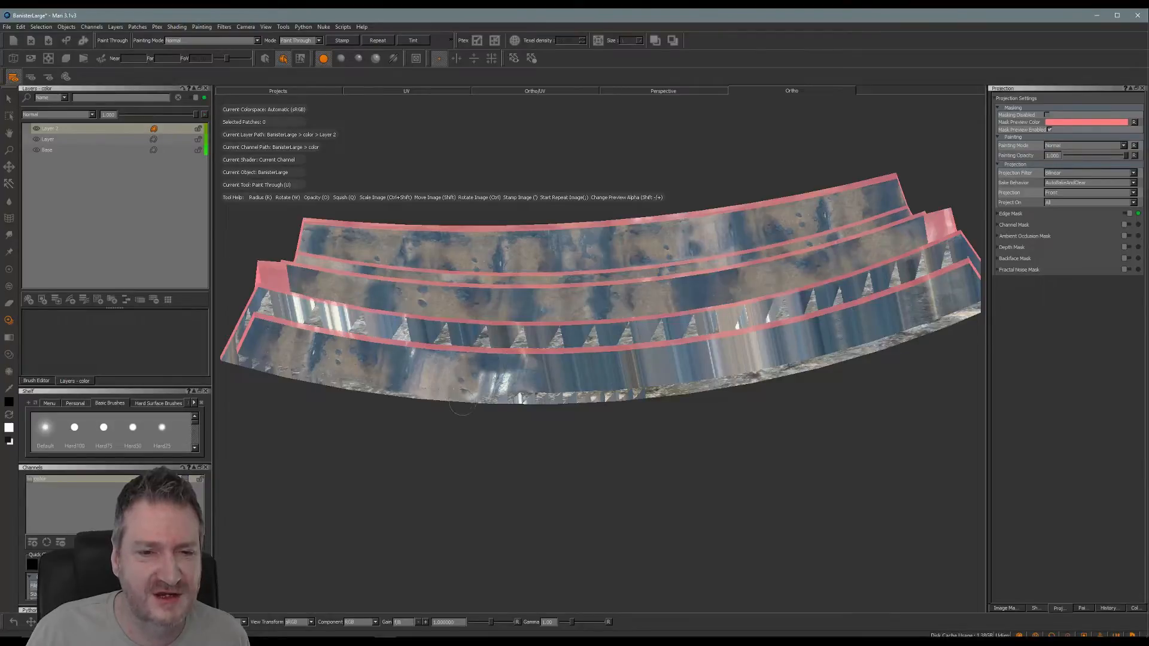
pyautogui.moveTo(462, 406)
pyautogui.mouseDown()
pyautogui.moveTo(491, 386)
pyautogui.moveTo(536, 395)
pyautogui.moveTo(554, 378)
pyautogui.moveTo(521, 371)
pyautogui.moveTo(605, 398)
pyautogui.moveTo(616, 383)
pyautogui.moveTo(608, 368)
pyautogui.moveTo(570, 365)
pyautogui.mouseUp()
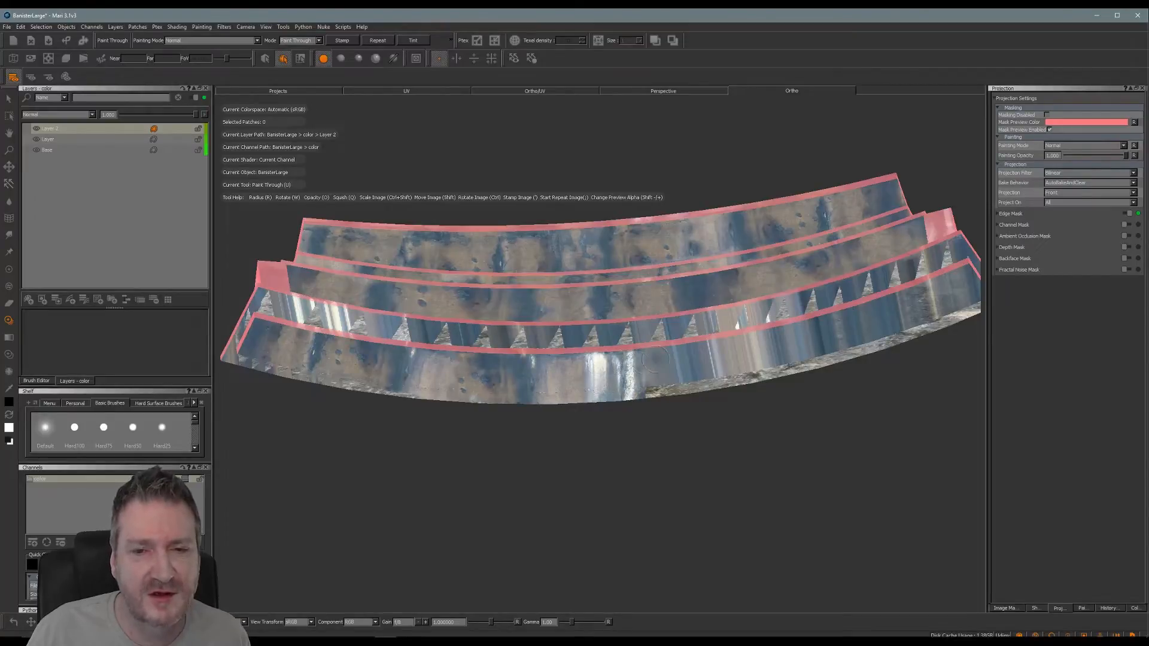
pyautogui.moveTo(619, 409)
pyautogui.mouseDown()
pyautogui.moveTo(513, 431)
pyautogui.moveTo(469, 413)
pyautogui.moveTo(541, 424)
pyautogui.moveTo(546, 445)
pyautogui.mouseUp()
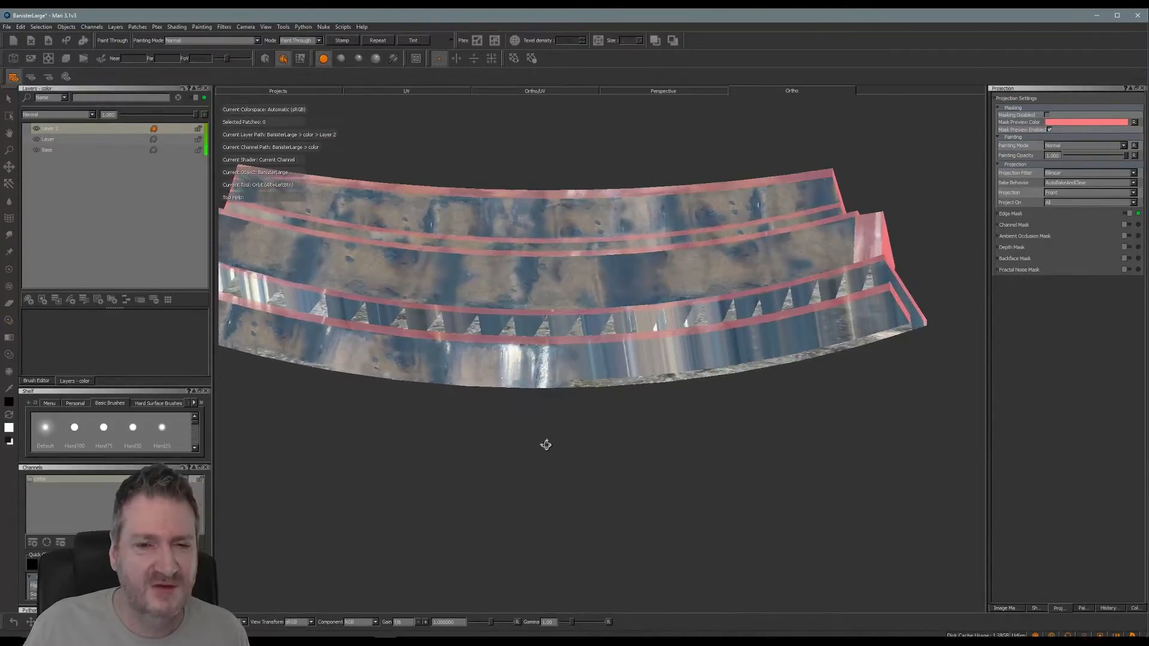
pyautogui.keyDown('shift'); pyautogui.moveTo(588, 351); pyautogui.dragTo(683, 339); pyautogui.keyUp('shift')
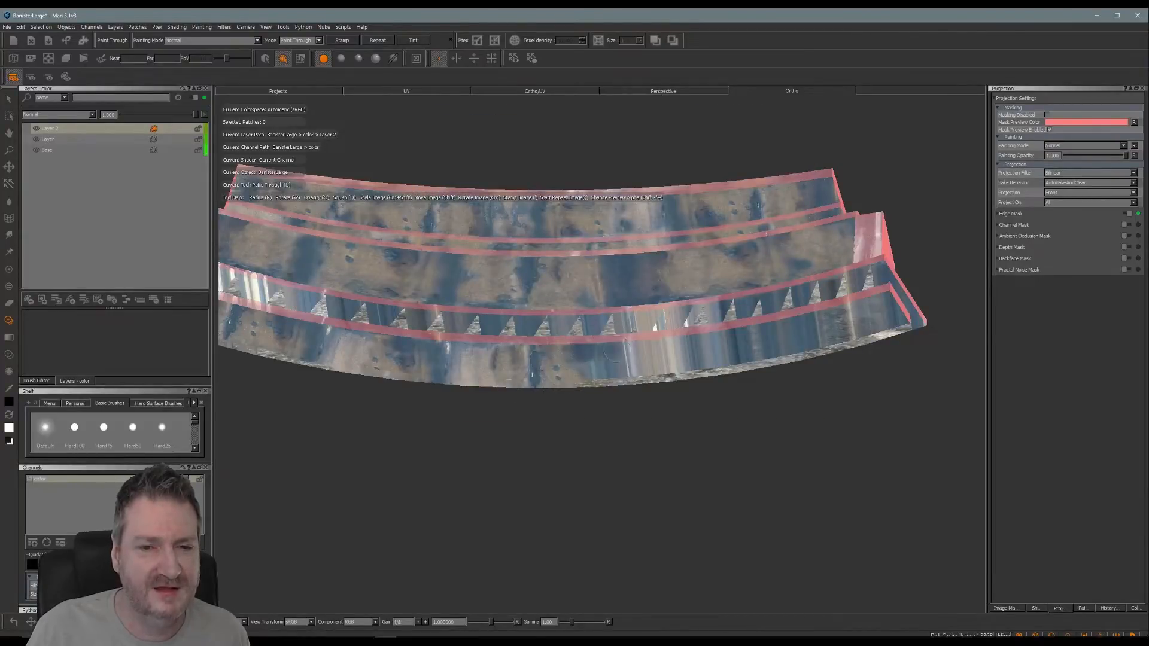
pyautogui.moveTo(613, 364)
pyautogui.mouseDown()
pyautogui.moveTo(667, 332)
pyautogui.moveTo(714, 353)
pyautogui.moveTo(687, 374)
pyautogui.mouseUp()
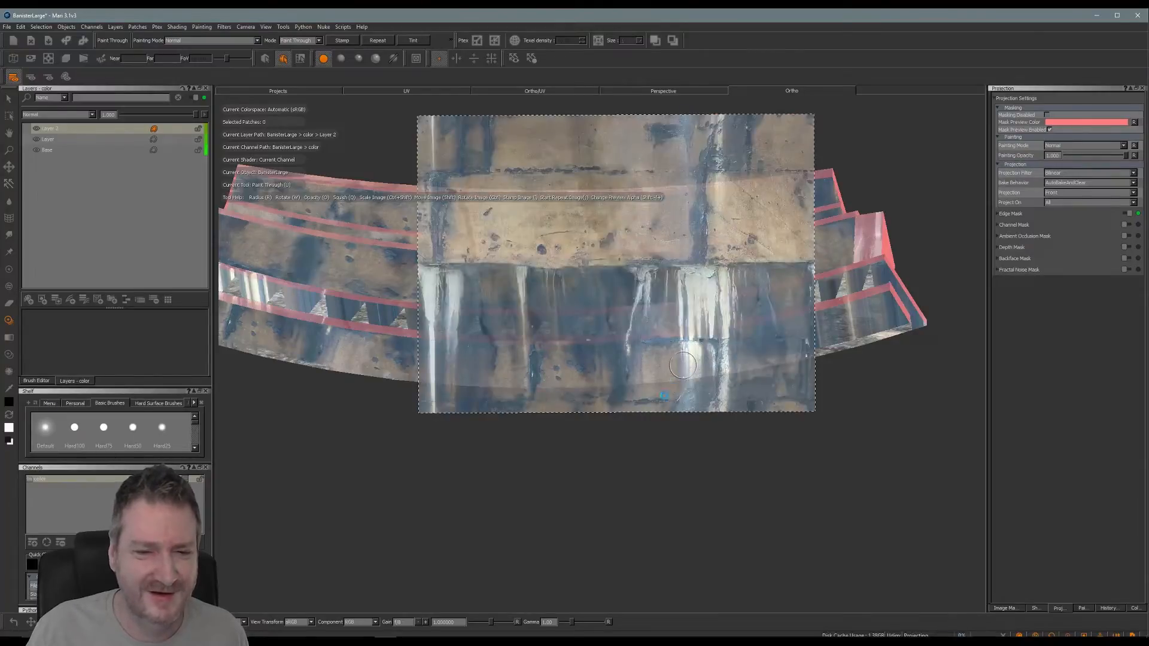
# Tilt and move the metal image to follow the band's rising right part and paint over the streaks up to its end.
pyautogui.moveTo(685, 433)
pyautogui.keyDown('alt'); pyautogui.mouseDown()
pyautogui.moveTo(628, 433)
pyautogui.moveTo(532, 387)
pyautogui.moveTo(655, 443)
pyautogui.moveTo(605, 443)
pyautogui.mouseUp(); pyautogui.keyUp('alt')
pyautogui.press('j')
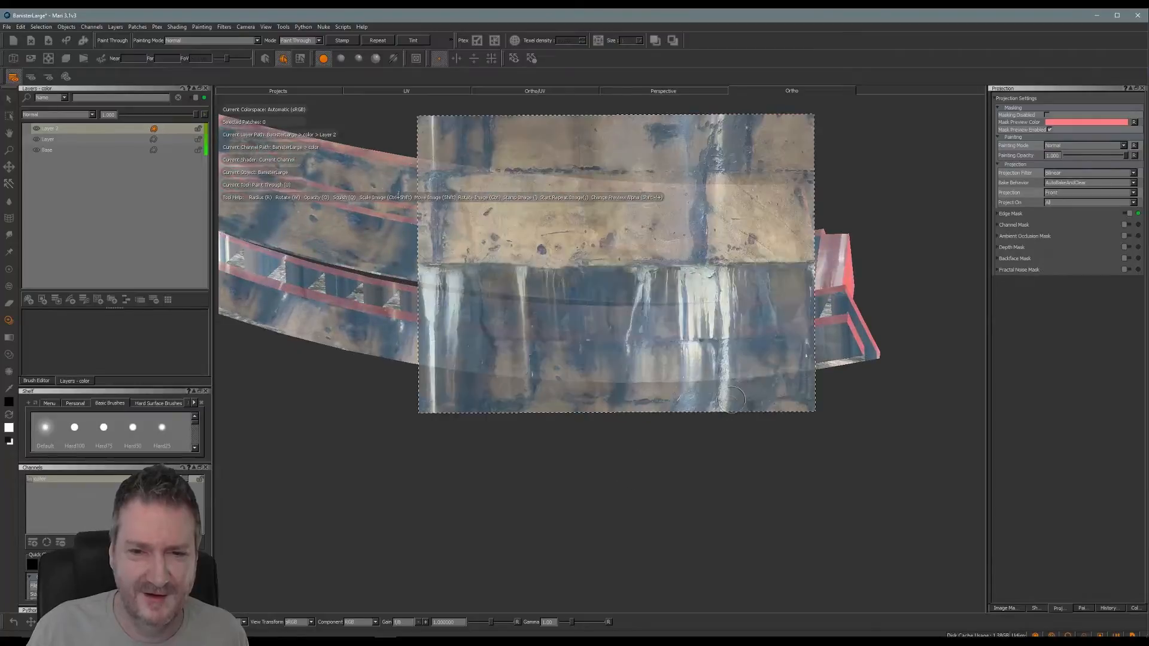
pyautogui.click(731, 400)
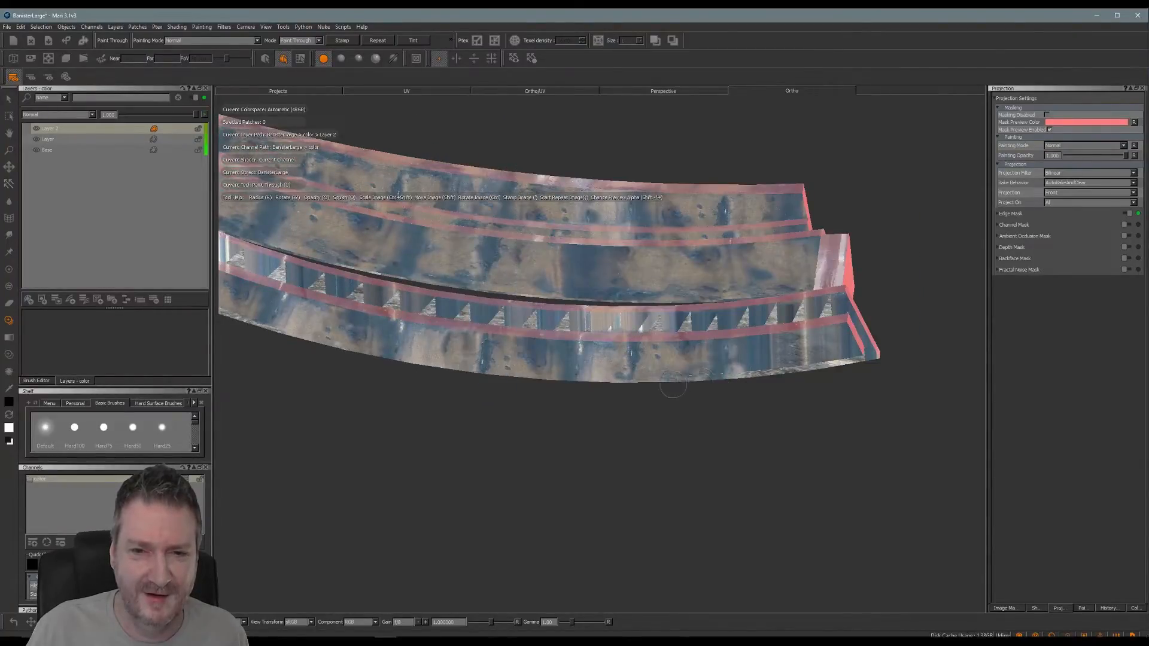
pyautogui.moveTo(687, 359); pyautogui.dragTo(795, 364)
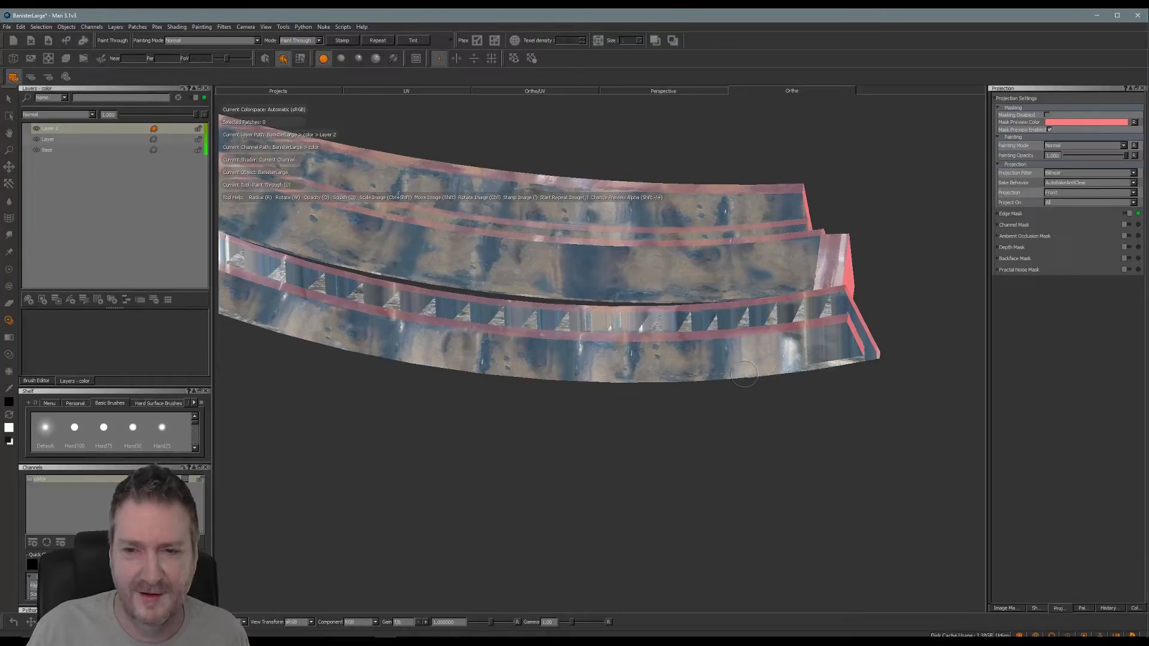
pyautogui.moveTo(713, 350)
pyautogui.keyDown('shift'); pyautogui.mouseDown()
pyautogui.moveTo(830, 351)
pyautogui.moveTo(693, 343)
pyautogui.moveTo(693, 366)
pyautogui.moveTo(843, 362)
pyautogui.moveTo(758, 347)
pyautogui.moveTo(827, 367)
pyautogui.mouseUp(); pyautogui.keyUp('shift')
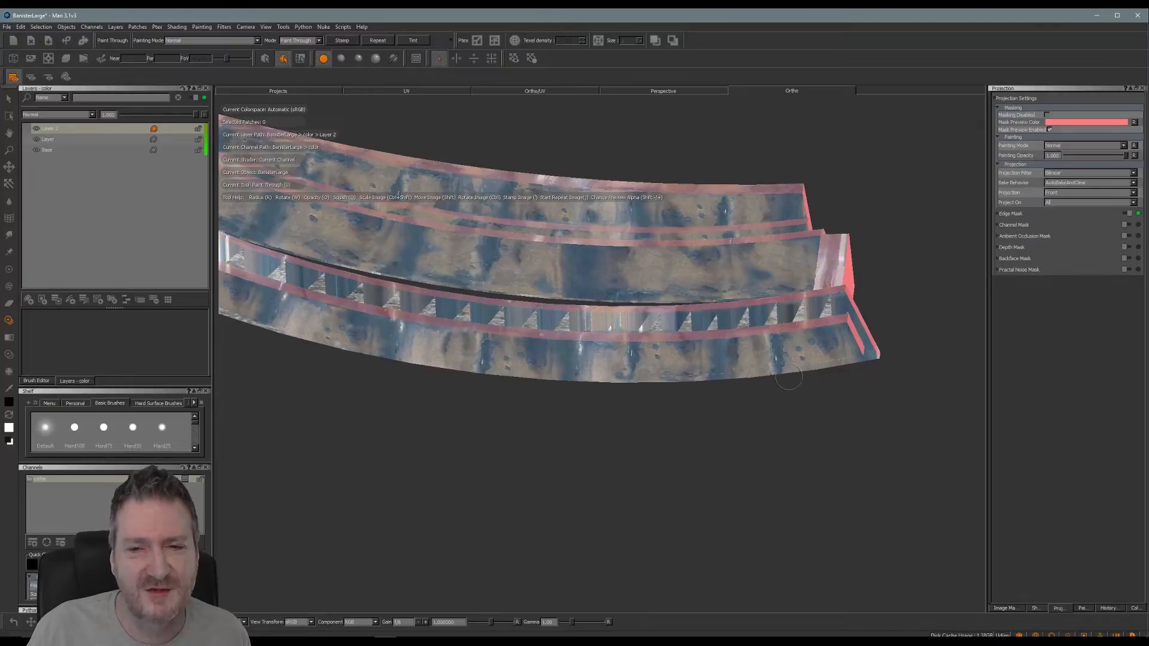
pyautogui.moveTo(789, 377); pyautogui.dragTo(797, 390)
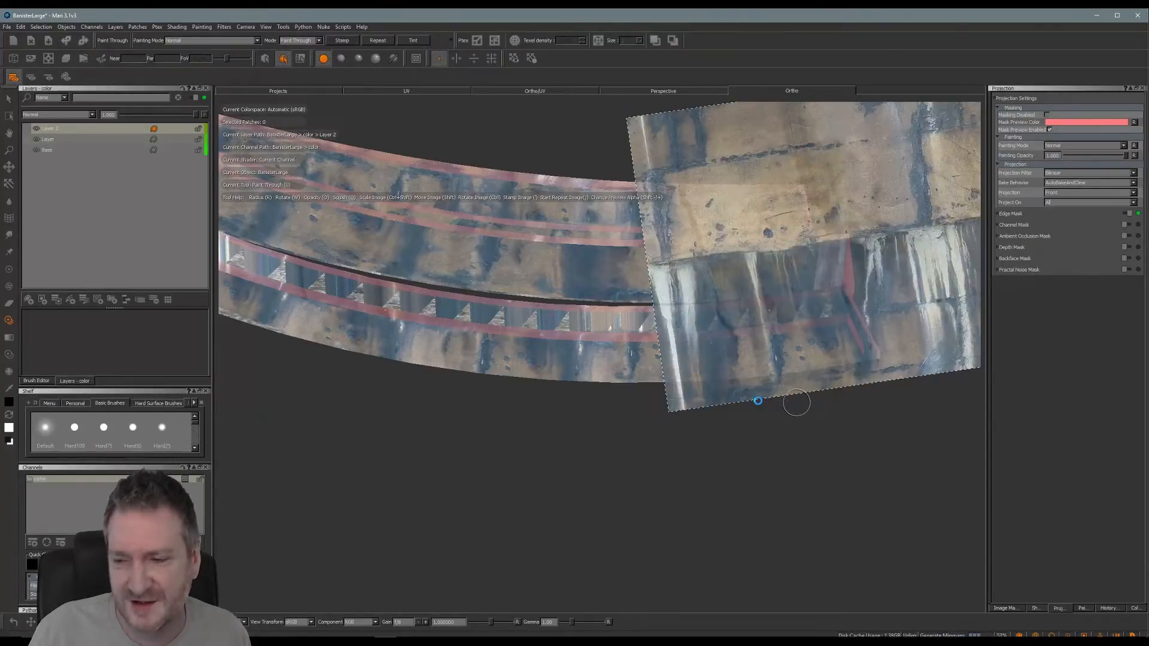
# Tilt the metal image the other way, fit it over the band's right half, and paint along its pale lower edge.
pyautogui.keyDown('alt'); pyautogui.moveTo(710, 455); pyautogui.dragTo(761, 441, button='middle'); pyautogui.keyUp('alt')
pyautogui.moveTo(723, 426)
pyautogui.keyDown('alt'); pyautogui.mouseDown()
pyautogui.moveTo(736, 413)
pyautogui.moveTo(723, 428)
pyautogui.mouseUp(); pyautogui.keyUp('alt')
pyautogui.keyDown('alt'); pyautogui.moveTo(710, 428); pyautogui.dragTo(699, 433, button='middle'); pyautogui.keyUp('alt')
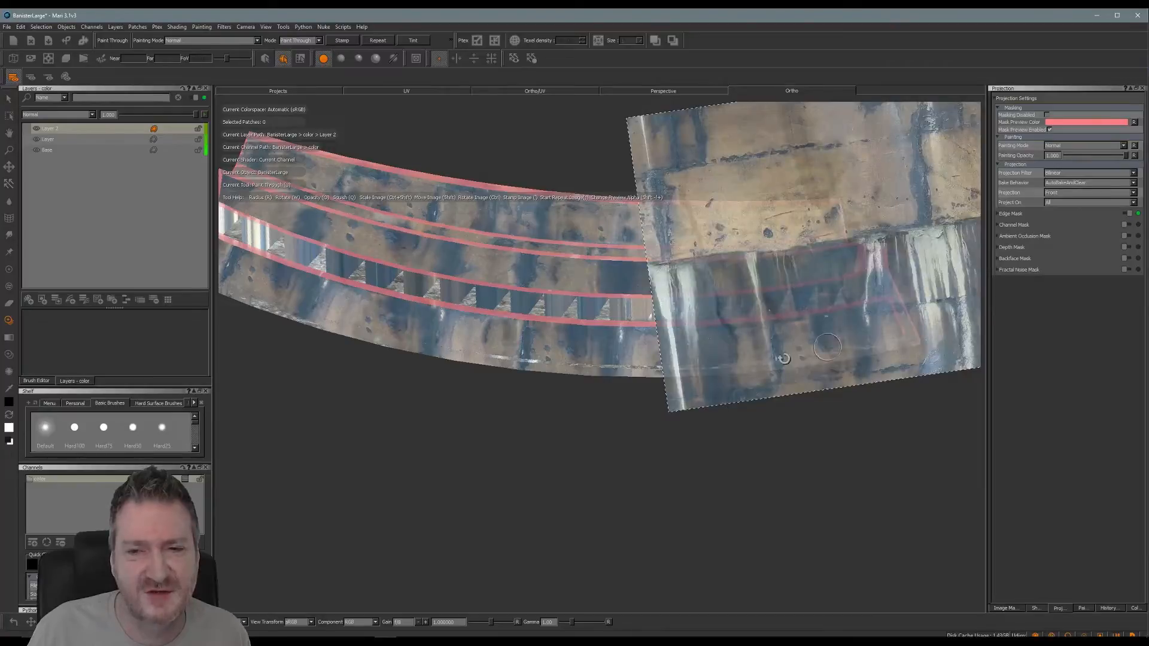
pyautogui.moveTo(784, 358)
pyautogui.keyDown('ctrl'); pyautogui.mouseDown()
pyautogui.moveTo(736, 353)
pyautogui.moveTo(712, 307)
pyautogui.mouseUp(); pyautogui.keyUp('ctrl')
pyautogui.moveTo(836, 316)
pyautogui.keyDown('ctrl'); pyautogui.keyDown('shift'); pyautogui.mouseDown()
pyautogui.moveTo(722, 354)
pyautogui.moveTo(674, 346)
pyautogui.moveTo(698, 337)
pyautogui.mouseUp(); pyautogui.keyUp('shift'); pyautogui.keyUp('ctrl')
pyautogui.moveTo(722, 358)
pyautogui.keyDown('shift'); pyautogui.mouseDown()
pyautogui.moveTo(758, 356)
pyautogui.moveTo(751, 365)
pyautogui.moveTo(689, 339)
pyautogui.moveTo(700, 331)
pyautogui.mouseUp(); pyautogui.keyUp('shift')
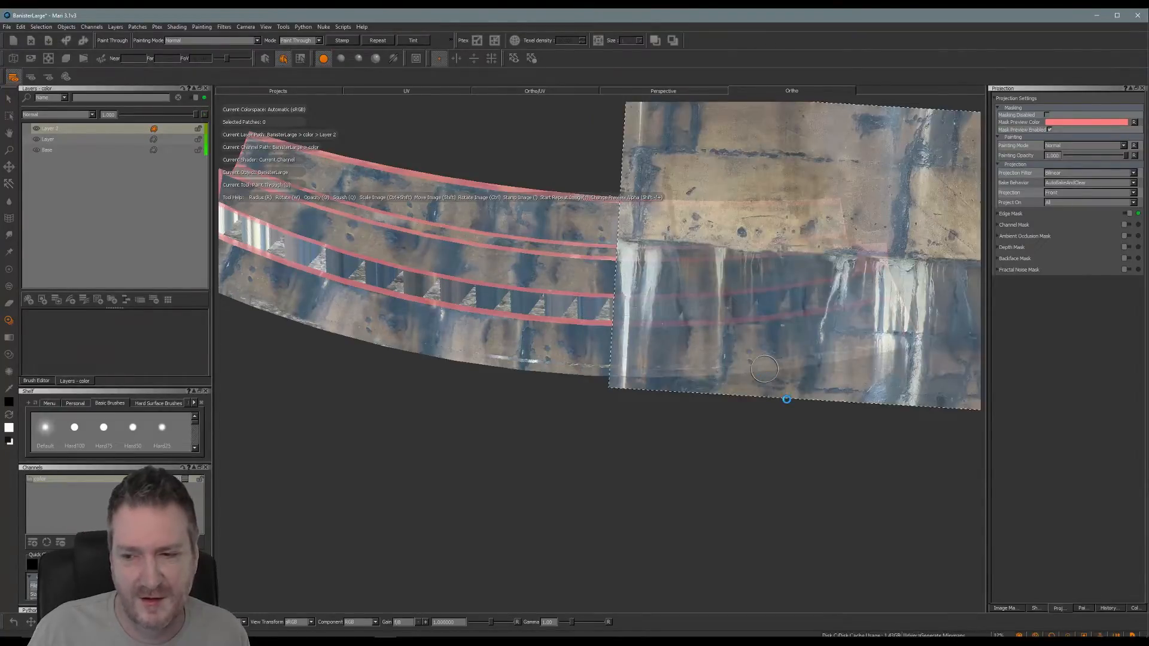
pyautogui.press('r')
pyautogui.moveTo(820, 410)
pyautogui.keyDown('alt'); pyautogui.mouseDown(button='middle')
pyautogui.moveTo(834, 426)
pyautogui.moveTo(740, 401)
pyautogui.mouseUp(button='middle'); pyautogui.keyUp('alt')
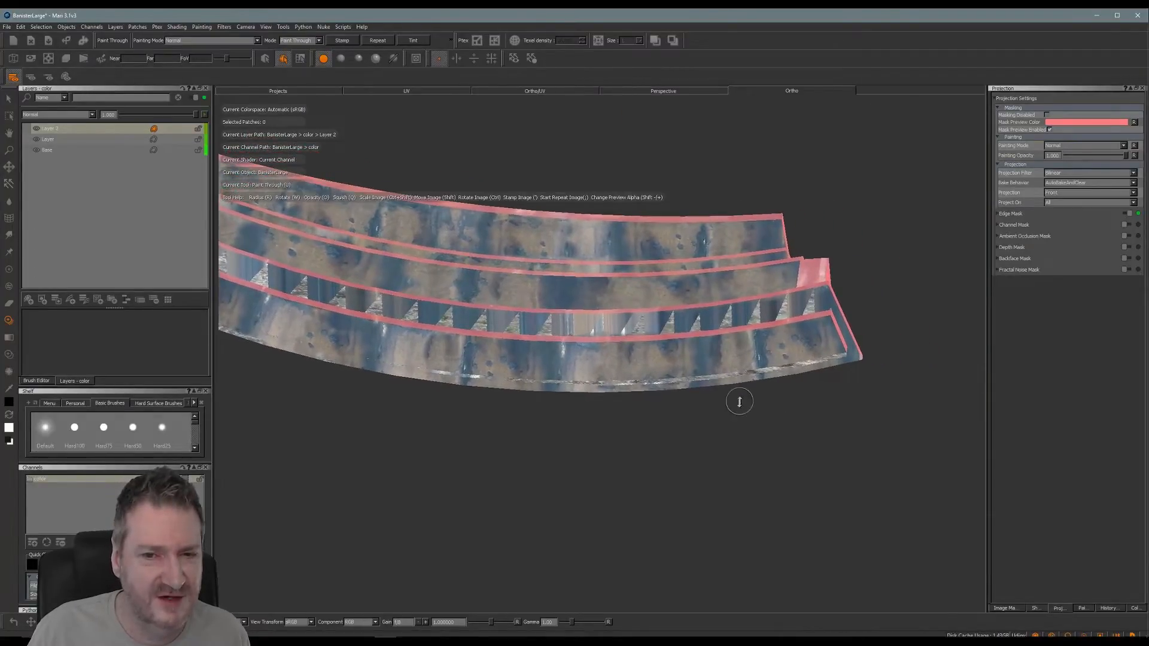
# Try painting the band's far right end with the metal image moved over it, and undo the last stroke.
pyautogui.keyDown('shift'); pyautogui.moveTo(808, 332); pyautogui.dragTo(724, 259); pyautogui.keyUp('shift')
pyautogui.keyDown('shift'); pyautogui.moveTo(732, 327); pyautogui.dragTo(740, 336); pyautogui.keyUp('shift')
pyautogui.moveTo(723, 259); pyautogui.dragTo(732, 327)
pyautogui.moveTo(783, 348)
pyautogui.mouseDown()
pyautogui.moveTo(824, 352)
pyautogui.moveTo(801, 335)
pyautogui.mouseUp()
pyautogui.hotkey('ctrl', 'z')
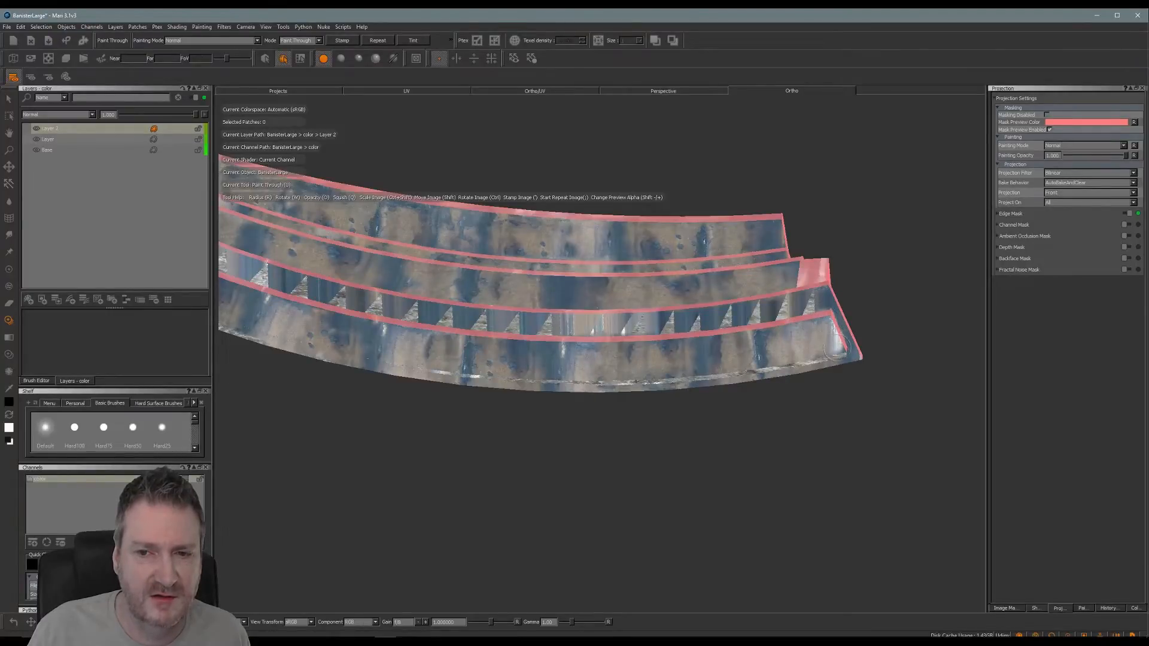
# Shift the metal image slightly and paint out the pale streak at the lowermost band's far right end.
pyautogui.moveTo(838, 350); pyautogui.dragTo(835, 356)
pyautogui.moveTo(834, 356)
pyautogui.keyDown('shift'); pyautogui.mouseDown()
pyautogui.moveTo(860, 354)
pyautogui.moveTo(829, 331)
pyautogui.moveTo(828, 374)
pyautogui.mouseUp(); pyautogui.keyUp('shift')
pyautogui.press('b')
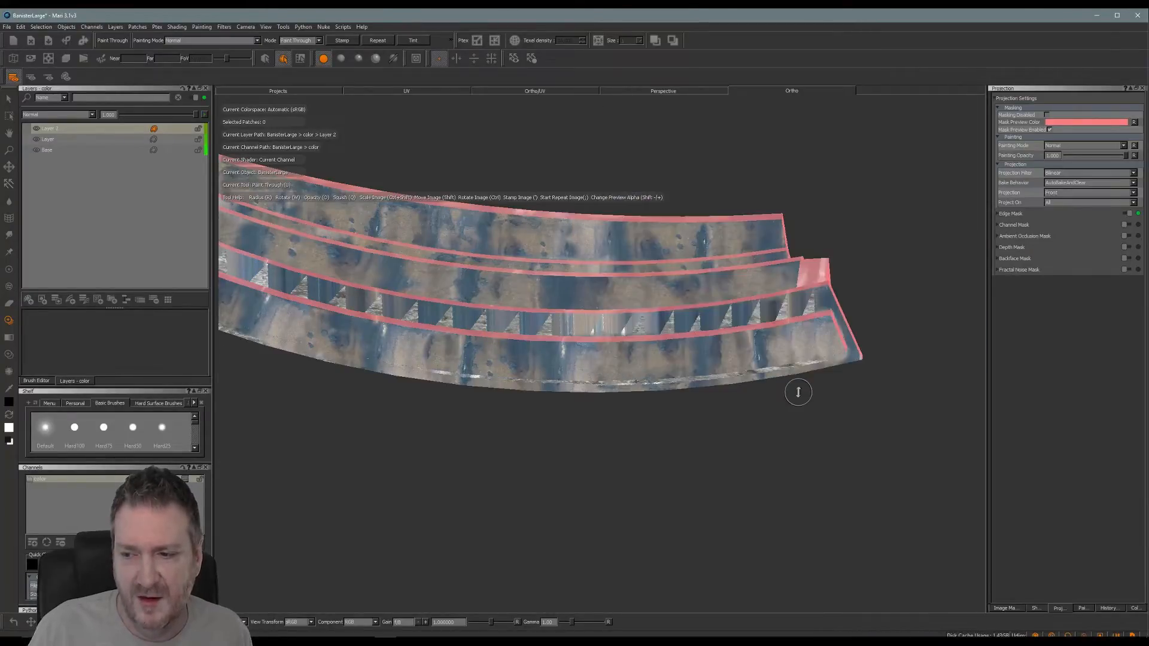
# Place the metal image over the front band's middle and right half and paint along its pale lower edge.
pyautogui.moveTo(749, 389)
pyautogui.keyDown('alt'); pyautogui.mouseDown(button='middle')
pyautogui.moveTo(767, 391)
pyautogui.moveTo(754, 408)
pyautogui.mouseUp(button='middle'); pyautogui.keyUp('alt')
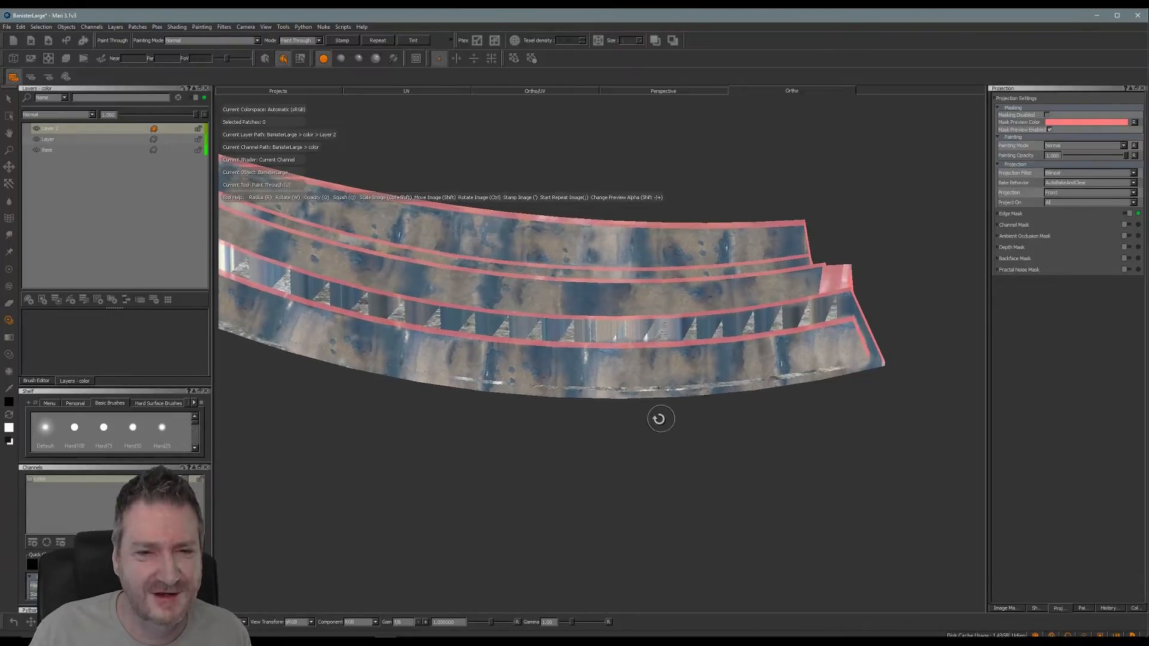
pyautogui.keyDown('alt'); pyautogui.moveTo(544, 392); pyautogui.dragTo(688, 441); pyautogui.keyUp('alt')
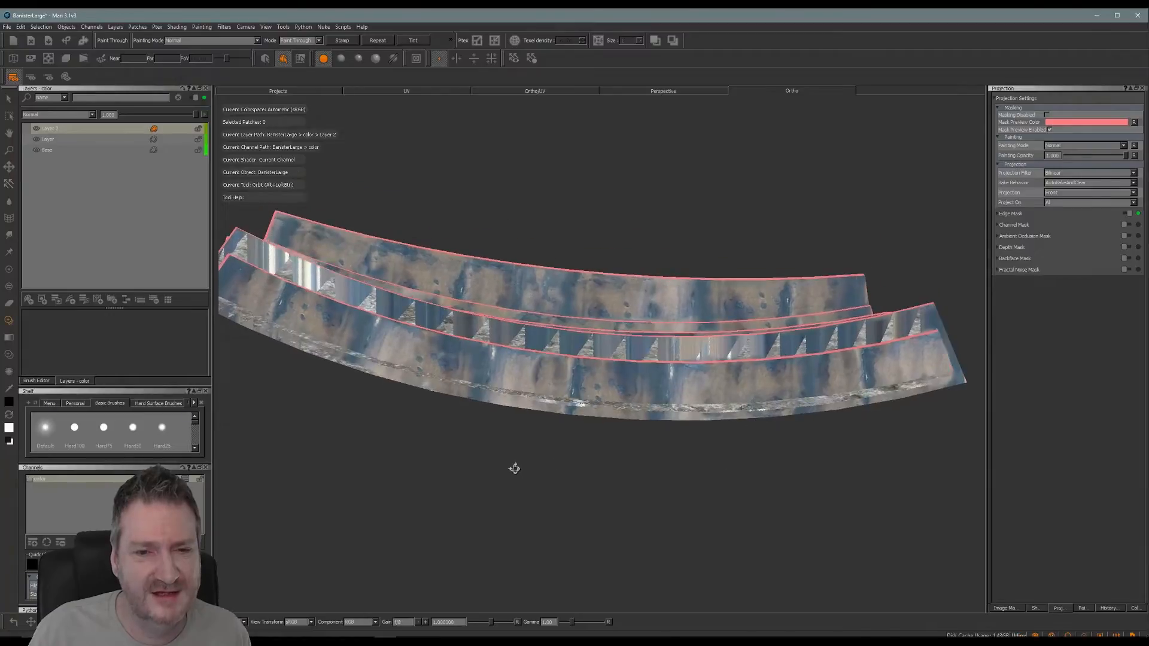
pyautogui.moveTo(513, 467)
pyautogui.keyDown('alt'); pyautogui.mouseDown()
pyautogui.moveTo(503, 505)
pyautogui.moveTo(579, 465)
pyautogui.moveTo(569, 435)
pyautogui.moveTo(601, 437)
pyautogui.mouseUp(); pyautogui.keyUp('alt')
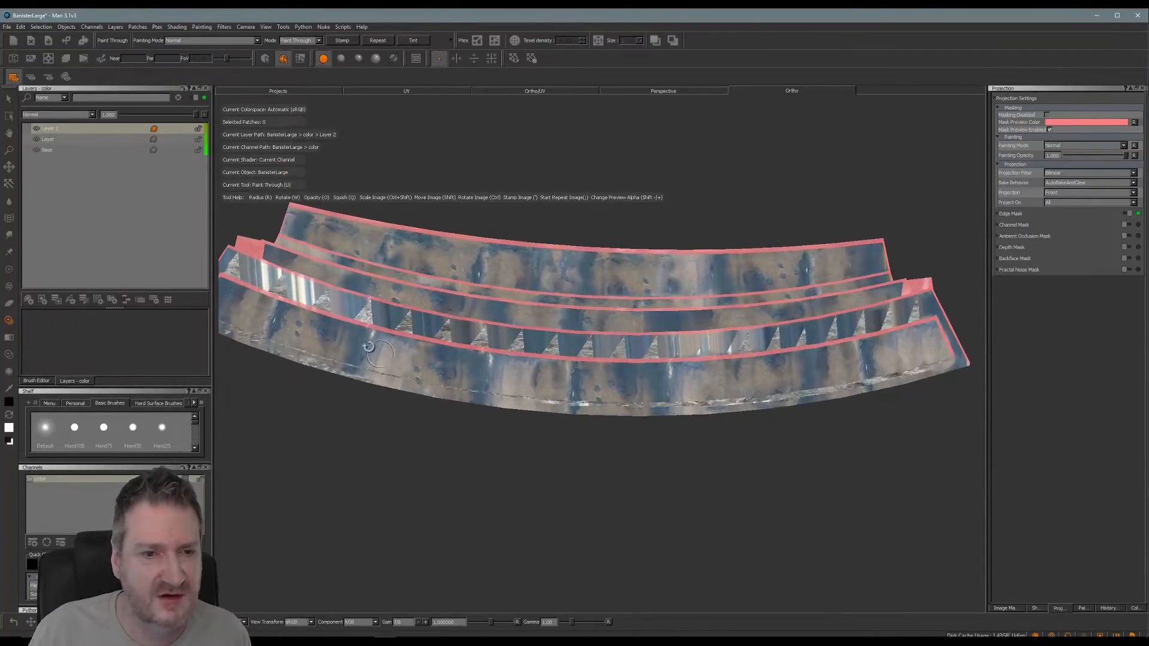
pyautogui.moveTo(782, 283)
pyautogui.keyDown('shift'); pyautogui.mouseDown()
pyautogui.moveTo(616, 228)
pyautogui.moveTo(616, 282)
pyautogui.moveTo(578, 287)
pyautogui.moveTo(569, 313)
pyautogui.moveTo(501, 212)
pyautogui.moveTo(502, 300)
pyautogui.moveTo(553, 365)
pyautogui.moveTo(643, 318)
pyautogui.moveTo(584, 325)
pyautogui.moveTo(573, 302)
pyautogui.moveTo(582, 386)
pyautogui.moveTo(584, 236)
pyautogui.moveTo(588, 382)
pyautogui.moveTo(576, 374)
pyautogui.mouseUp(); pyautogui.keyUp('shift')
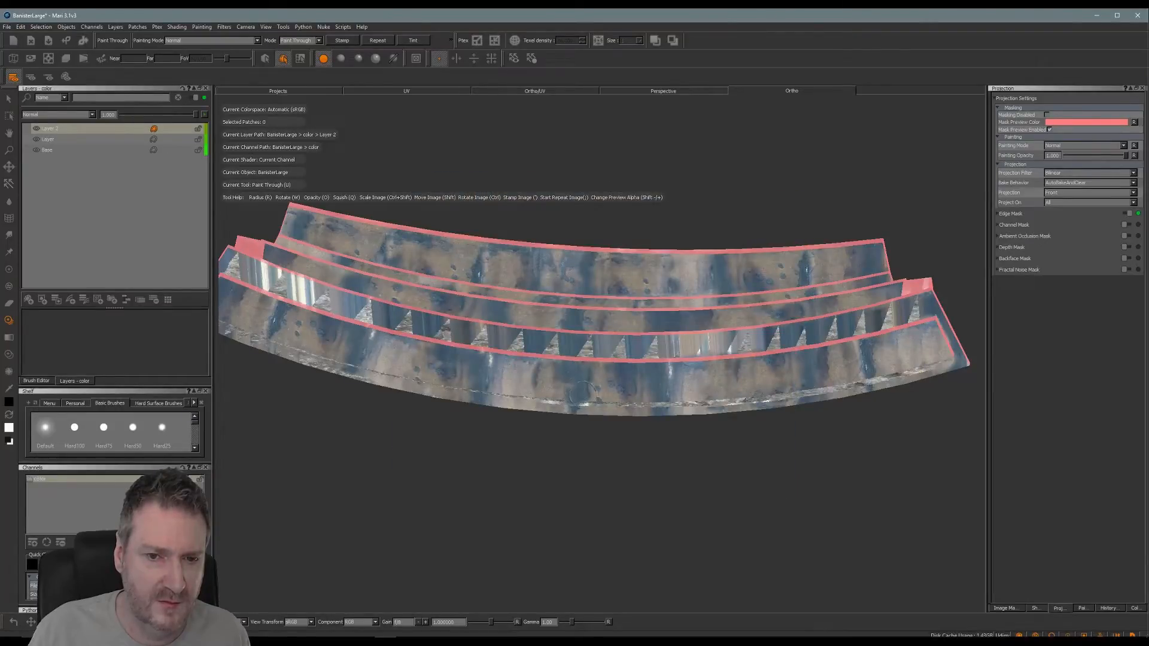
pyautogui.moveTo(579, 369)
pyautogui.mouseDown()
pyautogui.moveTo(616, 372)
pyautogui.moveTo(585, 390)
pyautogui.moveTo(585, 406)
pyautogui.moveTo(732, 335)
pyautogui.mouseUp()
pyautogui.keyDown('shift'); pyautogui.moveTo(720, 341); pyautogui.dragTo(721, 338); pyautogui.keyUp('shift')
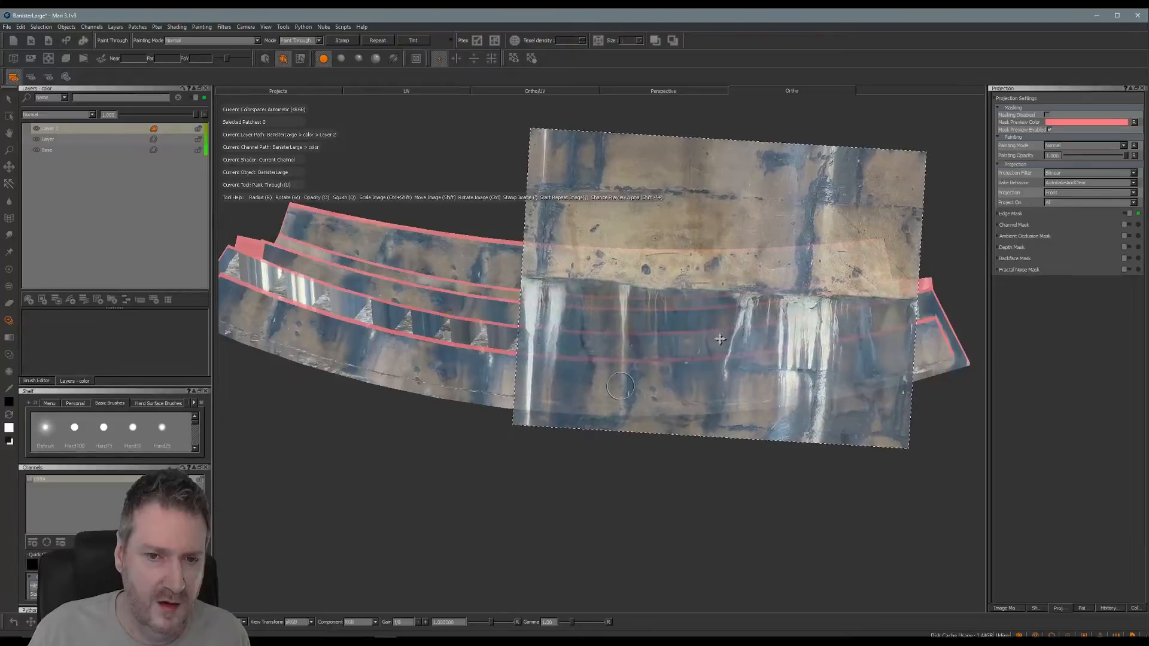
pyautogui.moveTo(598, 396); pyautogui.dragTo(649, 405)
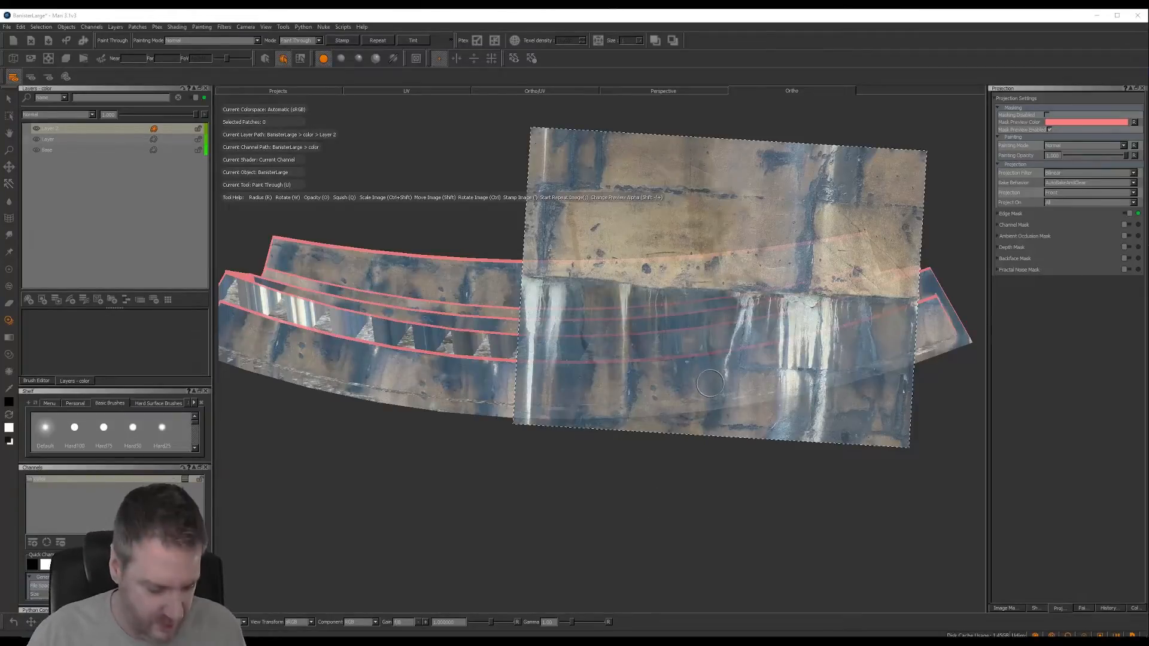
pyautogui.moveTo(705, 373)
pyautogui.keyDown('shift'); pyautogui.mouseDown()
pyautogui.moveTo(592, 281)
pyautogui.moveTo(746, 315)
pyautogui.moveTo(732, 311)
pyautogui.moveTo(803, 342)
pyautogui.mouseUp(); pyautogui.keyUp('shift')
pyautogui.moveTo(675, 382)
pyautogui.mouseDown()
pyautogui.moveTo(677, 365)
pyautogui.moveTo(723, 388)
pyautogui.mouseUp()
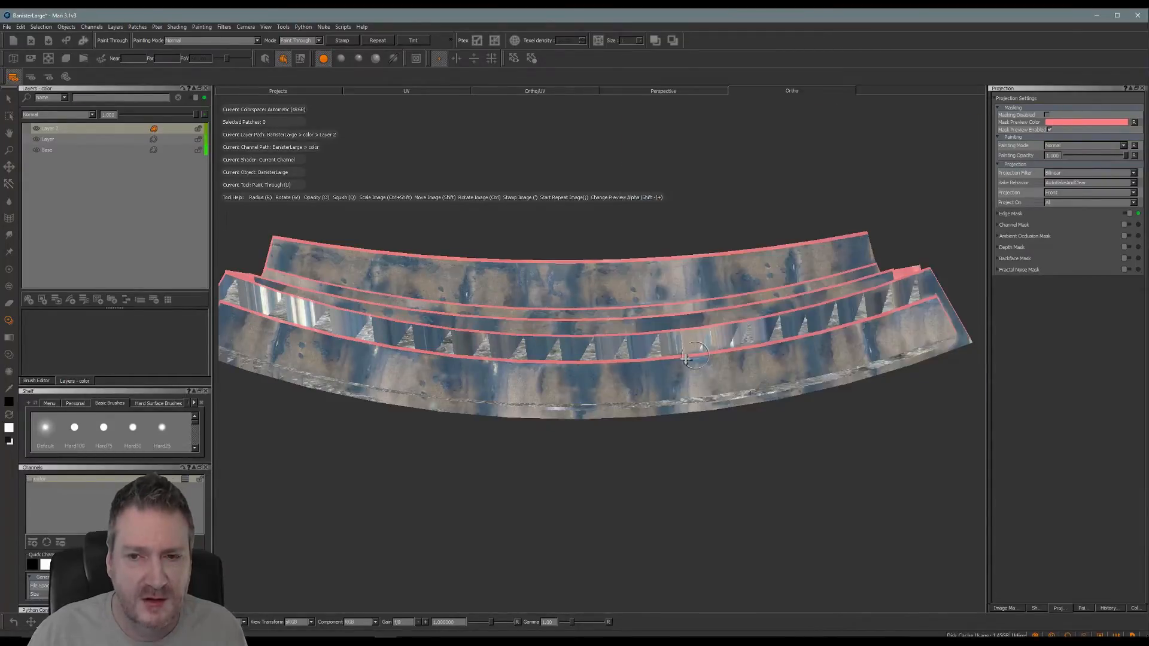
# Move the metal image over the front band's right end and paint its outer corner.
pyautogui.keyDown('alt'); pyautogui.moveTo(686, 359); pyautogui.dragTo(515, 370, button='middle'); pyautogui.keyUp('alt')
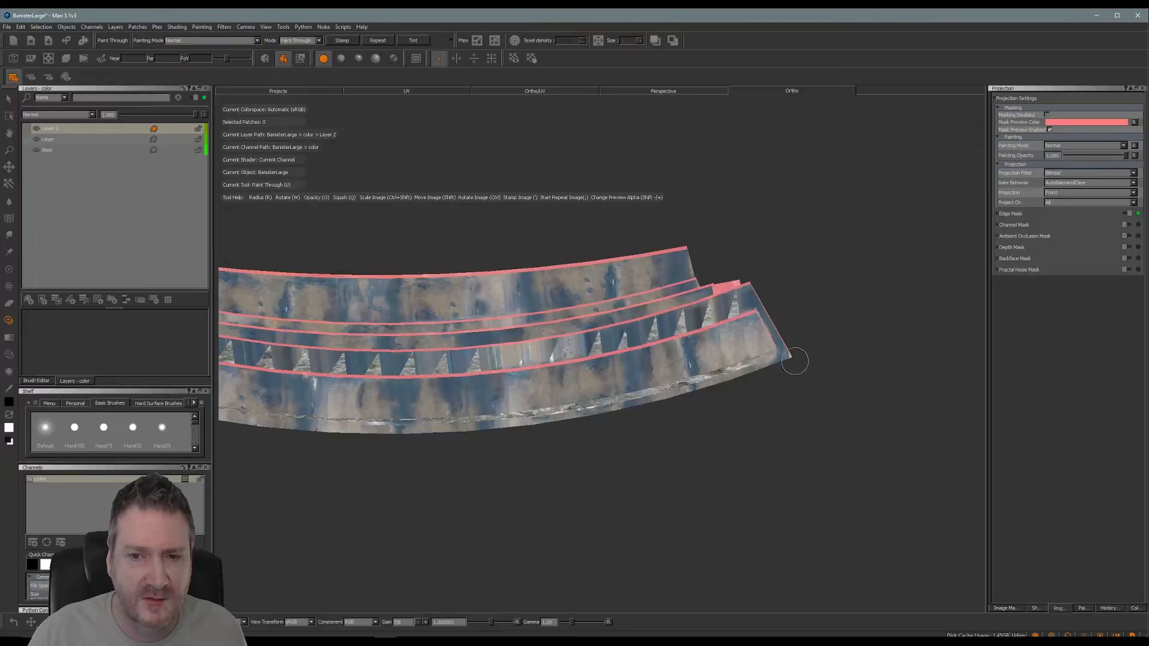
pyautogui.moveTo(818, 361)
pyautogui.keyDown('shift'); pyautogui.mouseDown()
pyautogui.moveTo(858, 308)
pyautogui.moveTo(895, 336)
pyautogui.moveTo(933, 343)
pyautogui.mouseUp(); pyautogui.keyUp('shift')
pyautogui.click(794, 360)
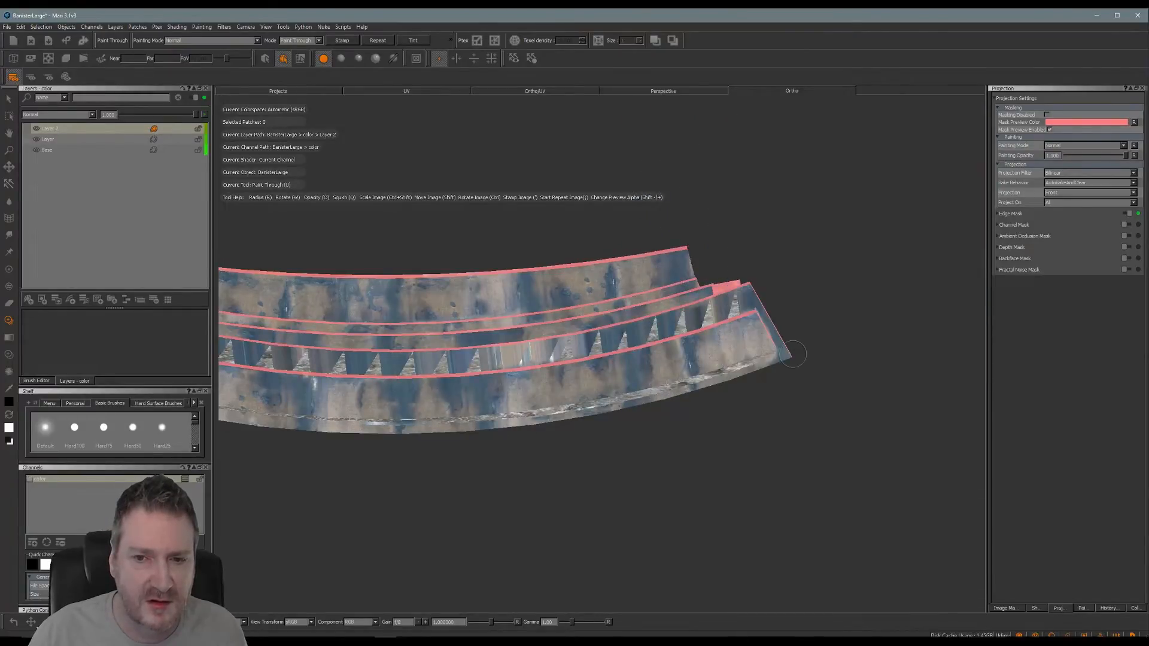
pyautogui.press('b')
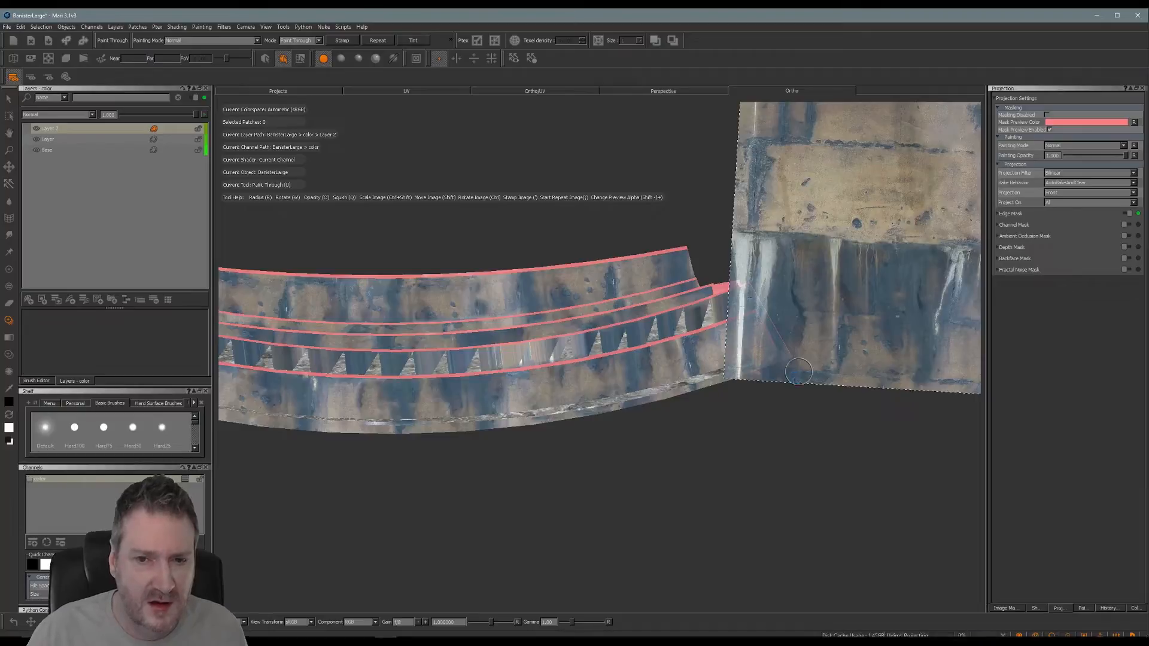
# Shift the metal image back to the front band's middle and left half and paint above its lower edge seam.
pyautogui.keyDown('alt'); pyautogui.moveTo(523, 360); pyautogui.dragTo(733, 369, button='middle'); pyautogui.keyUp('alt')
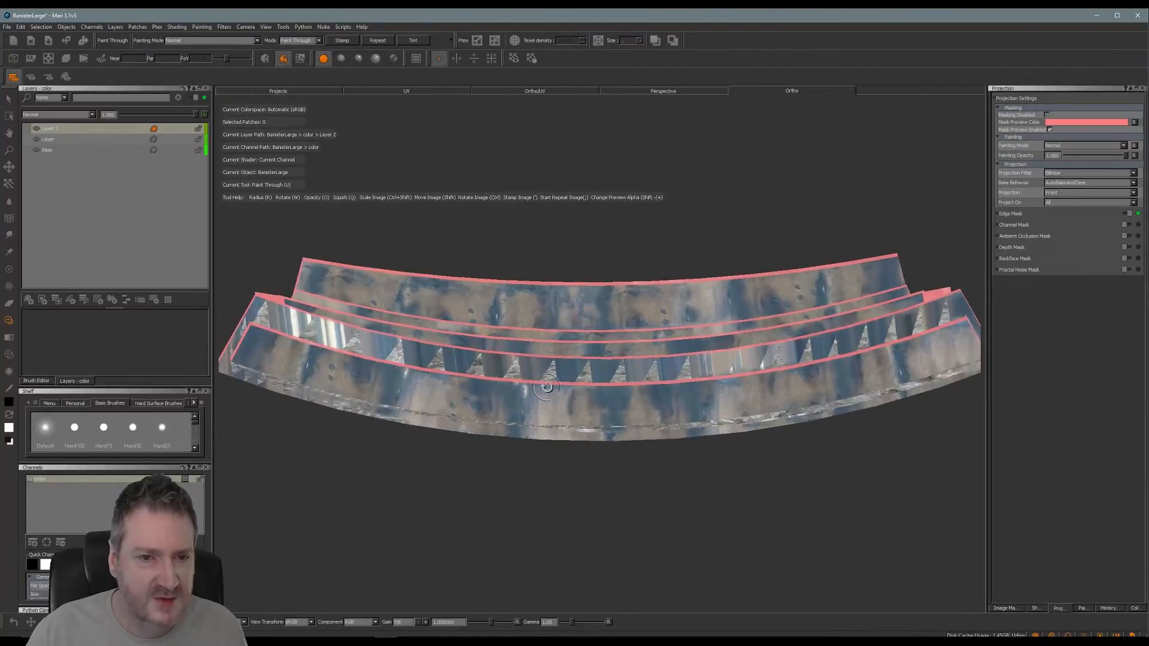
pyautogui.keyDown('shift'); pyautogui.moveTo(843, 322); pyautogui.dragTo(585, 346); pyautogui.keyUp('shift')
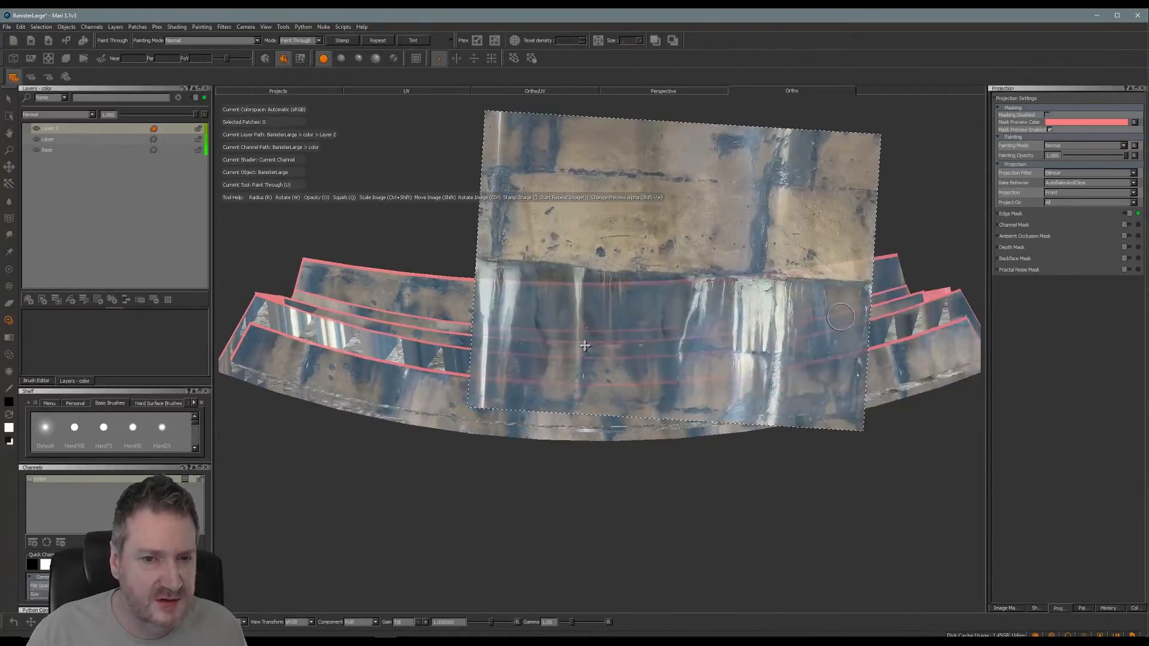
pyautogui.moveTo(527, 399)
pyautogui.mouseDown()
pyautogui.moveTo(389, 387)
pyautogui.moveTo(403, 376)
pyautogui.moveTo(416, 406)
pyautogui.mouseUp()
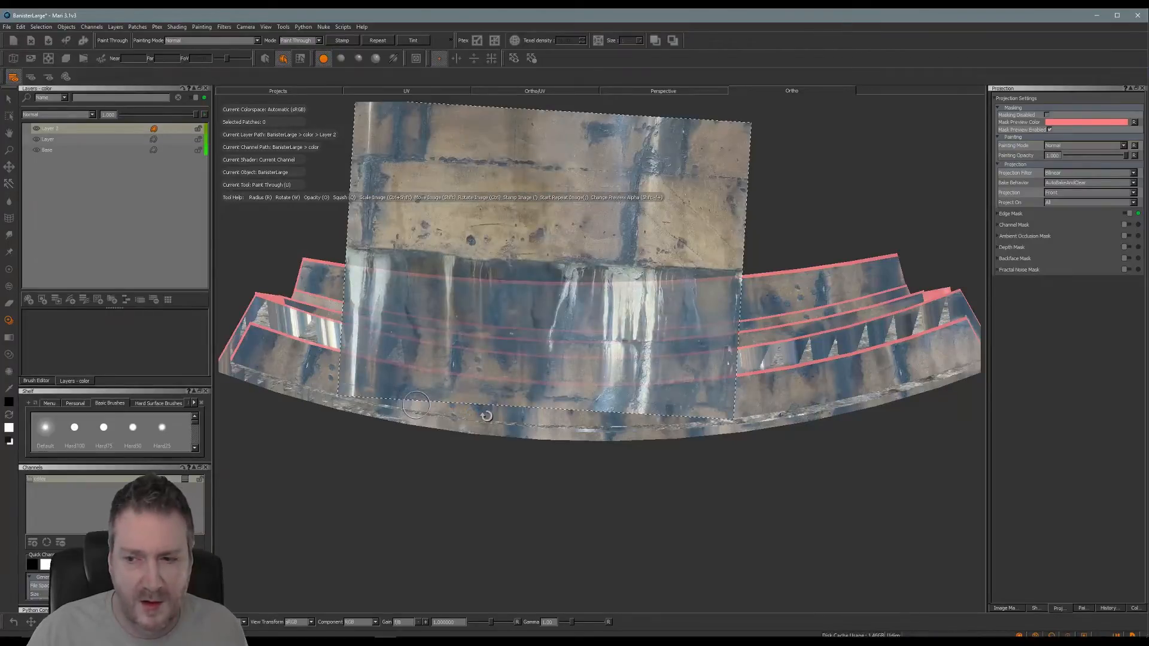
pyautogui.moveTo(486, 415)
pyautogui.keyDown('alt'); pyautogui.mouseDown(button='middle')
pyautogui.moveTo(602, 423)
pyautogui.moveTo(569, 422)
pyautogui.mouseUp(button='middle'); pyautogui.keyUp('alt')
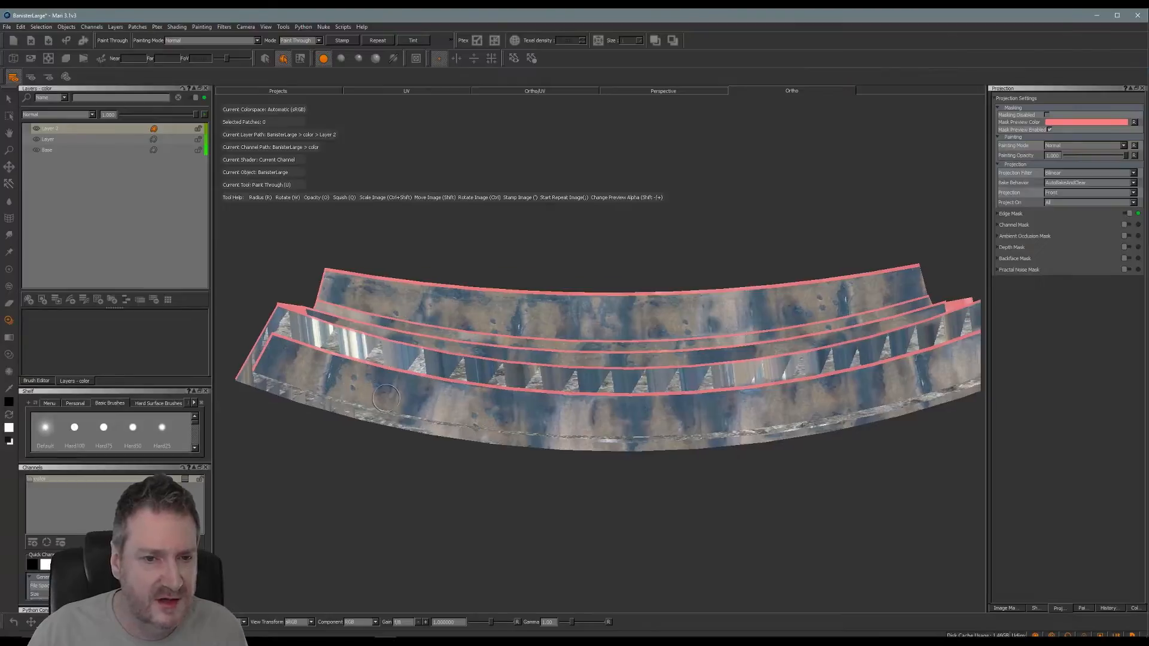
pyautogui.moveTo(531, 425)
pyautogui.keyDown('alt'); pyautogui.mouseDown(button='middle')
pyautogui.moveTo(580, 411)
pyautogui.moveTo(587, 394)
pyautogui.mouseUp(button='middle'); pyautogui.keyUp('alt')
pyautogui.moveTo(598, 346)
pyautogui.keyDown('shift'); pyautogui.mouseDown()
pyautogui.moveTo(644, 288)
pyautogui.moveTo(634, 294)
pyautogui.moveTo(697, 338)
pyautogui.moveTo(705, 364)
pyautogui.mouseUp(); pyautogui.keyUp('shift')
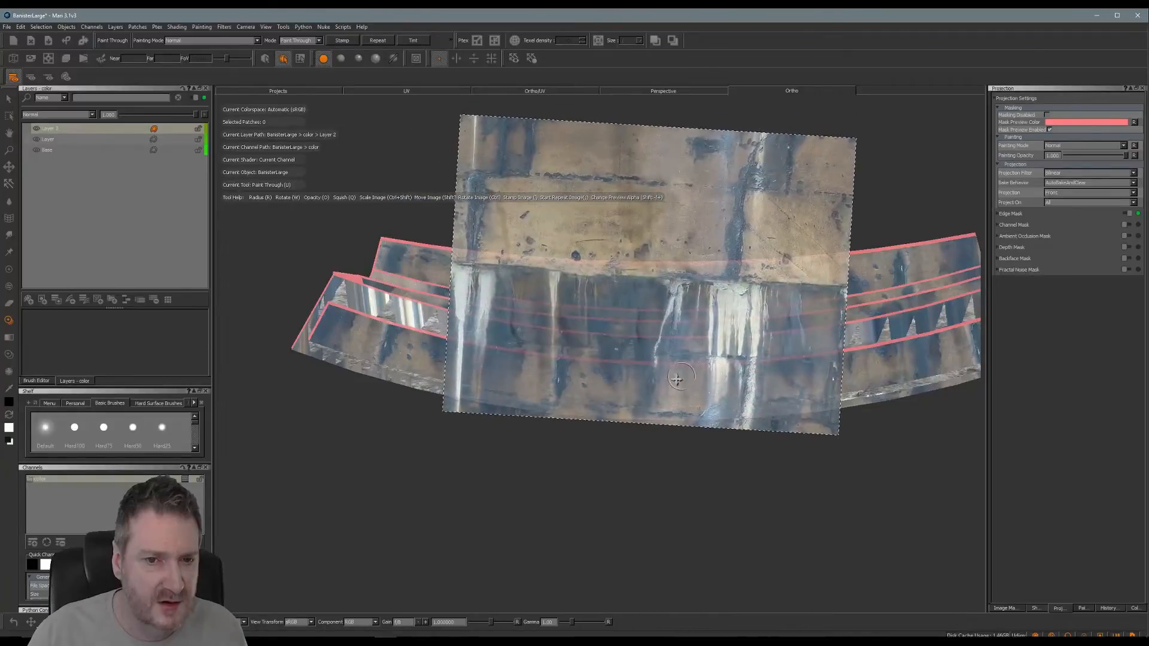
pyautogui.moveTo(535, 394); pyautogui.dragTo(531, 389)
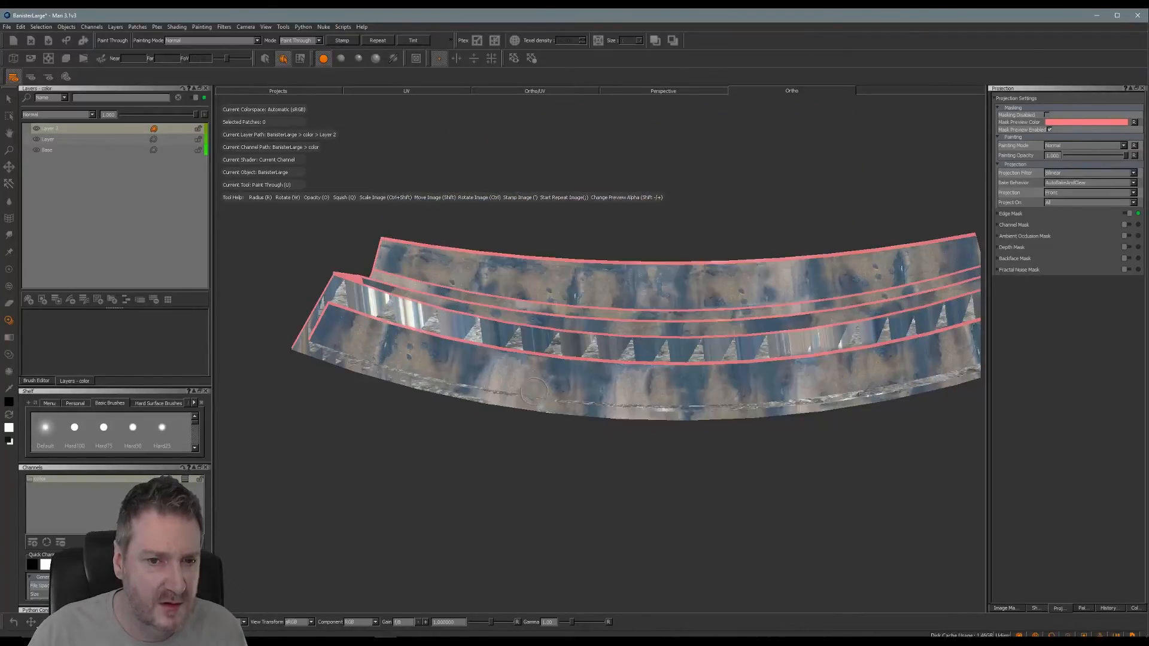
pyautogui.moveTo(568, 356)
pyautogui.keyDown('shift'); pyautogui.mouseDown()
pyautogui.moveTo(511, 326)
pyautogui.moveTo(414, 342)
pyautogui.moveTo(466, 347)
pyautogui.moveTo(405, 348)
pyautogui.moveTo(443, 361)
pyautogui.moveTo(422, 353)
pyautogui.mouseUp(); pyautogui.keyUp('shift')
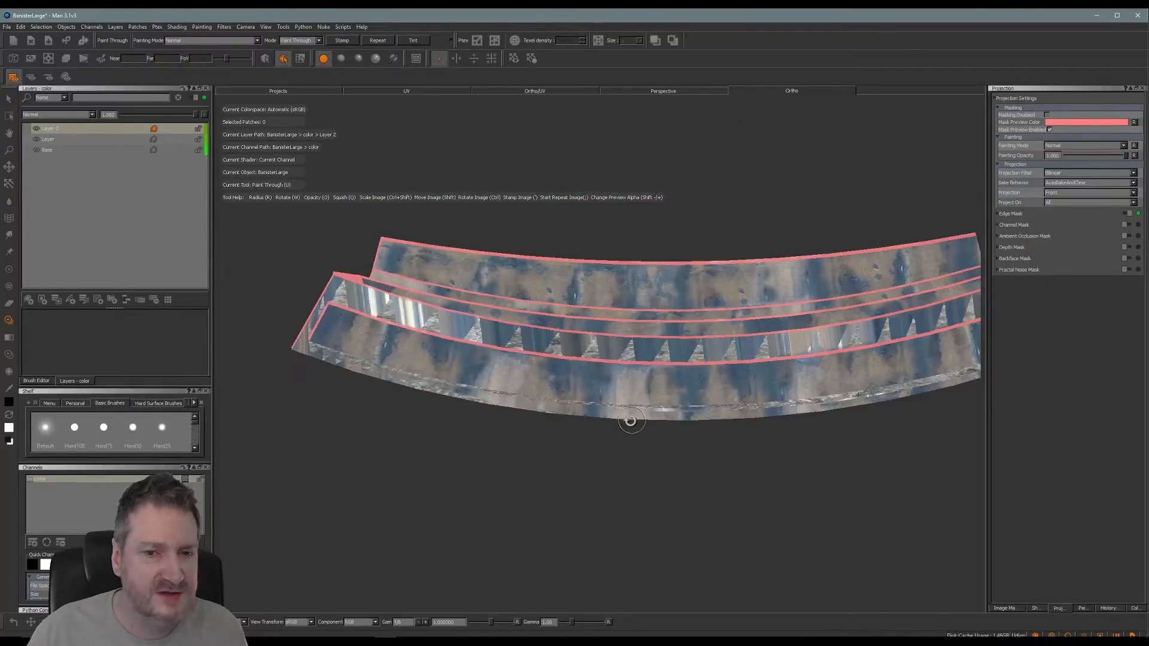
# Turn to the banister's underside, place the metal image over the narrow noisy strip, and paint it from its left end.
pyautogui.moveTo(632, 421)
pyautogui.keyDown('alt'); pyautogui.mouseDown()
pyautogui.moveTo(575, 442)
pyautogui.moveTo(718, 464)
pyautogui.moveTo(717, 436)
pyautogui.moveTo(652, 395)
pyautogui.mouseUp(); pyautogui.keyUp('alt')
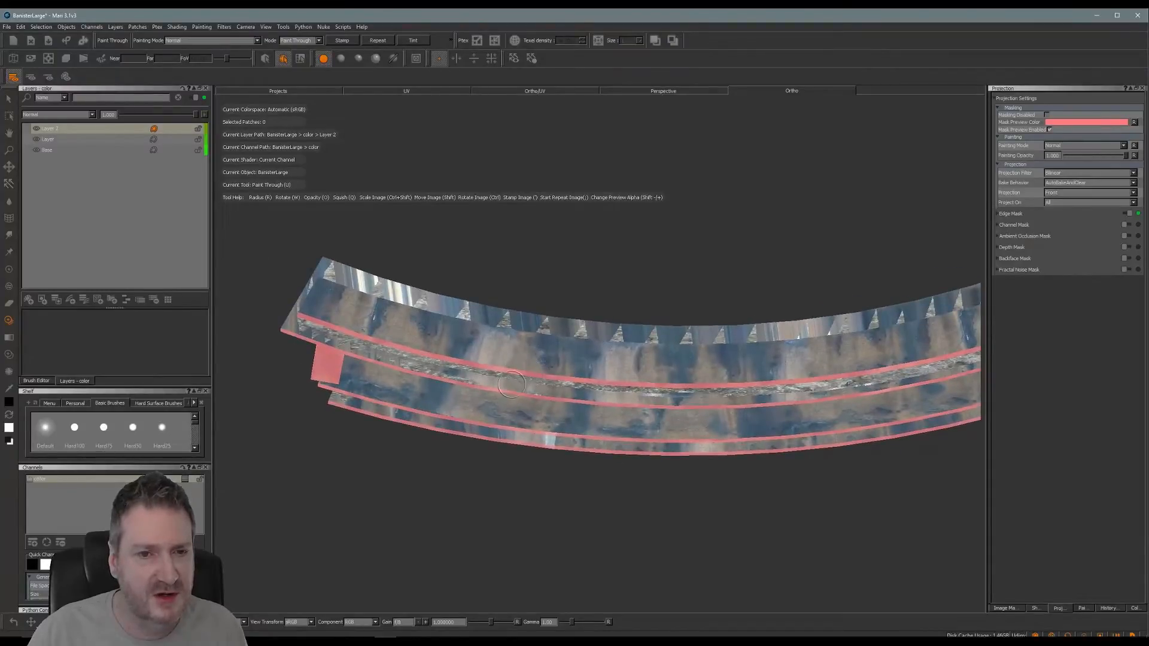
pyautogui.moveTo(511, 384)
pyautogui.keyDown('alt'); pyautogui.mouseDown()
pyautogui.moveTo(495, 424)
pyautogui.moveTo(878, 272)
pyautogui.moveTo(487, 426)
pyautogui.moveTo(495, 466)
pyautogui.moveTo(299, 278)
pyautogui.mouseUp(); pyautogui.keyUp('alt')
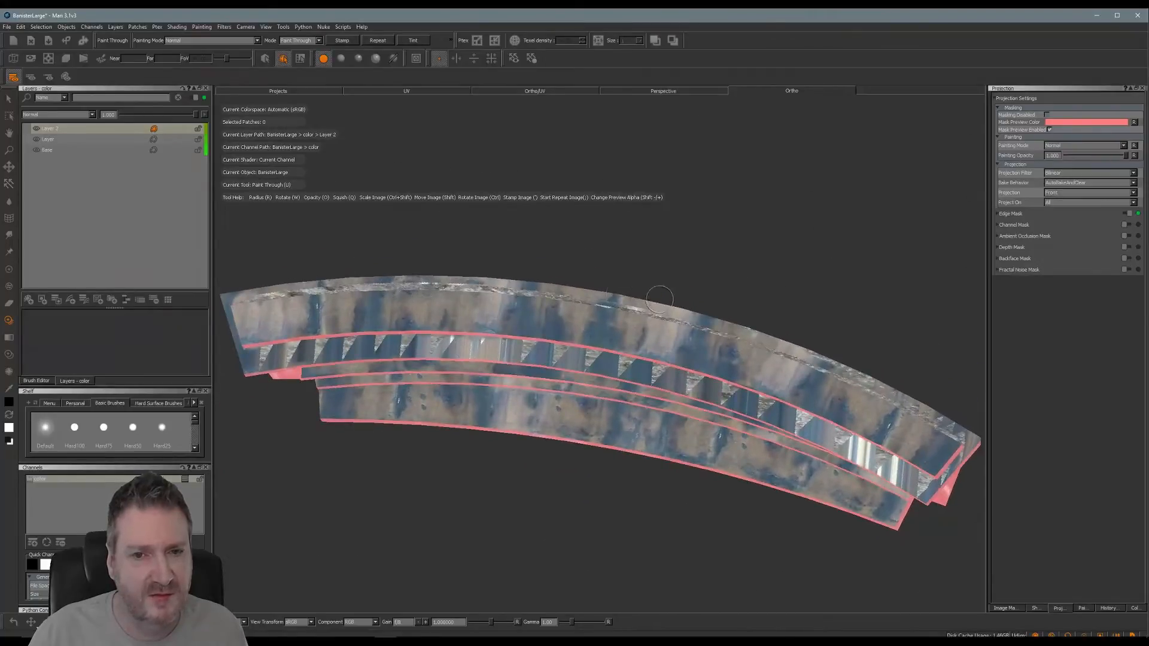
pyautogui.moveTo(500, 330)
pyautogui.keyDown('alt'); pyautogui.mouseDown()
pyautogui.moveTo(489, 373)
pyautogui.moveTo(594, 326)
pyautogui.moveTo(549, 291)
pyautogui.moveTo(544, 264)
pyautogui.mouseUp(); pyautogui.keyUp('alt')
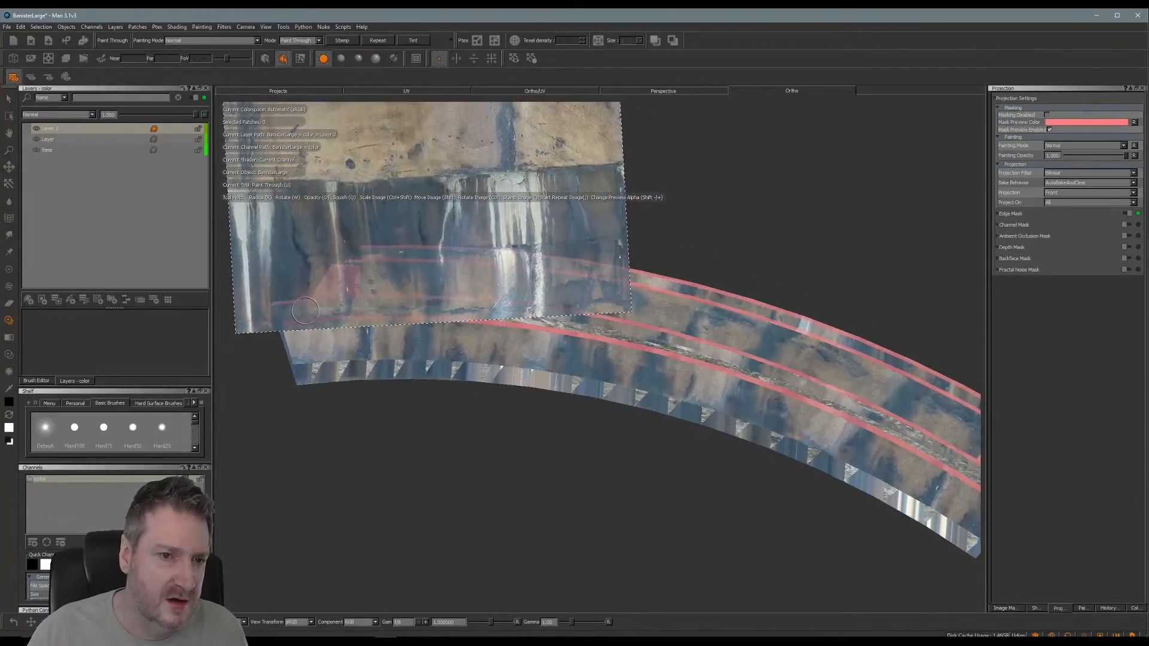
pyautogui.moveTo(293, 314); pyautogui.dragTo(470, 315)
pyautogui.moveTo(477, 238)
pyautogui.keyDown('shift'); pyautogui.mouseDown()
pyautogui.moveTo(601, 253)
pyautogui.moveTo(602, 266)
pyautogui.moveTo(674, 291)
pyautogui.mouseUp(); pyautogui.keyUp('shift')
pyautogui.moveTo(461, 311); pyautogui.dragTo(692, 307)
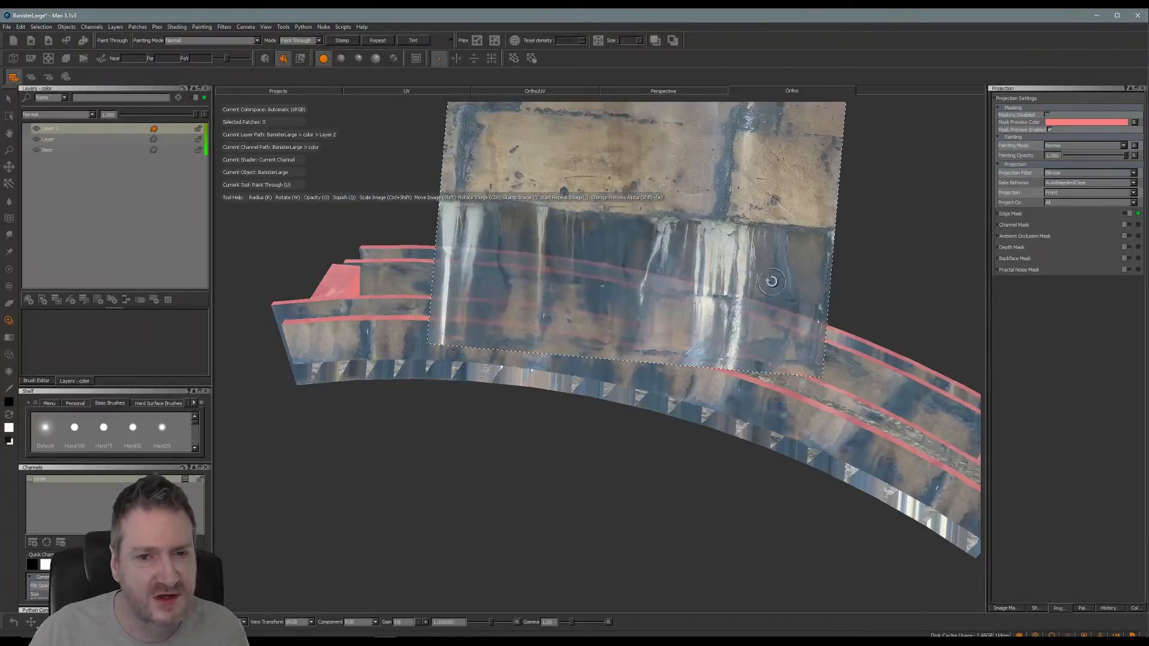
# Tilt the metal image to follow the underside strip's downward curve and paint over the noise near its middle.
pyautogui.keyDown('ctrl'); pyautogui.moveTo(772, 282); pyautogui.dragTo(751, 290); pyautogui.keyUp('ctrl')
pyautogui.keyDown('shift'); pyautogui.moveTo(609, 301); pyautogui.dragTo(642, 303); pyautogui.keyUp('shift')
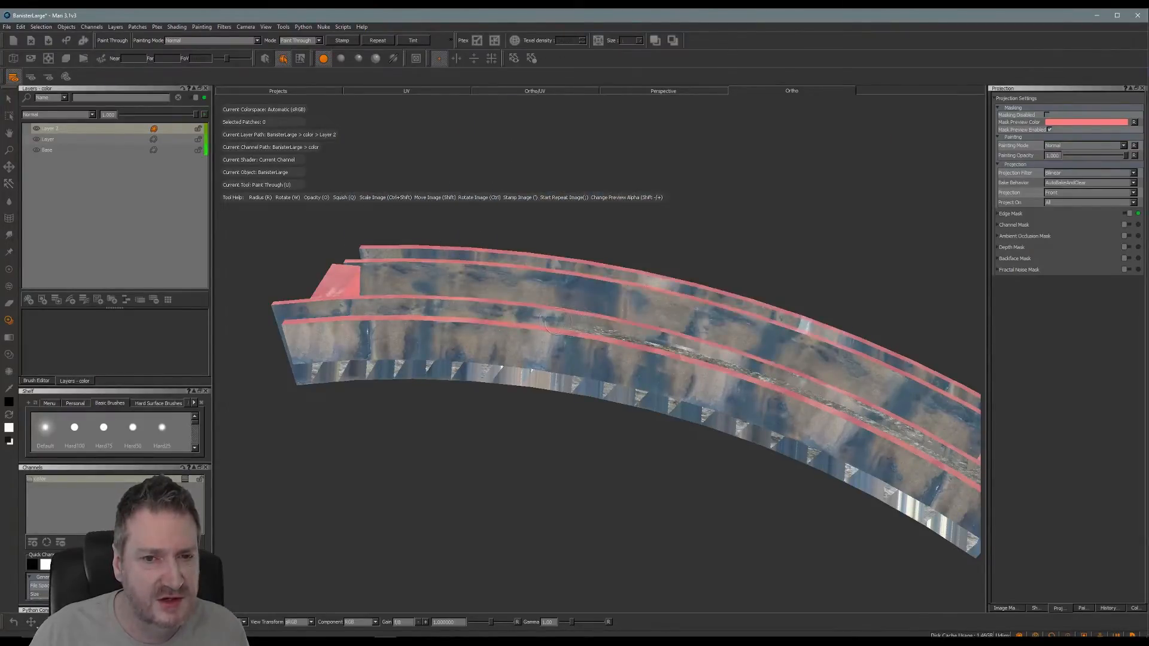
pyautogui.click(684, 353)
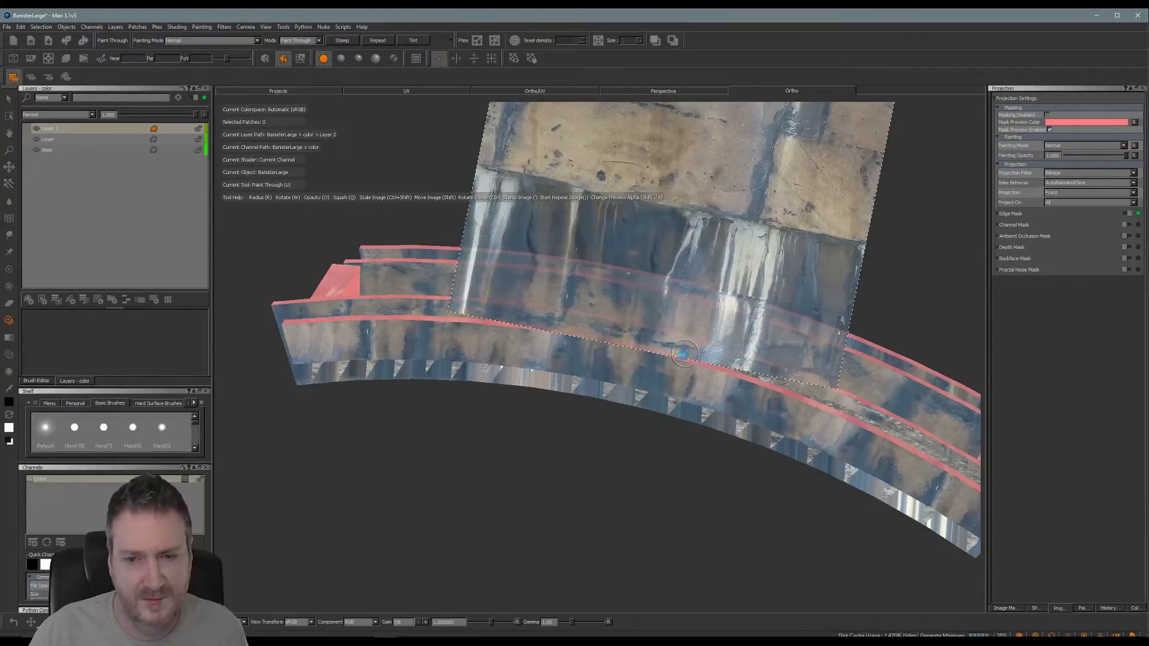
# Move and tilt the metal image along the underside strip's right half, painting over the remaining noise up to its end.
pyautogui.keyDown('alt'); pyautogui.moveTo(684, 354); pyautogui.dragTo(634, 279, button='middle'); pyautogui.keyUp('alt')
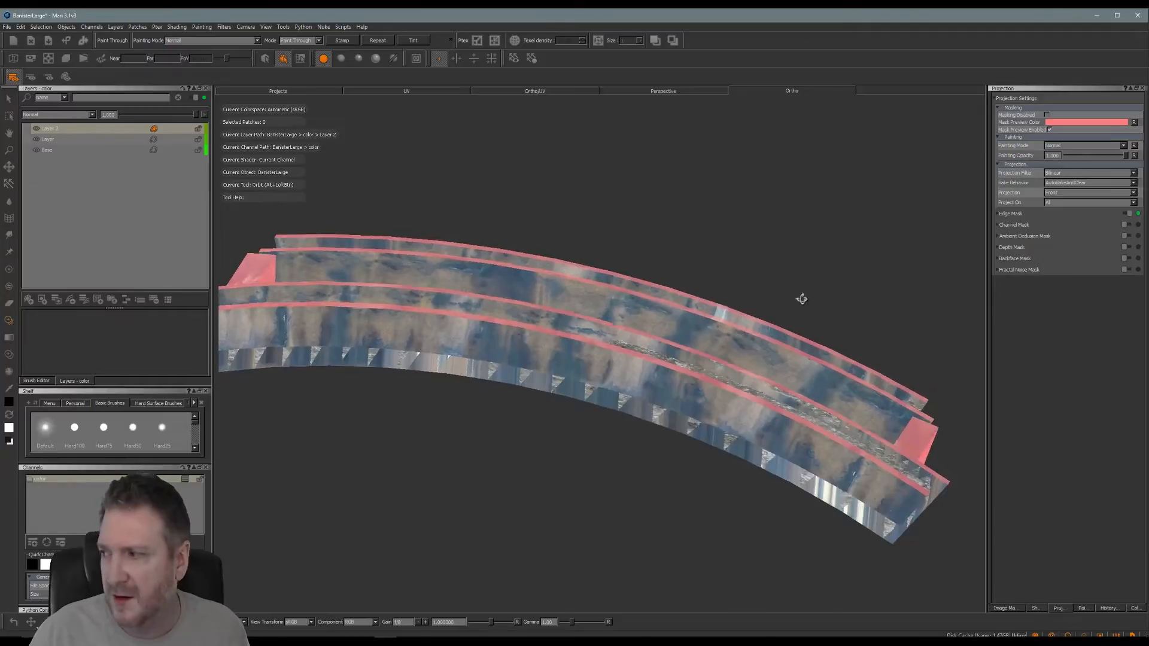
pyautogui.keyDown('alt'); pyautogui.moveTo(800, 298); pyautogui.dragTo(818, 249); pyautogui.keyUp('alt')
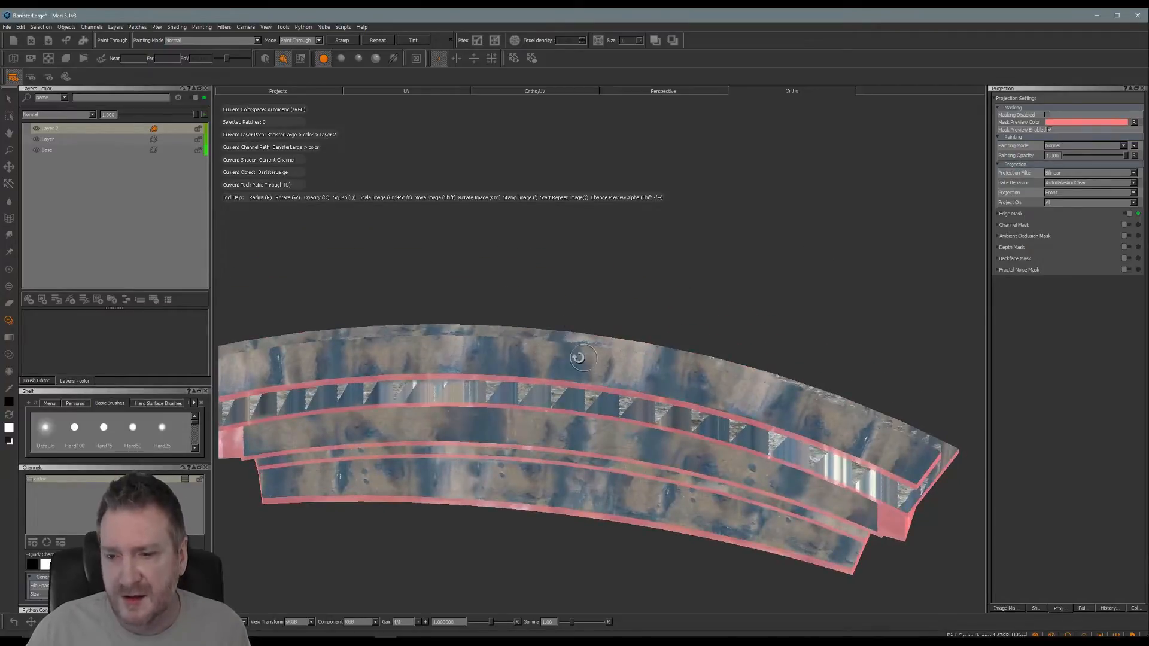
pyautogui.keyDown('alt'); pyautogui.moveTo(452, 406); pyautogui.dragTo(506, 458); pyautogui.keyUp('alt')
pyautogui.keyDown('alt'); pyautogui.moveTo(630, 400); pyautogui.dragTo(604, 418, button='middle'); pyautogui.keyUp('alt')
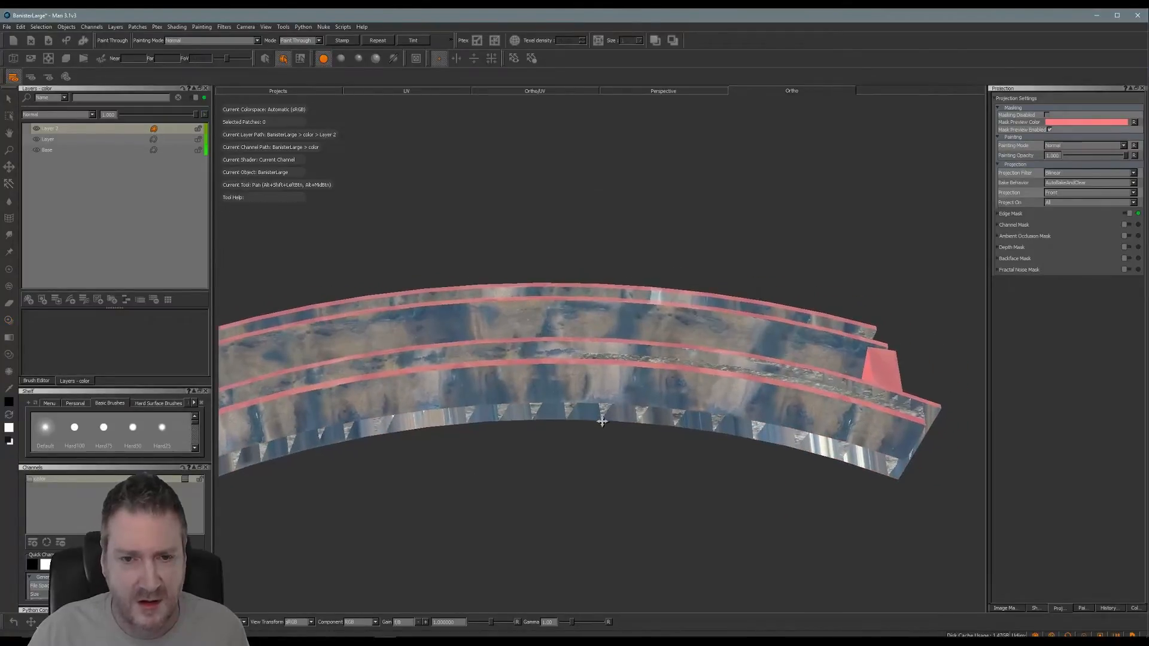
pyautogui.moveTo(803, 282)
pyautogui.keyDown('shift'); pyautogui.mouseDown()
pyautogui.moveTo(825, 290)
pyautogui.moveTo(846, 267)
pyautogui.moveTo(757, 331)
pyautogui.mouseUp(); pyautogui.keyUp('shift')
pyautogui.press("'")
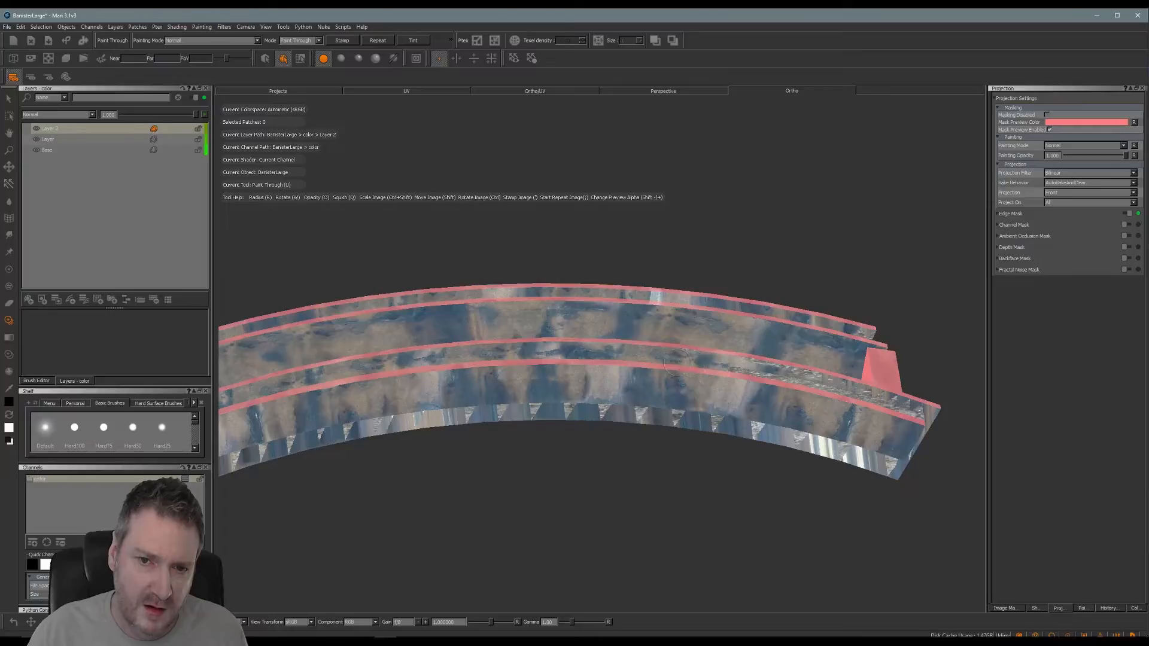
pyautogui.keyDown('ctrl'); pyautogui.moveTo(739, 367); pyautogui.dragTo(731, 333); pyautogui.keyUp('ctrl')
pyautogui.press("'")
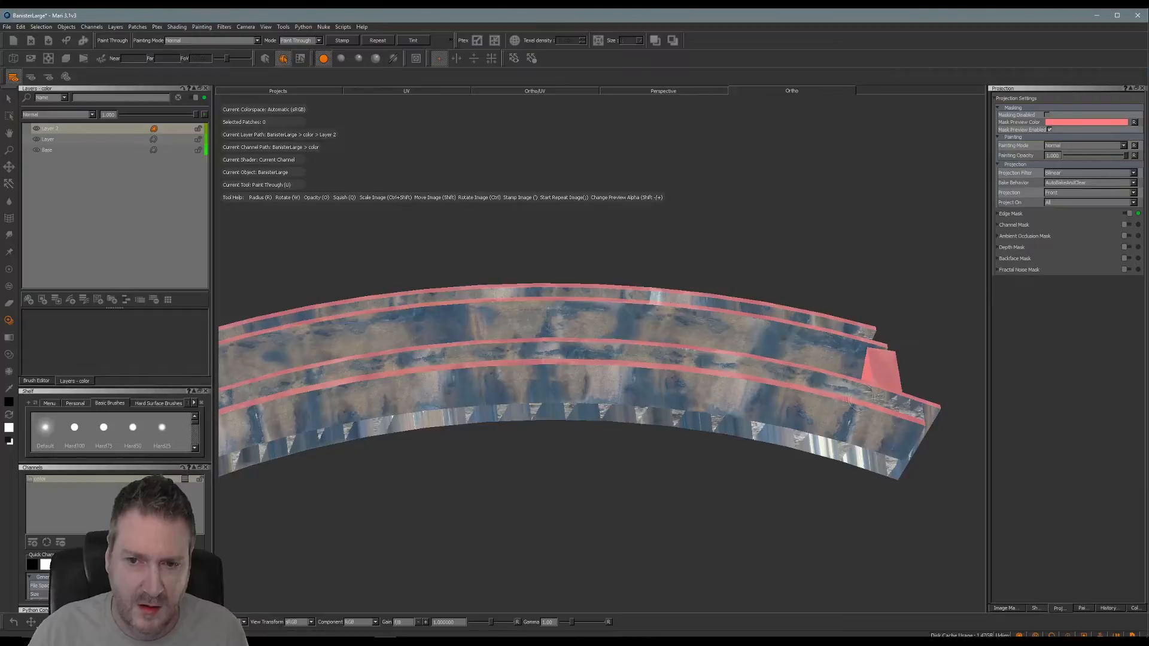
pyautogui.moveTo(862, 397)
pyautogui.mouseDown()
pyautogui.moveTo(888, 403)
pyautogui.moveTo(921, 372)
pyautogui.moveTo(893, 404)
pyautogui.moveTo(865, 391)
pyautogui.mouseUp()
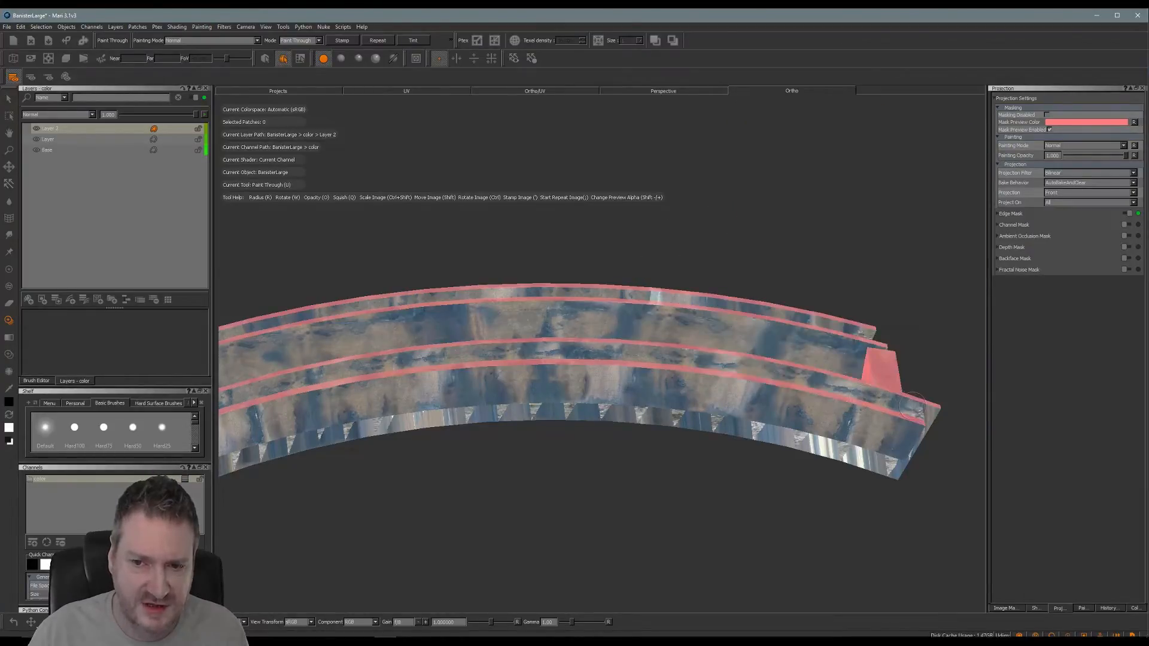
pyautogui.moveTo(930, 411); pyautogui.dragTo(929, 411)
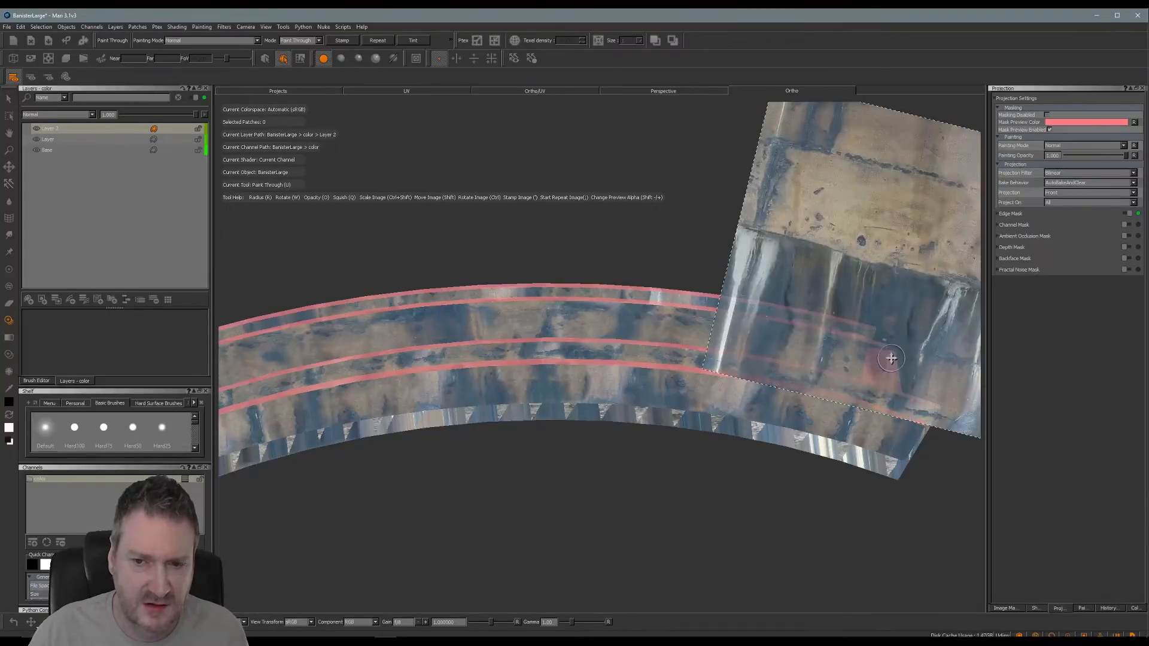
pyautogui.keyDown('shift'); pyautogui.moveTo(892, 358); pyautogui.dragTo(1002, 379); pyautogui.keyUp('shift')
# Place the metal image over the left end of the noisy recessed strip between the upper bands, tilt it to the curve, and paint through it.
pyautogui.moveTo(924, 411)
pyautogui.keyDown('shift'); pyautogui.mouseDown()
pyautogui.moveTo(927, 420)
pyautogui.moveTo(901, 410)
pyautogui.moveTo(947, 396)
pyautogui.moveTo(633, 357)
pyautogui.moveTo(631, 313)
pyautogui.moveTo(667, 318)
pyautogui.moveTo(640, 309)
pyautogui.mouseUp(); pyautogui.keyUp('shift')
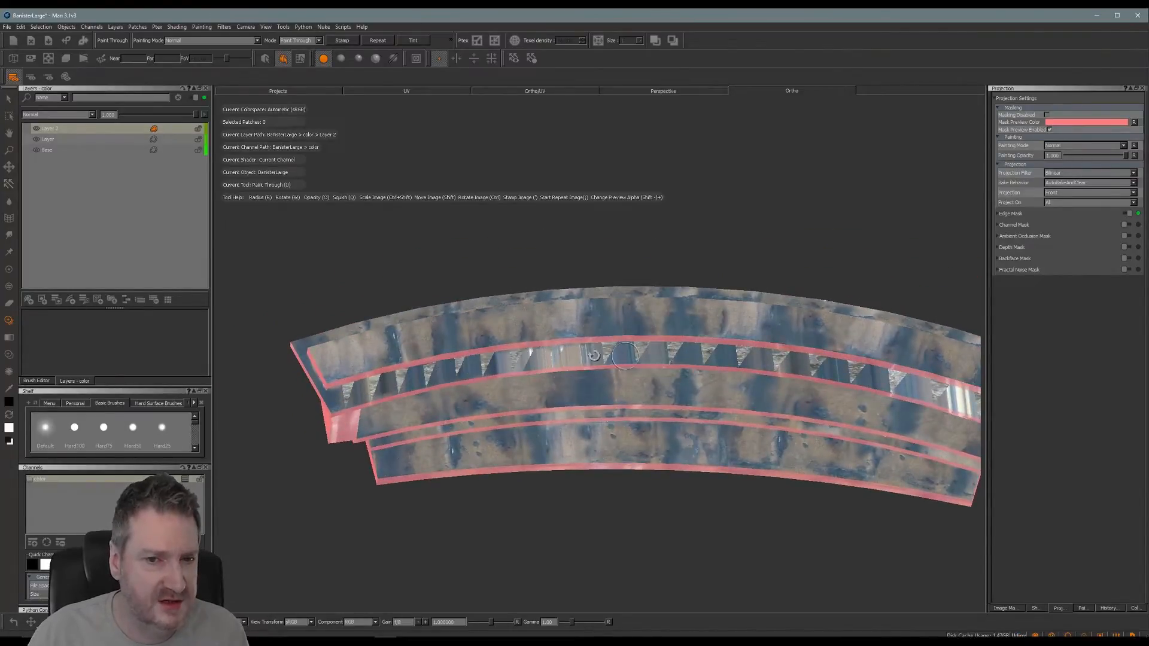
pyautogui.keyDown('shift'); pyautogui.moveTo(891, 288); pyautogui.dragTo(349, 295); pyautogui.keyUp('shift')
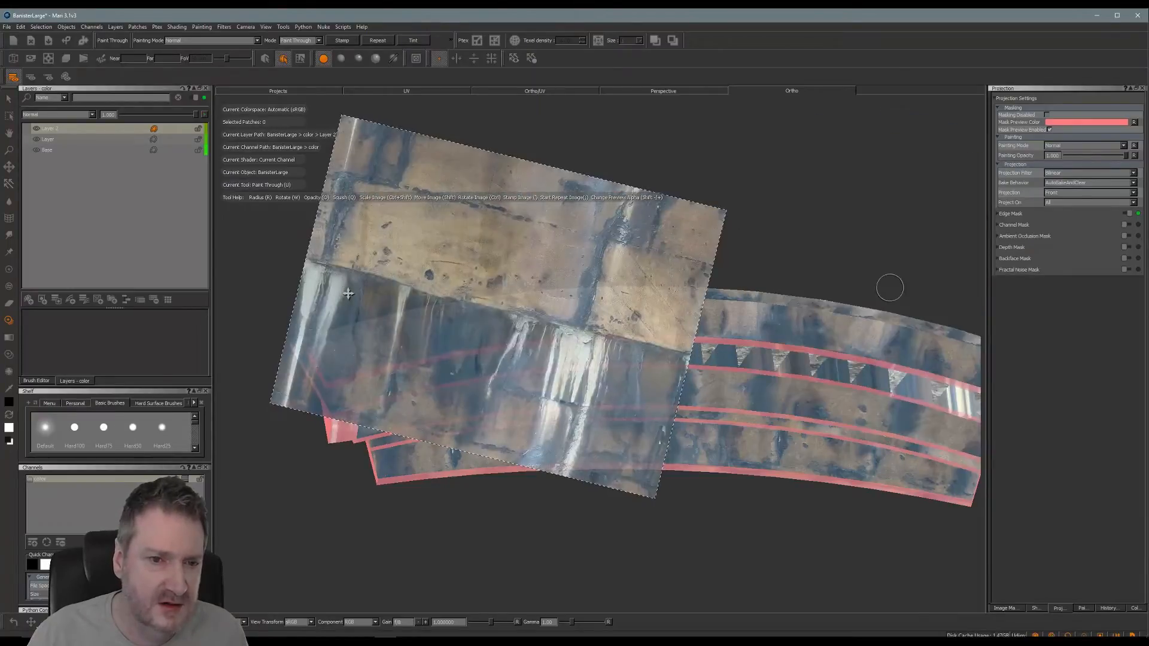
pyautogui.moveTo(567, 397)
pyautogui.keyDown('ctrl'); pyautogui.mouseDown()
pyautogui.moveTo(582, 345)
pyautogui.moveTo(582, 357)
pyautogui.moveTo(554, 321)
pyautogui.mouseUp(); pyautogui.keyUp('ctrl')
pyautogui.keyDown('ctrl'); pyautogui.moveTo(622, 327); pyautogui.dragTo(620, 327); pyautogui.keyUp('ctrl')
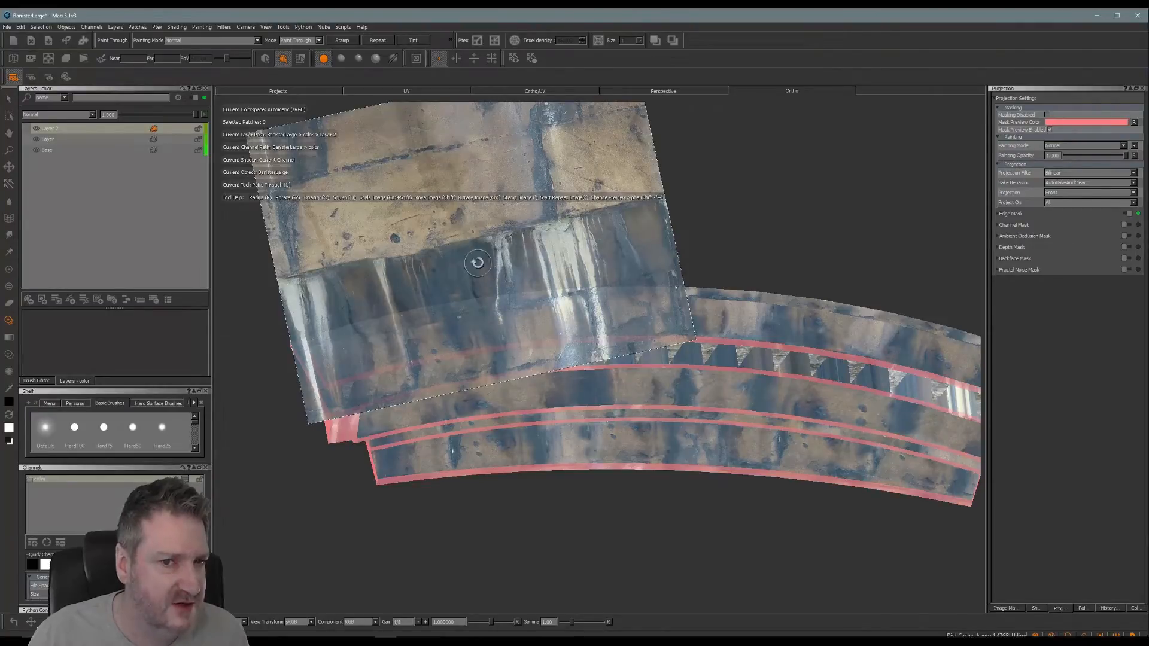
pyautogui.keyDown('shift'); pyautogui.moveTo(453, 307); pyautogui.dragTo(437, 279); pyautogui.keyUp('shift')
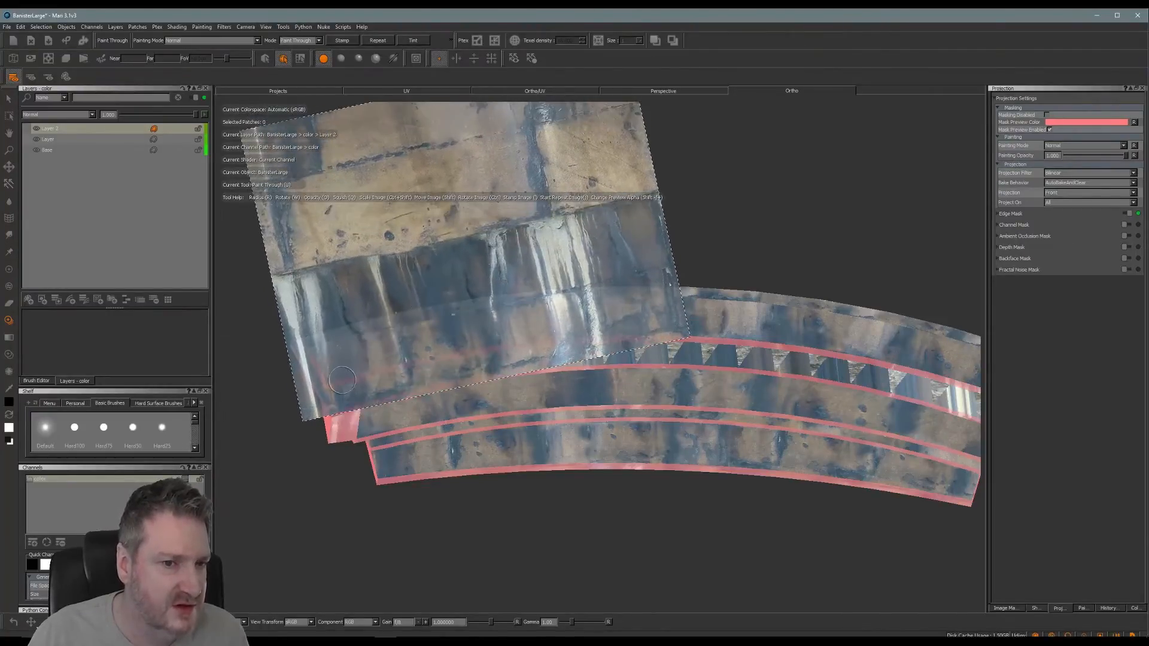
pyautogui.moveTo(343, 390); pyautogui.dragTo(518, 363)
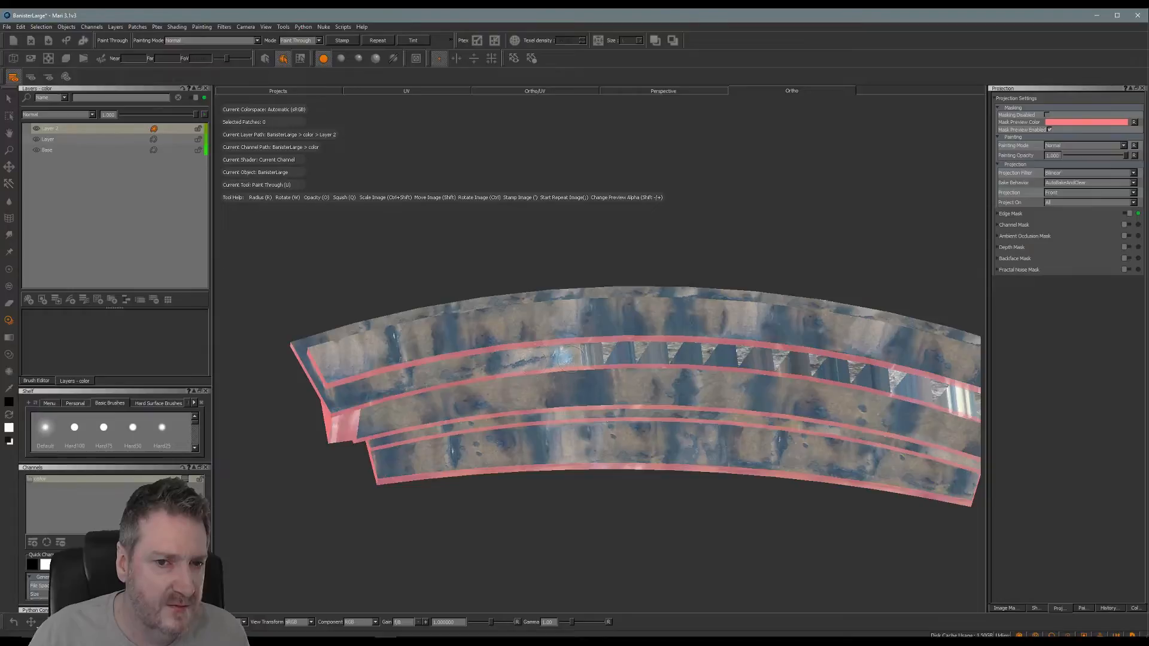
# Straighten the metal image, shift it along the recessed strip, and paint over the noise just left of the middle.
pyautogui.keyDown('ctrl'); pyautogui.moveTo(608, 292); pyautogui.dragTo(590, 318); pyautogui.keyUp('ctrl')
pyautogui.moveTo(518, 315)
pyautogui.keyDown('shift'); pyautogui.mouseDown()
pyautogui.moveTo(626, 287)
pyautogui.moveTo(630, 307)
pyautogui.mouseUp(); pyautogui.keyUp('shift')
pyautogui.moveTo(547, 359)
pyautogui.mouseDown()
pyautogui.moveTo(507, 361)
pyautogui.moveTo(659, 356)
pyautogui.moveTo(632, 360)
pyautogui.mouseUp()
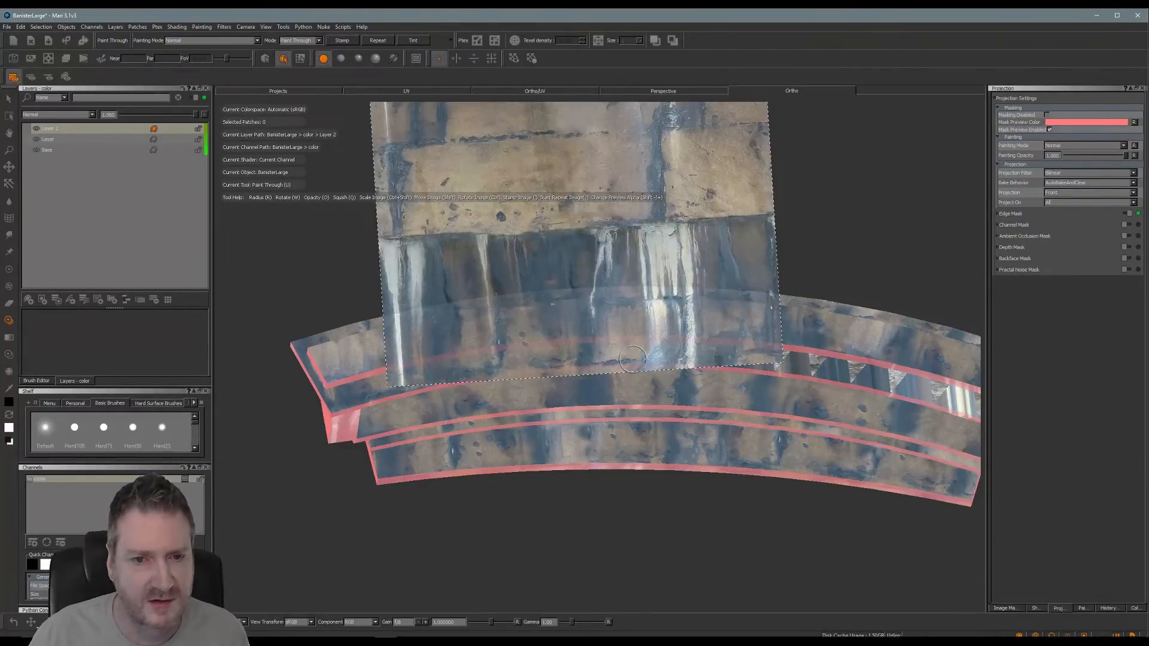
# Tilt the metal image to the downward curve and paint the recessed strip from its middle into the right half.
pyautogui.keyDown('alt'); pyautogui.moveTo(687, 285); pyautogui.dragTo(541, 269, button='middle'); pyautogui.keyUp('alt')
pyautogui.moveTo(717, 275)
pyautogui.keyDown('ctrl'); pyautogui.mouseDown()
pyautogui.moveTo(708, 297)
pyautogui.moveTo(694, 281)
pyautogui.moveTo(702, 289)
pyautogui.mouseUp(); pyautogui.keyUp('ctrl')
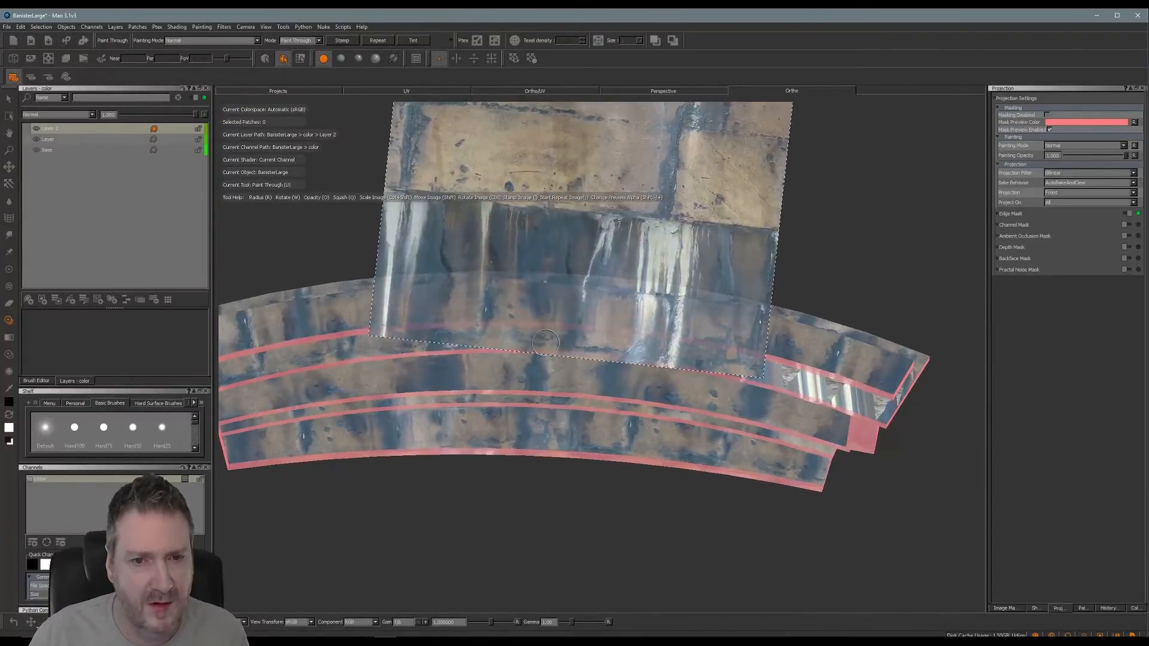
pyautogui.moveTo(509, 336)
pyautogui.mouseDown()
pyautogui.moveTo(498, 335)
pyautogui.moveTo(586, 346)
pyautogui.mouseUp()
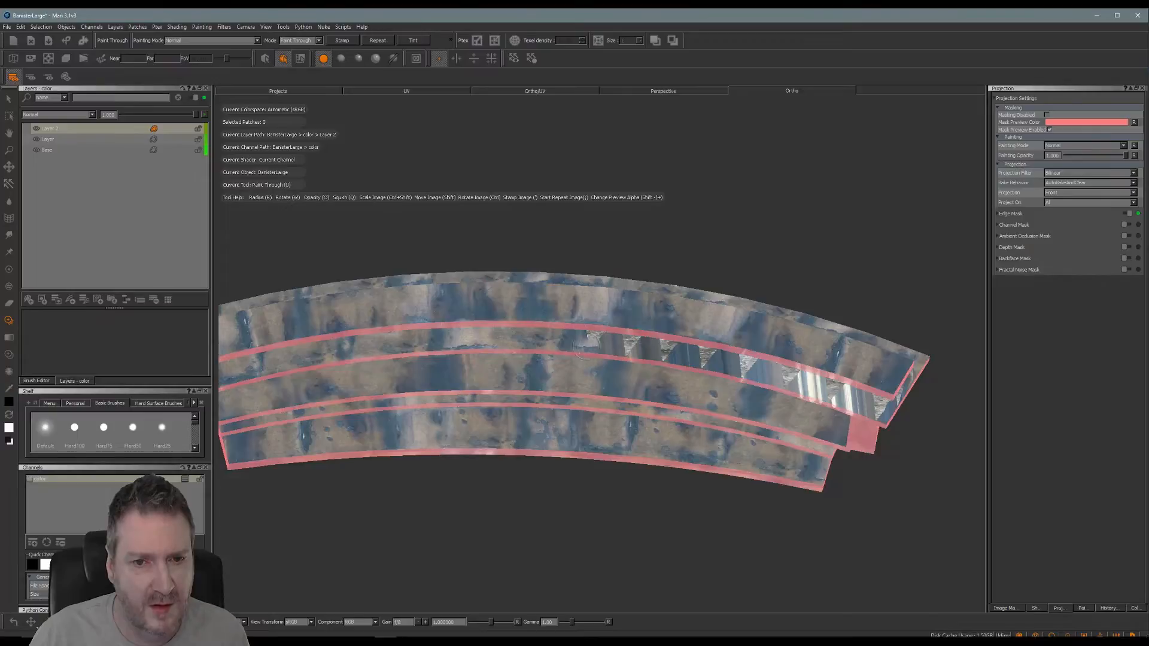
pyautogui.keyDown('shift'); pyautogui.moveTo(690, 292); pyautogui.dragTo(724, 298); pyautogui.keyUp('shift')
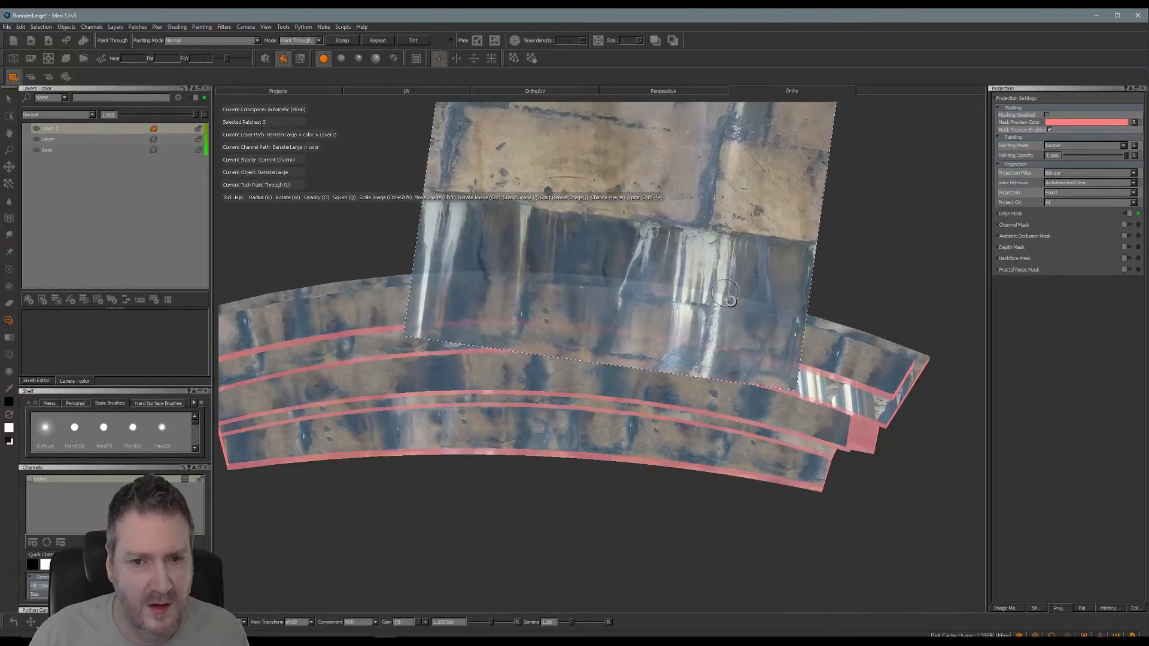
pyautogui.moveTo(637, 354); pyautogui.dragTo(594, 338)
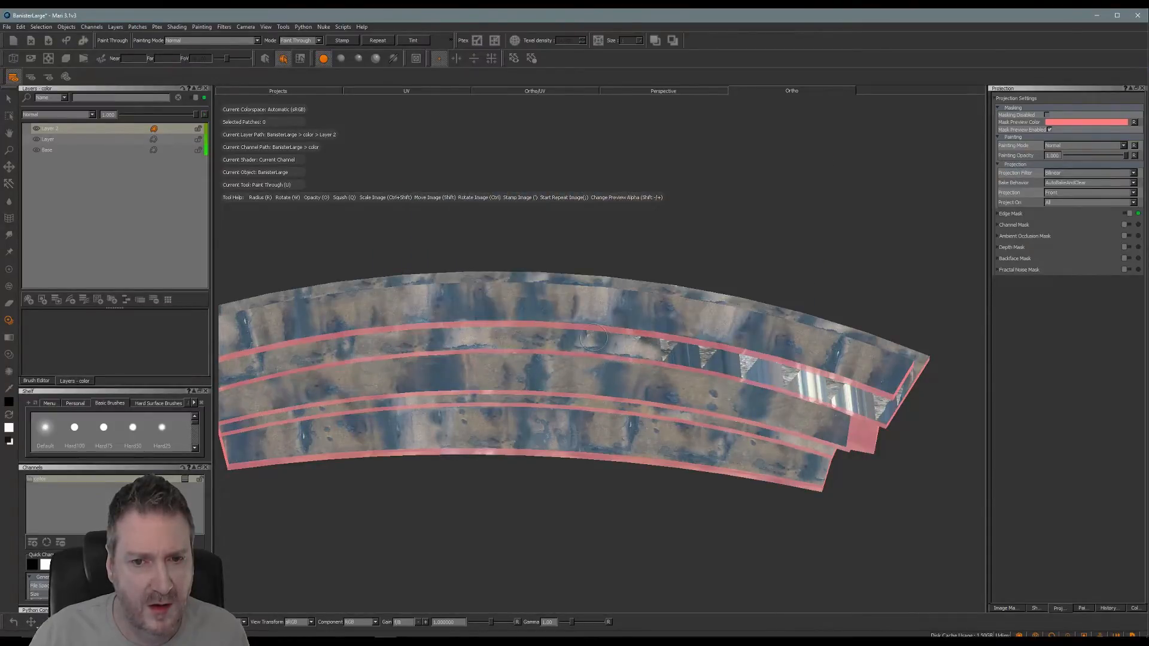
pyautogui.moveTo(665, 350); pyautogui.dragTo(662, 354)
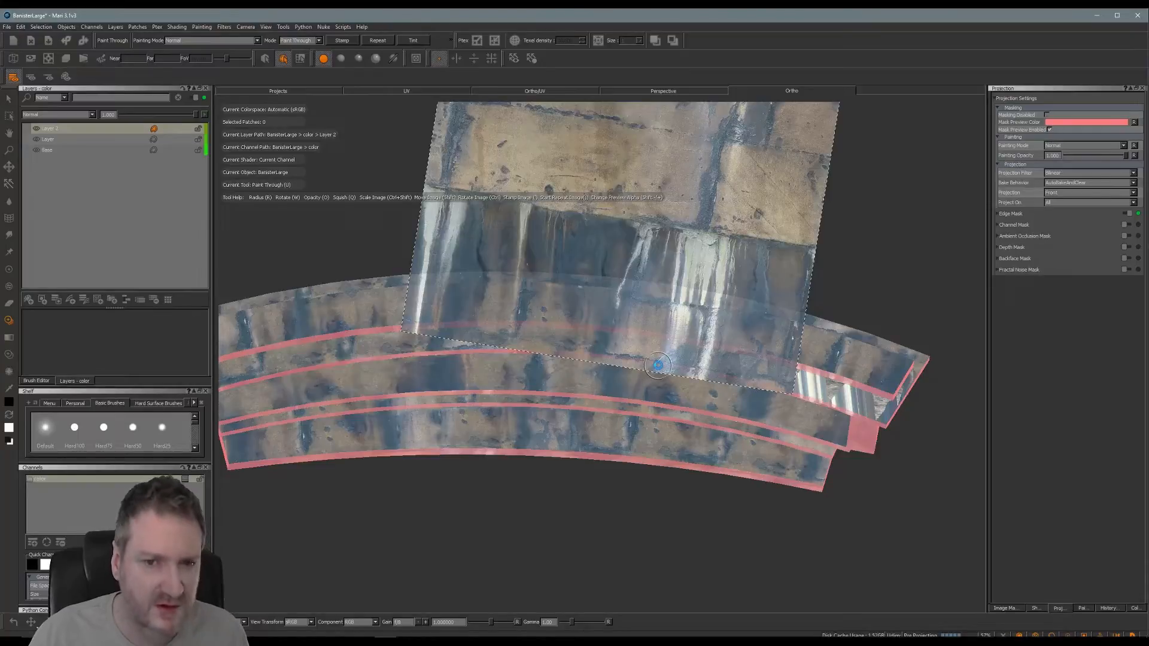
# Tilt and shift the metal image along the recessed strip's right half and paint over the remaining streaks up to its end.
pyautogui.keyDown('alt'); pyautogui.moveTo(661, 319); pyautogui.dragTo(554, 271, button='middle'); pyautogui.keyUp('alt')
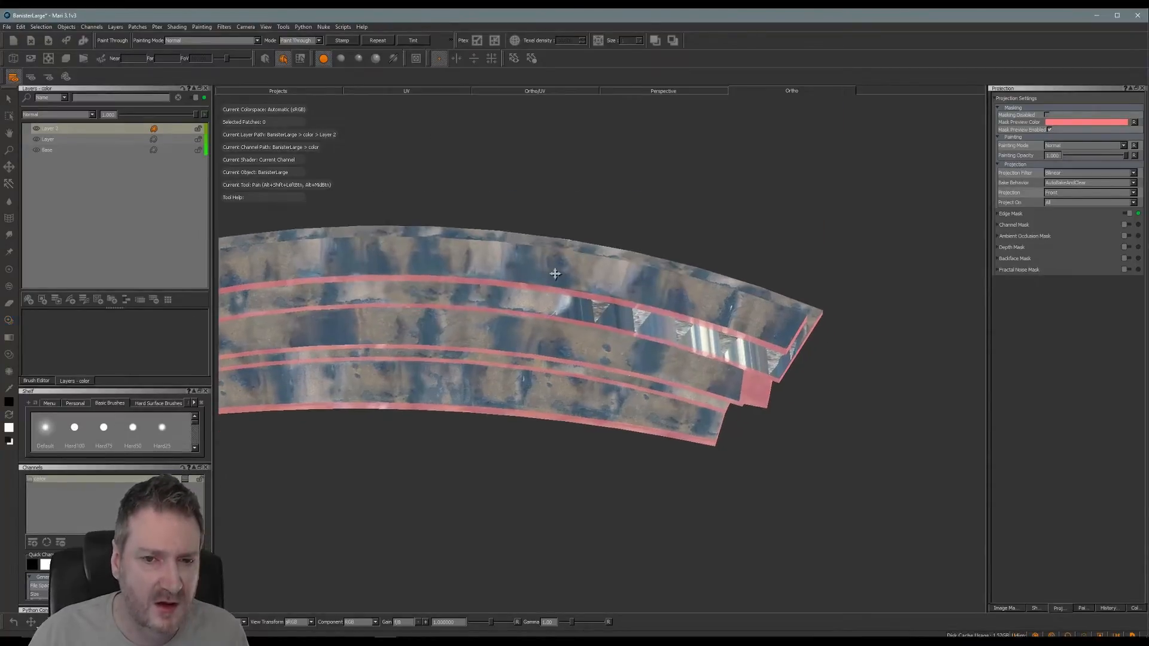
pyautogui.moveTo(735, 267)
pyautogui.keyDown('ctrl'); pyautogui.mouseDown()
pyautogui.moveTo(734, 286)
pyautogui.moveTo(736, 276)
pyautogui.mouseUp(); pyautogui.keyUp('ctrl')
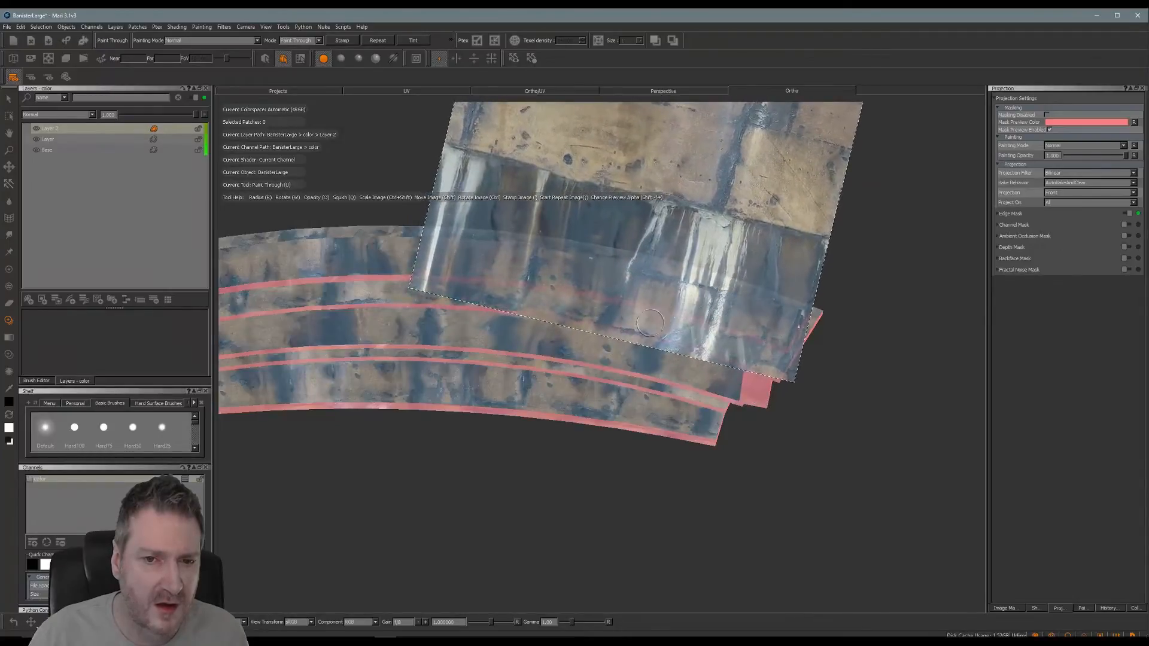
pyautogui.press("'")
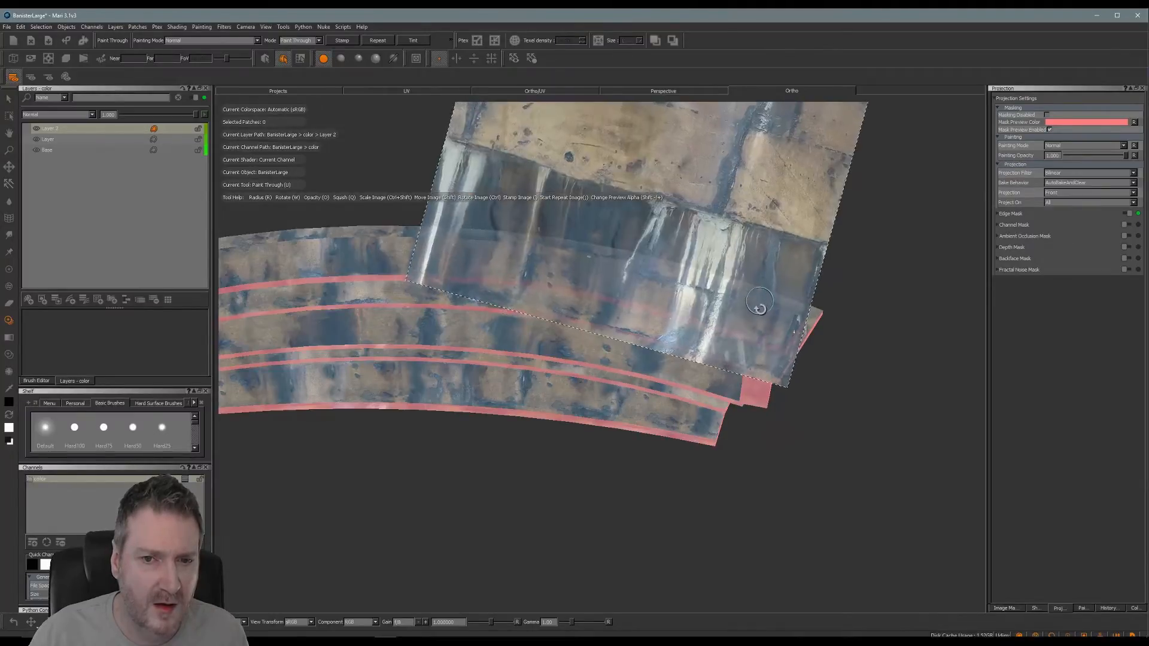
pyautogui.keyDown('shift'); pyautogui.moveTo(676, 279); pyautogui.dragTo(802, 318); pyautogui.keyUp('shift')
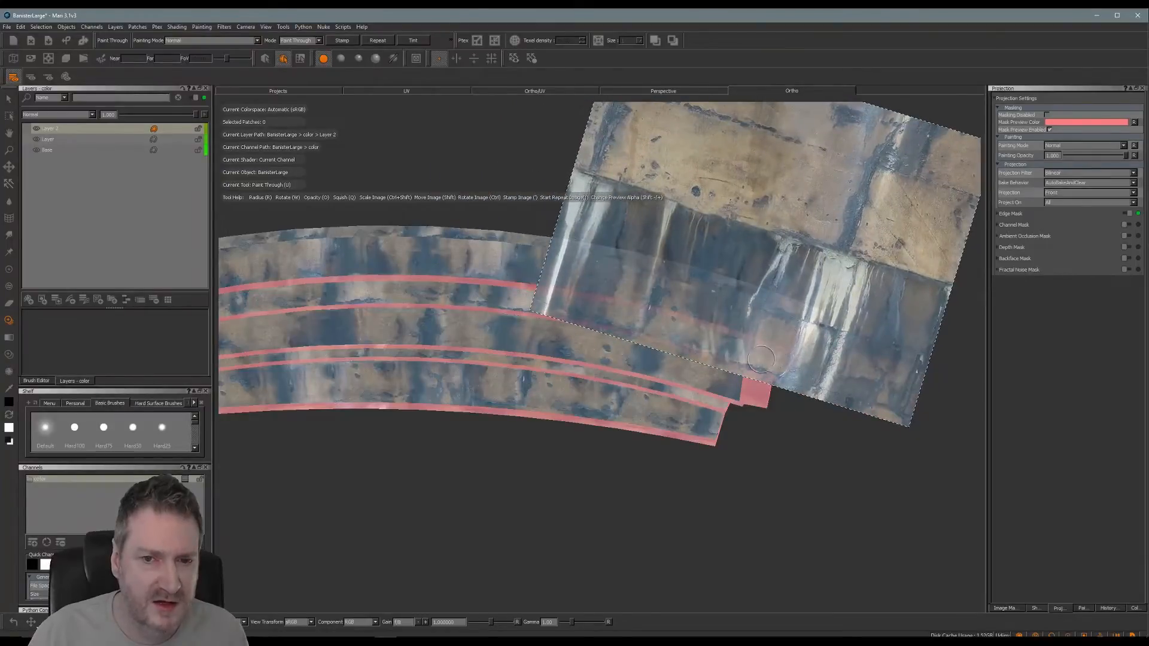
pyautogui.moveTo(672, 332); pyautogui.dragTo(671, 327)
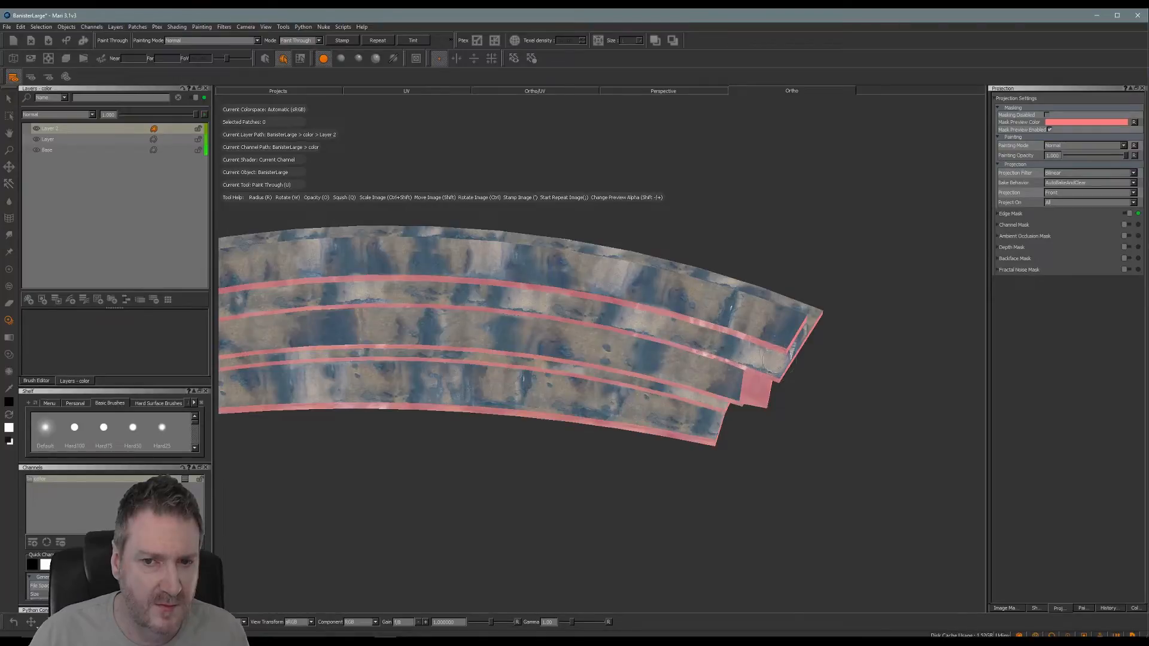
# Rotate the metal image to match the banister's slanted right end and paint over the streaks on its narrow end border.
pyautogui.moveTo(769, 358); pyautogui.dragTo(733, 370)
pyautogui.moveTo(733, 370); pyautogui.dragTo(687, 382, button='middle')
pyautogui.keyDown('alt'); pyautogui.moveTo(687, 382); pyautogui.dragTo(670, 403); pyautogui.keyUp('alt')
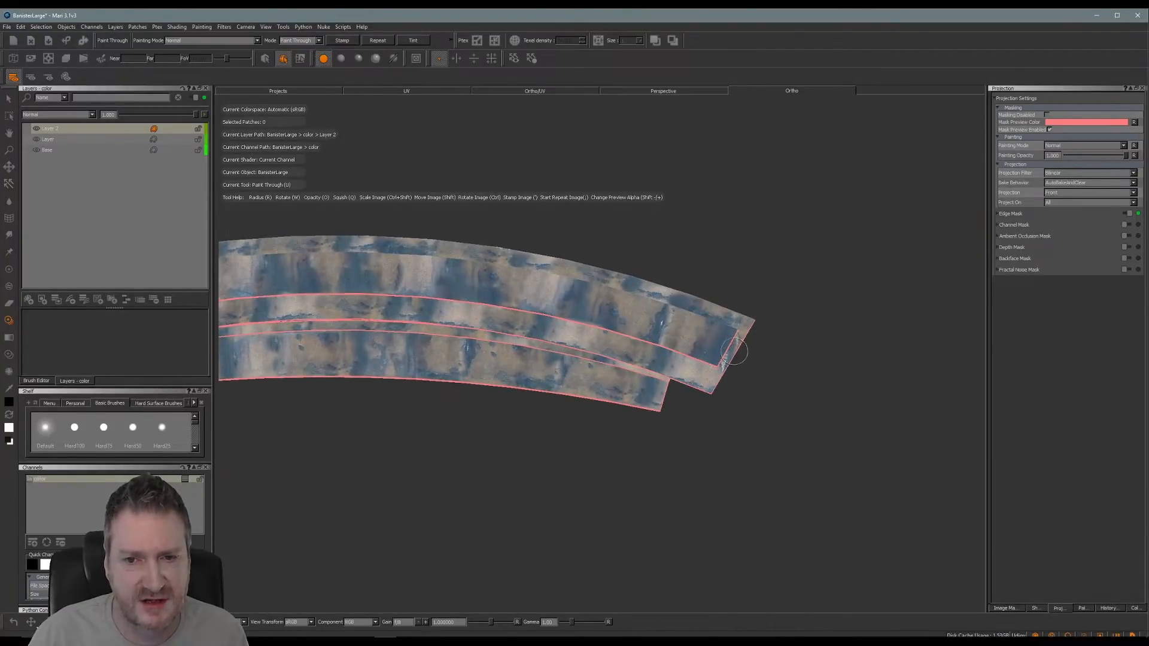
pyautogui.moveTo(735, 352); pyautogui.dragTo(724, 365)
pyautogui.moveTo(829, 339)
pyautogui.keyDown('ctrl'); pyautogui.mouseDown()
pyautogui.moveTo(751, 372)
pyautogui.moveTo(623, 342)
pyautogui.moveTo(610, 282)
pyautogui.mouseUp(); pyautogui.keyUp('ctrl')
pyautogui.moveTo(738, 214)
pyautogui.keyDown('shift'); pyautogui.mouseDown()
pyautogui.moveTo(836, 414)
pyautogui.moveTo(886, 586)
pyautogui.moveTo(877, 565)
pyautogui.mouseUp(); pyautogui.keyUp('shift')
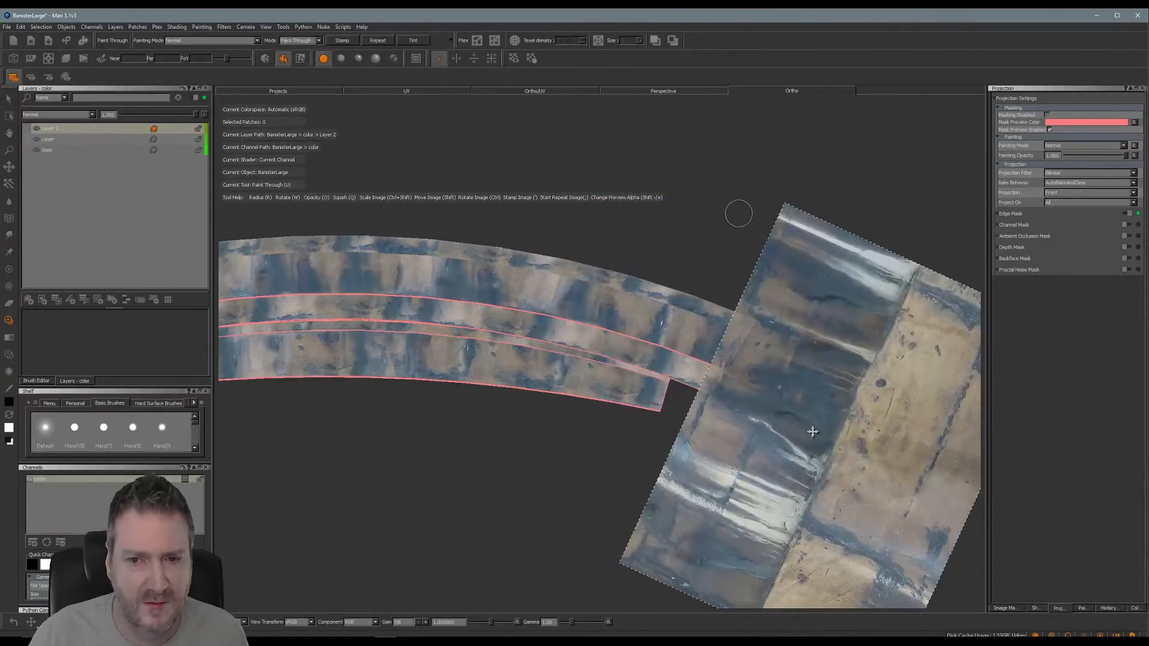
pyautogui.keyDown('ctrl'); pyautogui.moveTo(708, 484); pyautogui.dragTo(703, 476); pyautogui.keyUp('ctrl')
pyautogui.moveTo(731, 355); pyautogui.dragTo(730, 372)
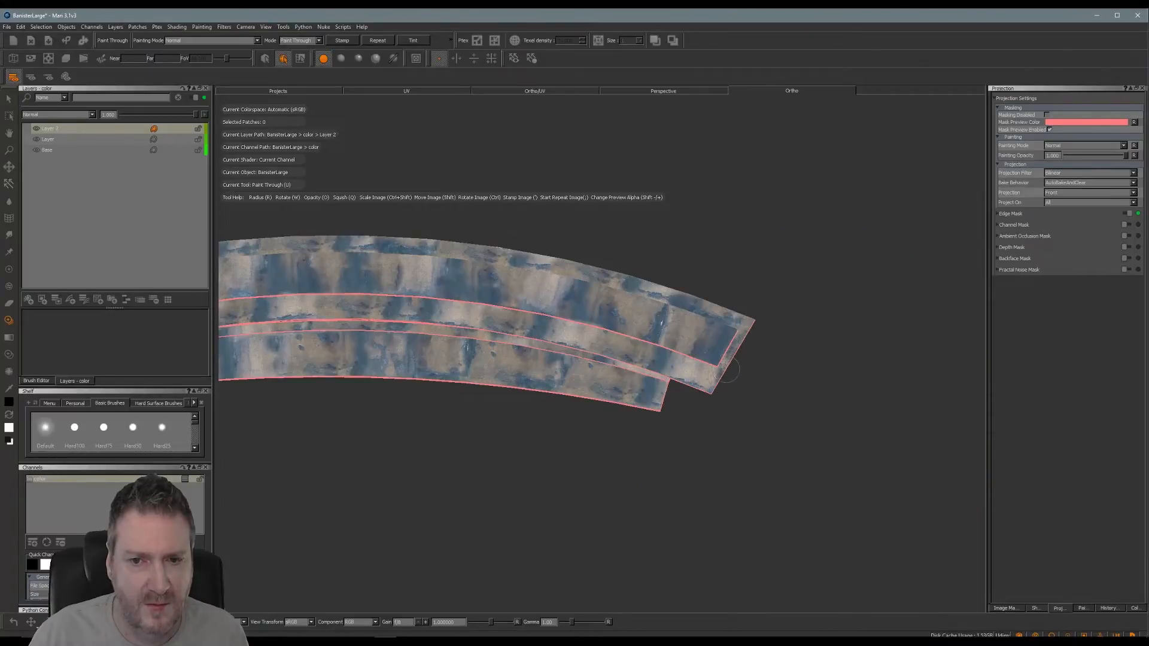
# Rotate and place the metal image along the banister's slanted left end and paint its narrow end border.
pyautogui.moveTo(711, 389)
pyautogui.mouseDown()
pyautogui.moveTo(734, 396)
pyautogui.moveTo(482, 431)
pyautogui.moveTo(765, 416)
pyautogui.moveTo(567, 419)
pyautogui.mouseUp()
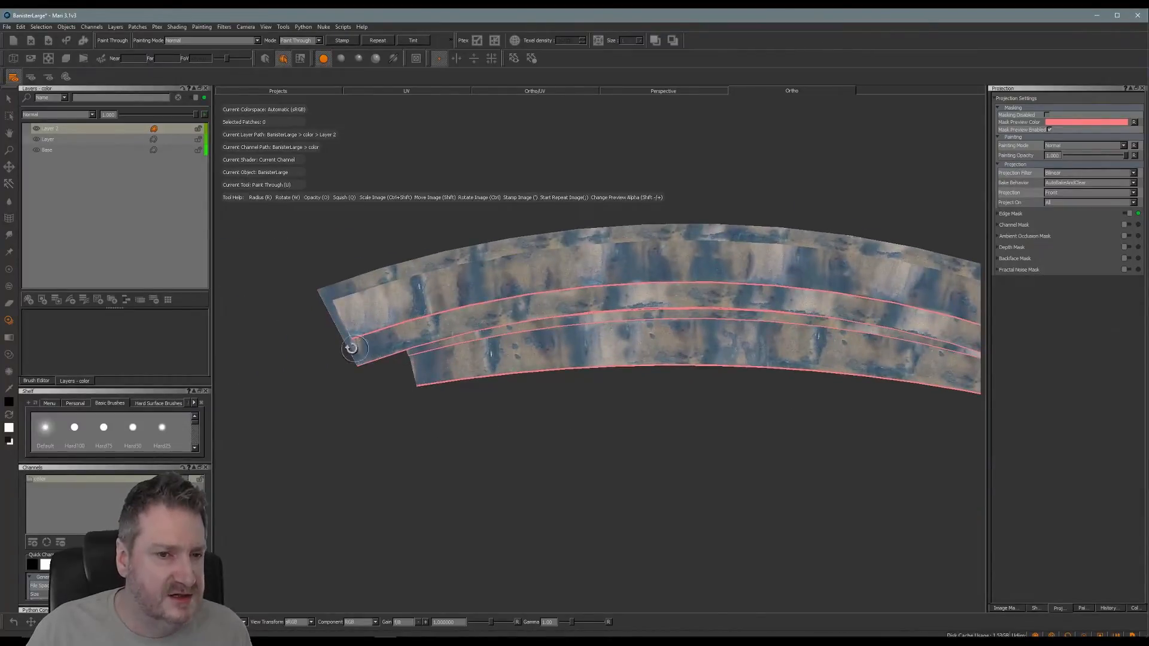
pyautogui.moveTo(730, 489)
pyautogui.keyDown('ctrl'); pyautogui.mouseDown()
pyautogui.moveTo(690, 270)
pyautogui.moveTo(869, 281)
pyautogui.mouseUp(); pyautogui.keyUp('ctrl')
pyautogui.keyDown('shift'); pyautogui.moveTo(864, 386); pyautogui.dragTo(278, 364); pyautogui.keyUp('shift')
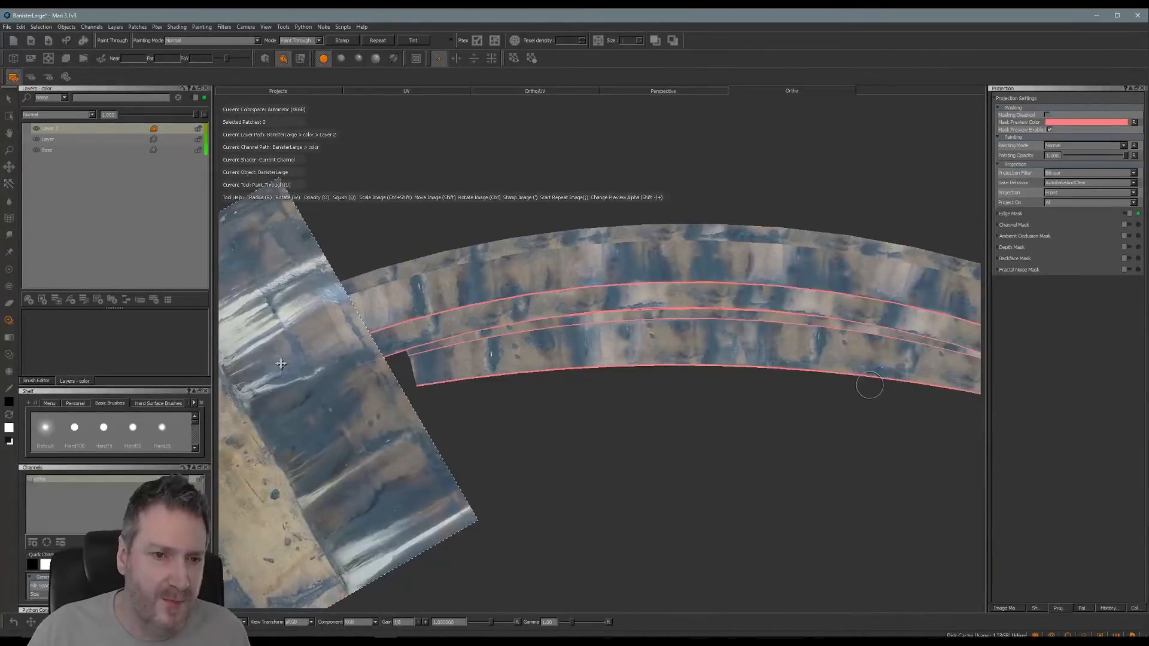
pyautogui.moveTo(361, 430)
pyautogui.keyDown('ctrl'); pyautogui.mouseDown()
pyautogui.moveTo(380, 468)
pyautogui.moveTo(345, 500)
pyautogui.moveTo(370, 490)
pyautogui.mouseUp(); pyautogui.keyUp('ctrl')
pyautogui.keyDown('shift'); pyautogui.moveTo(366, 400); pyautogui.dragTo(330, 330); pyautogui.keyUp('shift')
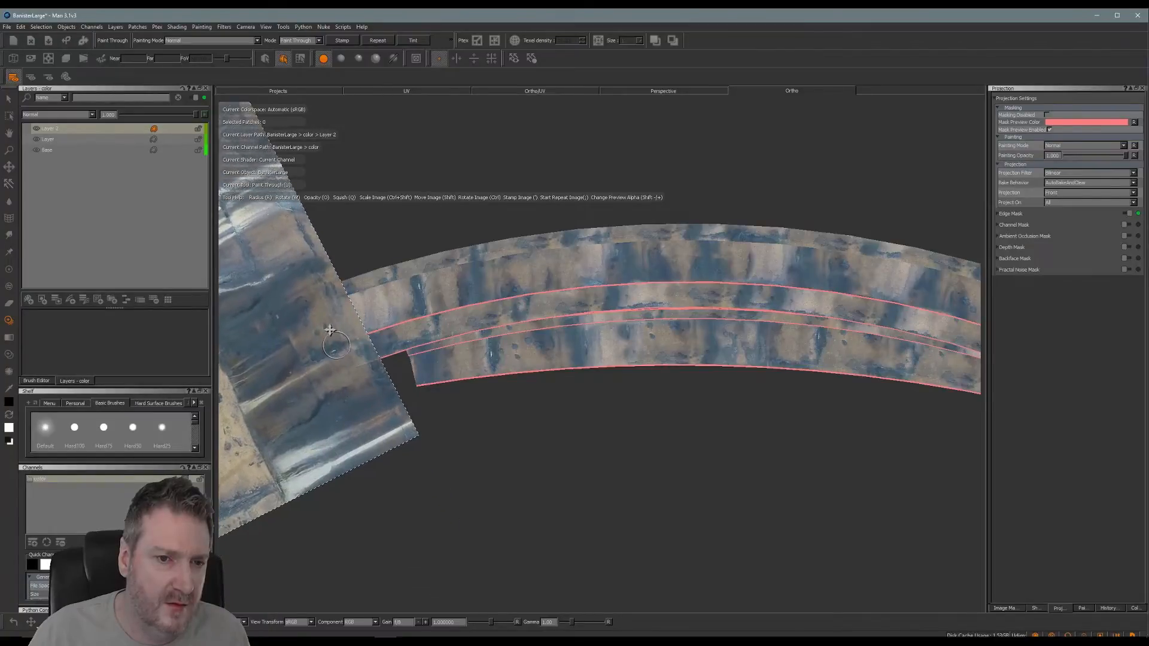
pyautogui.keyDown('shift'); pyautogui.moveTo(364, 364); pyautogui.dragTo(358, 352); pyautogui.keyUp('shift')
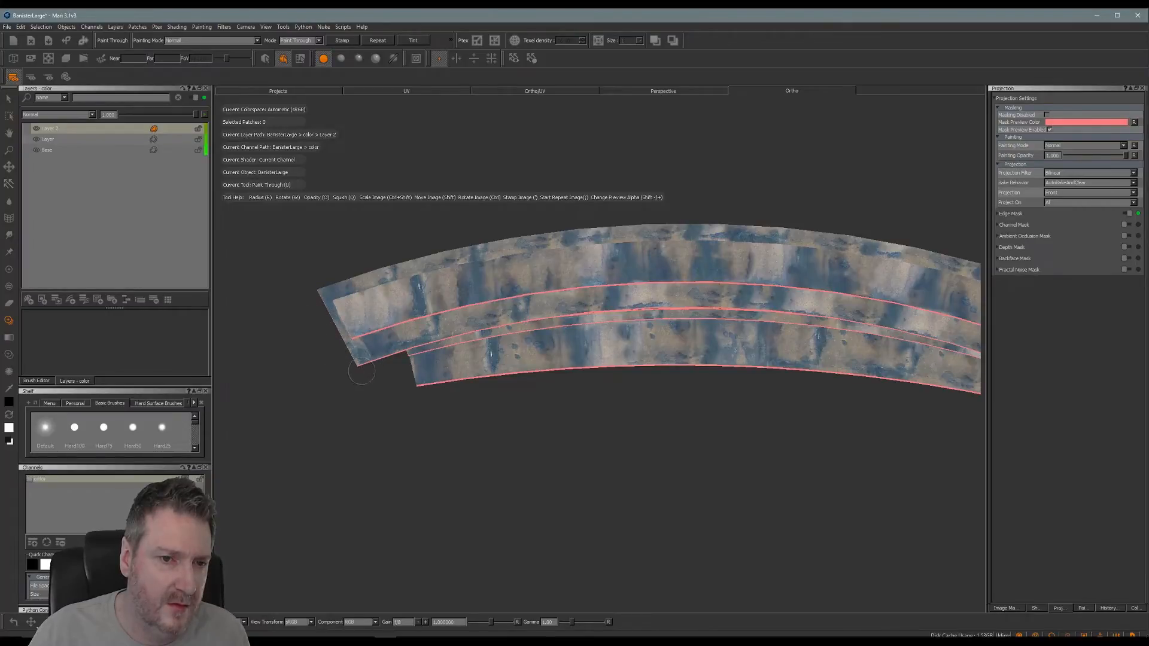
pyautogui.moveTo(361, 371); pyautogui.dragTo(360, 361)
pyautogui.press('b')
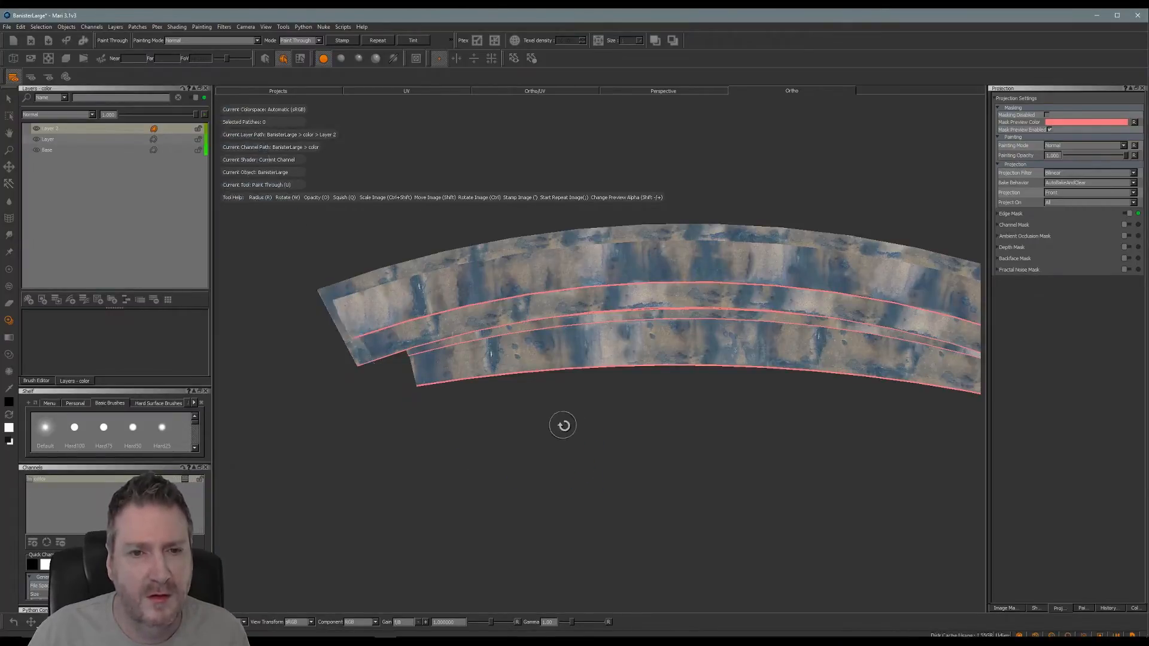
# Turn to the banister's end profile, align the metal image with the streaked outer rim, and paint that rim.
pyautogui.moveTo(562, 425)
pyautogui.keyDown('alt'); pyautogui.mouseDown()
pyautogui.moveTo(591, 393)
pyautogui.moveTo(539, 451)
pyautogui.moveTo(675, 324)
pyautogui.moveTo(569, 318)
pyautogui.moveTo(673, 329)
pyautogui.moveTo(530, 358)
pyautogui.moveTo(531, 441)
pyautogui.moveTo(513, 267)
pyautogui.mouseUp(); pyautogui.keyUp('alt')
pyautogui.moveTo(698, 310)
pyautogui.keyDown('alt'); pyautogui.mouseDown()
pyautogui.moveTo(539, 323)
pyautogui.moveTo(621, 296)
pyautogui.mouseUp(); pyautogui.keyUp('alt')
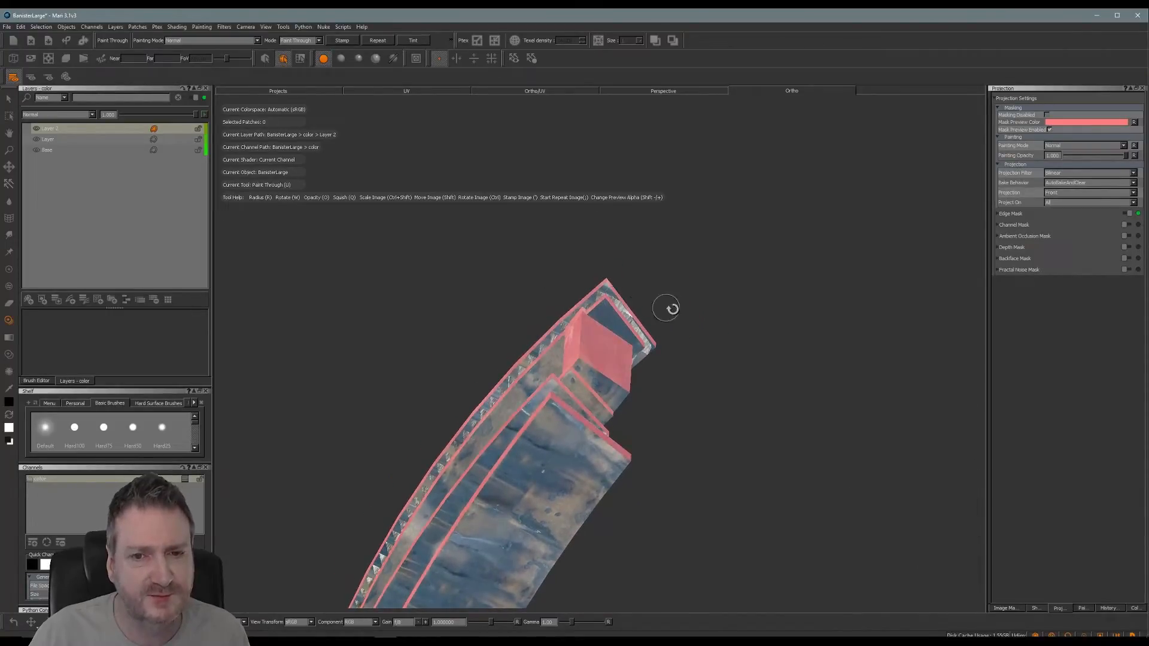
pyautogui.keyDown('ctrl'); pyautogui.moveTo(328, 395); pyautogui.dragTo(425, 203); pyautogui.keyUp('ctrl')
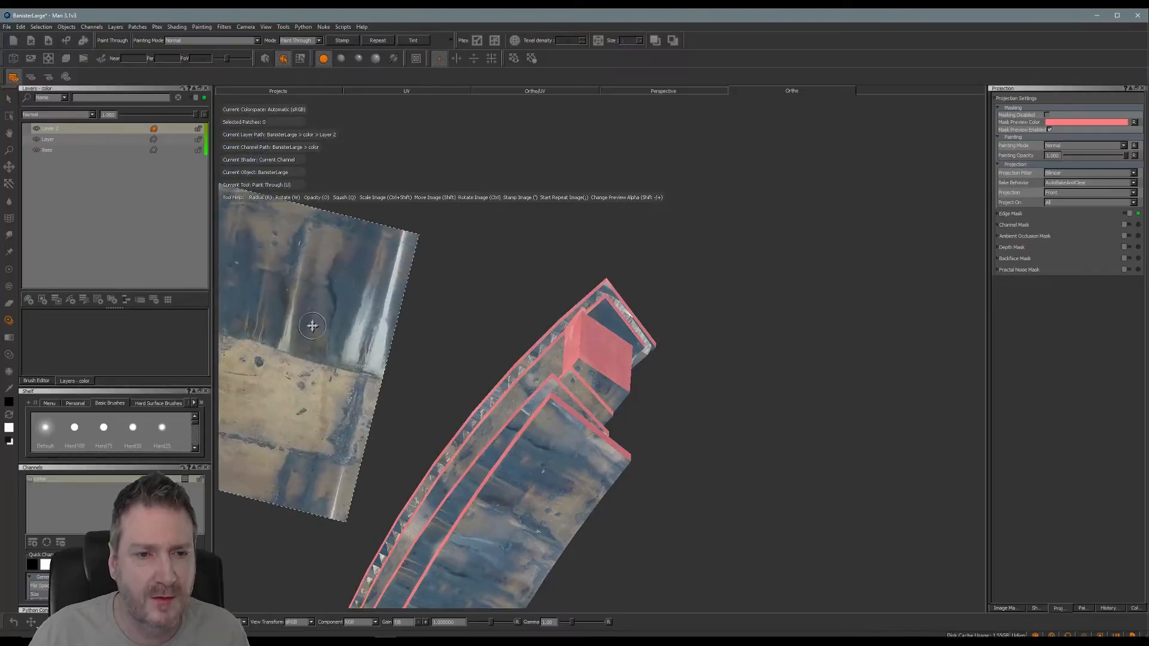
pyautogui.keyDown('shift'); pyautogui.moveTo(312, 326); pyautogui.dragTo(701, 297); pyautogui.keyUp('shift')
pyautogui.moveTo(376, 353)
pyautogui.keyDown('ctrl'); pyautogui.mouseDown()
pyautogui.moveTo(740, 340)
pyautogui.moveTo(569, 344)
pyautogui.moveTo(659, 350)
pyautogui.moveTo(680, 368)
pyautogui.mouseUp(); pyautogui.keyUp('ctrl')
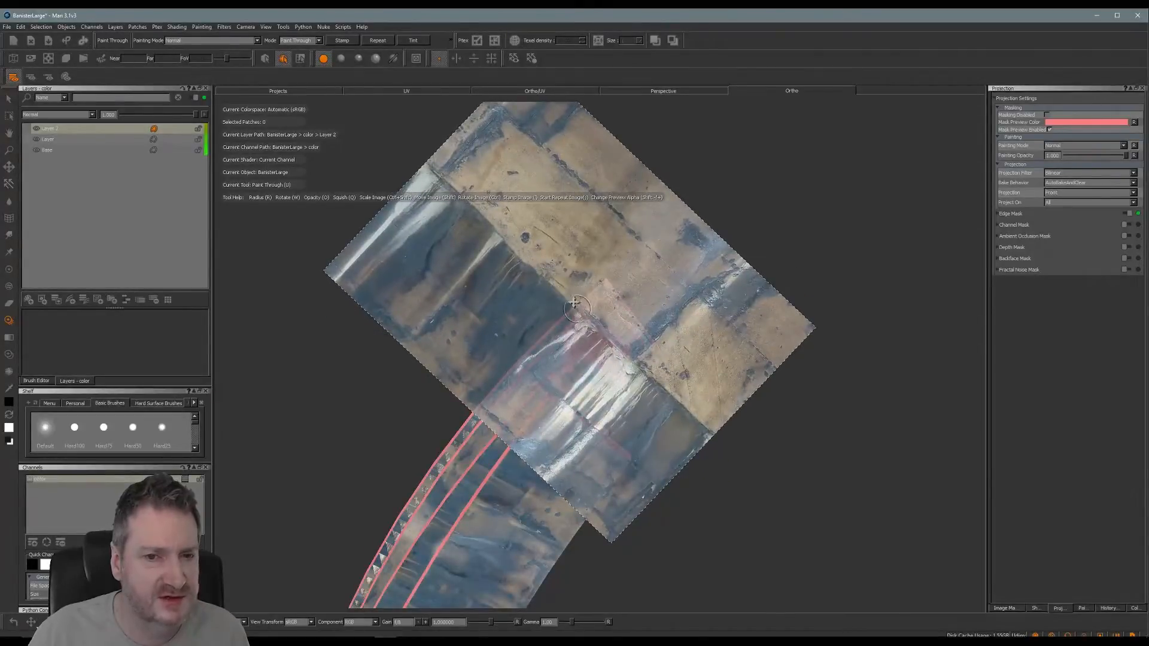
pyautogui.keyDown('shift'); pyautogui.moveTo(583, 352); pyautogui.dragTo(773, 358); pyautogui.keyUp('shift')
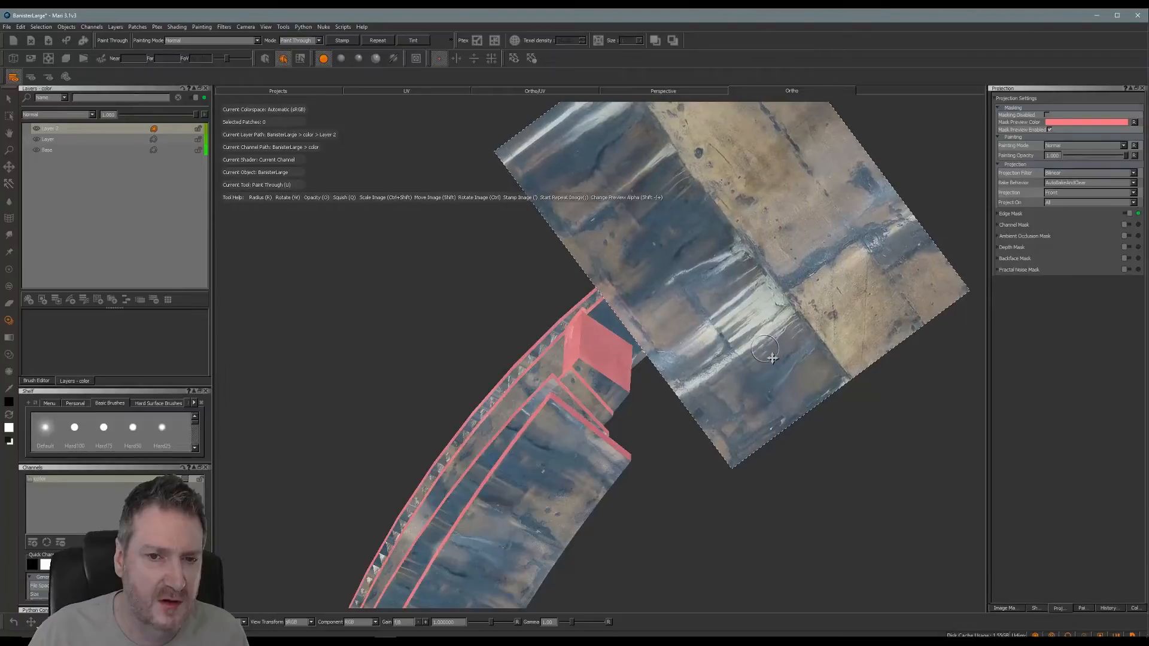
pyautogui.moveTo(634, 332); pyautogui.dragTo(698, 358)
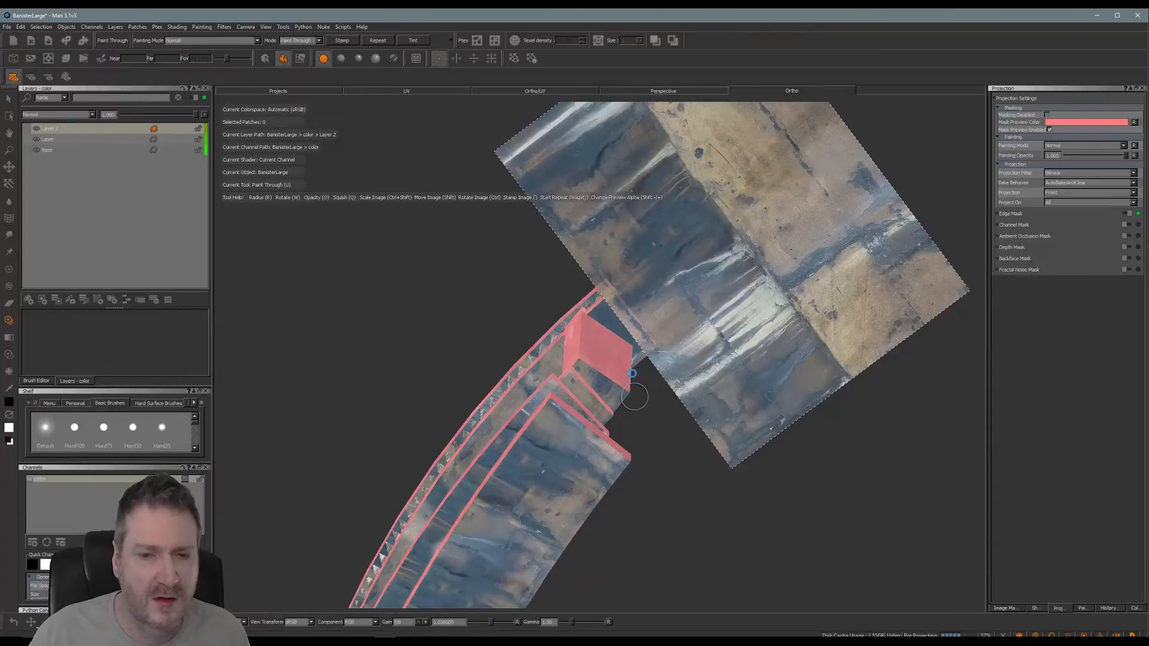
# Align the metal image with the thin noisy strip along the banister's outer edge and paint it from the right end toward the middle.
pyautogui.moveTo(562, 319)
pyautogui.keyDown('alt'); pyautogui.mouseDown()
pyautogui.moveTo(695, 242)
pyautogui.moveTo(456, 298)
pyautogui.moveTo(582, 353)
pyautogui.moveTo(665, 357)
pyautogui.mouseUp(); pyautogui.keyUp('alt')
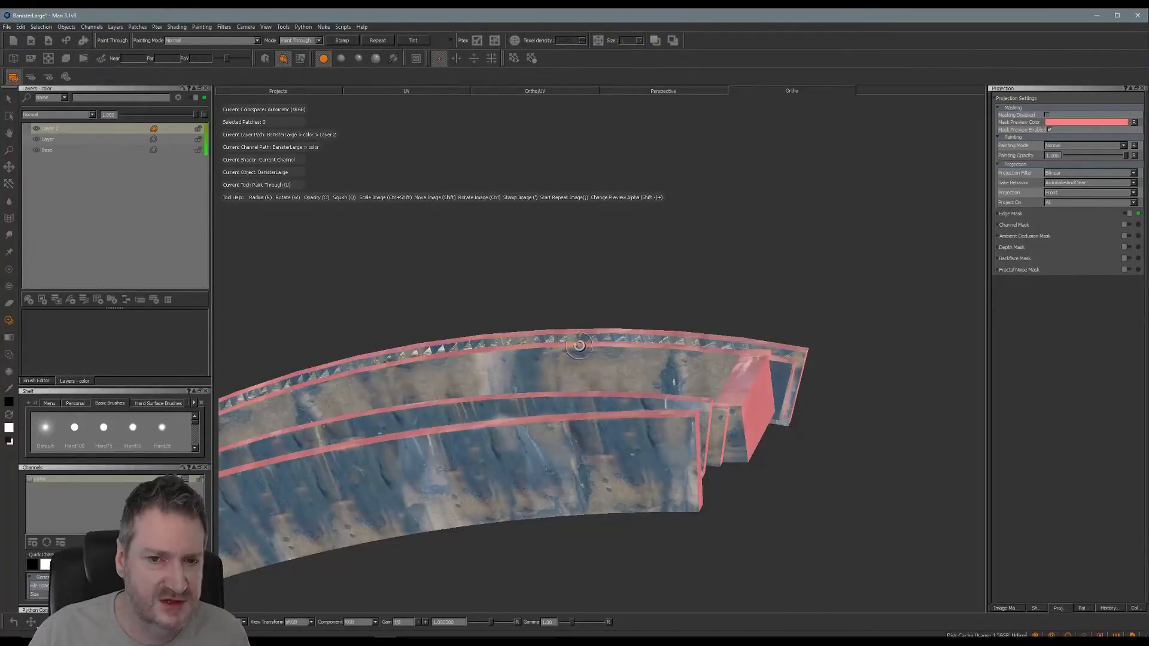
pyautogui.moveTo(579, 346)
pyautogui.keyDown('alt'); pyautogui.mouseDown()
pyautogui.moveTo(783, 345)
pyautogui.moveTo(814, 269)
pyautogui.moveTo(806, 244)
pyautogui.moveTo(816, 254)
pyautogui.mouseUp(); pyautogui.keyUp('alt')
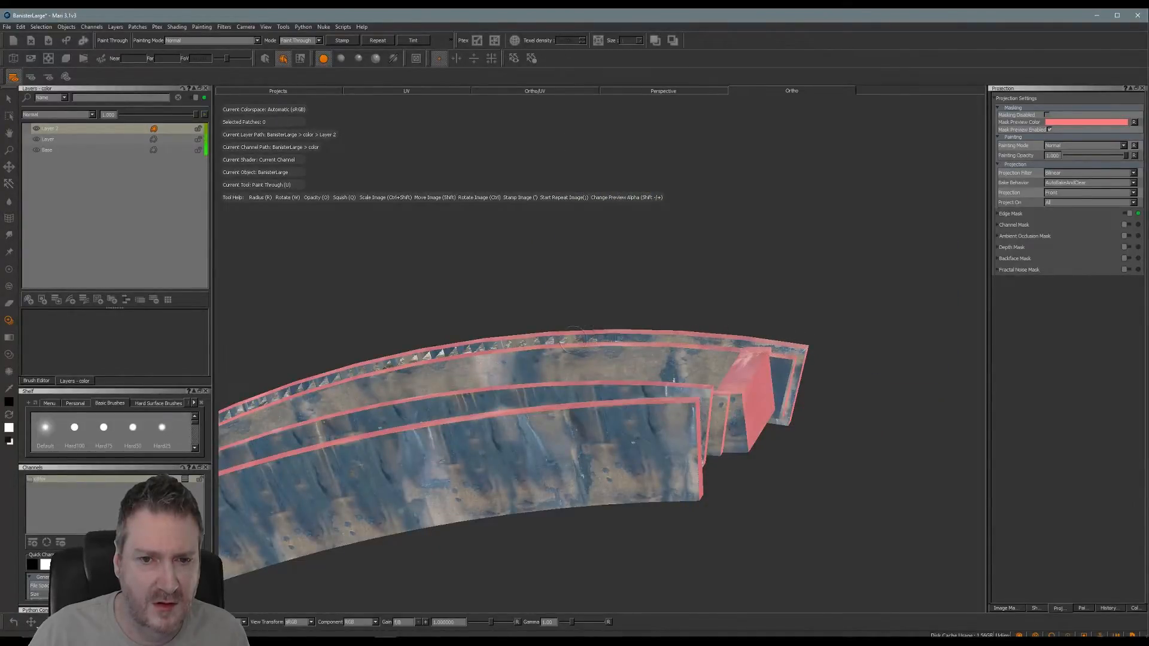
pyautogui.moveTo(609, 344); pyautogui.dragTo(634, 334)
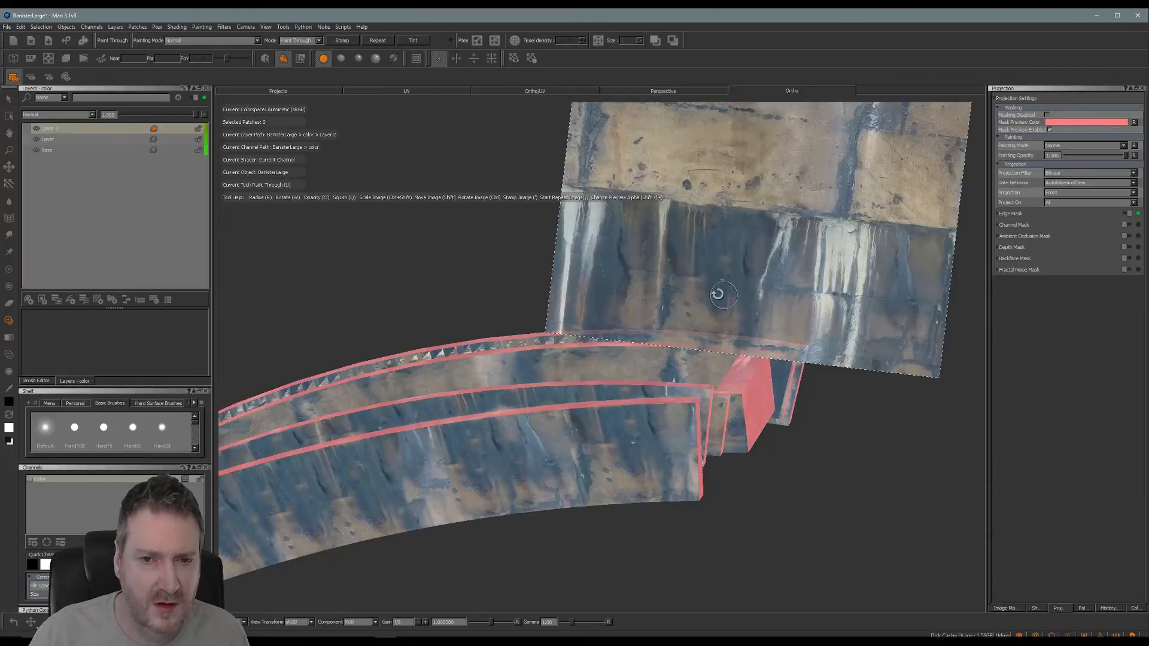
pyautogui.keyDown('ctrl'); pyautogui.moveTo(593, 279); pyautogui.dragTo(588, 295); pyautogui.keyUp('ctrl')
pyautogui.keyDown('shift'); pyautogui.moveTo(713, 273); pyautogui.dragTo(596, 266); pyautogui.keyUp('shift')
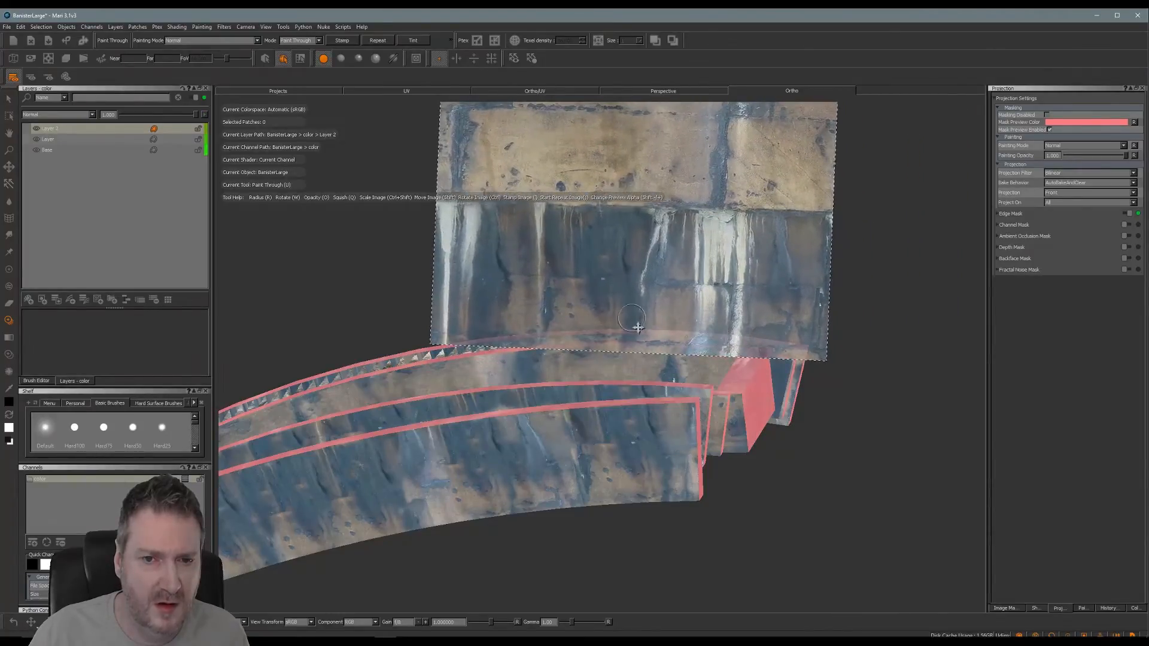
pyautogui.moveTo(639, 340); pyautogui.dragTo(600, 336)
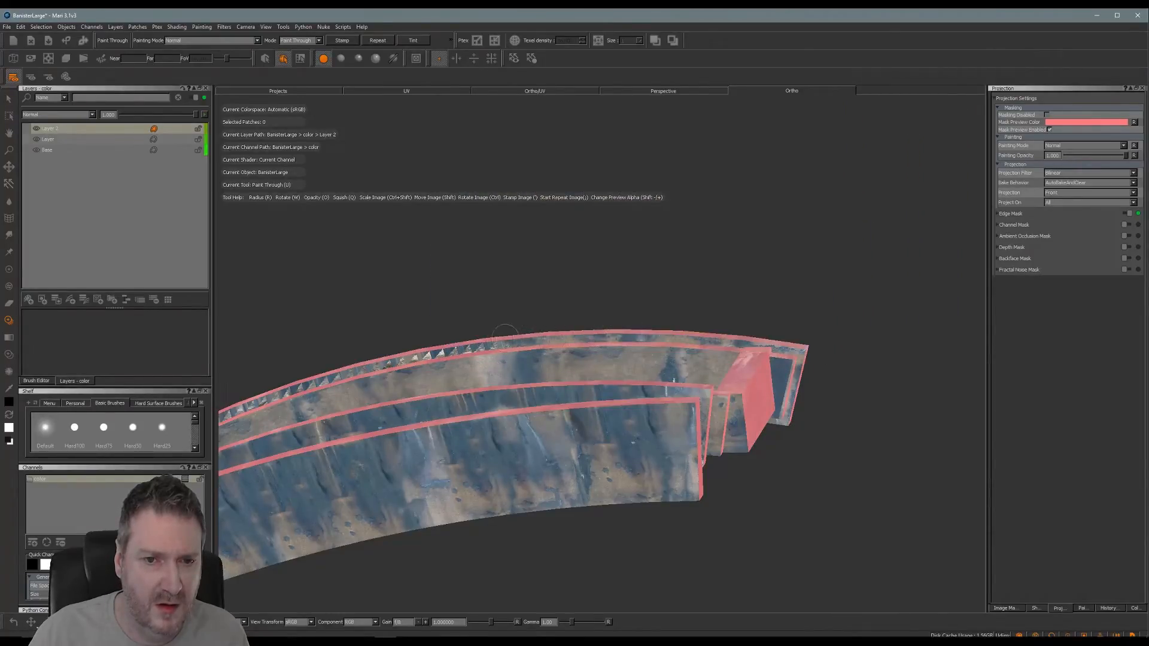
pyautogui.moveTo(501, 346); pyautogui.dragTo(509, 344)
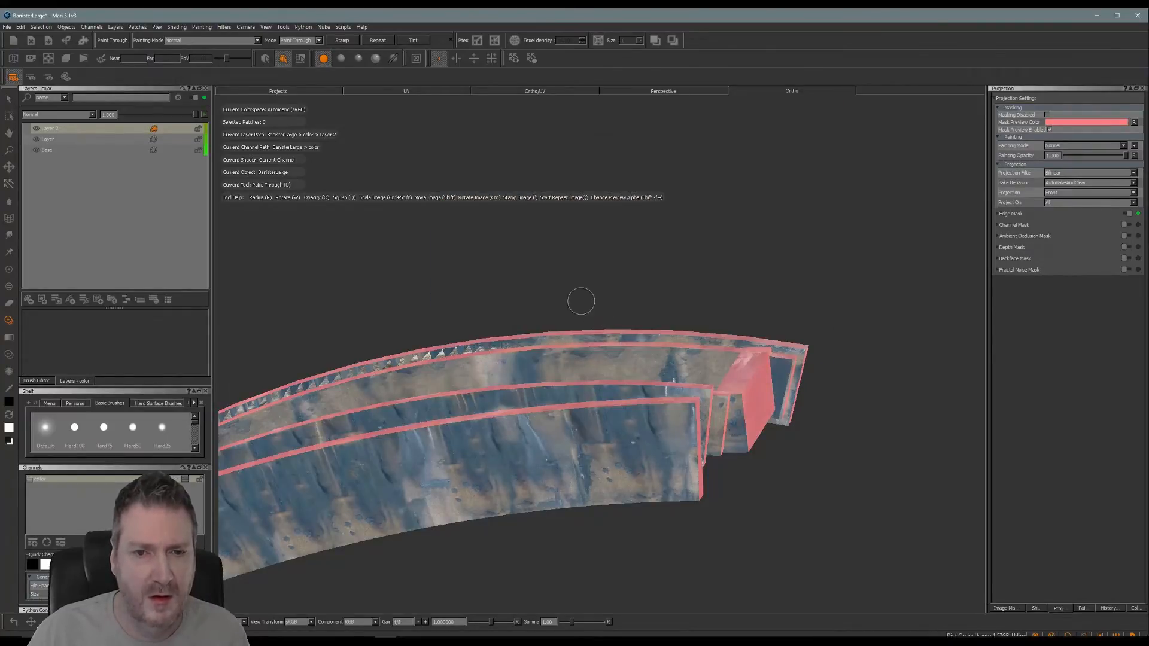
# Rotate the metal image to follow the thin noisy strip along the banister's outer edge and paint from its middle toward the left.
pyautogui.moveTo(580, 301)
pyautogui.keyDown('alt'); pyautogui.mouseDown()
pyautogui.moveTo(523, 259)
pyautogui.moveTo(588, 290)
pyautogui.moveTo(592, 413)
pyautogui.mouseUp(); pyautogui.keyUp('alt')
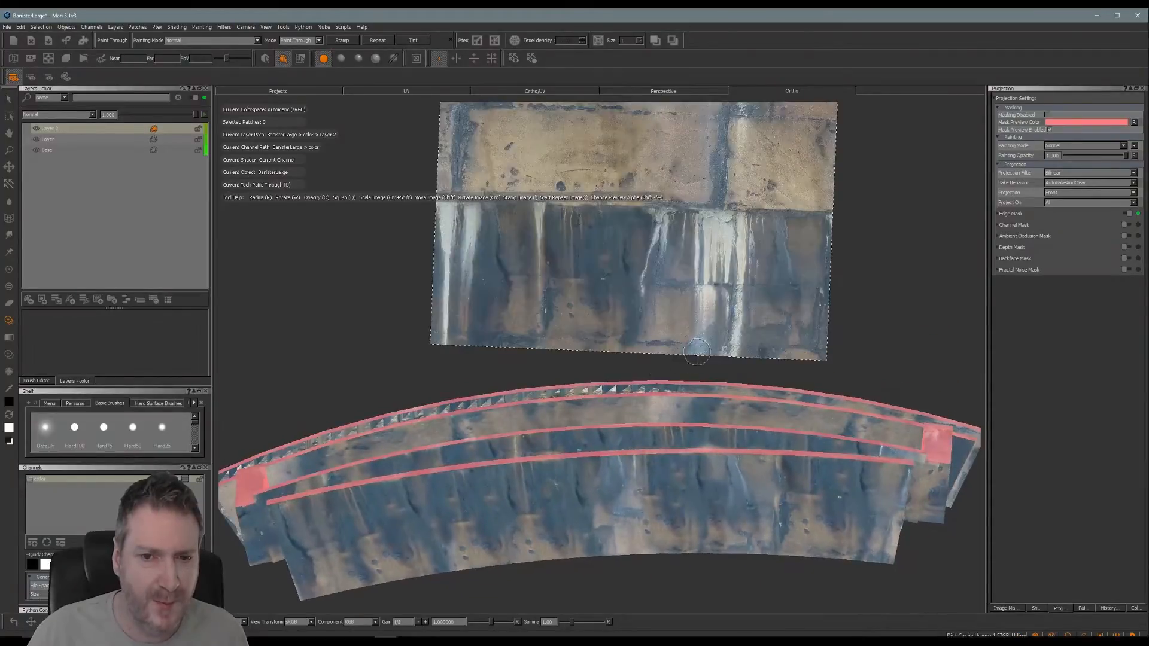
pyautogui.keyDown('ctrl'); pyautogui.moveTo(688, 340); pyautogui.dragTo(765, 326); pyautogui.keyUp('ctrl')
pyautogui.moveTo(687, 389); pyautogui.dragTo(645, 388)
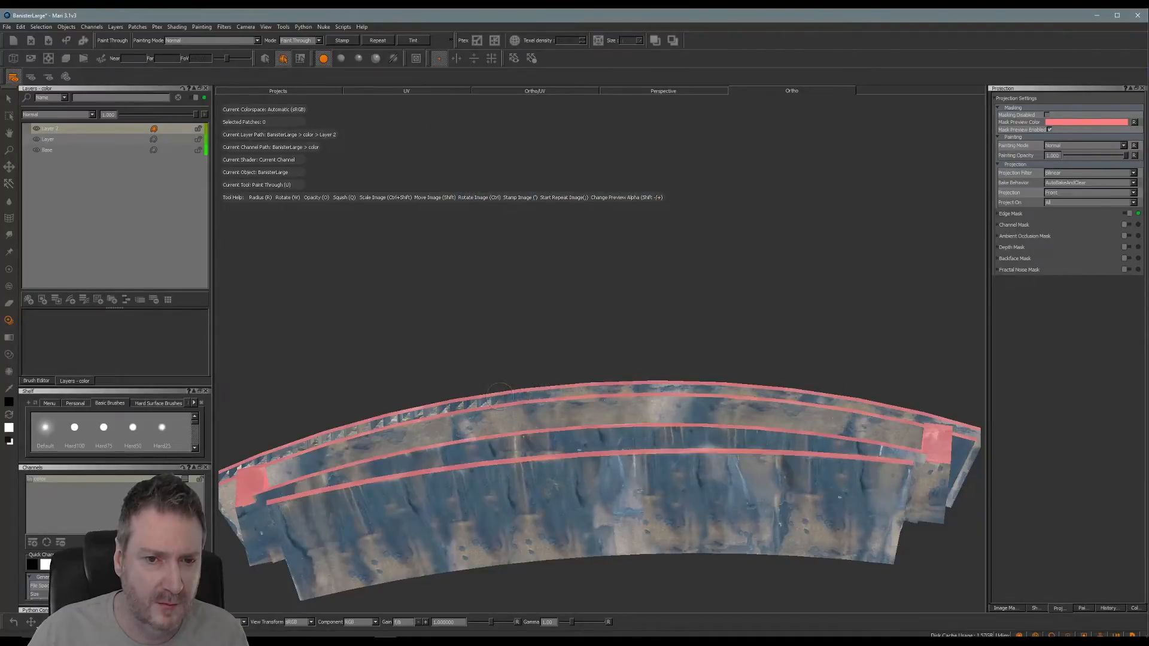
pyautogui.moveTo(455, 406); pyautogui.dragTo(459, 405)
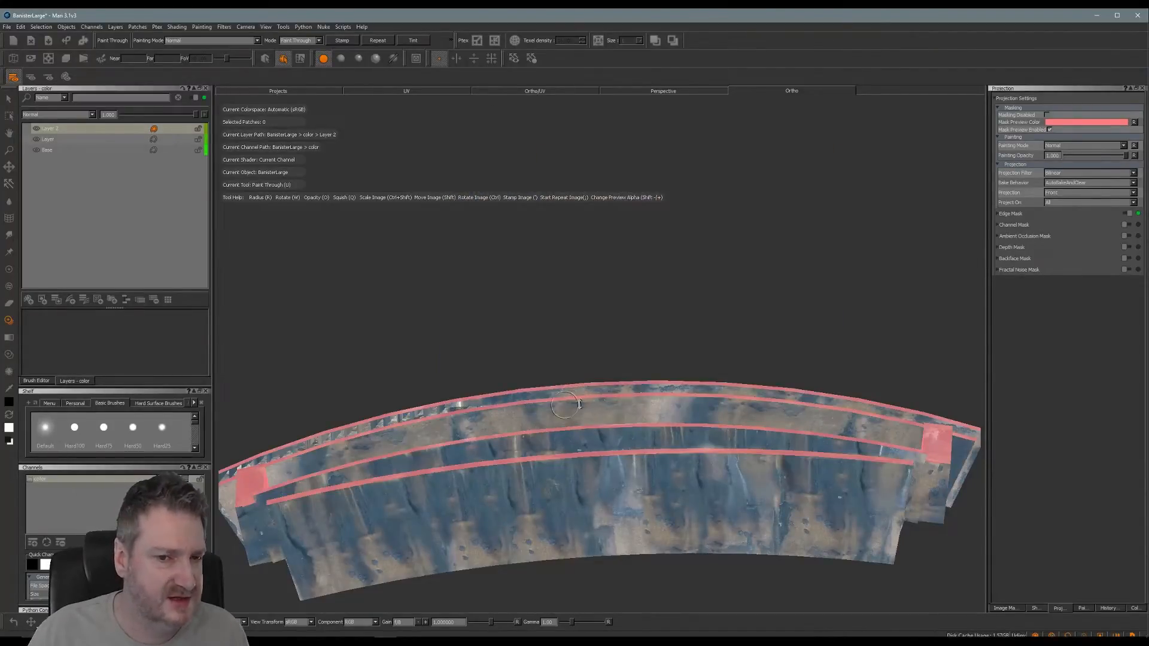
# Align the metal image with the remaining left stretch of the thin outer strip and paint over its noise.
pyautogui.keyDown('alt'); pyautogui.moveTo(553, 341); pyautogui.dragTo(639, 300, button='middle'); pyautogui.keyUp('alt')
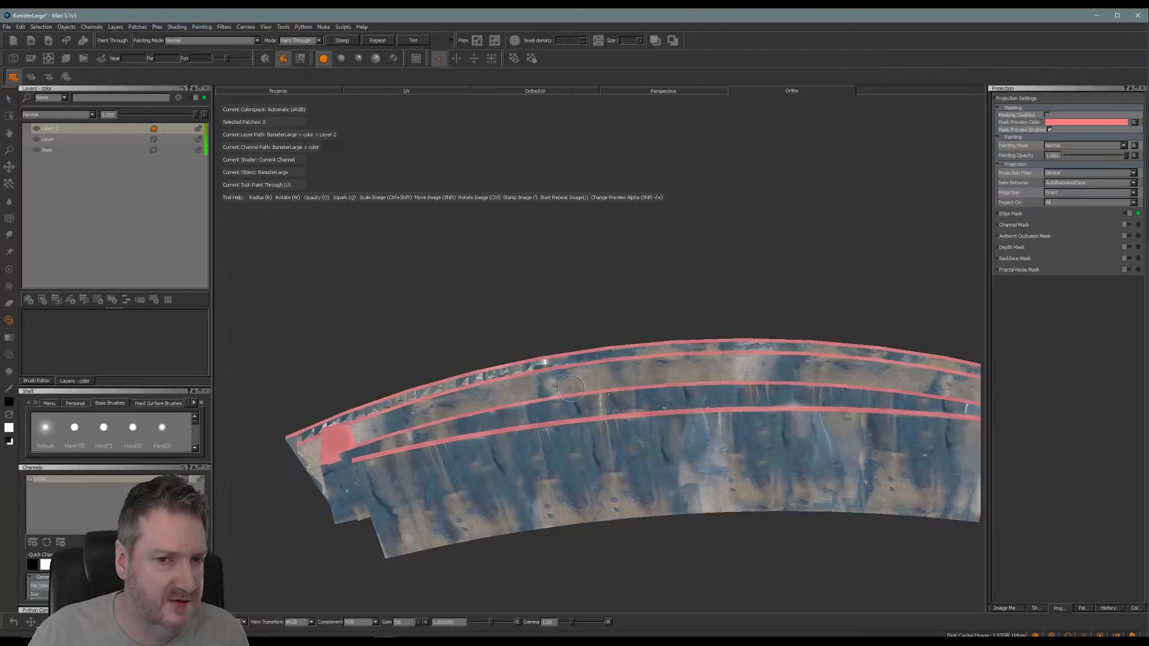
pyautogui.keyDown('alt'); pyautogui.moveTo(497, 327); pyautogui.dragTo(520, 350); pyautogui.keyUp('alt')
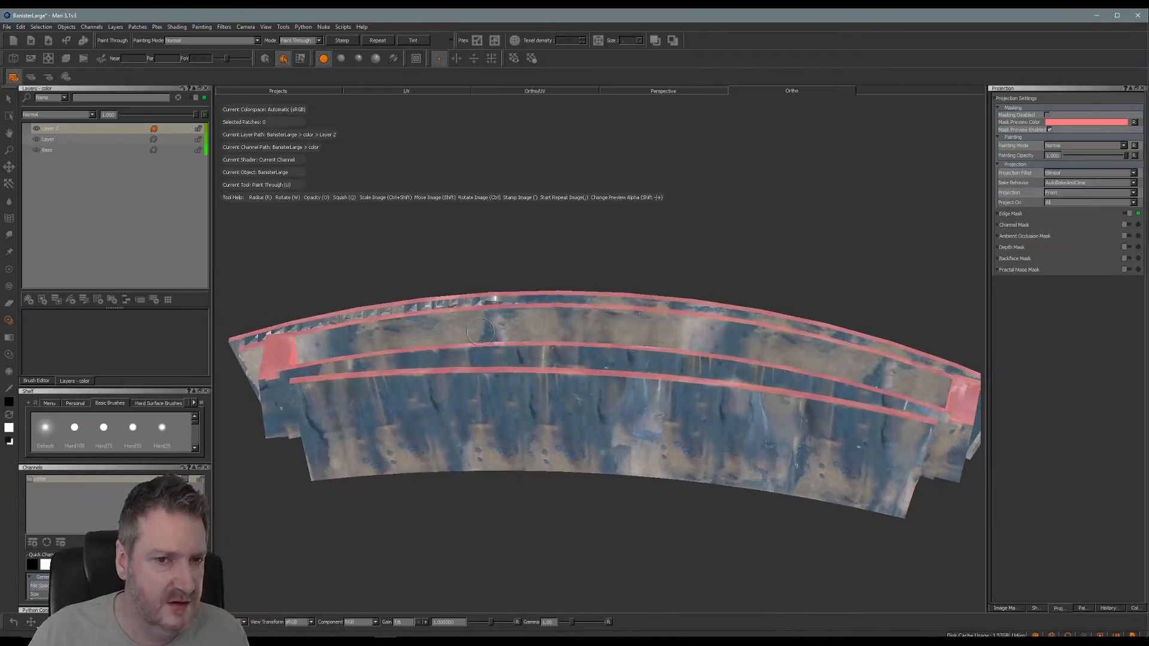
pyautogui.keyDown('alt'); pyautogui.moveTo(522, 354); pyautogui.dragTo(636, 439, button='middle'); pyautogui.keyUp('alt')
pyautogui.press('u')
pyautogui.moveTo(686, 336)
pyautogui.keyDown('shift'); pyautogui.mouseDown()
pyautogui.moveTo(626, 303)
pyautogui.moveTo(628, 334)
pyautogui.mouseUp(); pyautogui.keyUp('shift')
pyautogui.keyDown('ctrl'); pyautogui.moveTo(704, 340); pyautogui.dragTo(710, 334); pyautogui.keyUp('ctrl')
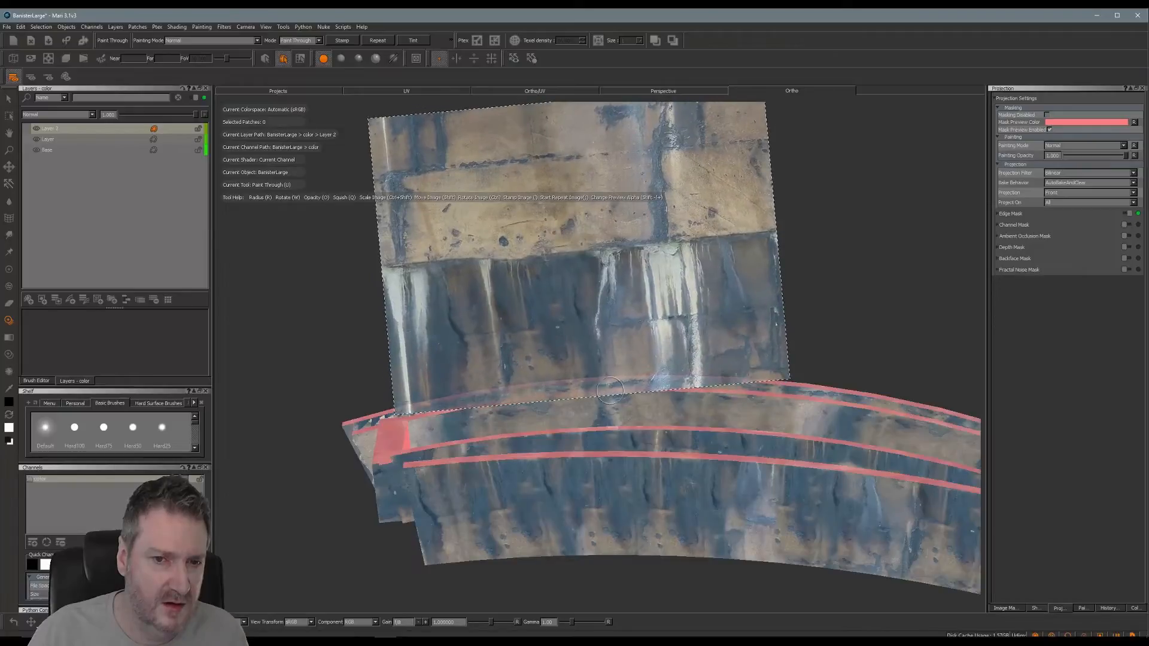
pyautogui.moveTo(615, 384); pyautogui.dragTo(612, 383)
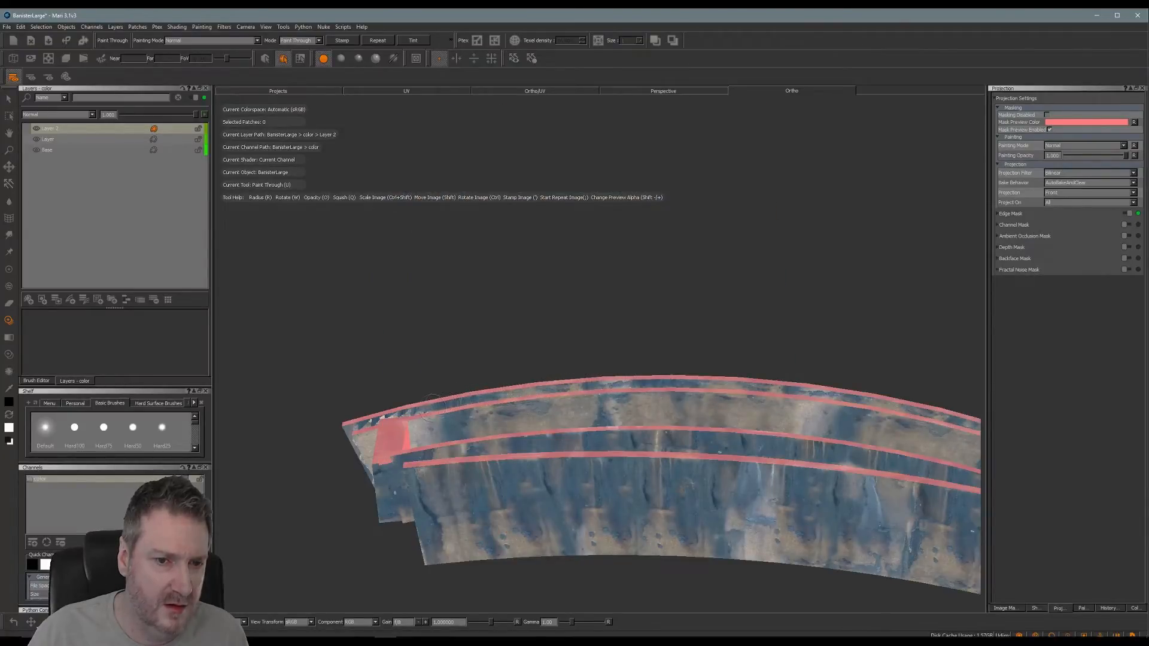
pyautogui.moveTo(404, 412); pyautogui.dragTo(413, 409)
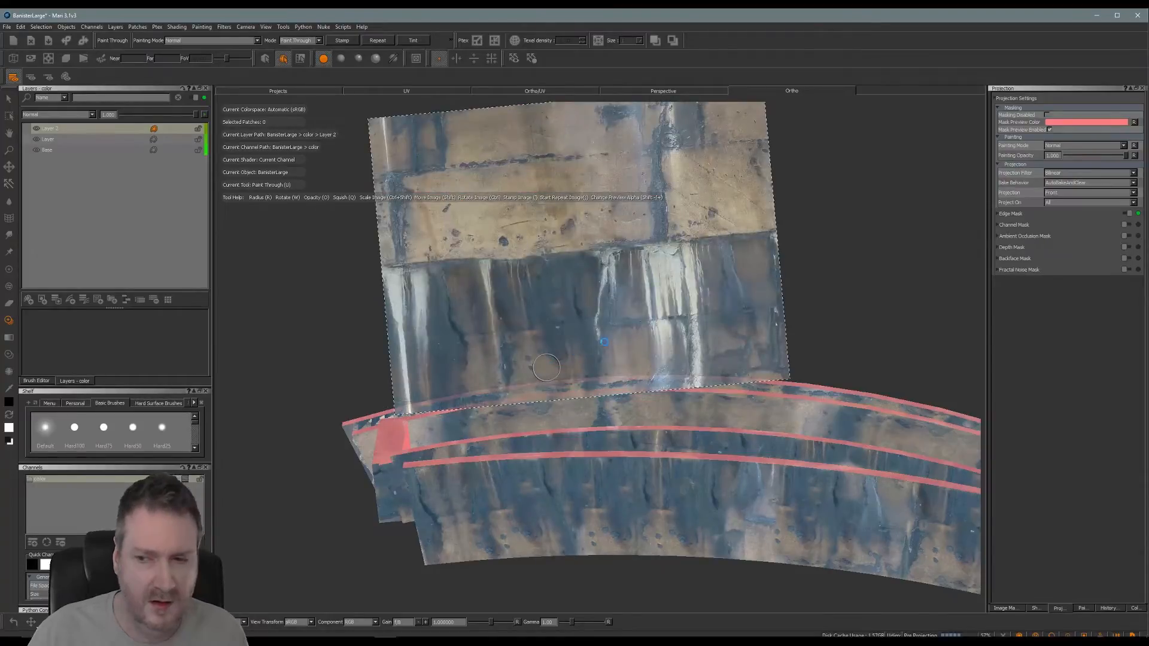
# Turn the banister to expose the outer strip's left tip, tilt the metal image to match, and paint the tip.
pyautogui.moveTo(544, 334)
pyautogui.keyDown('alt'); pyautogui.mouseDown()
pyautogui.moveTo(516, 303)
pyautogui.moveTo(548, 298)
pyautogui.mouseUp(); pyautogui.keyUp('alt')
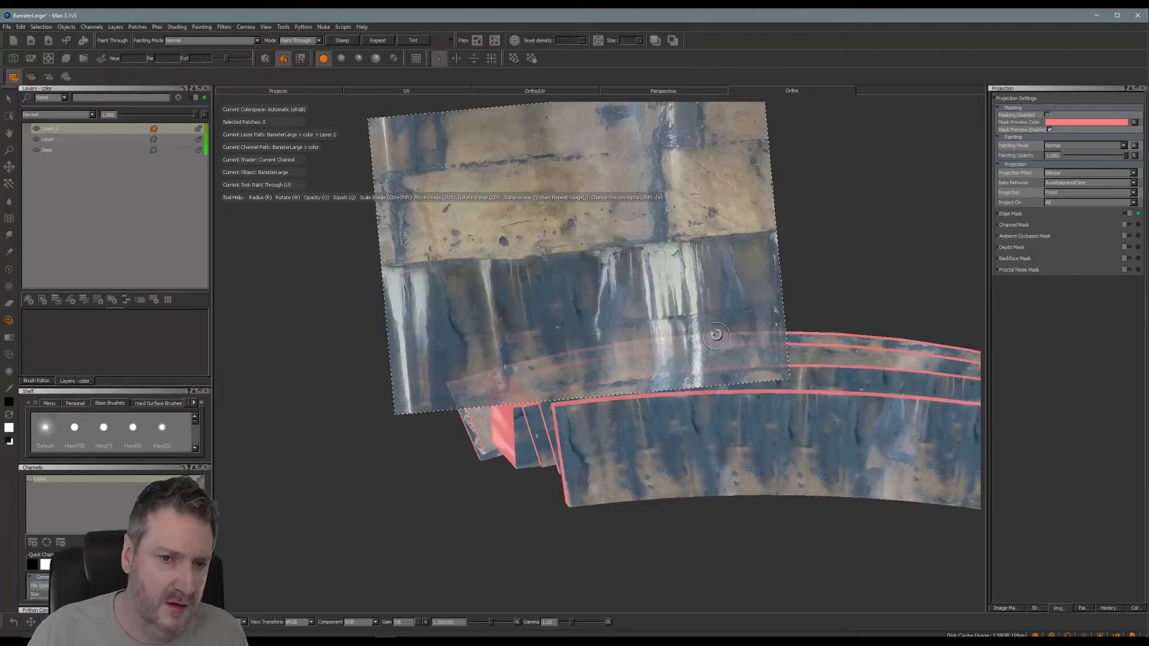
pyautogui.moveTo(716, 336)
pyautogui.keyDown('ctrl'); pyautogui.mouseDown()
pyautogui.moveTo(684, 289)
pyautogui.moveTo(625, 324)
pyautogui.mouseUp(); pyautogui.keyUp('ctrl')
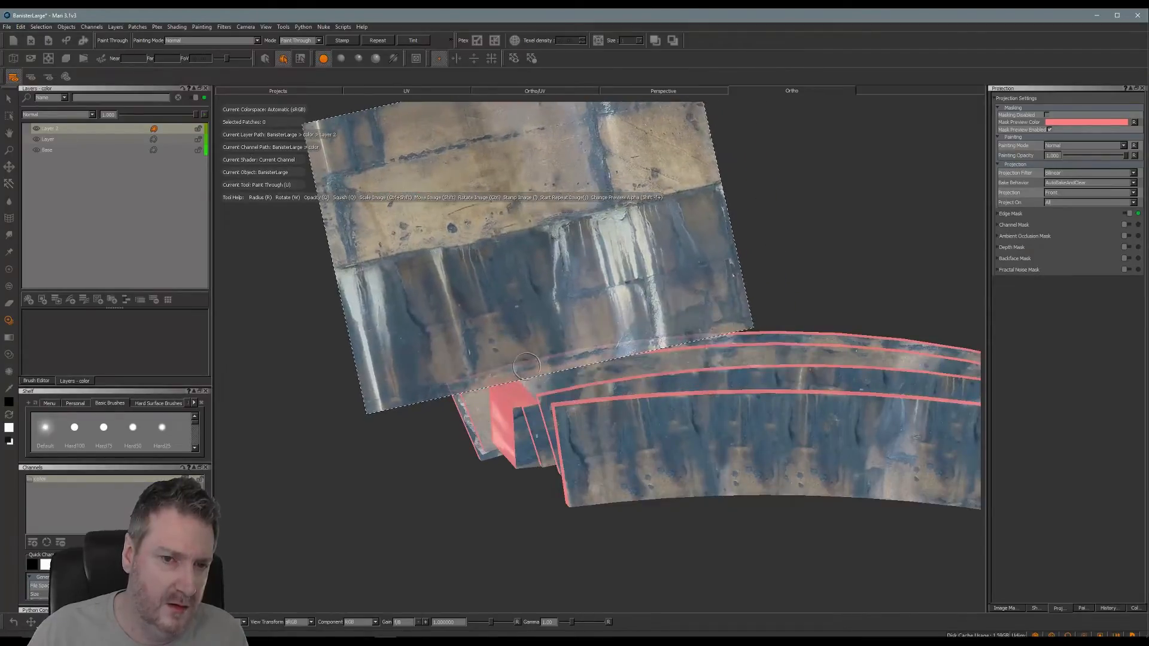
pyautogui.moveTo(526, 367); pyautogui.dragTo(497, 376)
pyautogui.click(413, 326)
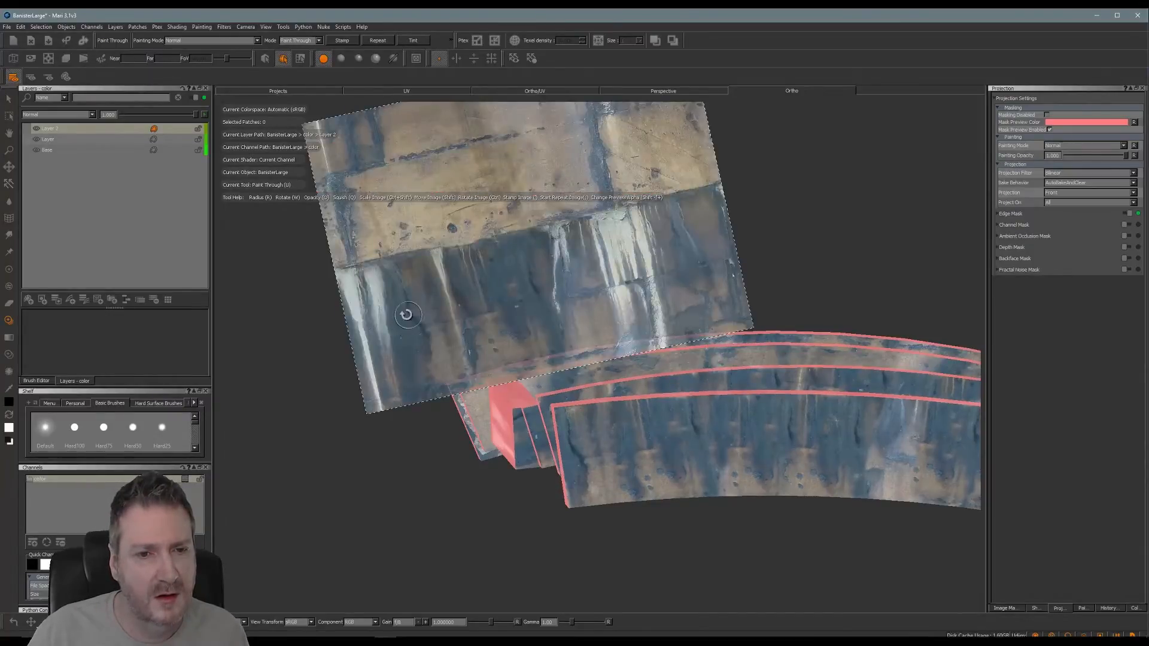
# Rotate the metal image along the banister's slanted left end and paint its narrow end border.
pyautogui.moveTo(395, 325)
pyautogui.keyDown('ctrl'); pyautogui.mouseDown()
pyautogui.moveTo(534, 398)
pyautogui.moveTo(649, 369)
pyautogui.moveTo(605, 385)
pyautogui.moveTo(495, 526)
pyautogui.moveTo(497, 559)
pyautogui.moveTo(519, 546)
pyautogui.moveTo(514, 527)
pyautogui.mouseUp(); pyautogui.keyUp('ctrl')
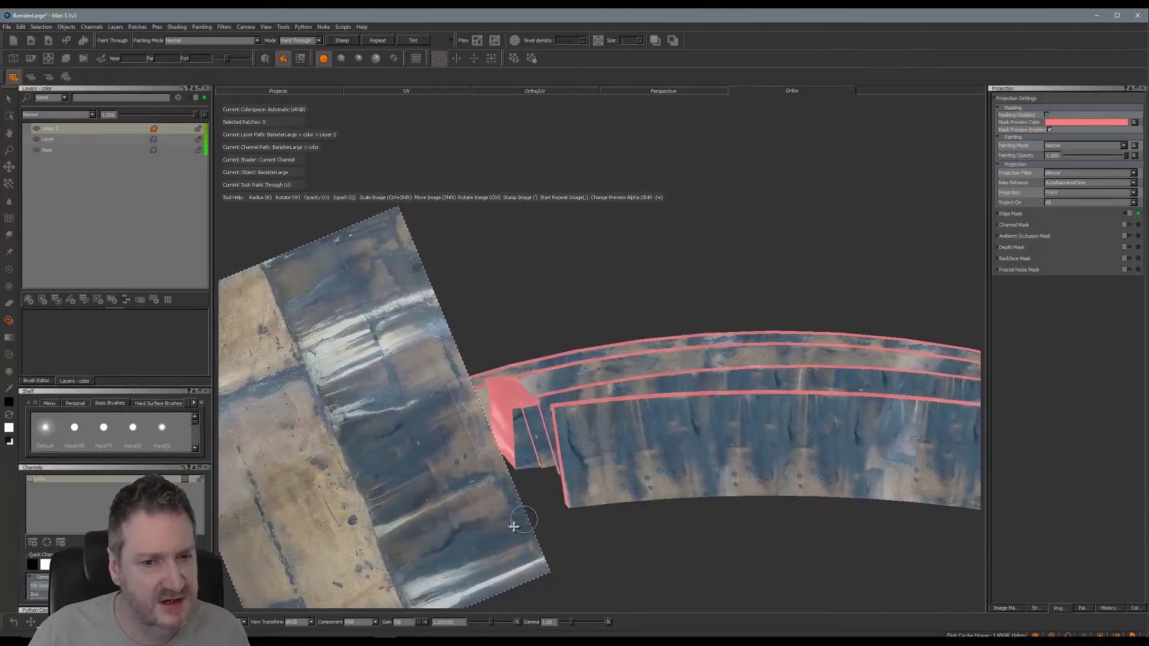
pyautogui.moveTo(492, 455)
pyautogui.keyDown('shift'); pyautogui.mouseDown()
pyautogui.moveTo(483, 499)
pyautogui.moveTo(473, 431)
pyautogui.mouseUp(); pyautogui.keyUp('shift')
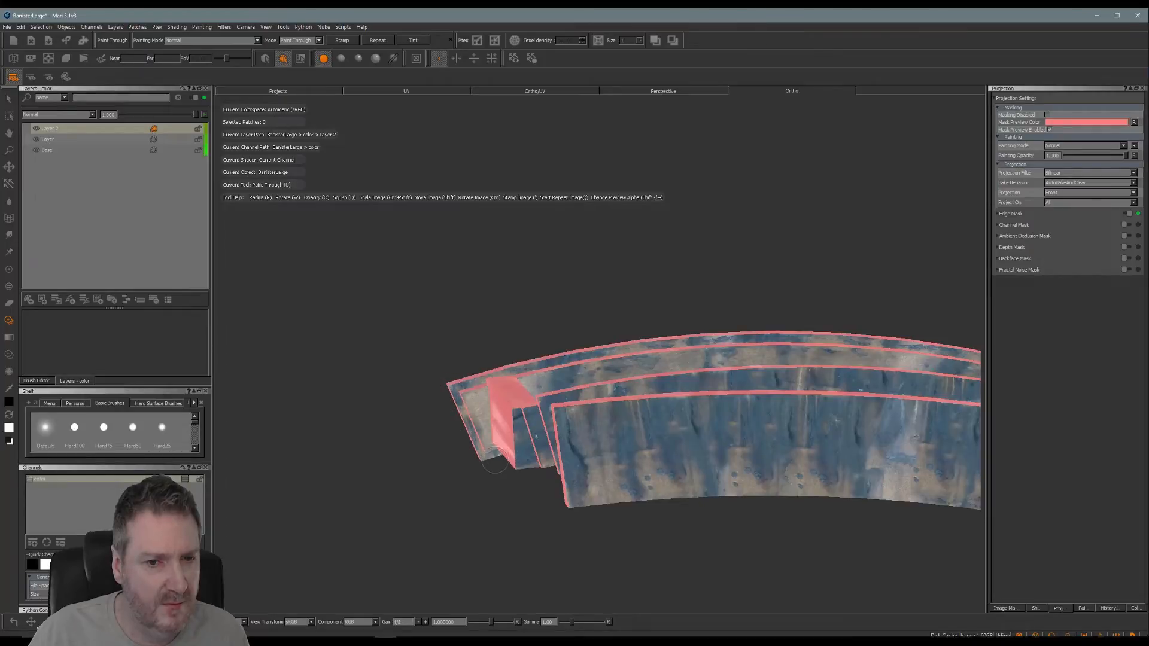
pyautogui.moveTo(495, 461); pyautogui.dragTo(501, 467)
pyautogui.moveTo(470, 407); pyautogui.dragTo(490, 470)
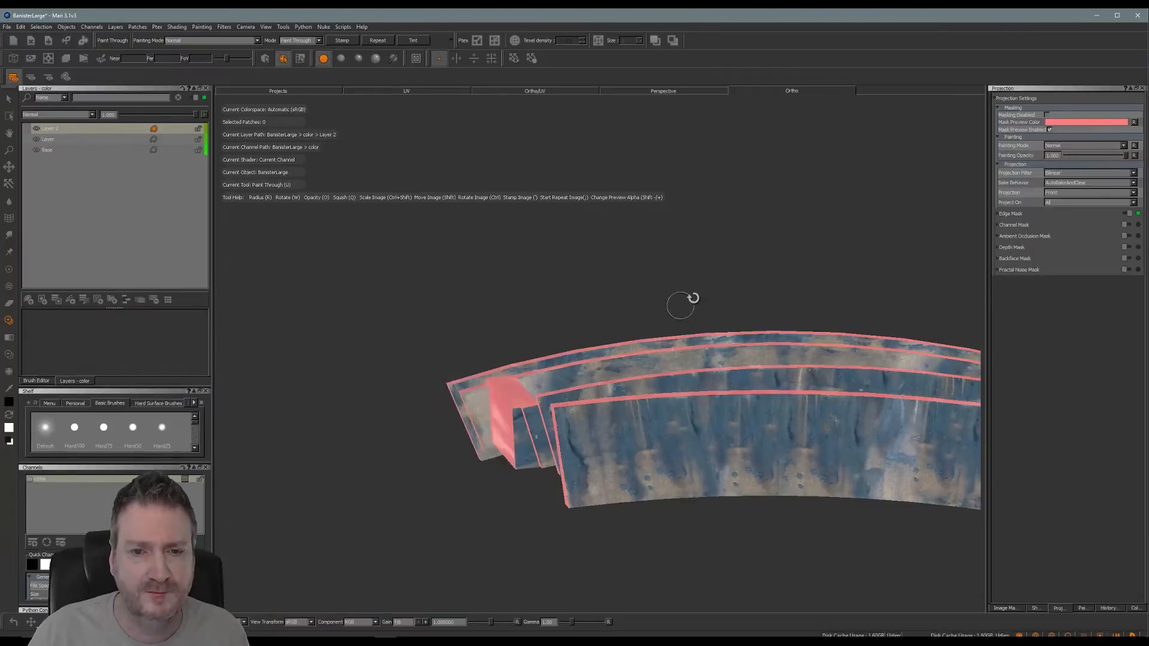
# Turn to the banister's oppositely curved side, align the metal image with the left end of its noisy outer strip, and paint there.
pyautogui.moveTo(676, 309)
pyautogui.keyDown('alt'); pyautogui.mouseDown()
pyautogui.moveTo(546, 334)
pyautogui.moveTo(821, 405)
pyautogui.moveTo(647, 341)
pyautogui.moveTo(597, 385)
pyautogui.moveTo(563, 339)
pyautogui.moveTo(521, 322)
pyautogui.moveTo(626, 339)
pyautogui.mouseUp(); pyautogui.keyUp('alt')
pyautogui.keyDown('alt'); pyautogui.moveTo(626, 340); pyautogui.dragTo(637, 344, button='middle'); pyautogui.keyUp('alt')
pyautogui.moveTo(637, 345)
pyautogui.keyDown('alt'); pyautogui.mouseDown()
pyautogui.moveTo(449, 403)
pyautogui.moveTo(419, 372)
pyautogui.mouseUp(); pyautogui.keyUp('alt')
pyautogui.moveTo(492, 389)
pyautogui.keyDown('alt'); pyautogui.mouseDown()
pyautogui.moveTo(624, 407)
pyautogui.moveTo(562, 406)
pyautogui.moveTo(623, 447)
pyautogui.moveTo(634, 370)
pyautogui.mouseUp(); pyautogui.keyUp('alt')
pyautogui.moveTo(570, 355)
pyautogui.keyDown('alt'); pyautogui.mouseDown(button='middle')
pyautogui.moveTo(531, 358)
pyautogui.moveTo(554, 362)
pyautogui.mouseUp(button='middle'); pyautogui.keyUp('alt')
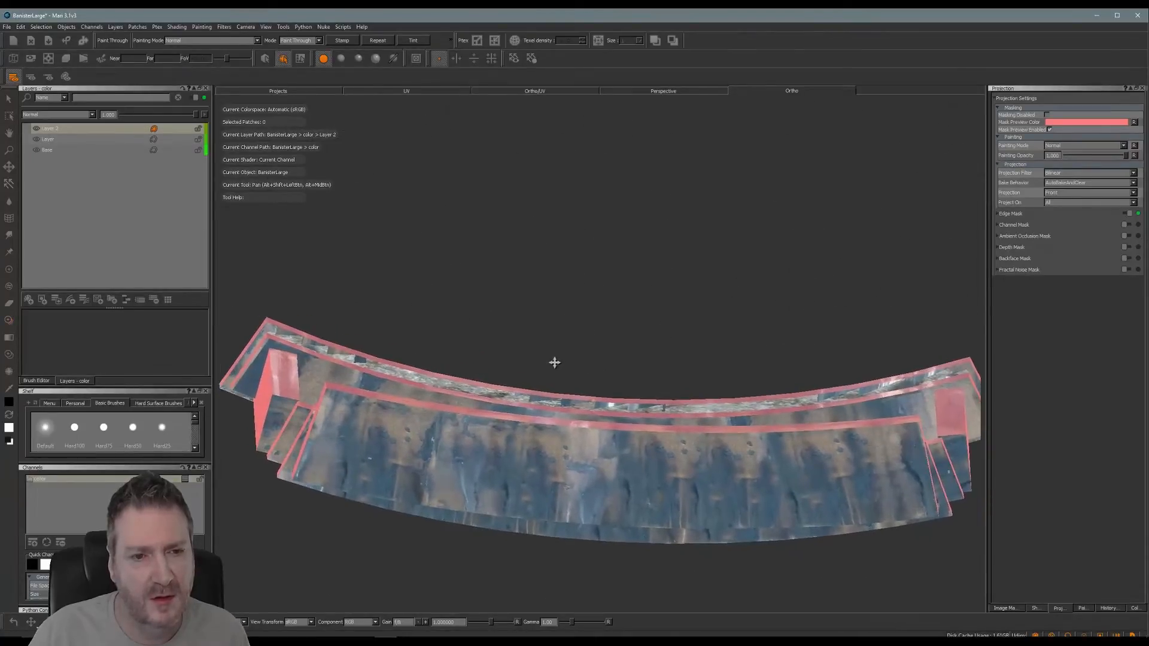
pyautogui.press('u')
pyautogui.moveTo(385, 258)
pyautogui.keyDown('ctrl'); pyautogui.mouseDown()
pyautogui.moveTo(521, 551)
pyautogui.moveTo(400, 601)
pyautogui.mouseUp(); pyautogui.keyUp('ctrl')
pyautogui.keyDown('shift'); pyautogui.moveTo(398, 519); pyautogui.dragTo(453, 302); pyautogui.keyUp('shift')
pyautogui.moveTo(421, 381)
pyautogui.keyDown('ctrl'); pyautogui.mouseDown()
pyautogui.moveTo(428, 397)
pyautogui.moveTo(505, 362)
pyautogui.moveTo(522, 348)
pyautogui.moveTo(515, 329)
pyautogui.moveTo(539, 321)
pyautogui.moveTo(531, 299)
pyautogui.mouseUp(); pyautogui.keyUp('ctrl')
pyautogui.moveTo(337, 343); pyautogui.dragTo(314, 343)
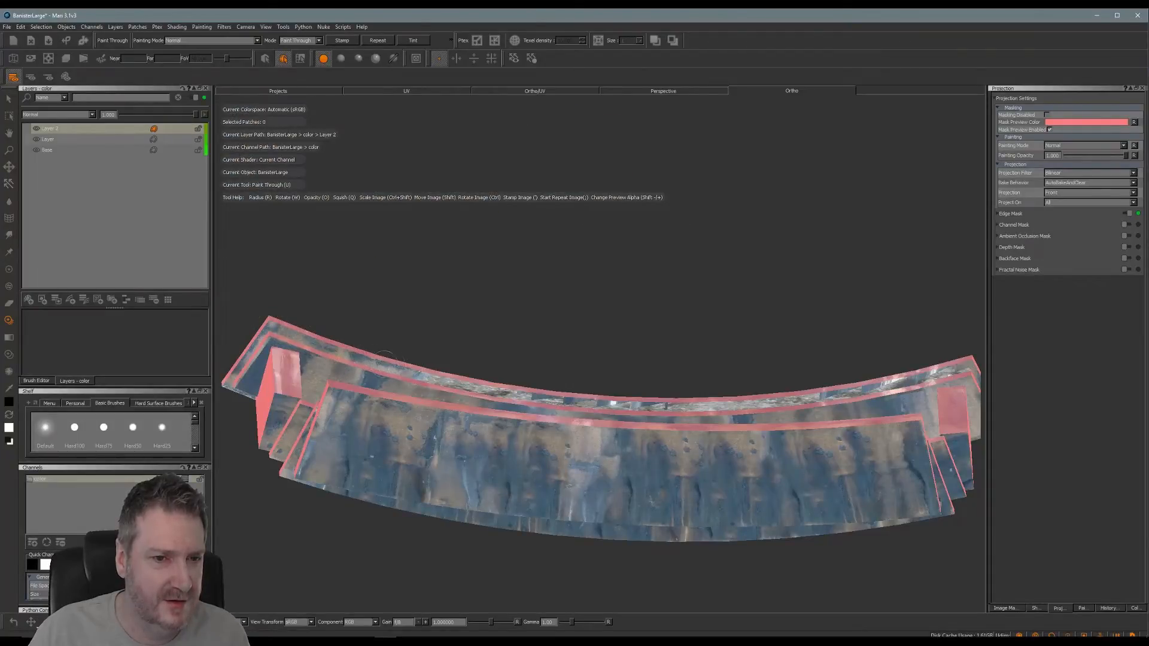
# Shift the metal image along the inward-curving outer strip and paint from its left portion to the middle.
pyautogui.keyDown('shift'); pyautogui.moveTo(486, 357); pyautogui.dragTo(581, 381); pyautogui.keyUp('shift')
pyautogui.moveTo(472, 389); pyautogui.dragTo(469, 386)
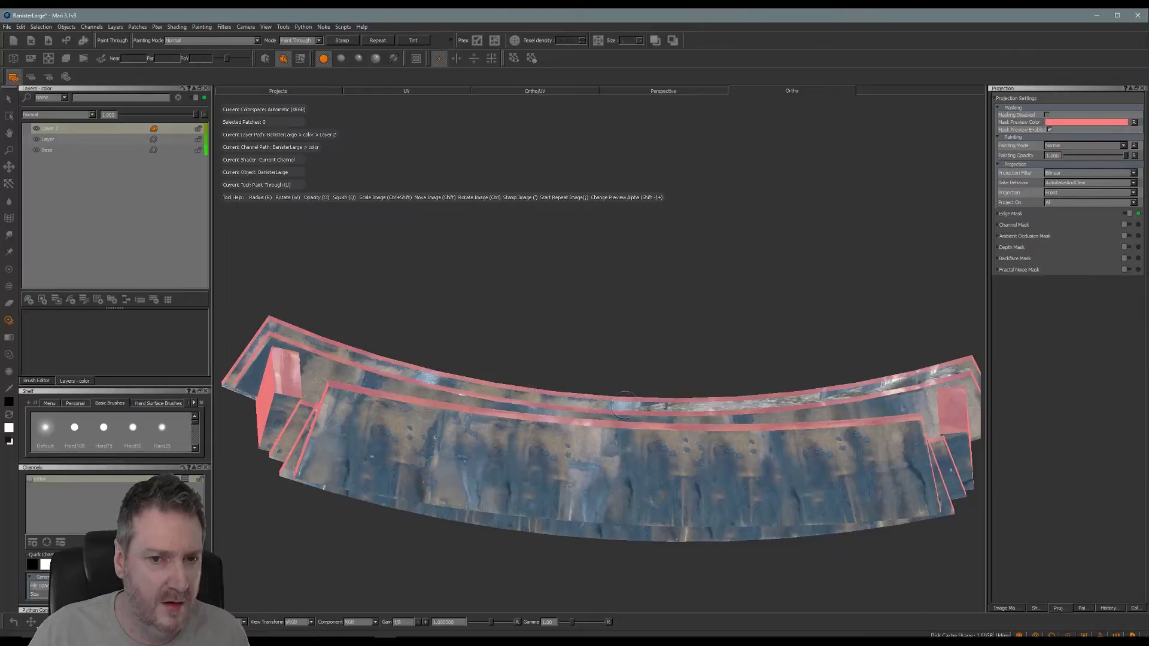
pyautogui.moveTo(610, 406); pyautogui.dragTo(569, 380)
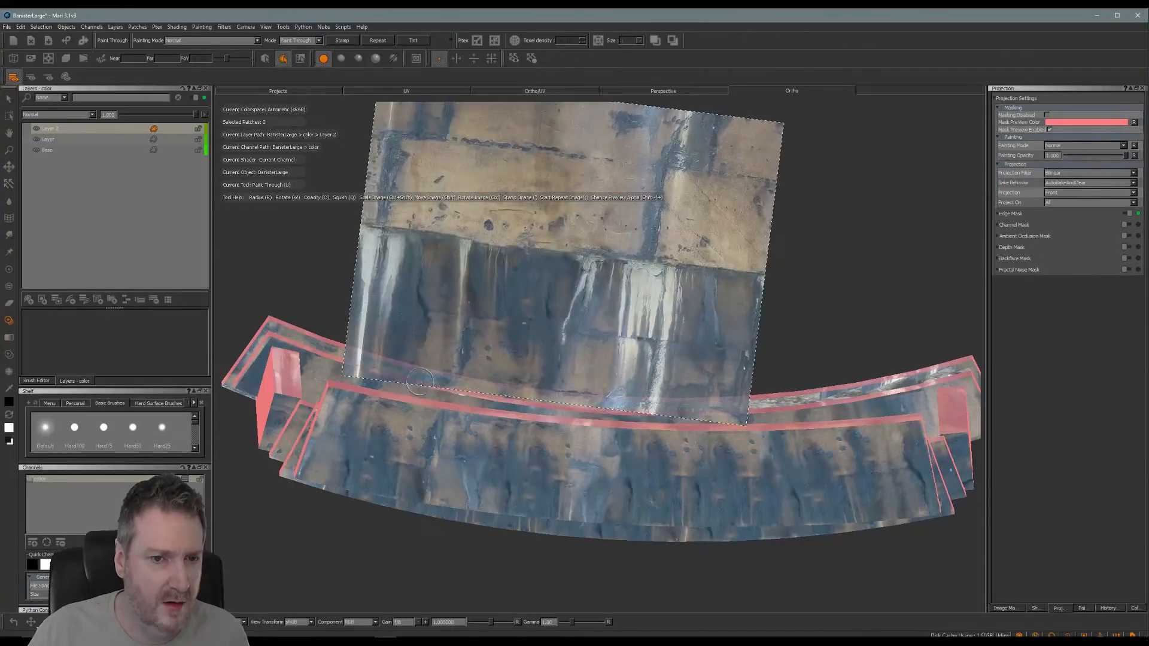
pyautogui.moveTo(420, 381)
pyautogui.mouseDown()
pyautogui.moveTo(430, 378)
pyautogui.moveTo(407, 372)
pyautogui.mouseUp()
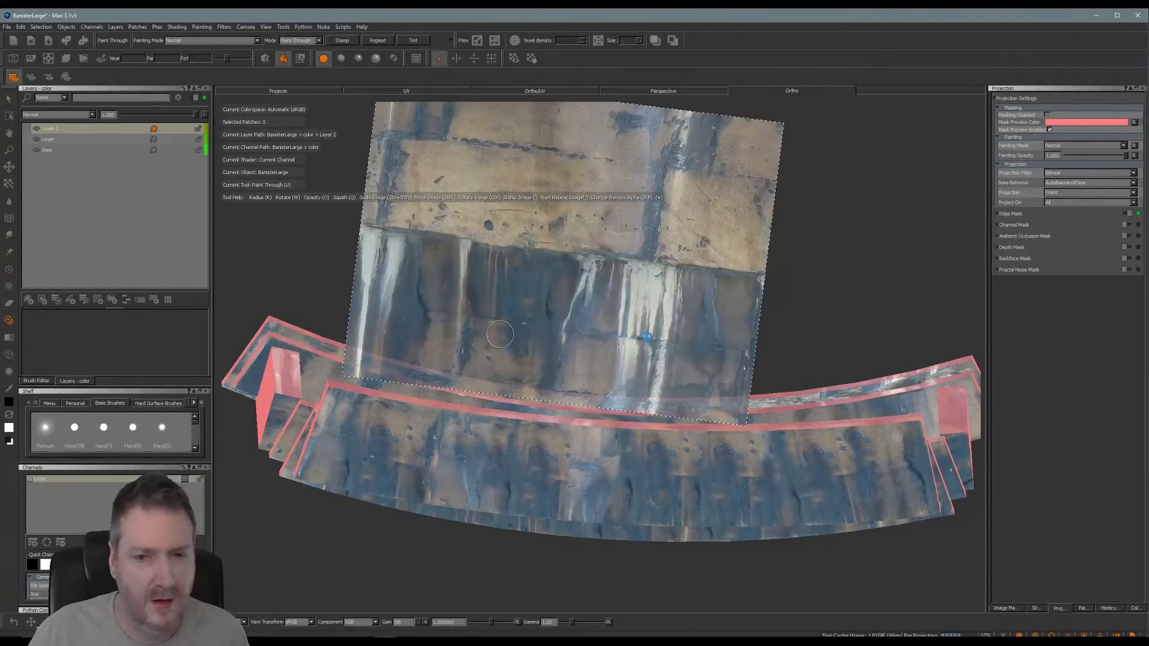
# Level the metal image over the middle of the inward-curving outer strip and paint the noisy area just right of center.
pyautogui.press('Escape')
pyautogui.keyDown('alt'); pyautogui.moveTo(637, 315); pyautogui.dragTo(527, 305, button='middle'); pyautogui.keyUp('alt')
pyautogui.keyDown('ctrl'); pyautogui.moveTo(684, 374); pyautogui.dragTo(704, 356); pyautogui.keyUp('ctrl')
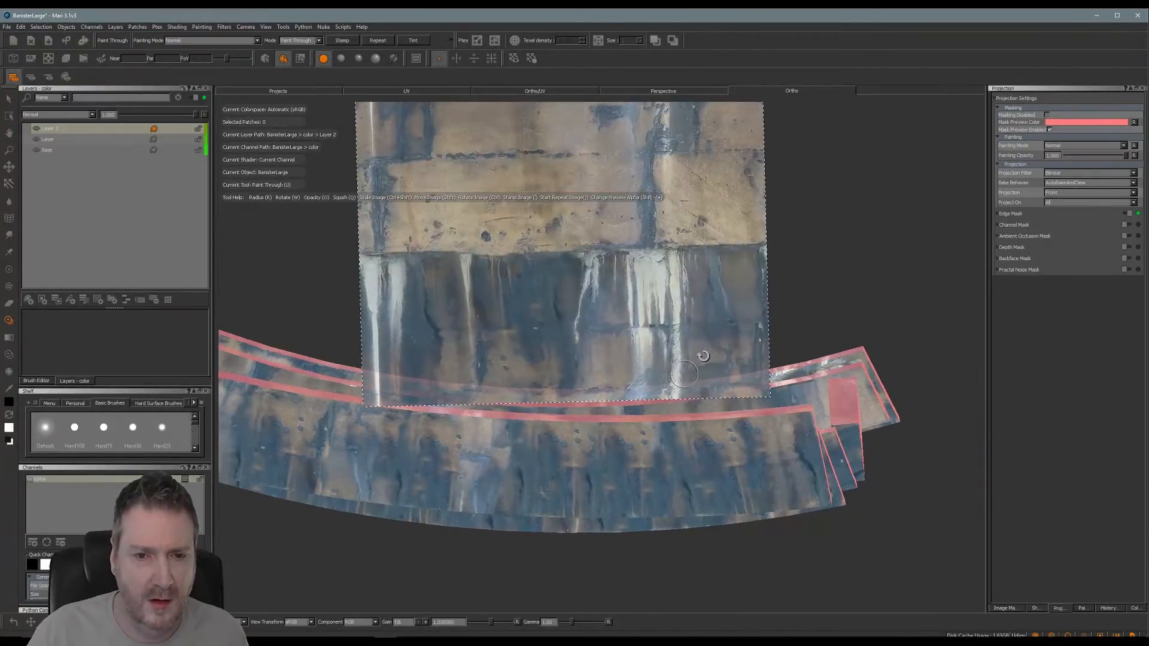
pyautogui.moveTo(531, 395); pyautogui.dragTo(506, 393)
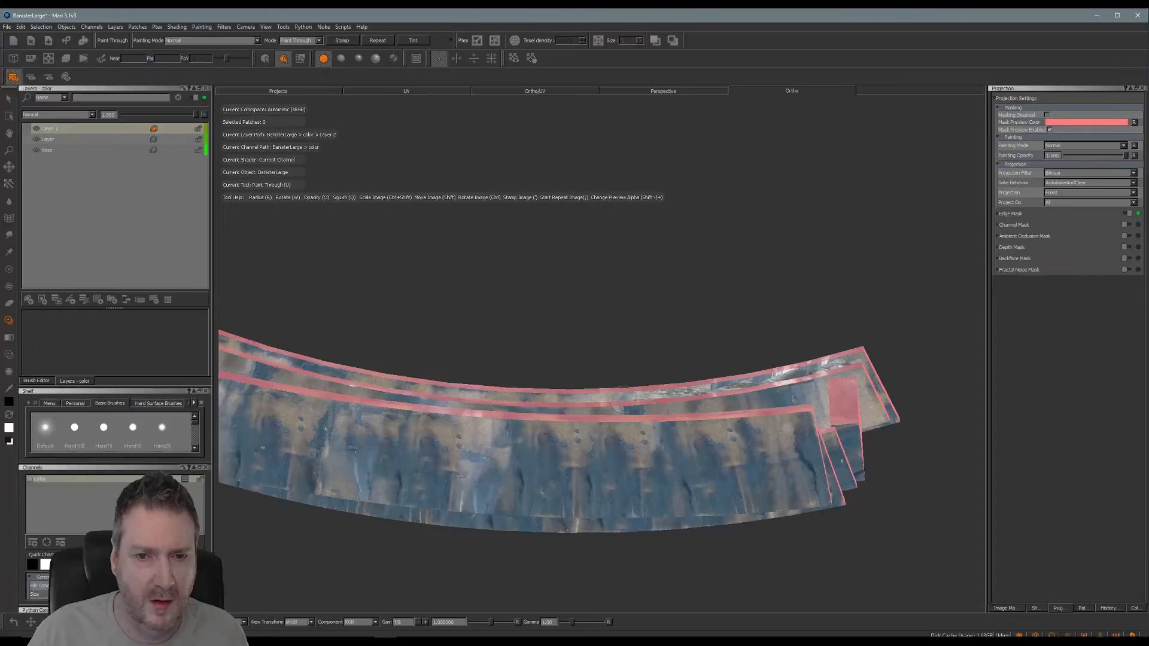
pyautogui.moveTo(616, 401)
pyautogui.mouseDown()
pyautogui.moveTo(686, 393)
pyautogui.moveTo(672, 392)
pyautogui.mouseUp()
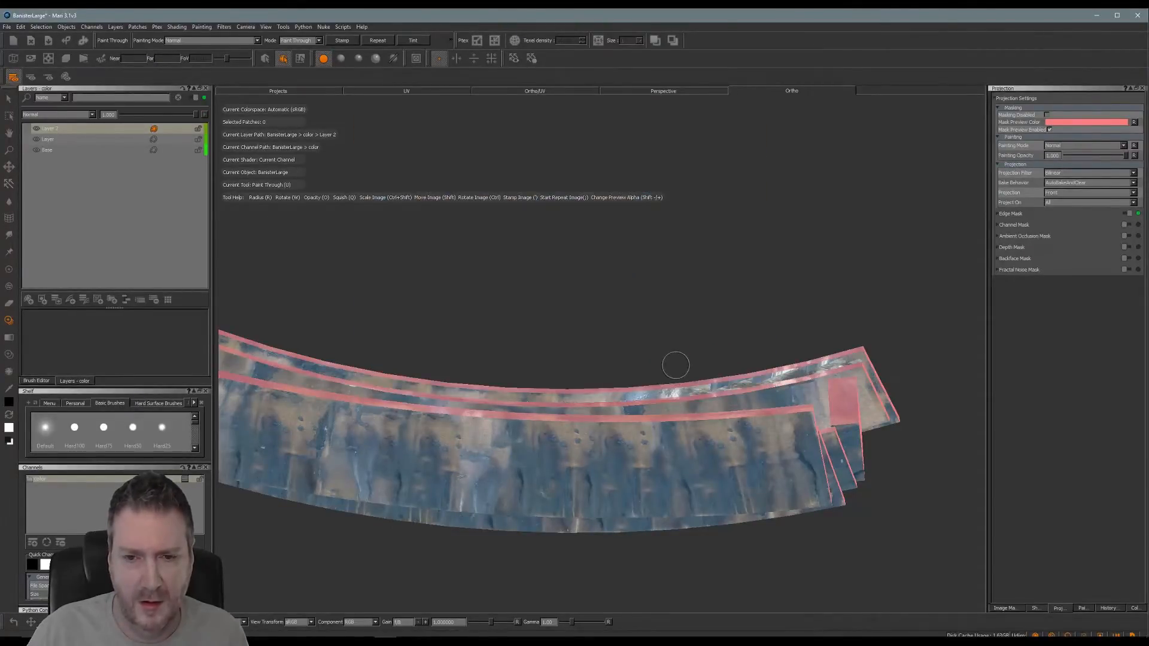
# Tilt and shift the metal image along the right part of the inward-curving outer strip and paint through to its right end.
pyautogui.keyDown('alt'); pyautogui.moveTo(675, 365); pyautogui.dragTo(648, 360, button='middle'); pyautogui.keyUp('alt')
pyautogui.moveTo(723, 347)
pyautogui.keyDown('ctrl'); pyautogui.mouseDown()
pyautogui.moveTo(764, 267)
pyautogui.moveTo(789, 315)
pyautogui.mouseUp(); pyautogui.keyUp('ctrl')
pyautogui.moveTo(659, 386); pyautogui.dragTo(639, 391)
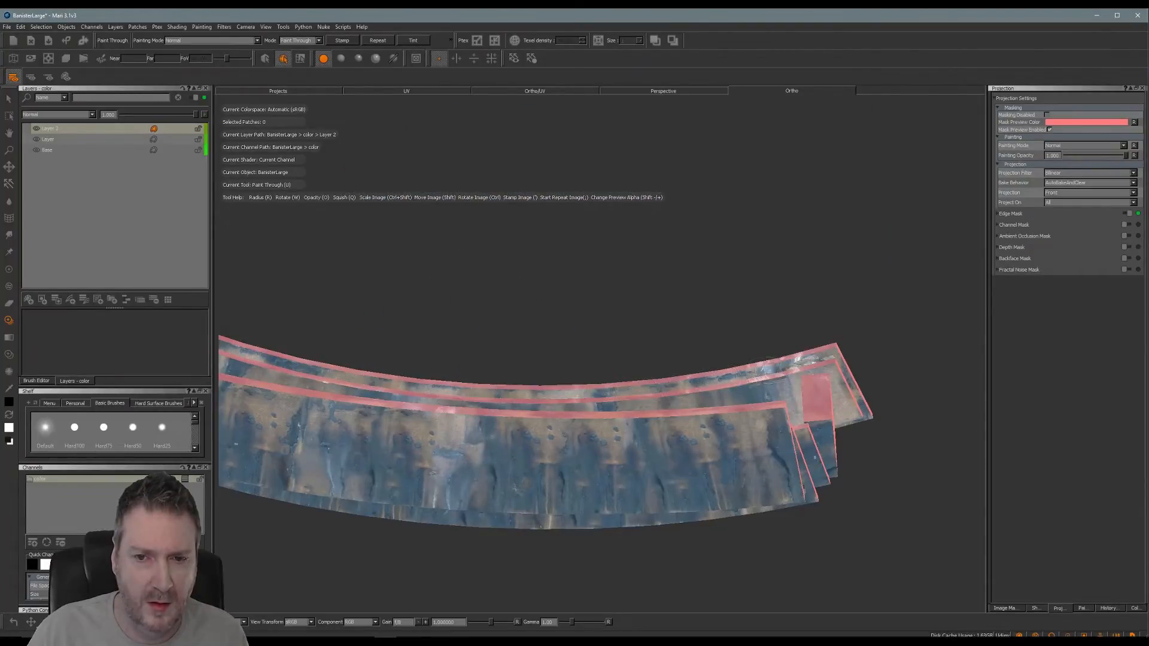
pyautogui.moveTo(796, 360); pyautogui.dragTo(845, 326)
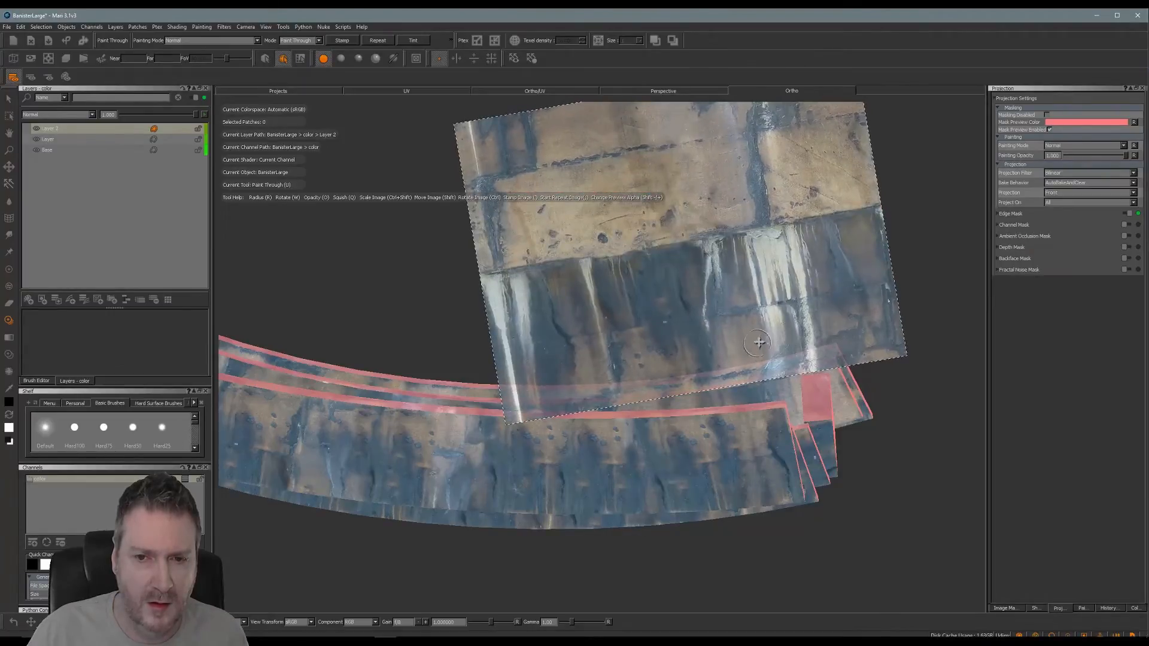
pyautogui.keyDown('shift'); pyautogui.moveTo(759, 343); pyautogui.dragTo(858, 328); pyautogui.keyUp('shift')
pyautogui.moveTo(782, 366); pyautogui.dragTo(836, 347)
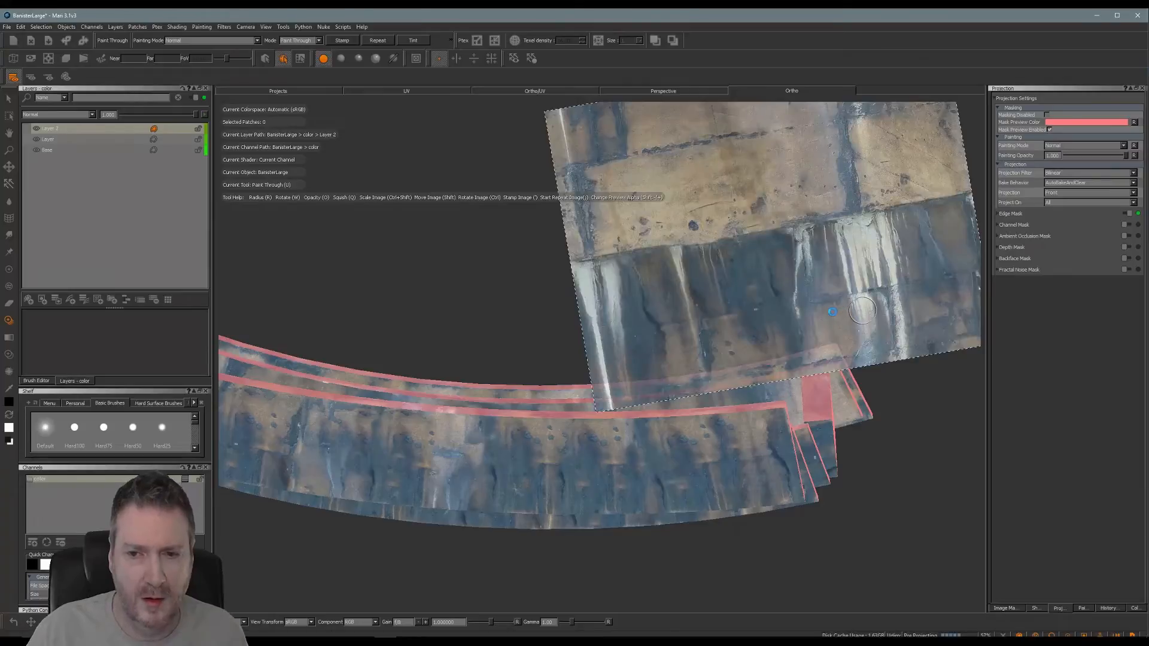
# Turn to the banister's end, rotate the metal image to match its slant, and paint the upper edge of the end post.
pyautogui.moveTo(439, 336)
pyautogui.keyDown('alt'); pyautogui.mouseDown()
pyautogui.moveTo(601, 331)
pyautogui.moveTo(534, 377)
pyautogui.moveTo(572, 418)
pyautogui.moveTo(563, 385)
pyautogui.moveTo(592, 387)
pyautogui.moveTo(534, 320)
pyautogui.moveTo(493, 372)
pyautogui.moveTo(636, 375)
pyautogui.moveTo(614, 371)
pyautogui.moveTo(561, 319)
pyautogui.moveTo(502, 324)
pyautogui.moveTo(564, 441)
pyautogui.moveTo(569, 380)
pyautogui.moveTo(599, 377)
pyautogui.moveTo(596, 319)
pyautogui.mouseUp(); pyautogui.keyUp('alt')
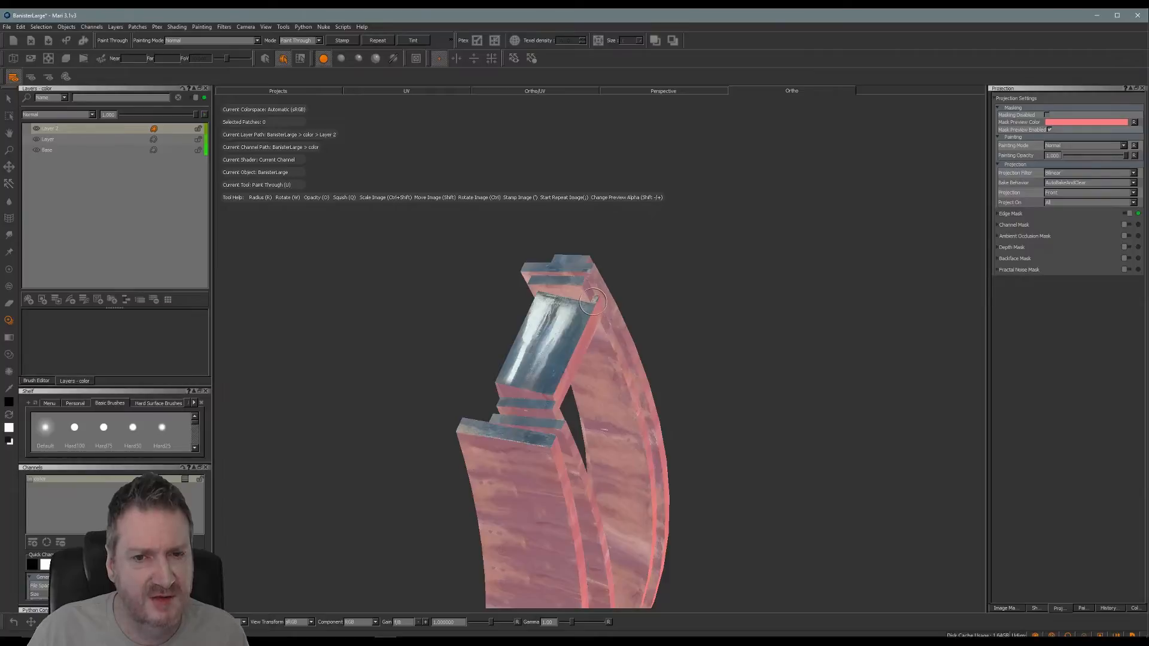
pyautogui.keyDown('alt'); pyautogui.moveTo(593, 302); pyautogui.dragTo(533, 381); pyautogui.keyUp('alt')
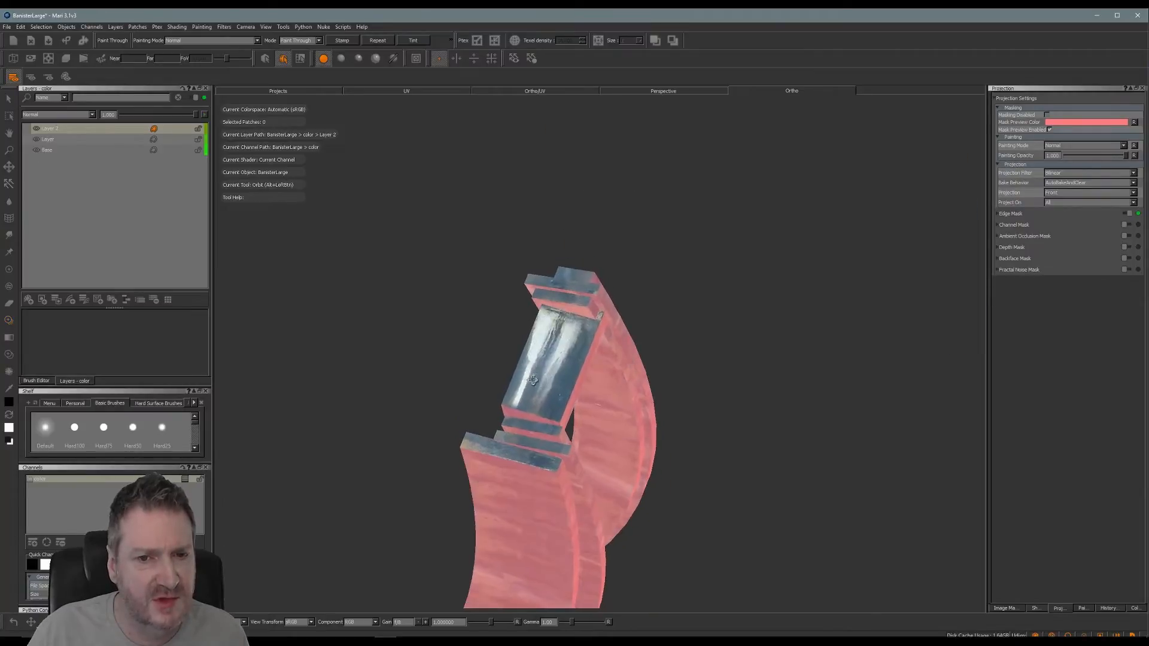
pyautogui.moveTo(783, 329)
pyautogui.keyDown('ctrl'); pyautogui.mouseDown()
pyautogui.moveTo(785, 349)
pyautogui.moveTo(744, 383)
pyautogui.moveTo(725, 375)
pyautogui.moveTo(740, 360)
pyautogui.mouseUp(); pyautogui.keyUp('ctrl')
pyautogui.moveTo(601, 313); pyautogui.dragTo(599, 317)
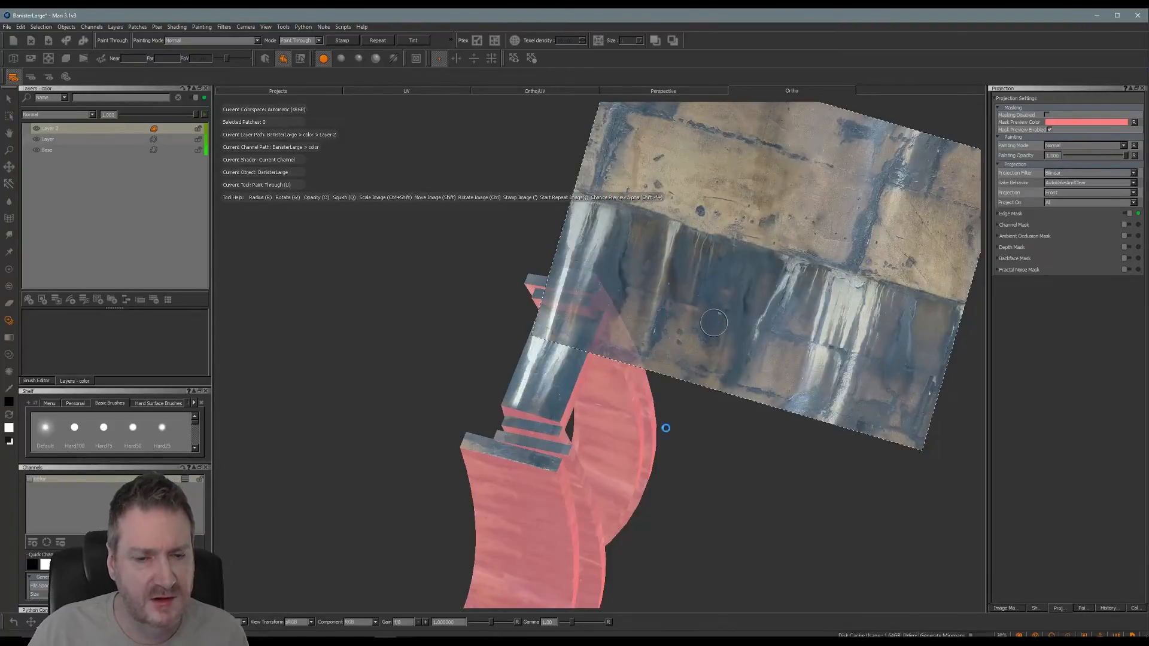
# Turn to the banister's other end profile, straighten the metal image, and paint the upper part of the end post.
pyautogui.keyDown('alt'); pyautogui.moveTo(680, 392); pyautogui.dragTo(660, 378, button='middle'); pyautogui.keyUp('alt')
pyautogui.keyDown('alt'); pyautogui.moveTo(661, 378); pyautogui.dragTo(429, 395); pyautogui.keyUp('alt')
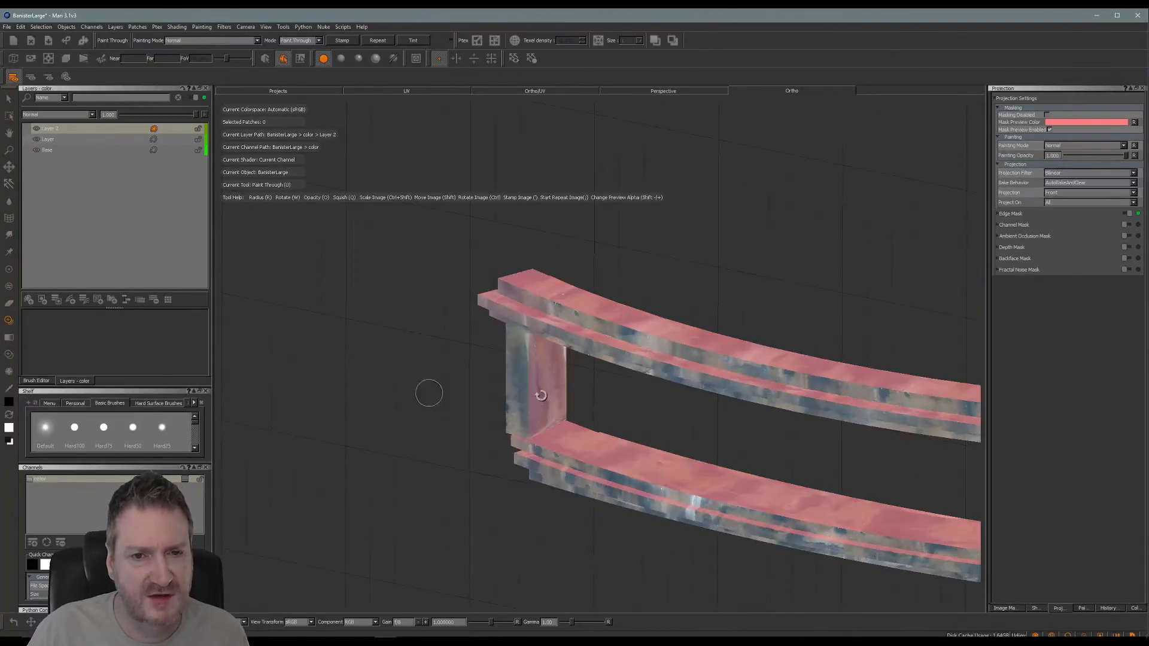
pyautogui.keyDown('alt'); pyautogui.moveTo(616, 350); pyautogui.dragTo(348, 322, button='middle'); pyautogui.keyUp('alt')
pyautogui.moveTo(347, 321)
pyautogui.keyDown('alt'); pyautogui.mouseDown()
pyautogui.moveTo(546, 316)
pyautogui.moveTo(575, 329)
pyautogui.mouseUp(); pyautogui.keyUp('alt')
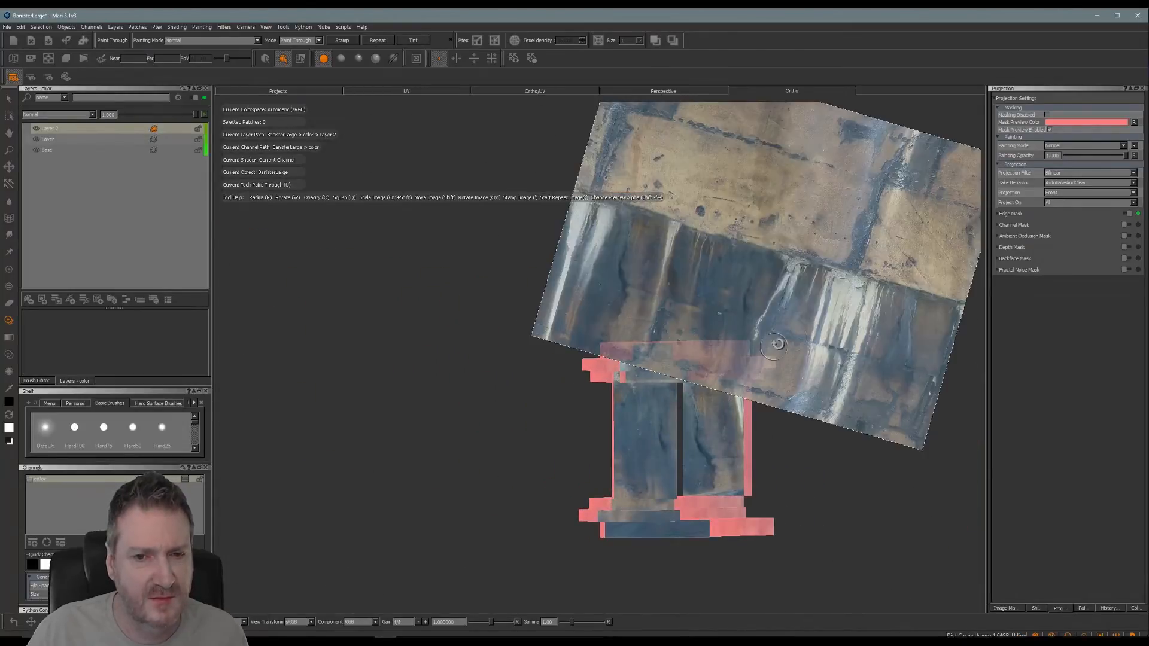
pyautogui.moveTo(774, 347)
pyautogui.keyDown('ctrl'); pyautogui.mouseDown()
pyautogui.moveTo(814, 316)
pyautogui.moveTo(807, 326)
pyautogui.mouseUp(); pyautogui.keyUp('ctrl')
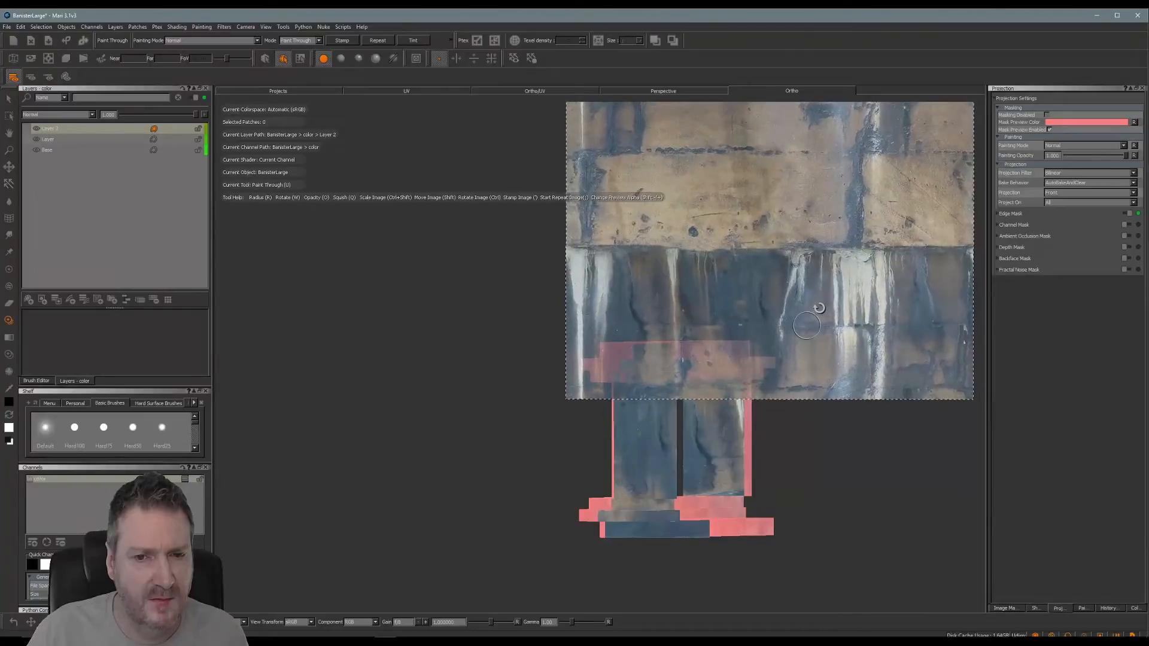
pyautogui.moveTo(628, 382); pyautogui.dragTo(620, 383)
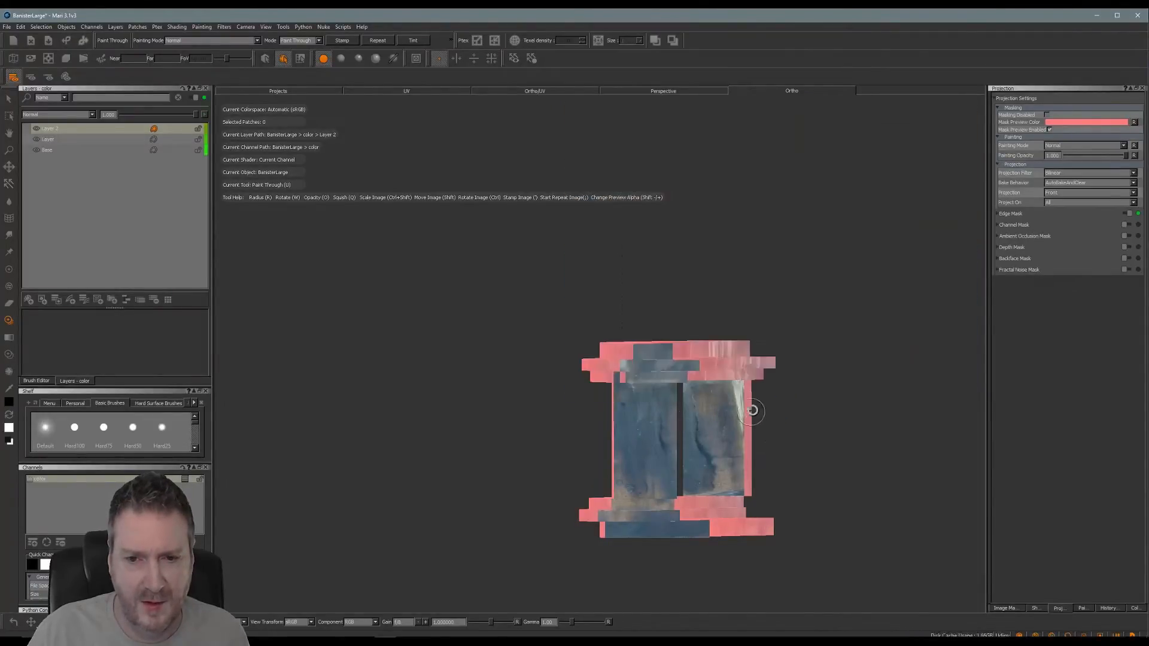
# Turn off the edge mask in the projection settings and turn toward the banister's end post.
pyautogui.moveTo(752, 405)
pyautogui.keyDown('alt'); pyautogui.mouseDown()
pyautogui.moveTo(760, 359)
pyautogui.moveTo(779, 360)
pyautogui.moveTo(705, 369)
pyautogui.moveTo(639, 341)
pyautogui.moveTo(667, 322)
pyautogui.moveTo(666, 339)
pyautogui.moveTo(739, 427)
pyautogui.moveTo(608, 427)
pyautogui.moveTo(693, 407)
pyautogui.mouseUp(); pyautogui.keyUp('alt')
pyautogui.press('u')
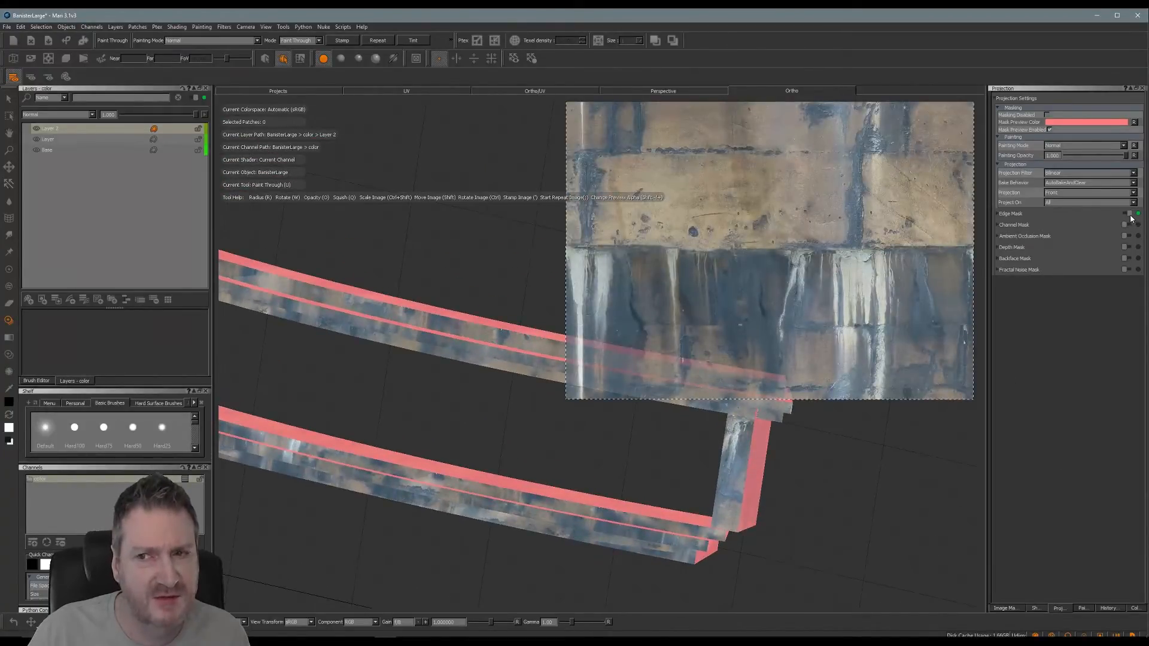
pyautogui.moveTo(595, 418)
pyautogui.keyDown('alt'); pyautogui.mouseDown()
pyautogui.moveTo(792, 369)
pyautogui.moveTo(804, 410)
pyautogui.moveTo(675, 415)
pyautogui.moveTo(705, 444)
pyautogui.moveTo(631, 436)
pyautogui.mouseUp(); pyautogui.keyUp('alt')
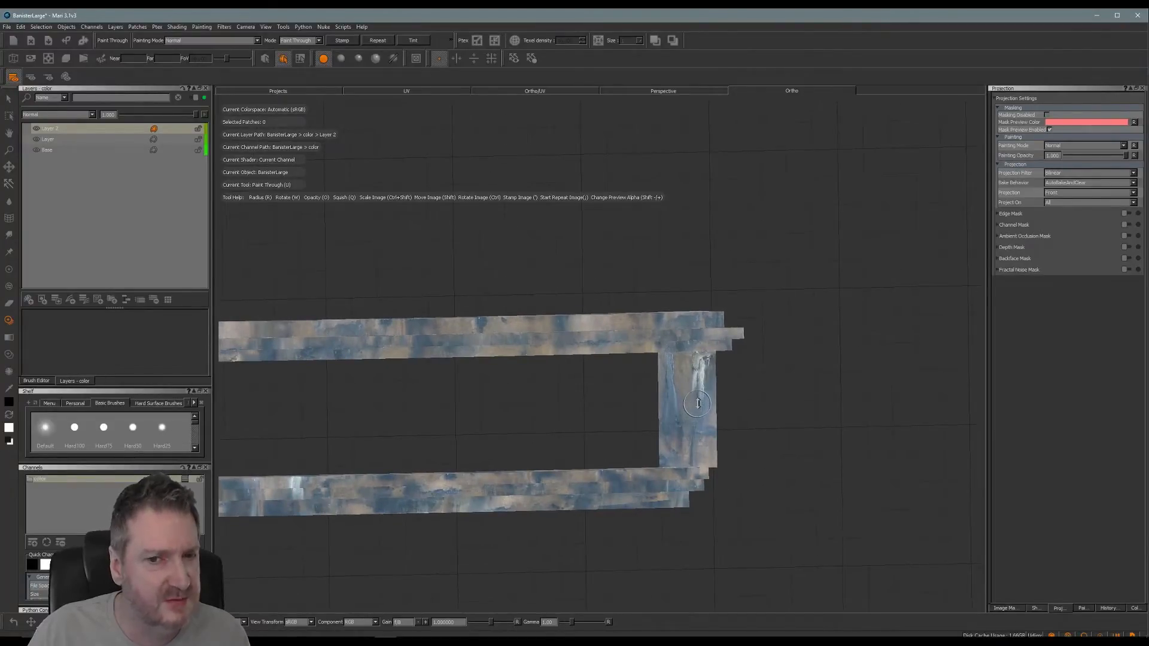
# Move the stained metal image over the right end post and paint its streaked surface.
pyautogui.scroll(5, 698, 403)
pyautogui.keyDown('alt'); pyautogui.moveTo(698, 404); pyautogui.dragTo(721, 363, button='middle'); pyautogui.keyUp('alt')
pyautogui.moveTo(774, 336)
pyautogui.keyDown('shift'); pyautogui.mouseDown()
pyautogui.moveTo(850, 344)
pyautogui.moveTo(844, 262)
pyautogui.moveTo(793, 368)
pyautogui.moveTo(757, 394)
pyautogui.moveTo(742, 392)
pyautogui.moveTo(742, 341)
pyautogui.moveTo(754, 396)
pyautogui.moveTo(745, 388)
pyautogui.mouseUp(); pyautogui.keyUp('shift')
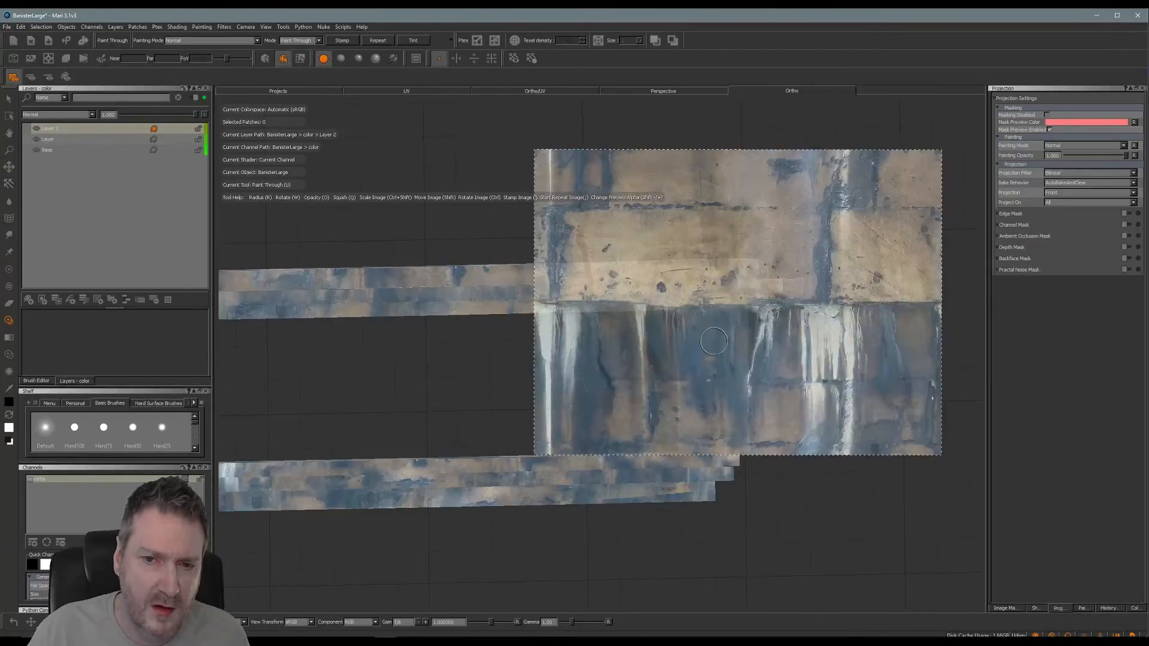
pyautogui.click(799, 434)
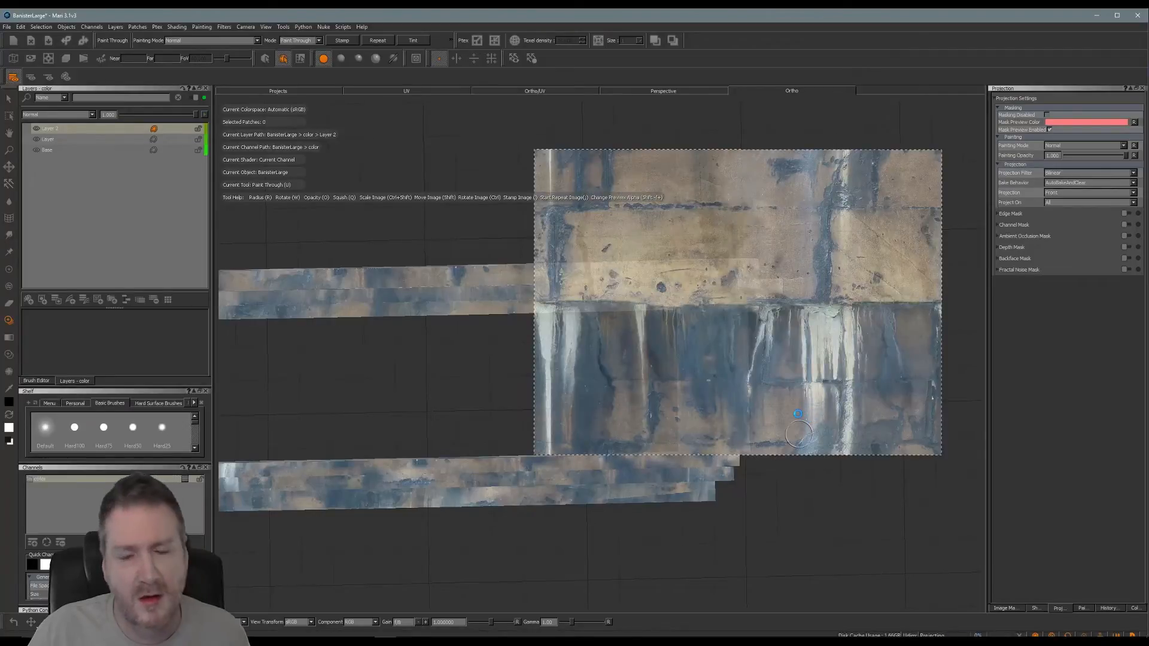
# Turn to the end post beside the dark base block, shift the metal image over it, and paint it from the front and at an angle.
pyautogui.moveTo(796, 406)
pyautogui.keyDown('alt'); pyautogui.mouseDown()
pyautogui.moveTo(767, 393)
pyautogui.moveTo(623, 395)
pyautogui.mouseUp(); pyautogui.keyUp('alt')
pyautogui.press('u')
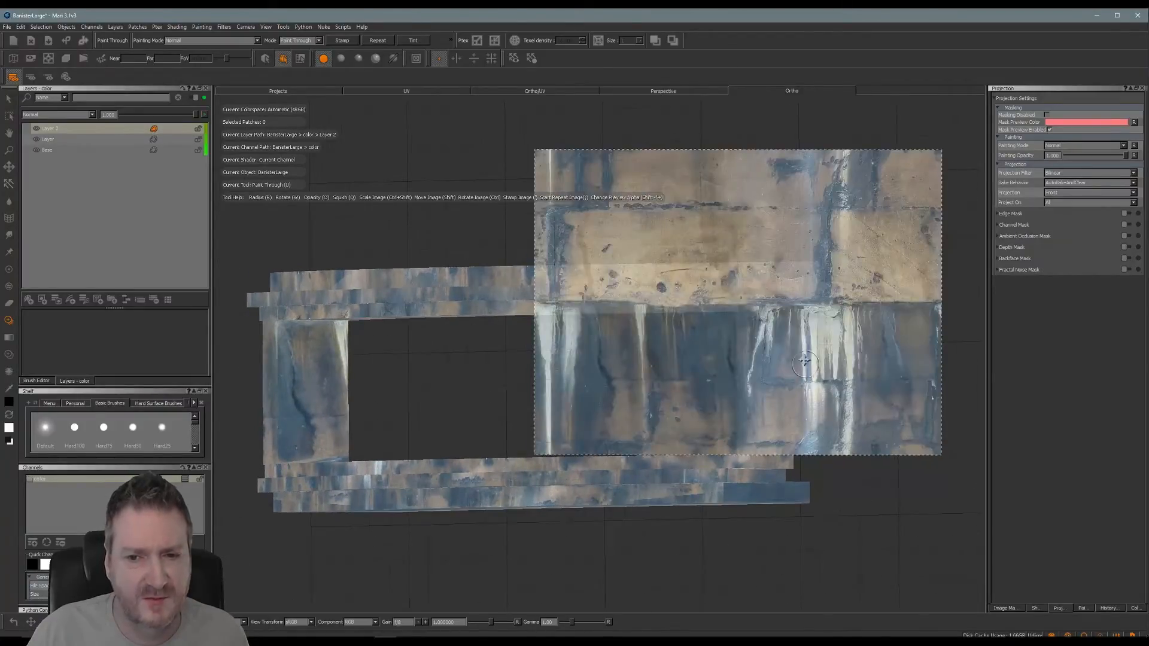
pyautogui.moveTo(805, 362)
pyautogui.keyDown('shift'); pyautogui.mouseDown()
pyautogui.moveTo(789, 261)
pyautogui.moveTo(784, 377)
pyautogui.moveTo(875, 342)
pyautogui.moveTo(864, 391)
pyautogui.mouseUp(); pyautogui.keyUp('shift')
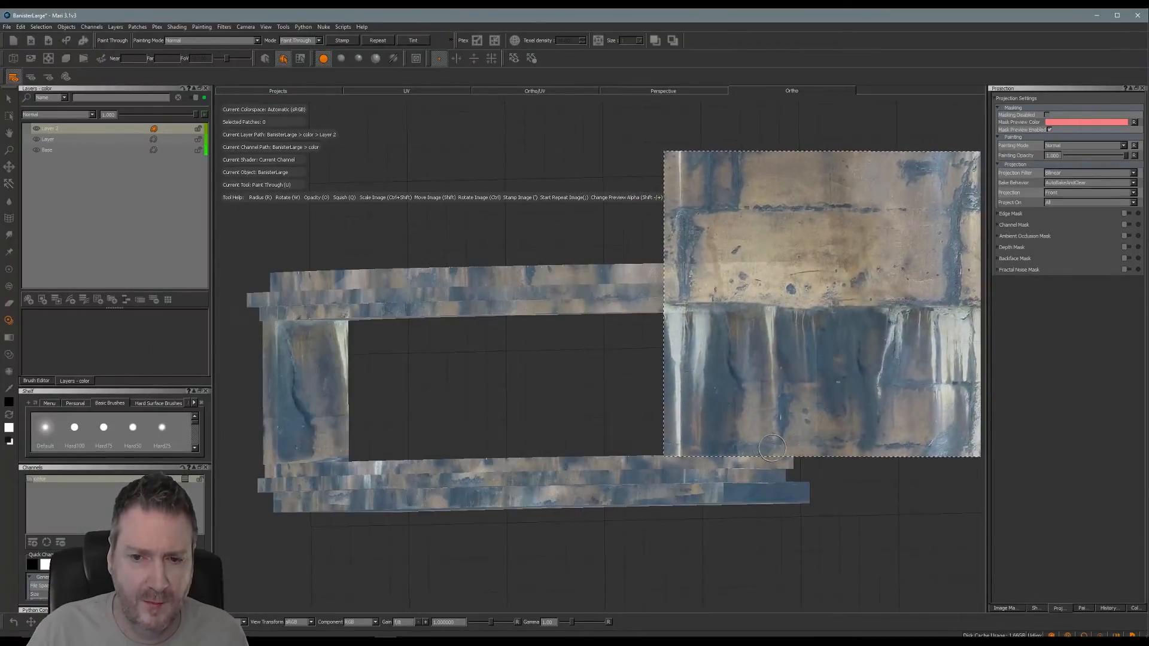
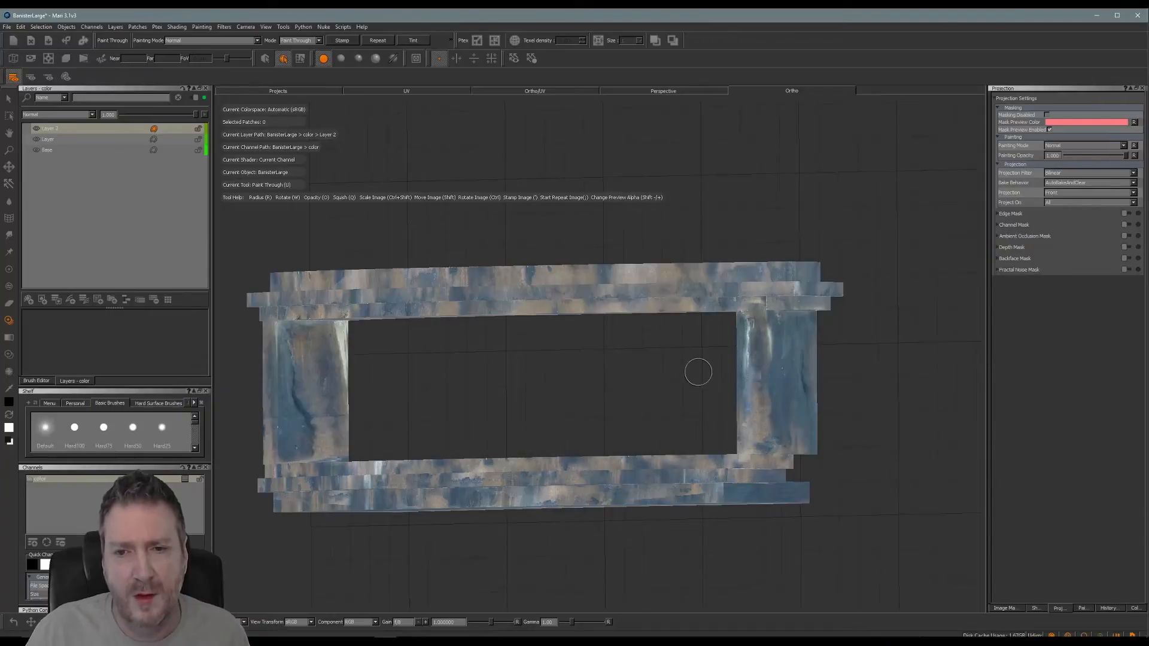
pyautogui.moveTo(698, 372)
pyautogui.keyDown('alt'); pyautogui.mouseDown()
pyautogui.moveTo(649, 362)
pyautogui.moveTo(738, 367)
pyautogui.moveTo(680, 375)
pyautogui.moveTo(616, 359)
pyautogui.moveTo(631, 362)
pyautogui.mouseUp(); pyautogui.keyUp('alt')
pyautogui.press('u')
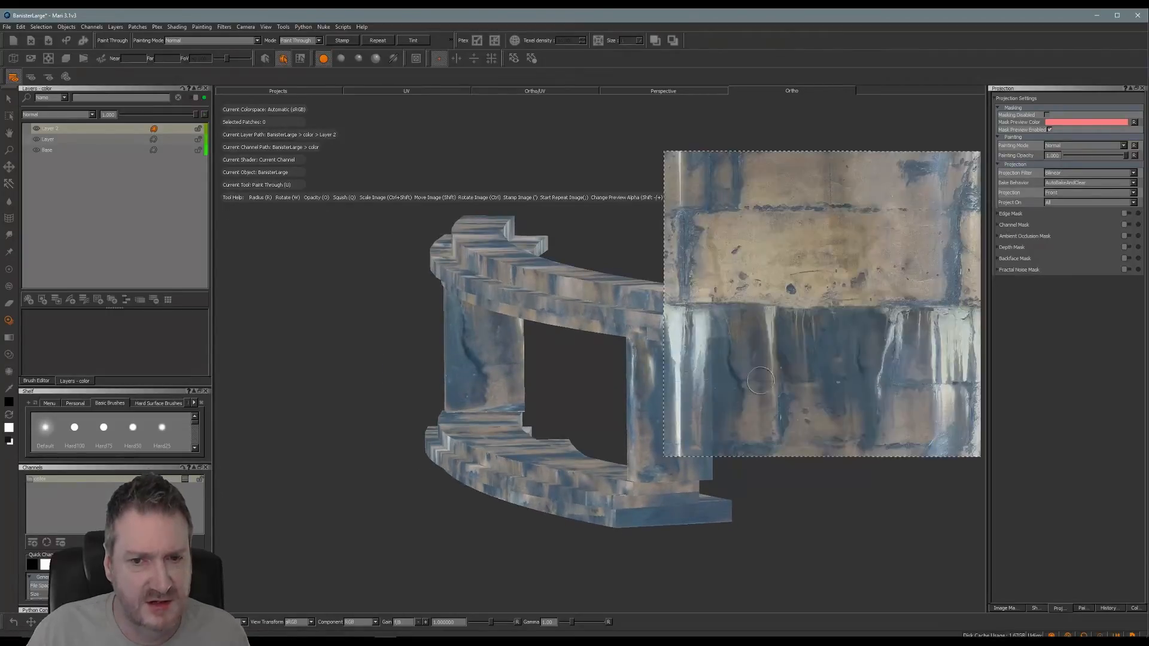
pyautogui.moveTo(850, 363)
pyautogui.keyDown('shift'); pyautogui.mouseDown()
pyautogui.moveTo(762, 289)
pyautogui.moveTo(766, 328)
pyautogui.mouseUp(); pyautogui.keyUp('shift')
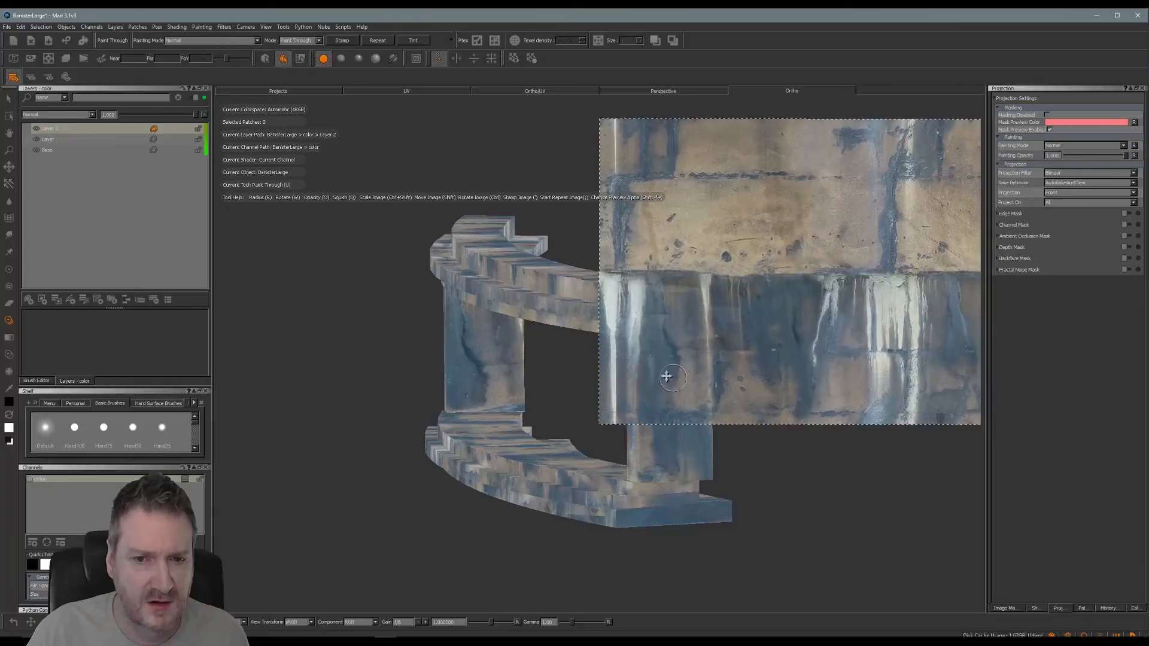
pyautogui.moveTo(653, 369)
pyautogui.mouseDown()
pyautogui.moveTo(653, 356)
pyautogui.moveTo(656, 374)
pyautogui.mouseUp()
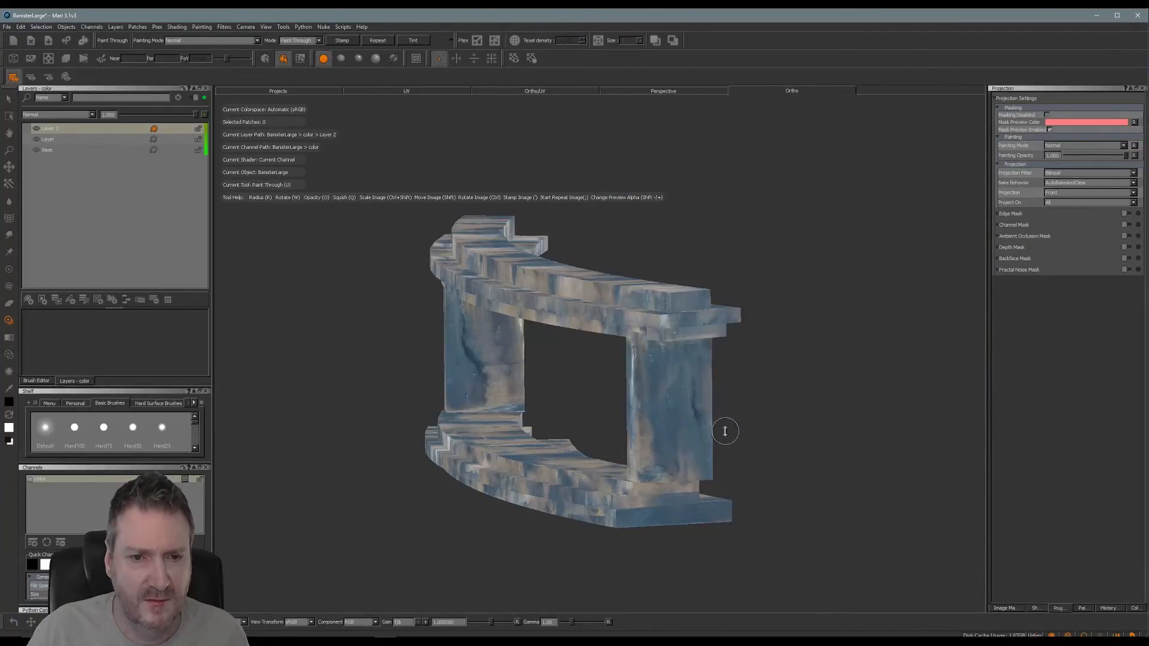
# Turn to the left end post from the banister's long side, lay the metal image over it, and paint along its vertical corner.
pyautogui.keyDown('alt'); pyautogui.moveTo(726, 430); pyautogui.dragTo(599, 399); pyautogui.keyUp('alt')
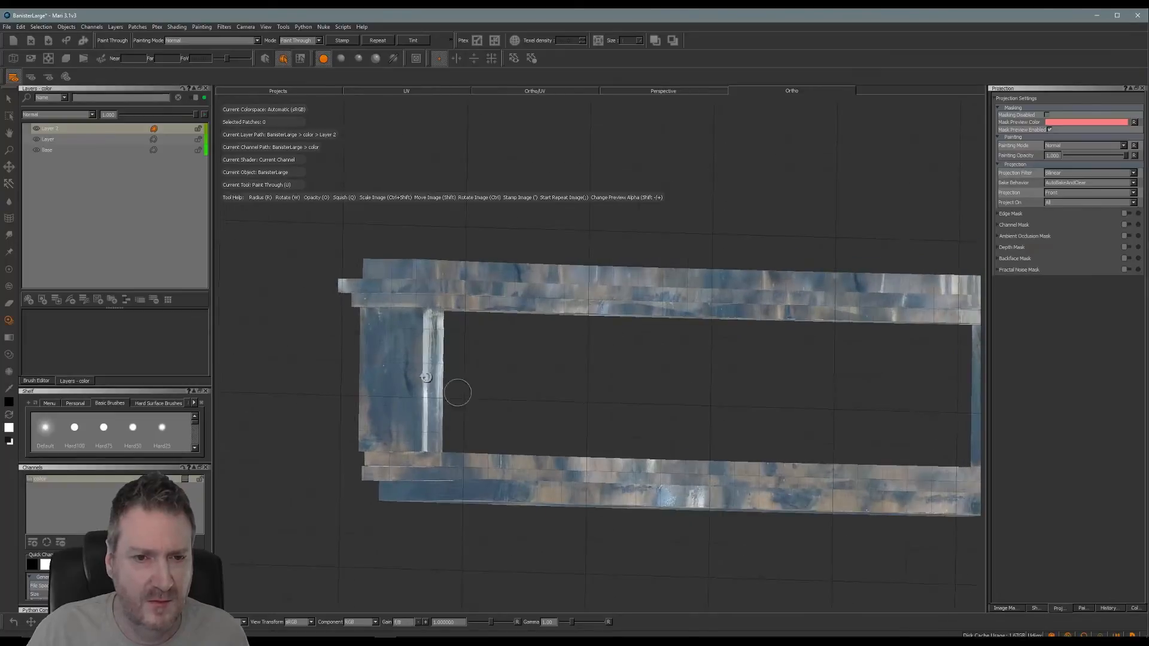
pyautogui.moveTo(526, 385)
pyautogui.keyDown('alt'); pyautogui.mouseDown()
pyautogui.moveTo(465, 387)
pyautogui.moveTo(503, 379)
pyautogui.mouseUp(); pyautogui.keyUp('alt')
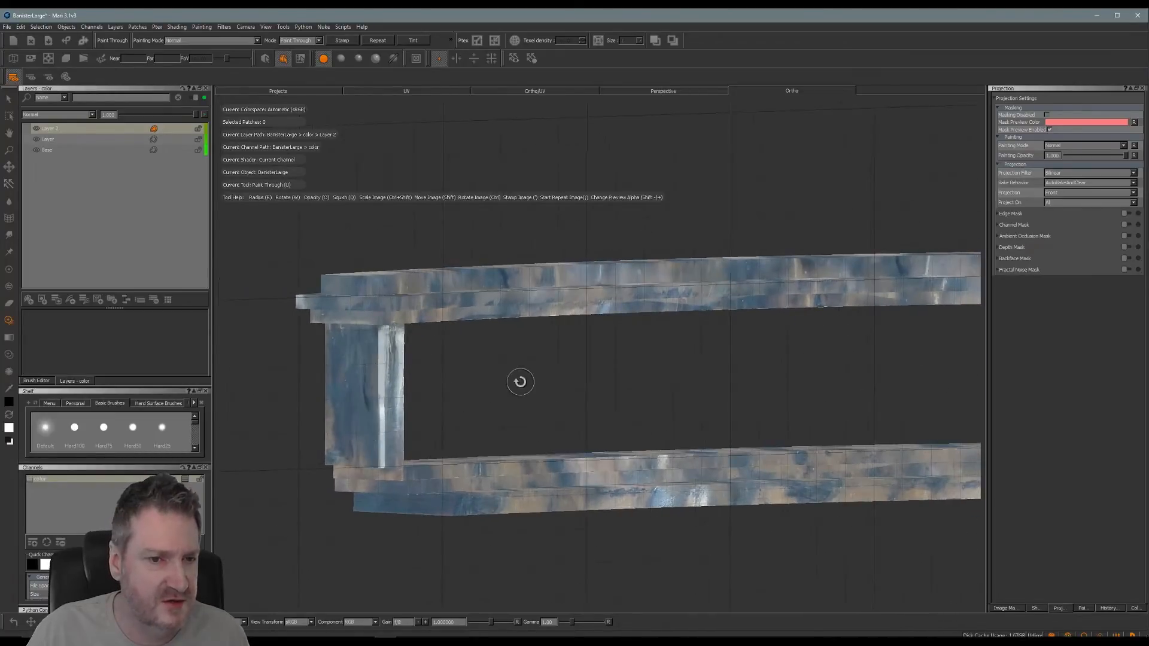
pyautogui.keyDown('alt'); pyautogui.moveTo(520, 382); pyautogui.dragTo(629, 377, button='middle'); pyautogui.keyUp('alt')
pyautogui.keyDown('shift'); pyautogui.moveTo(754, 352); pyautogui.dragTo(629, 399); pyautogui.keyUp('shift')
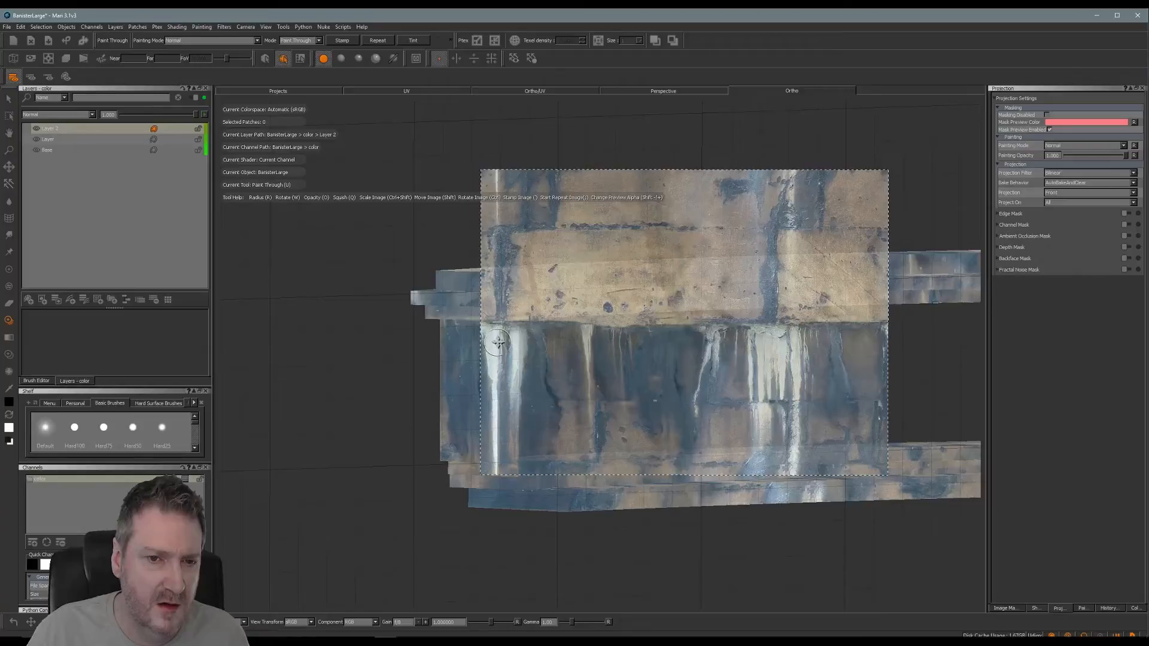
pyautogui.moveTo(498, 343); pyautogui.dragTo(491, 342)
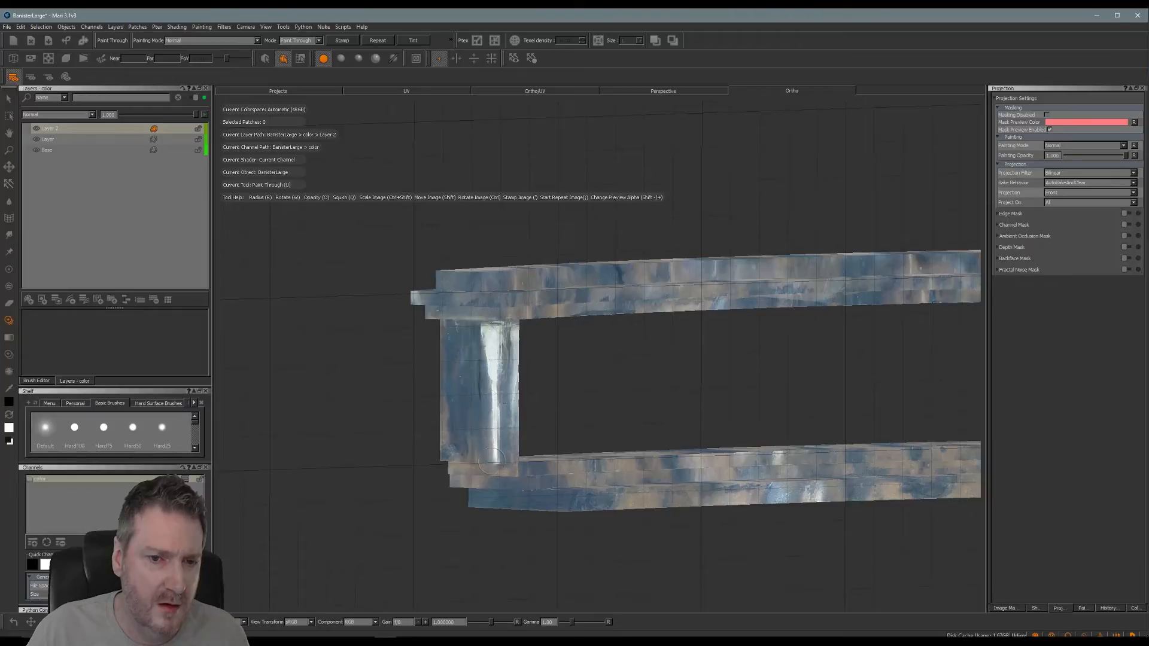
pyautogui.moveTo(494, 448); pyautogui.dragTo(496, 444)
pyautogui.press('b')
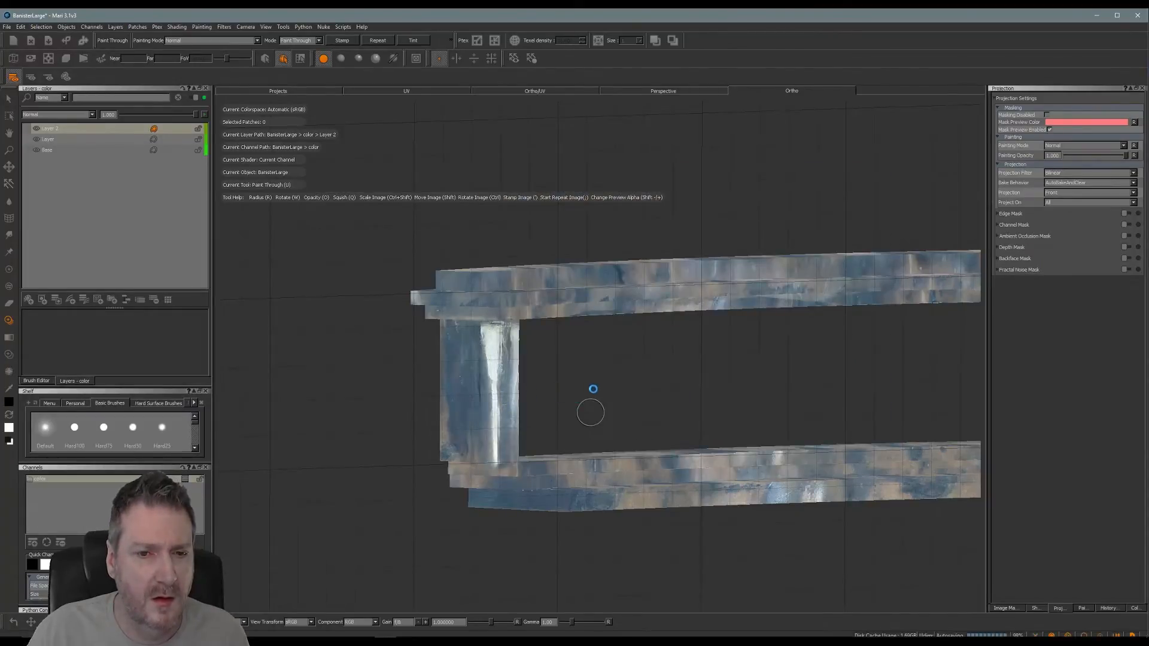
# Turn to the right end post on the long side, shift the metal image over it, and paint along its vertical seam.
pyautogui.moveTo(608, 369)
pyautogui.keyDown('alt'); pyautogui.mouseDown()
pyautogui.moveTo(520, 375)
pyautogui.moveTo(665, 364)
pyautogui.moveTo(526, 333)
pyautogui.moveTo(661, 325)
pyautogui.moveTo(676, 359)
pyautogui.mouseUp(); pyautogui.keyUp('alt')
pyautogui.keyDown('alt'); pyautogui.moveTo(599, 336); pyautogui.dragTo(574, 374, button='middle'); pyautogui.keyUp('alt')
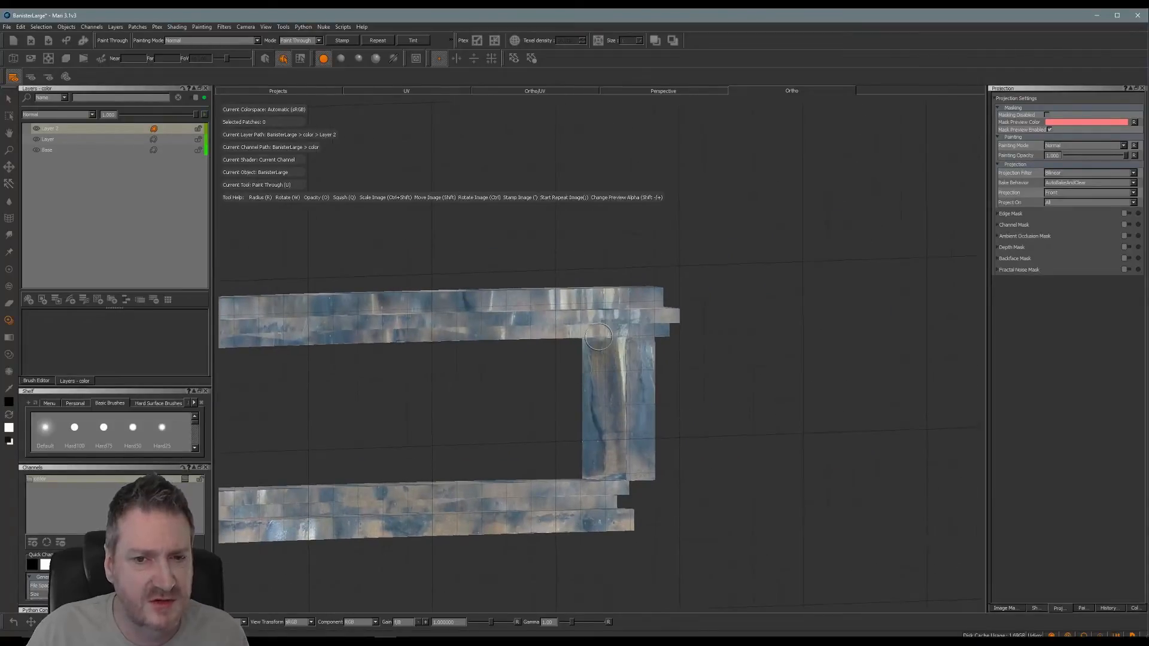
pyautogui.moveTo(787, 381)
pyautogui.keyDown('shift'); pyautogui.mouseDown()
pyautogui.moveTo(823, 300)
pyautogui.moveTo(852, 382)
pyautogui.moveTo(824, 393)
pyautogui.mouseUp(); pyautogui.keyUp('shift')
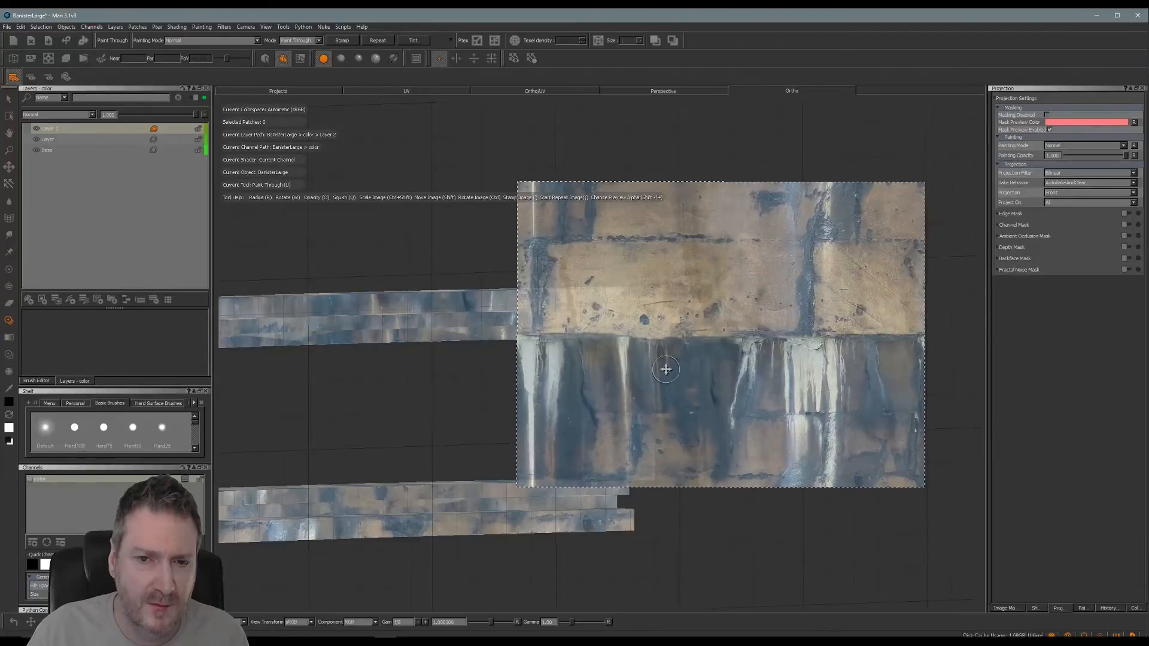
pyautogui.moveTo(624, 349); pyautogui.dragTo(624, 349)
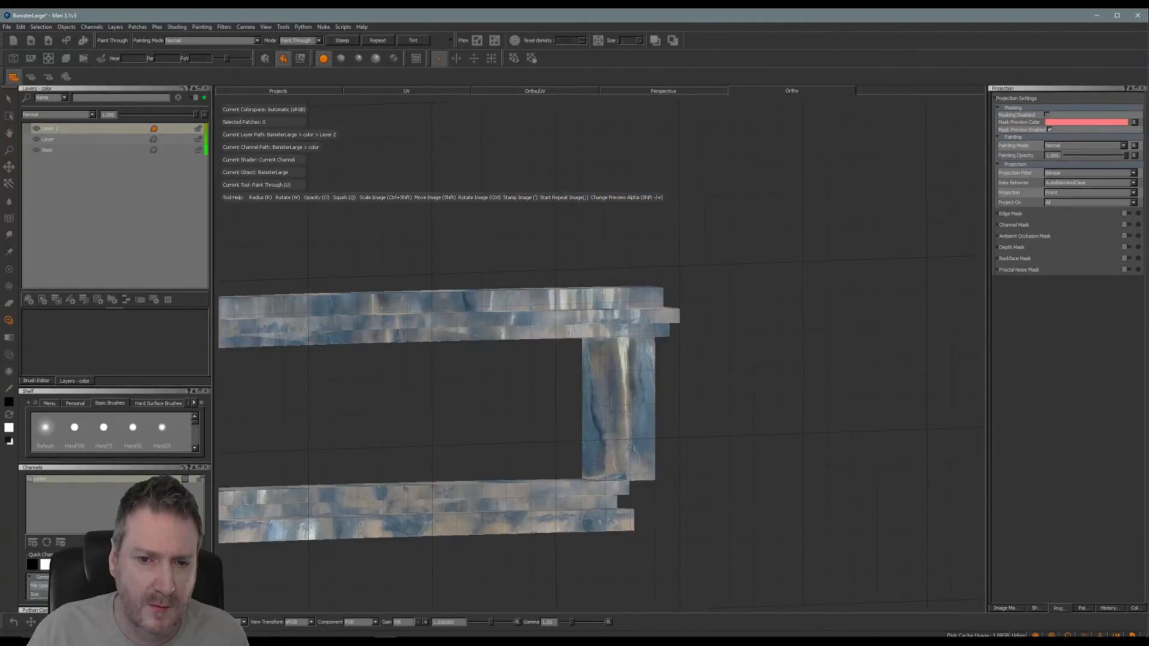
pyautogui.moveTo(631, 479); pyautogui.dragTo(663, 480)
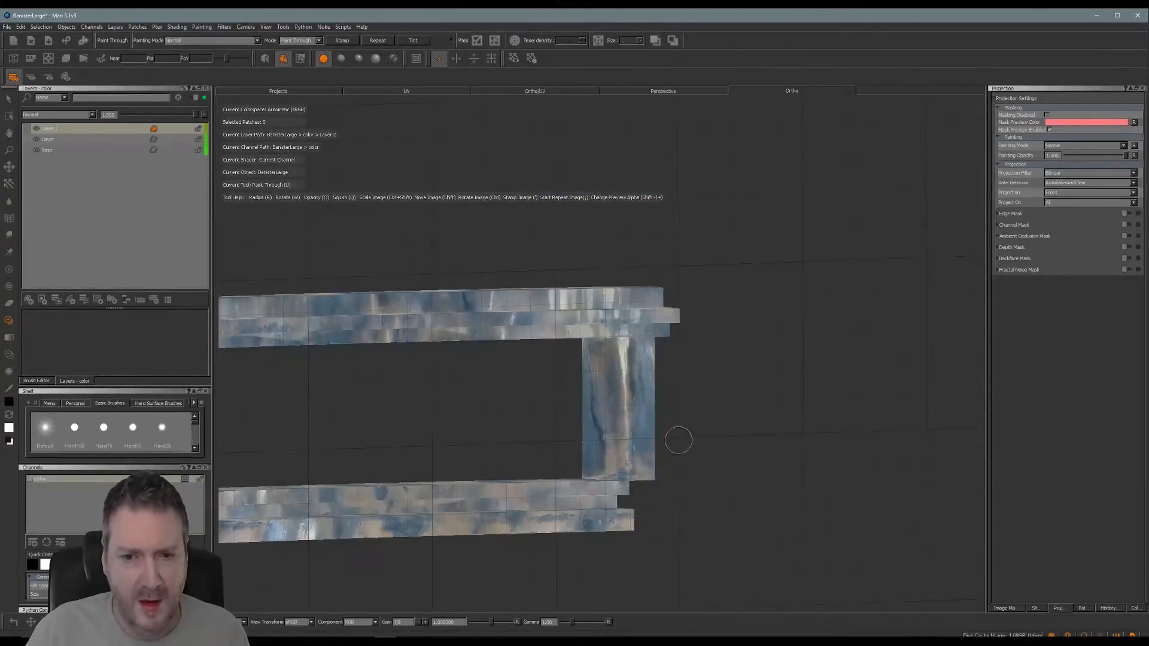
# Turn to the end post with the bright white streaks, move the metal image over it, and paint its face.
pyautogui.moveTo(677, 439)
pyautogui.keyDown('alt'); pyautogui.mouseDown()
pyautogui.moveTo(726, 413)
pyautogui.moveTo(539, 397)
pyautogui.moveTo(621, 405)
pyautogui.moveTo(580, 408)
pyautogui.moveTo(662, 410)
pyautogui.moveTo(536, 367)
pyautogui.mouseUp(); pyautogui.keyUp('alt')
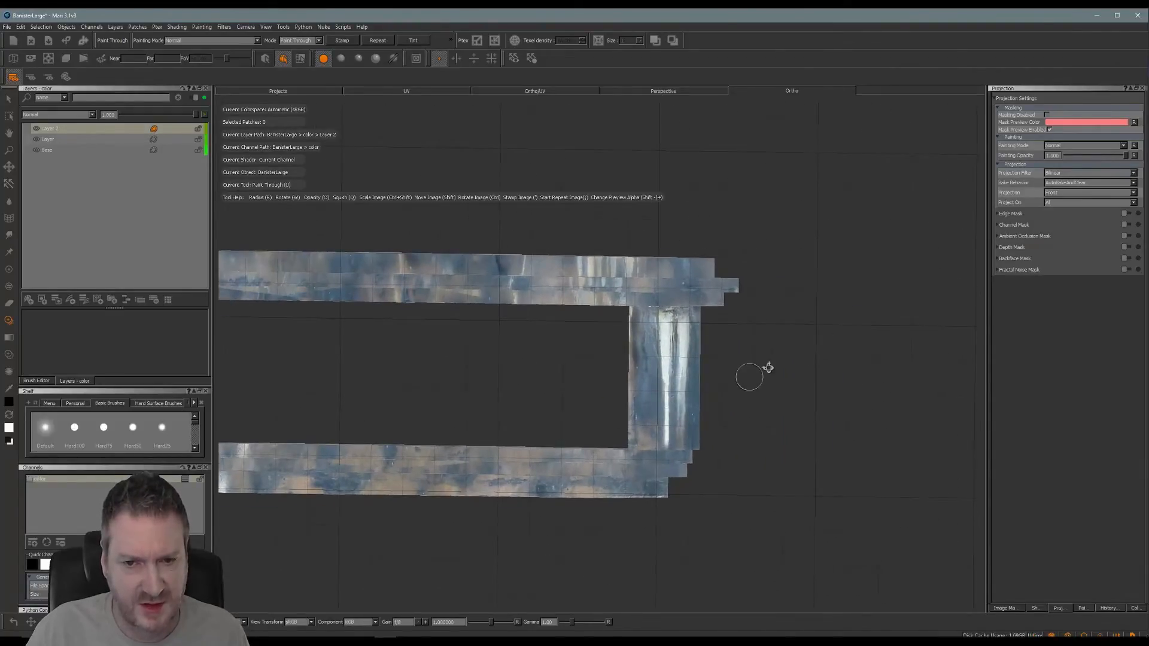
pyautogui.moveTo(768, 368)
pyautogui.keyDown('alt'); pyautogui.mouseDown()
pyautogui.moveTo(814, 357)
pyautogui.moveTo(726, 387)
pyautogui.moveTo(548, 375)
pyautogui.mouseUp(); pyautogui.keyUp('alt')
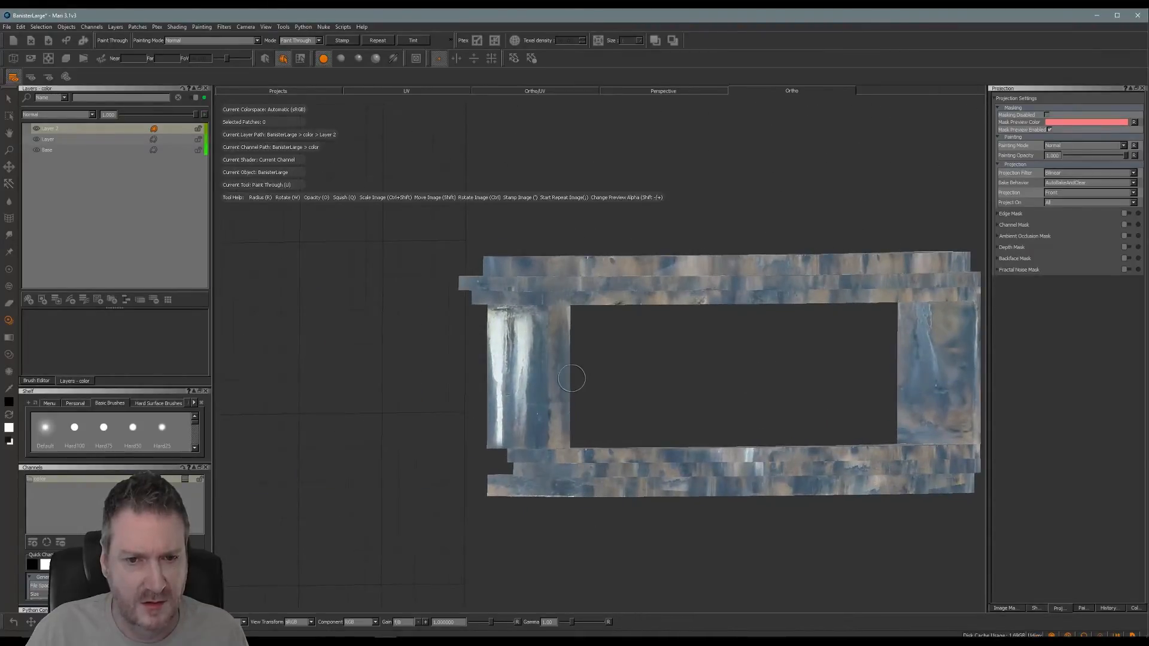
pyautogui.keyDown('alt'); pyautogui.moveTo(599, 373); pyautogui.dragTo(450, 384); pyautogui.keyUp('alt')
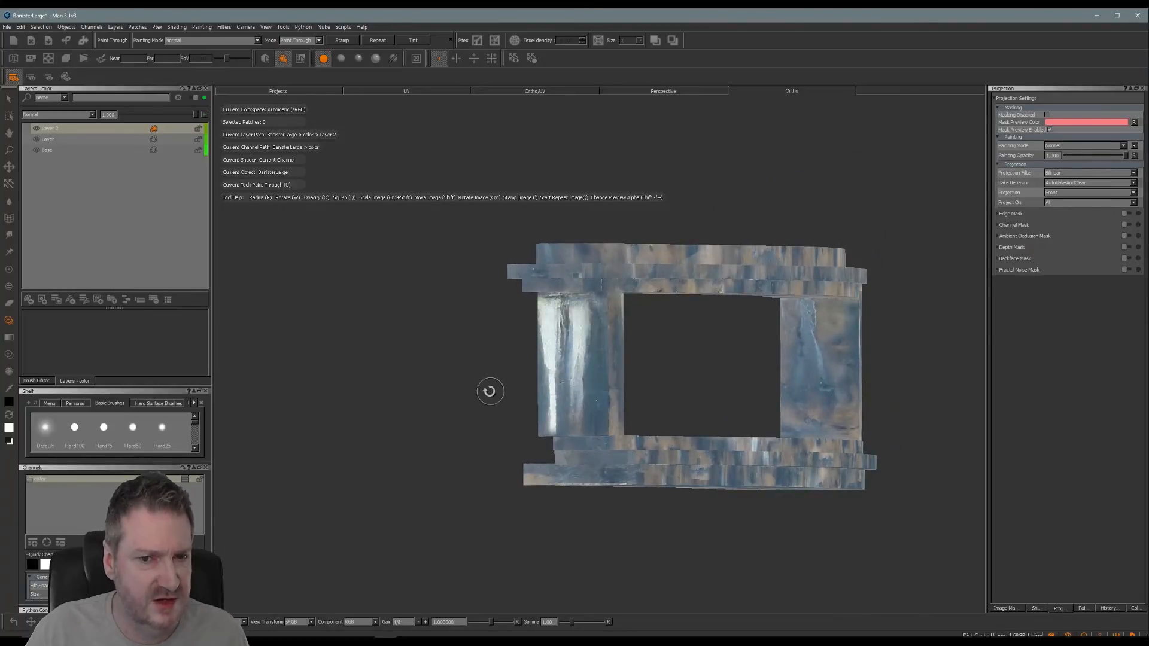
pyautogui.keyDown('alt'); pyautogui.moveTo(489, 391); pyautogui.dragTo(484, 398); pyautogui.keyUp('alt')
pyautogui.moveTo(724, 377)
pyautogui.keyDown('shift'); pyautogui.mouseDown()
pyautogui.moveTo(739, 225)
pyautogui.moveTo(755, 326)
pyautogui.mouseUp(); pyautogui.keyUp('shift')
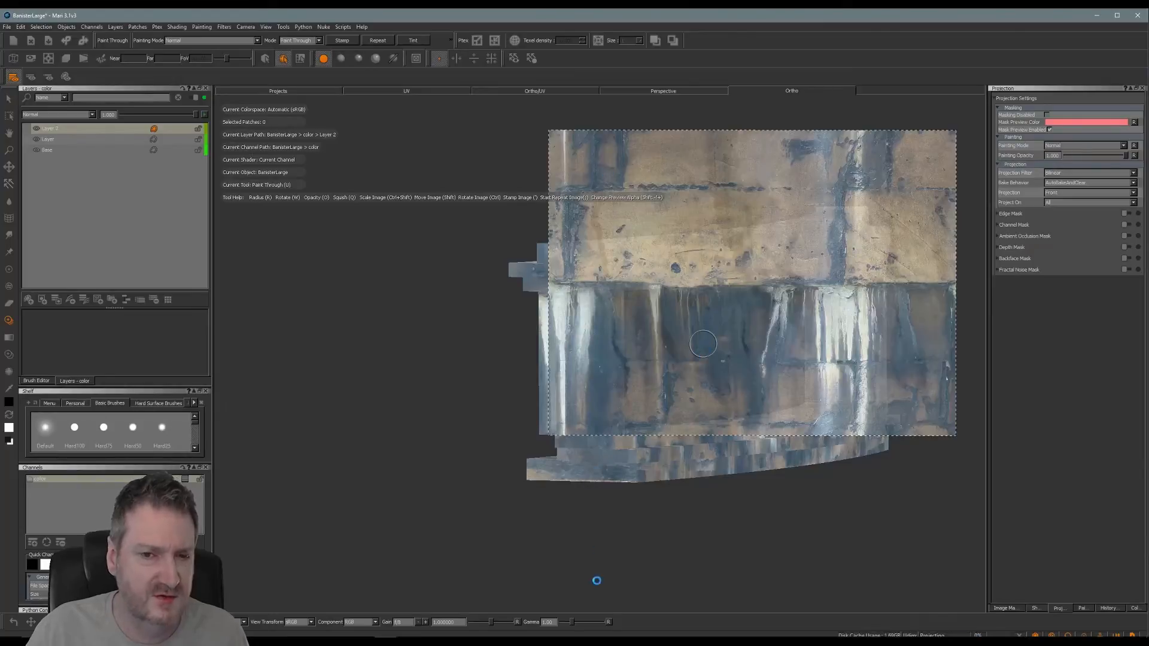
# Turn to the lower rail, move the metal image over its left part, and paint along the seam between the wide band and bottom strip.
pyautogui.keyDown('alt'); pyautogui.moveTo(693, 350); pyautogui.dragTo(605, 355); pyautogui.keyUp('alt')
pyautogui.keyDown('alt'); pyautogui.moveTo(696, 359); pyautogui.dragTo(462, 422, button='middle'); pyautogui.keyUp('alt')
pyautogui.moveTo(462, 423)
pyautogui.keyDown('alt'); pyautogui.mouseDown()
pyautogui.moveTo(608, 352)
pyautogui.moveTo(731, 341)
pyautogui.moveTo(628, 342)
pyautogui.moveTo(617, 370)
pyautogui.moveTo(604, 344)
pyautogui.moveTo(634, 336)
pyautogui.moveTo(544, 370)
pyautogui.moveTo(570, 504)
pyautogui.moveTo(545, 490)
pyautogui.mouseUp(); pyautogui.keyUp('alt')
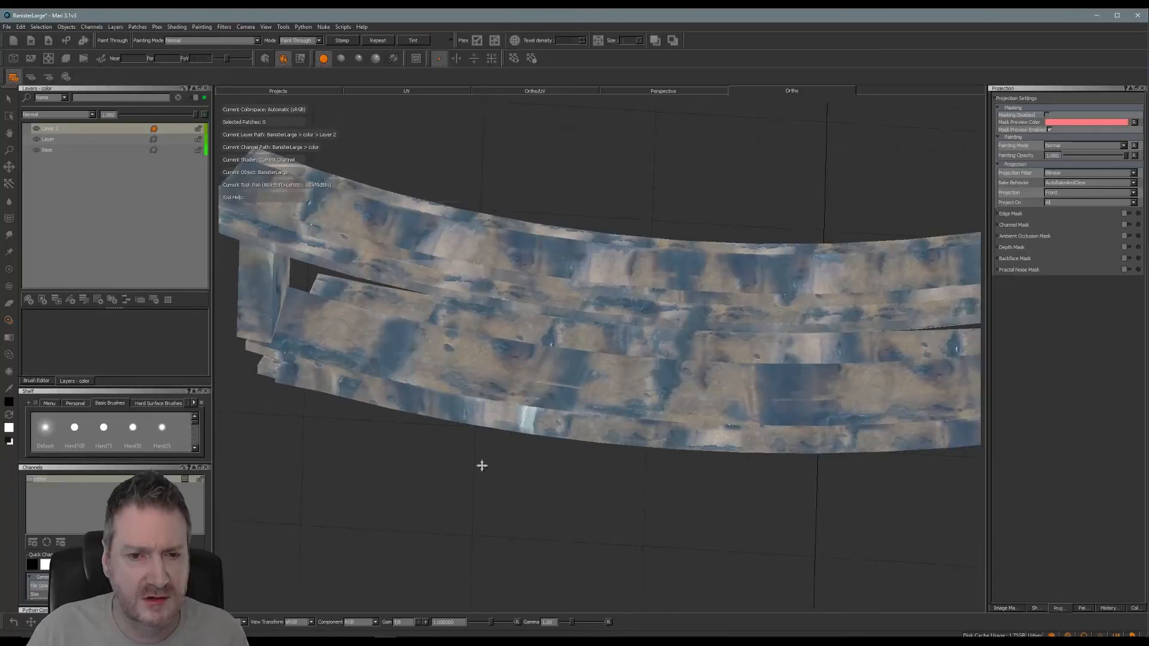
pyautogui.moveTo(480, 465)
pyautogui.keyDown('alt'); pyautogui.mouseDown()
pyautogui.moveTo(505, 472)
pyautogui.moveTo(616, 449)
pyautogui.moveTo(389, 471)
pyautogui.moveTo(461, 488)
pyautogui.moveTo(551, 467)
pyautogui.moveTo(521, 451)
pyautogui.moveTo(455, 490)
pyautogui.moveTo(380, 400)
pyautogui.mouseUp(); pyautogui.keyUp('alt')
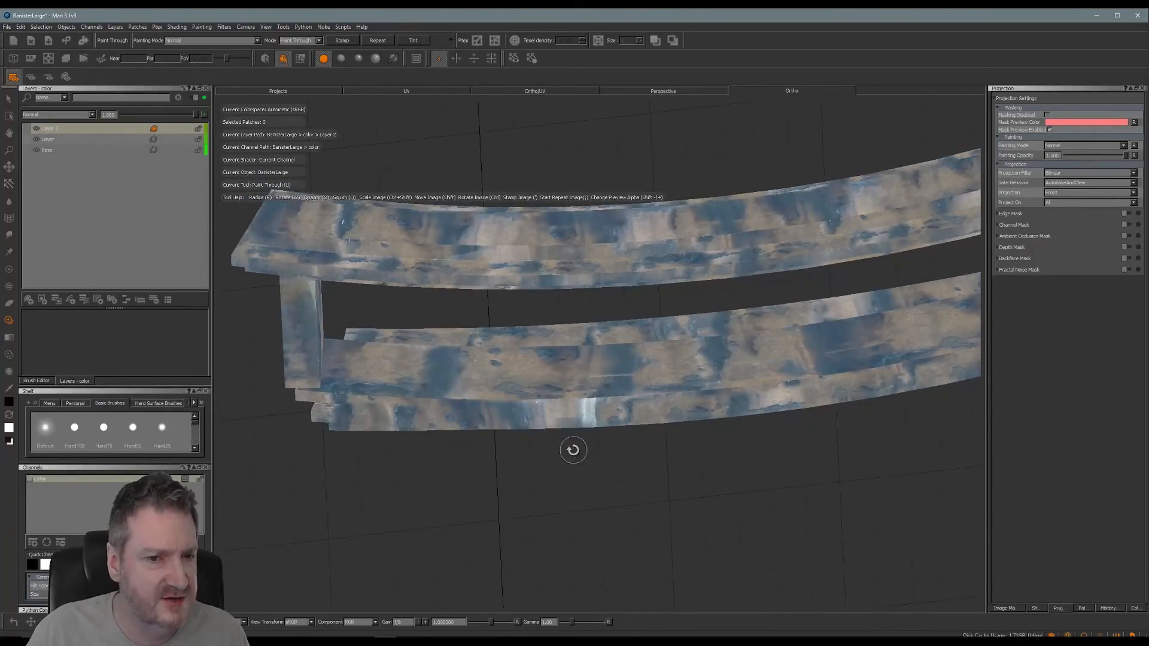
pyautogui.moveTo(798, 327)
pyautogui.keyDown('shift'); pyautogui.mouseDown()
pyautogui.moveTo(652, 267)
pyautogui.moveTo(544, 285)
pyautogui.moveTo(549, 262)
pyautogui.moveTo(473, 317)
pyautogui.mouseUp(); pyautogui.keyUp('shift')
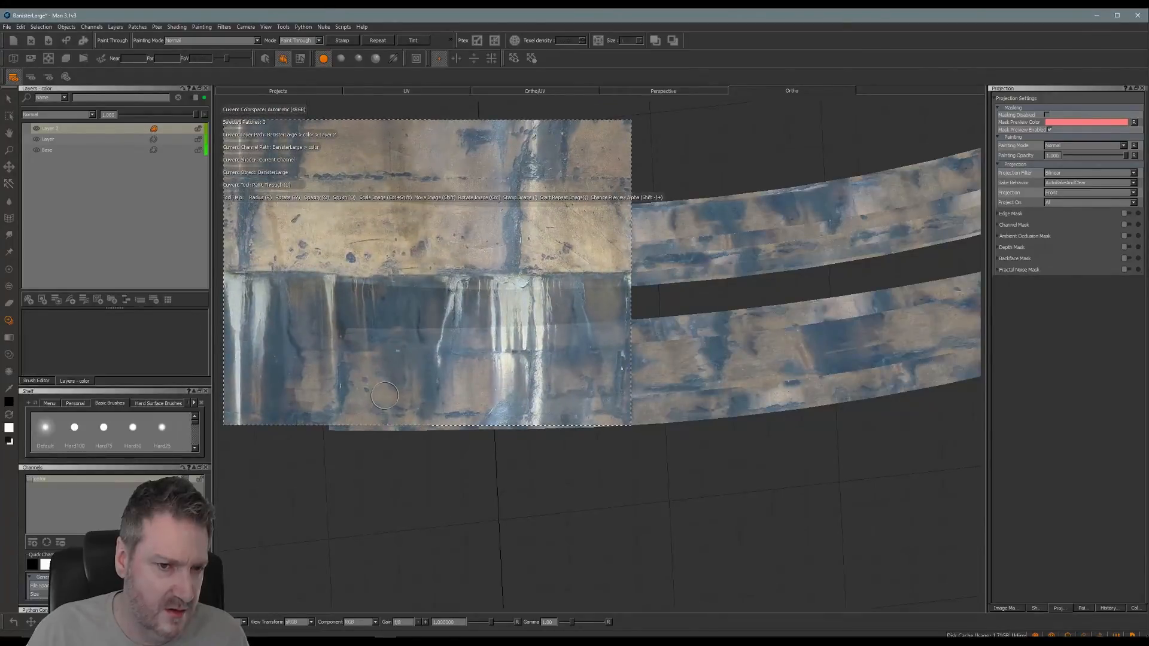
pyautogui.moveTo(385, 396); pyautogui.dragTo(366, 396)
pyautogui.moveTo(363, 396); pyautogui.dragTo(348, 396)
pyautogui.moveTo(345, 396); pyautogui.dragTo(325, 396)
pyautogui.moveTo(396, 398)
pyautogui.mouseDown()
pyautogui.moveTo(441, 403)
pyautogui.moveTo(586, 380)
pyautogui.mouseUp()
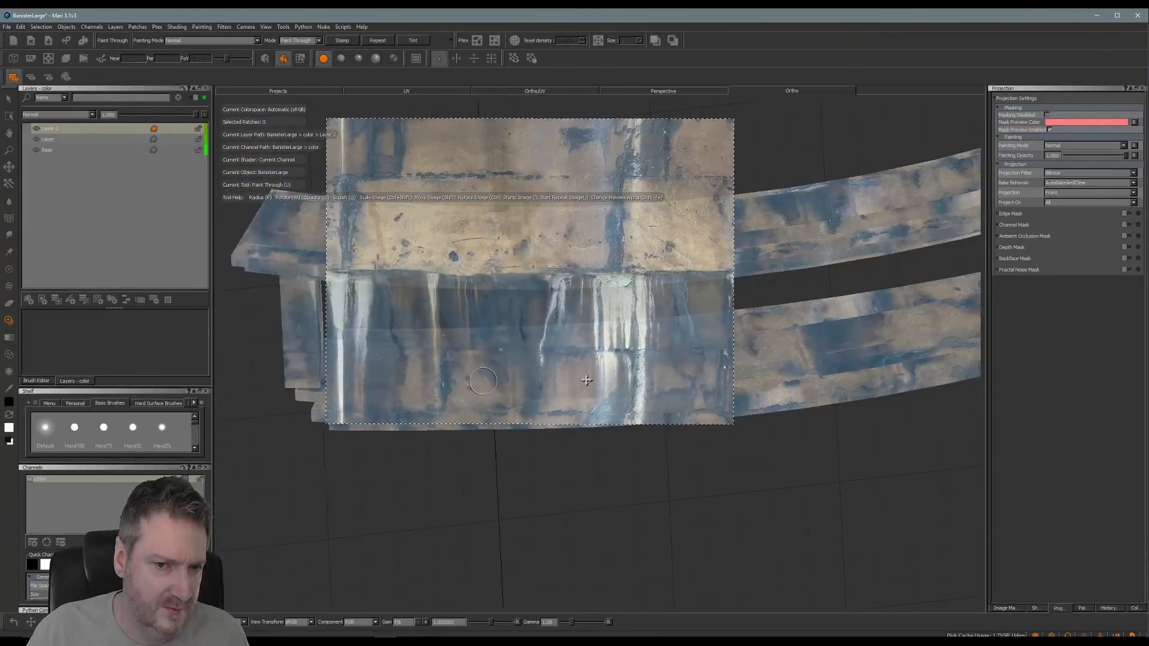
# Move the metal image over the middle of the lower rail and paint the seam below the dark blue rectangular patch.
pyautogui.moveTo(510, 400)
pyautogui.mouseDown()
pyautogui.moveTo(479, 398)
pyautogui.moveTo(486, 410)
pyautogui.moveTo(629, 441)
pyautogui.moveTo(457, 441)
pyautogui.moveTo(539, 447)
pyautogui.moveTo(487, 444)
pyautogui.moveTo(526, 416)
pyautogui.moveTo(537, 446)
pyautogui.mouseUp()
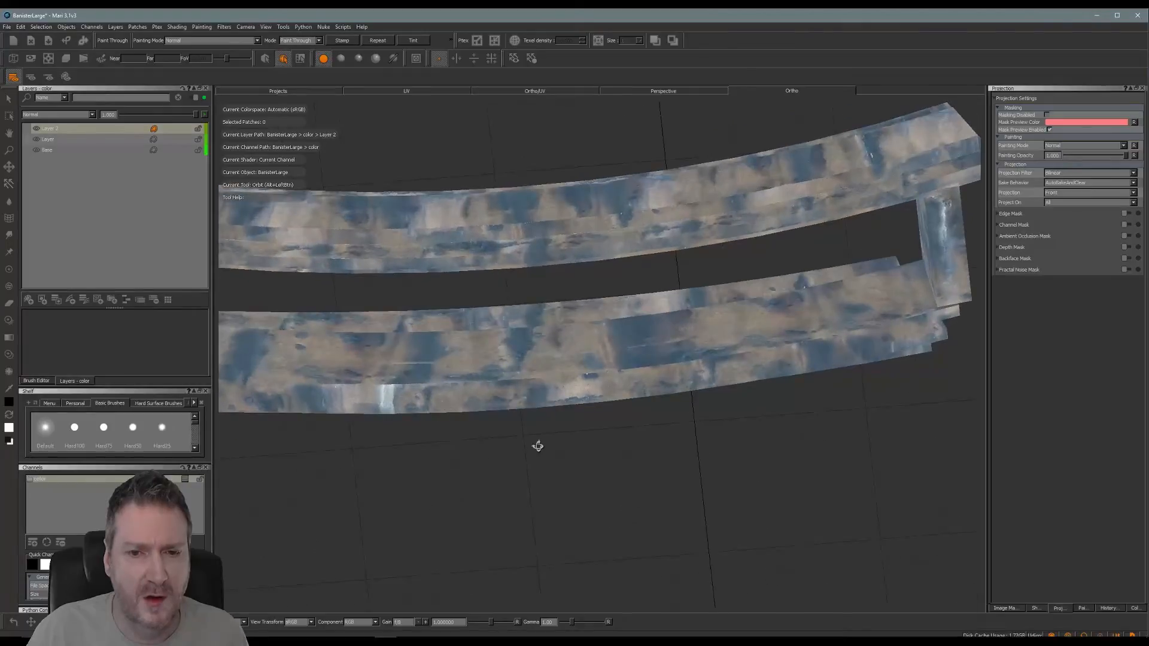
pyautogui.keyDown('alt'); pyautogui.moveTo(607, 431); pyautogui.dragTo(564, 416); pyautogui.keyUp('alt')
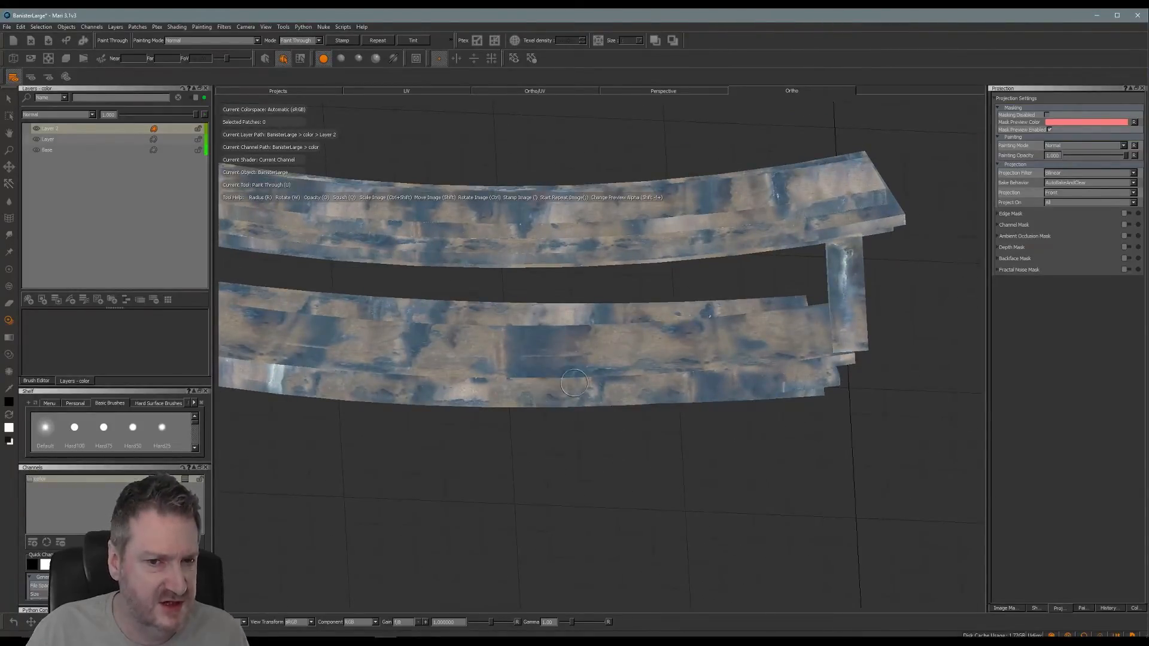
pyautogui.moveTo(581, 444)
pyautogui.keyDown('alt'); pyautogui.mouseDown()
pyautogui.moveTo(628, 456)
pyautogui.moveTo(665, 418)
pyautogui.mouseUp(); pyautogui.keyUp('alt')
pyautogui.moveTo(631, 365)
pyautogui.keyDown('shift'); pyautogui.mouseDown()
pyautogui.moveTo(676, 241)
pyautogui.moveTo(726, 378)
pyautogui.moveTo(796, 311)
pyautogui.moveTo(816, 358)
pyautogui.moveTo(832, 299)
pyautogui.moveTo(842, 333)
pyautogui.moveTo(773, 333)
pyautogui.moveTo(724, 423)
pyautogui.moveTo(700, 436)
pyautogui.mouseUp(); pyautogui.keyUp('shift')
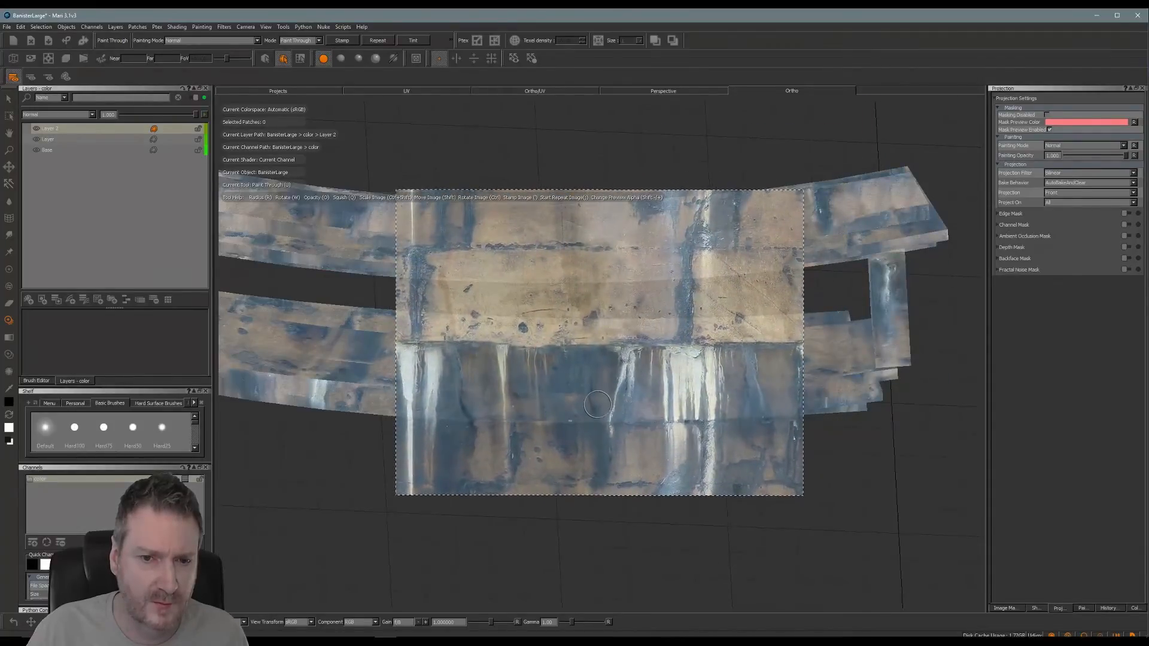
pyautogui.moveTo(591, 398); pyautogui.dragTo(590, 395)
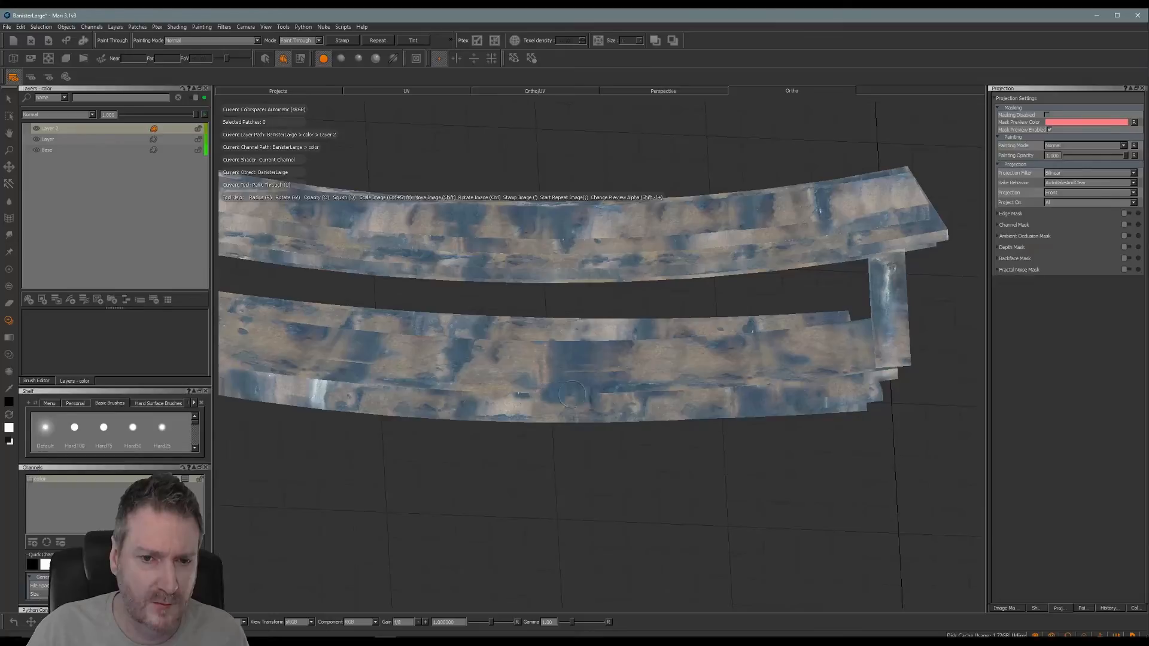
# Shift the metal image toward the right part of the lower rail and continue painting the seam above the bottom strip.
pyautogui.moveTo(635, 398)
pyautogui.mouseDown()
pyautogui.moveTo(705, 405)
pyautogui.moveTo(628, 396)
pyautogui.moveTo(618, 441)
pyautogui.moveTo(639, 485)
pyautogui.moveTo(634, 529)
pyautogui.moveTo(649, 423)
pyautogui.moveTo(600, 467)
pyautogui.moveTo(663, 473)
pyautogui.moveTo(551, 447)
pyautogui.moveTo(627, 474)
pyautogui.mouseUp()
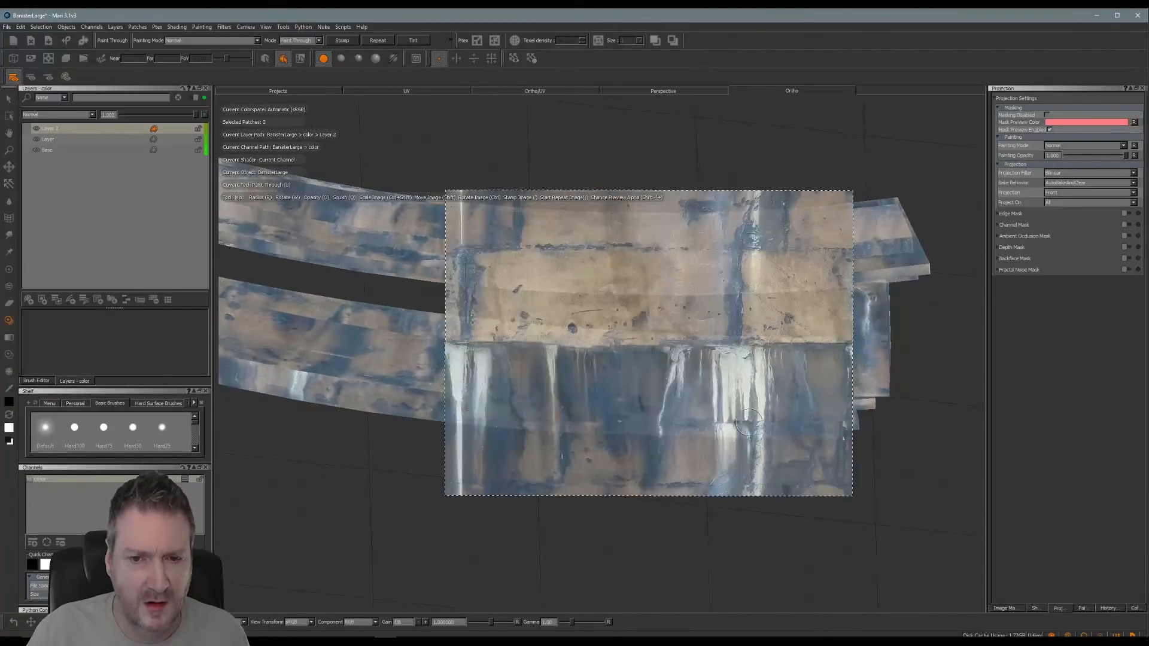
pyautogui.moveTo(722, 412)
pyautogui.keyDown('shift'); pyautogui.mouseDown()
pyautogui.moveTo(730, 350)
pyautogui.moveTo(649, 311)
pyautogui.moveTo(785, 319)
pyautogui.moveTo(785, 344)
pyautogui.mouseUp(); pyautogui.keyUp('shift')
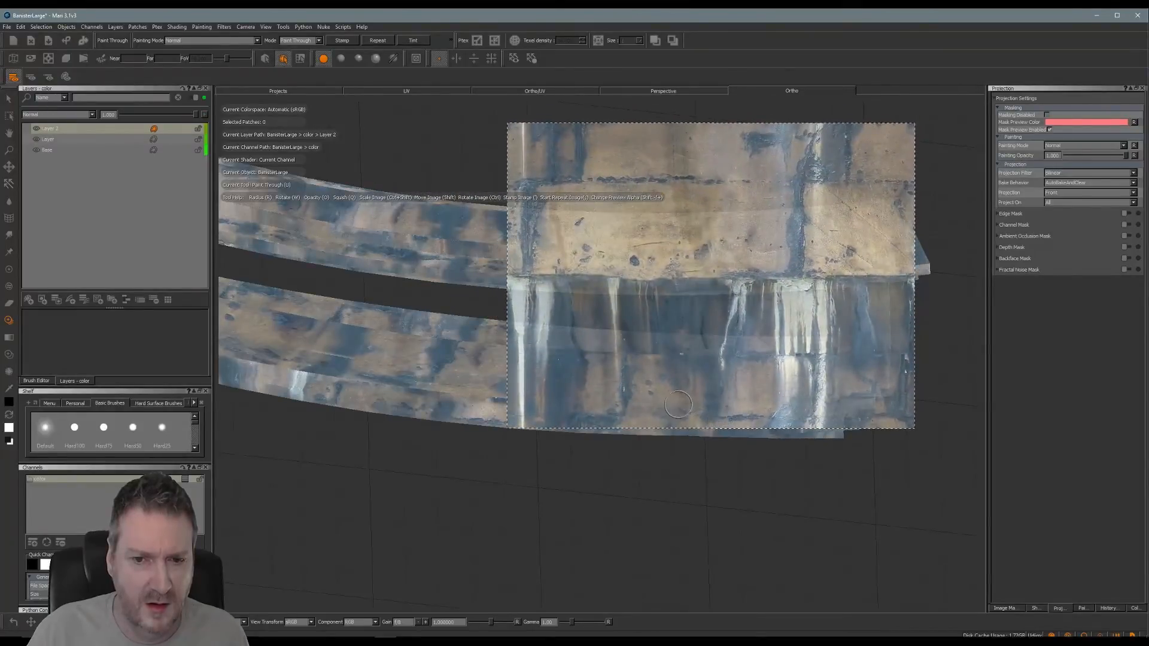
pyautogui.press('alt')
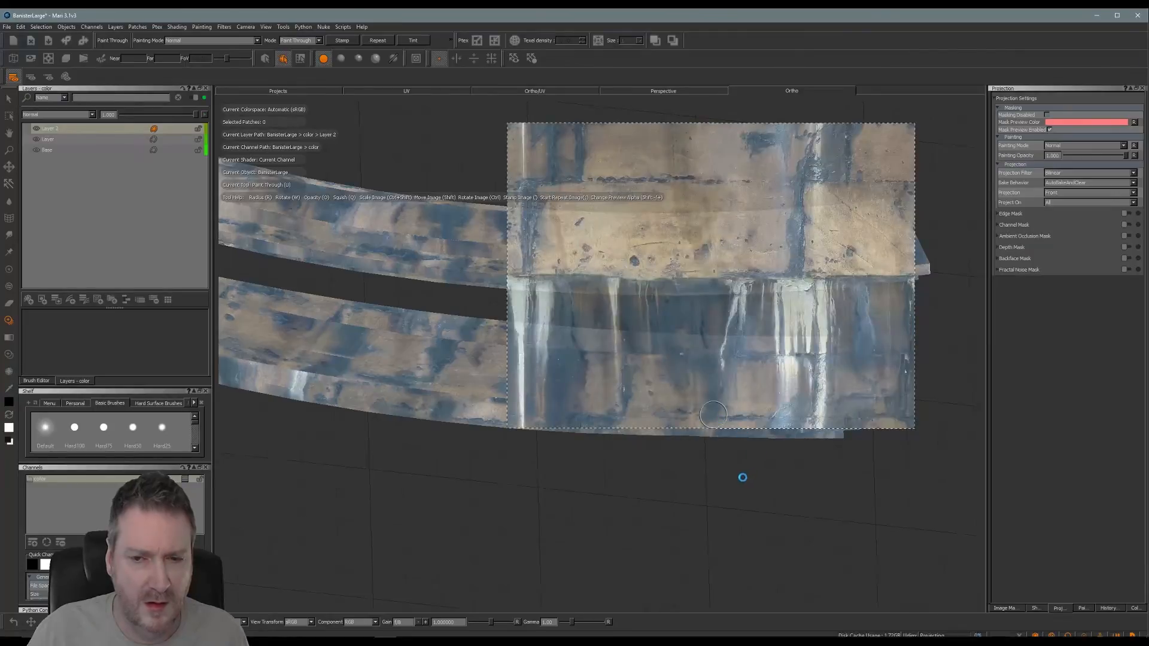
pyautogui.keyDown('alt'); pyautogui.moveTo(742, 478); pyautogui.dragTo(429, 498); pyautogui.keyUp('alt')
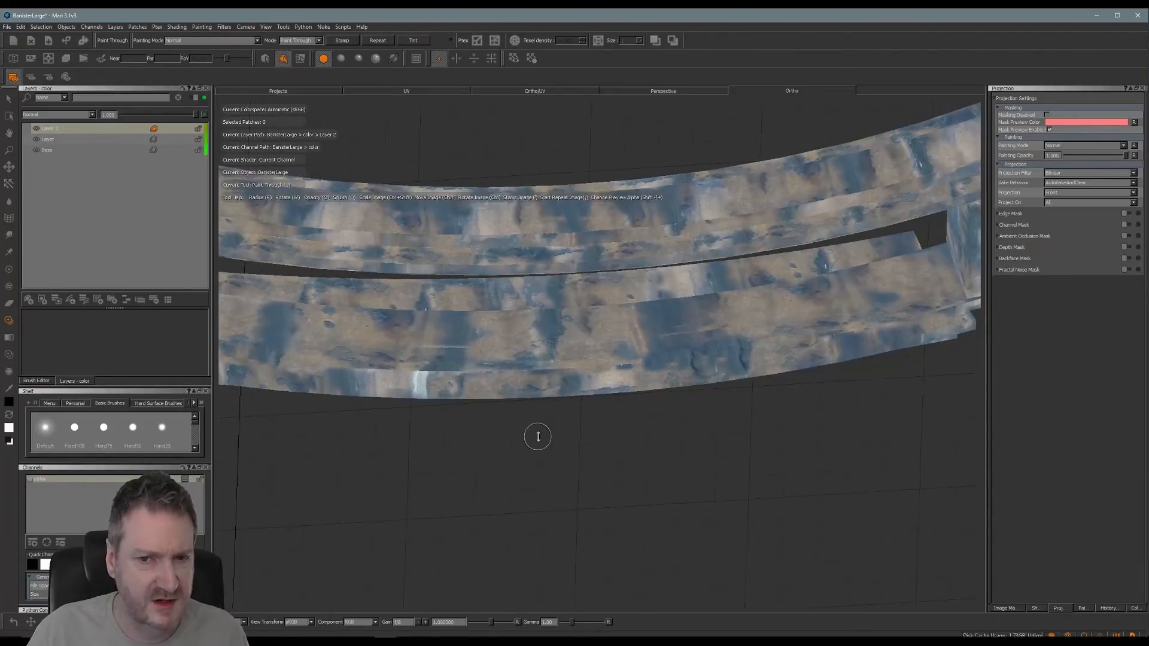
# Move the metal image over the bright white patch on the lower rail's bottom strip and paint over it.
pyautogui.keyDown('alt'); pyautogui.moveTo(538, 437); pyautogui.dragTo(581, 444, button='middle'); pyautogui.keyUp('alt')
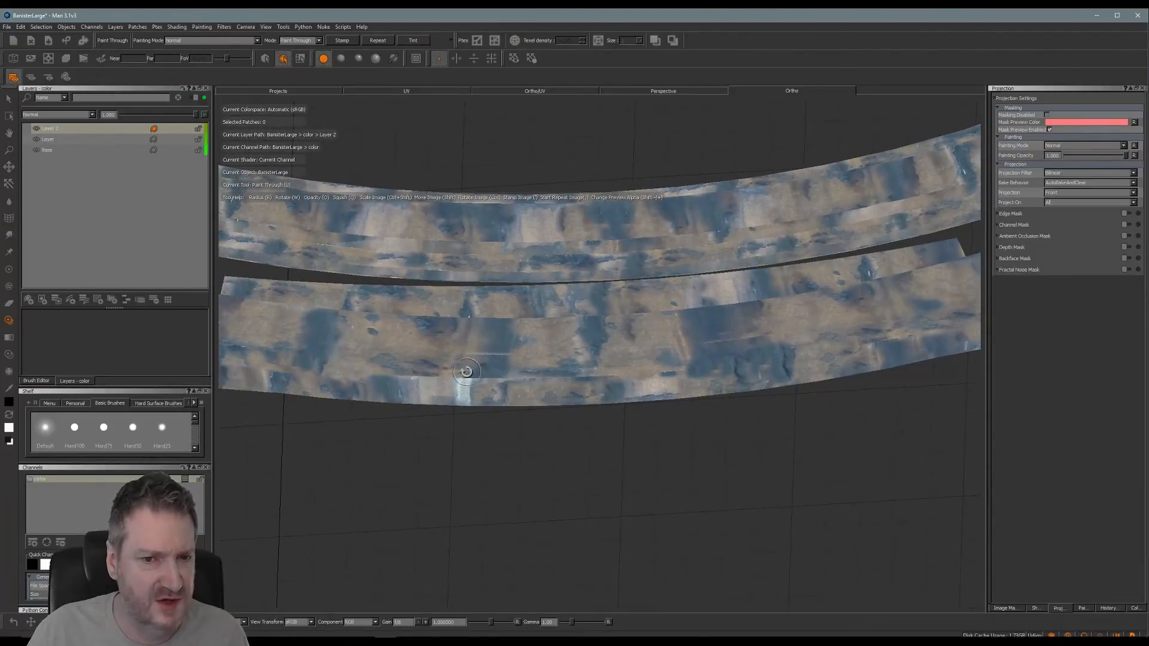
pyautogui.moveTo(466, 371)
pyautogui.keyDown('shift'); pyautogui.mouseDown()
pyautogui.moveTo(910, 362)
pyautogui.moveTo(884, 344)
pyautogui.moveTo(737, 344)
pyautogui.mouseUp(); pyautogui.keyUp('shift')
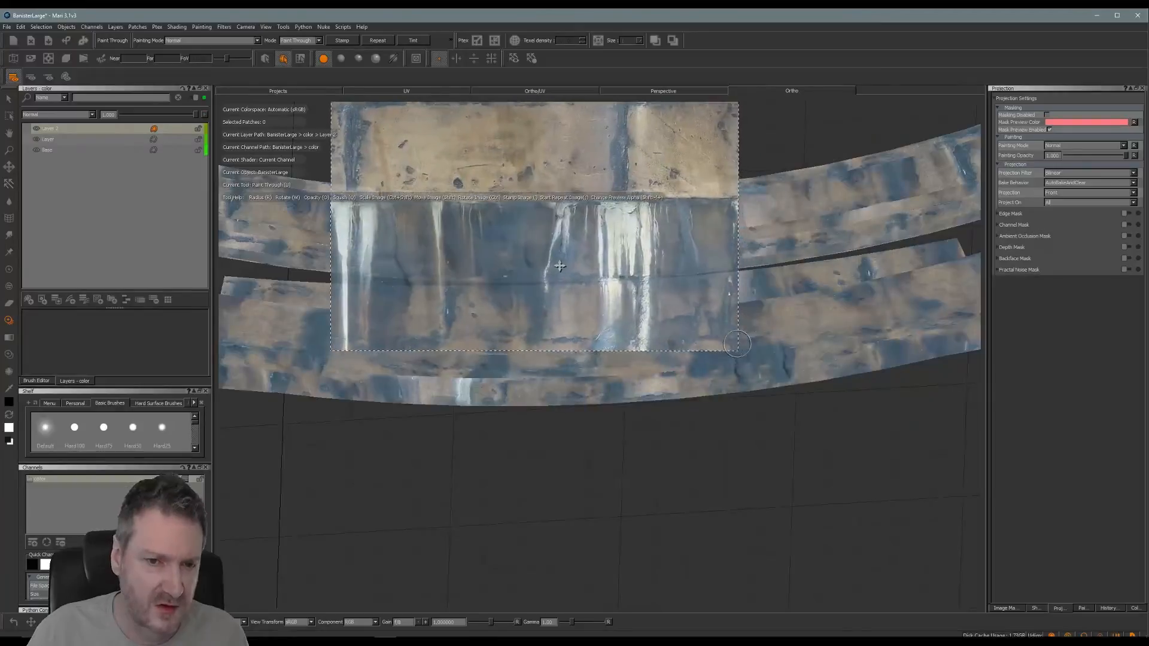
pyautogui.keyDown('shift'); pyautogui.moveTo(559, 266); pyautogui.dragTo(532, 271); pyautogui.keyUp('shift')
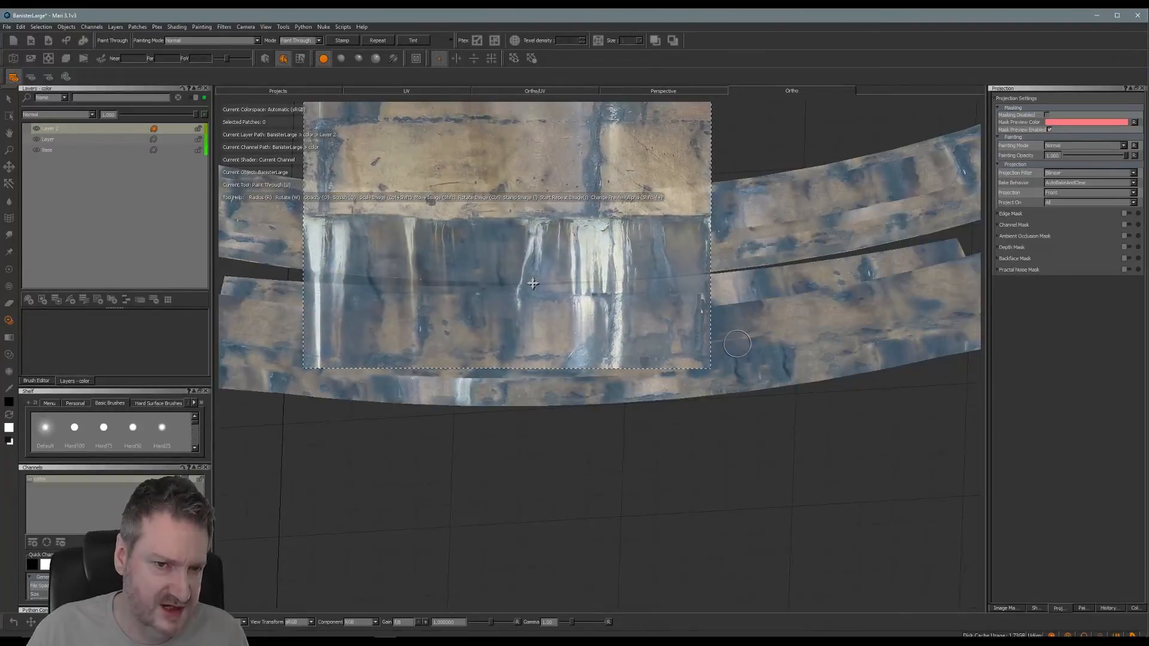
pyautogui.moveTo(539, 268)
pyautogui.keyDown('shift'); pyautogui.mouseDown()
pyautogui.moveTo(573, 254)
pyautogui.moveTo(512, 239)
pyautogui.moveTo(541, 217)
pyautogui.moveTo(452, 234)
pyautogui.moveTo(423, 263)
pyautogui.moveTo(467, 282)
pyautogui.moveTo(614, 282)
pyautogui.moveTo(633, 294)
pyautogui.moveTo(584, 307)
pyautogui.moveTo(601, 313)
pyautogui.moveTo(627, 242)
pyautogui.moveTo(588, 288)
pyautogui.moveTo(526, 288)
pyautogui.moveTo(532, 355)
pyautogui.moveTo(467, 376)
pyautogui.mouseUp(); pyautogui.keyUp('shift')
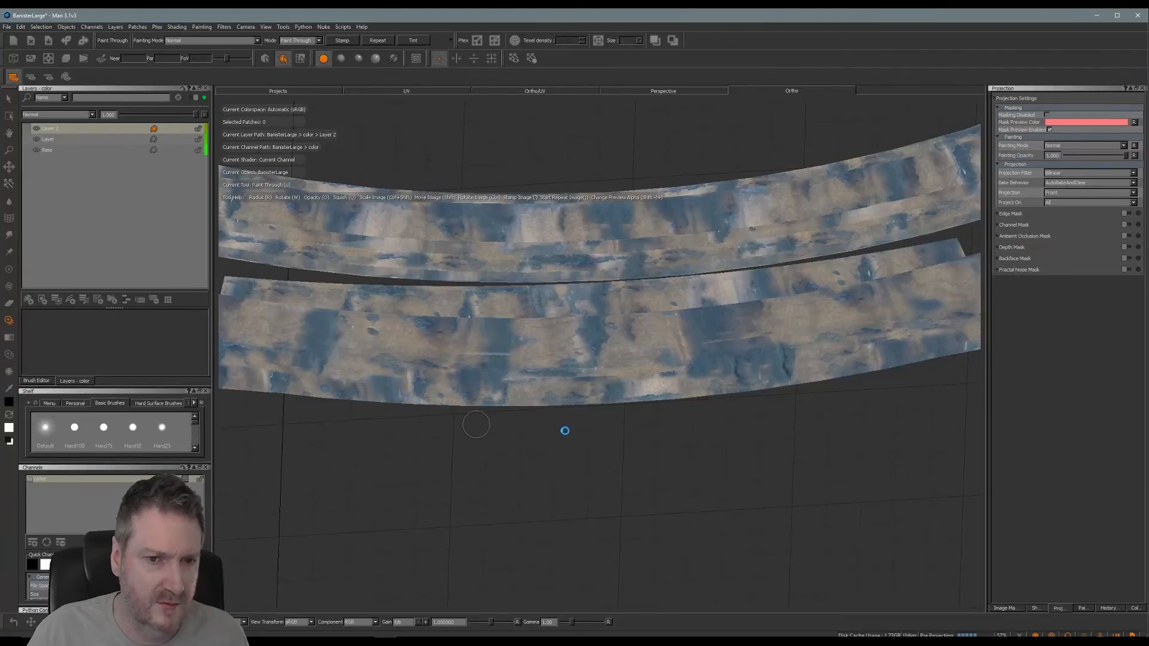
# Tilt the metal image slightly along the lower rail and paint over the area near its bottom strip.
pyautogui.moveTo(636, 445)
pyautogui.keyDown('alt'); pyautogui.mouseDown()
pyautogui.moveTo(538, 474)
pyautogui.moveTo(565, 474)
pyautogui.moveTo(582, 438)
pyautogui.moveTo(526, 475)
pyautogui.mouseUp(); pyautogui.keyUp('alt')
pyautogui.moveTo(523, 379)
pyautogui.keyDown('alt'); pyautogui.mouseDown()
pyautogui.moveTo(616, 408)
pyautogui.moveTo(524, 376)
pyautogui.mouseUp(); pyautogui.keyUp('alt')
pyautogui.keyDown('shift'); pyautogui.moveTo(612, 371); pyautogui.dragTo(614, 278); pyautogui.keyUp('shift')
pyautogui.moveTo(697, 288)
pyautogui.keyDown('ctrl'); pyautogui.mouseDown()
pyautogui.moveTo(679, 326)
pyautogui.moveTo(676, 255)
pyautogui.mouseUp(); pyautogui.keyUp('ctrl')
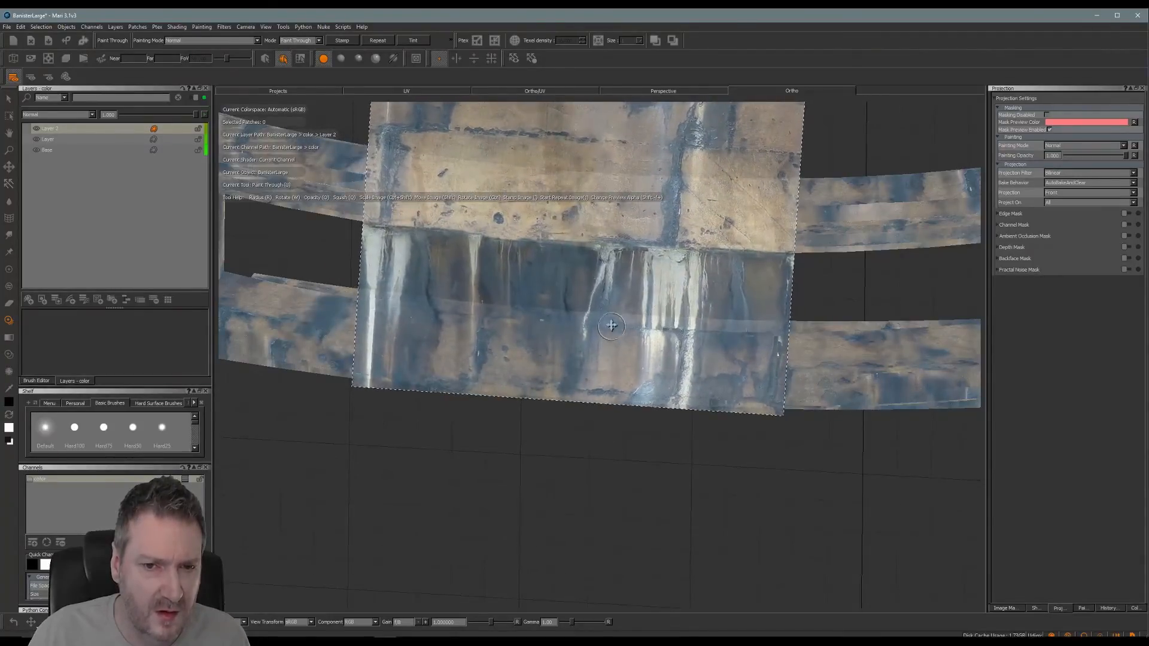
pyautogui.moveTo(611, 325)
pyautogui.keyDown('shift'); pyautogui.mouseDown()
pyautogui.moveTo(613, 237)
pyautogui.moveTo(626, 299)
pyautogui.moveTo(633, 265)
pyautogui.moveTo(639, 313)
pyautogui.mouseUp(); pyautogui.keyUp('shift')
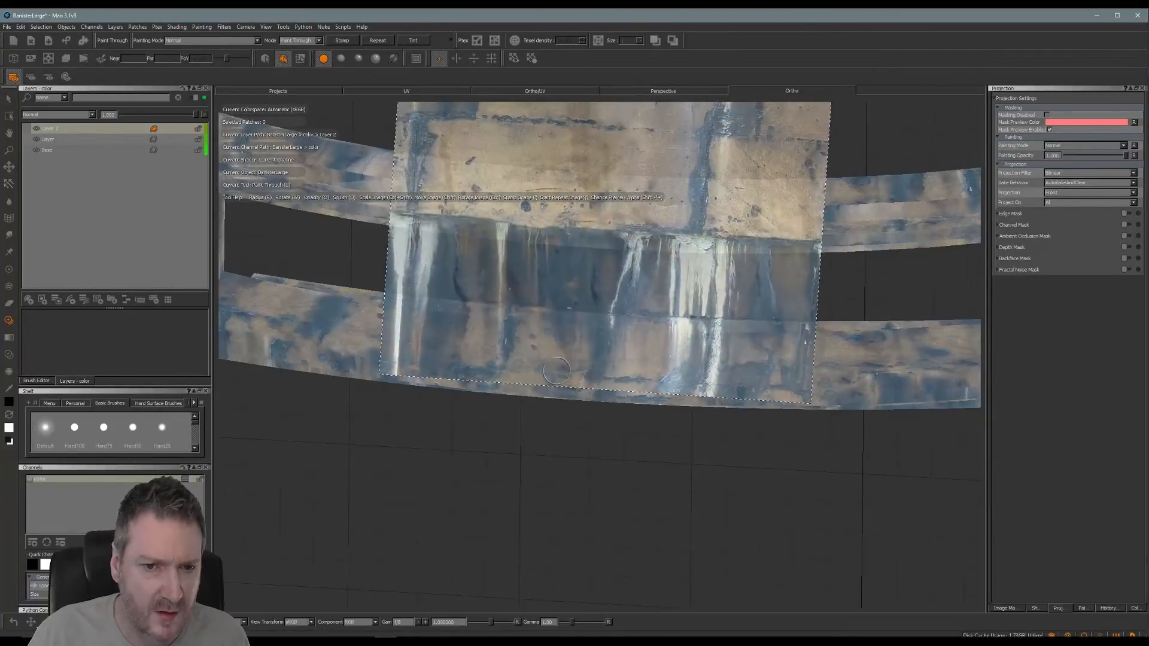
pyautogui.moveTo(529, 365); pyautogui.dragTo(683, 399)
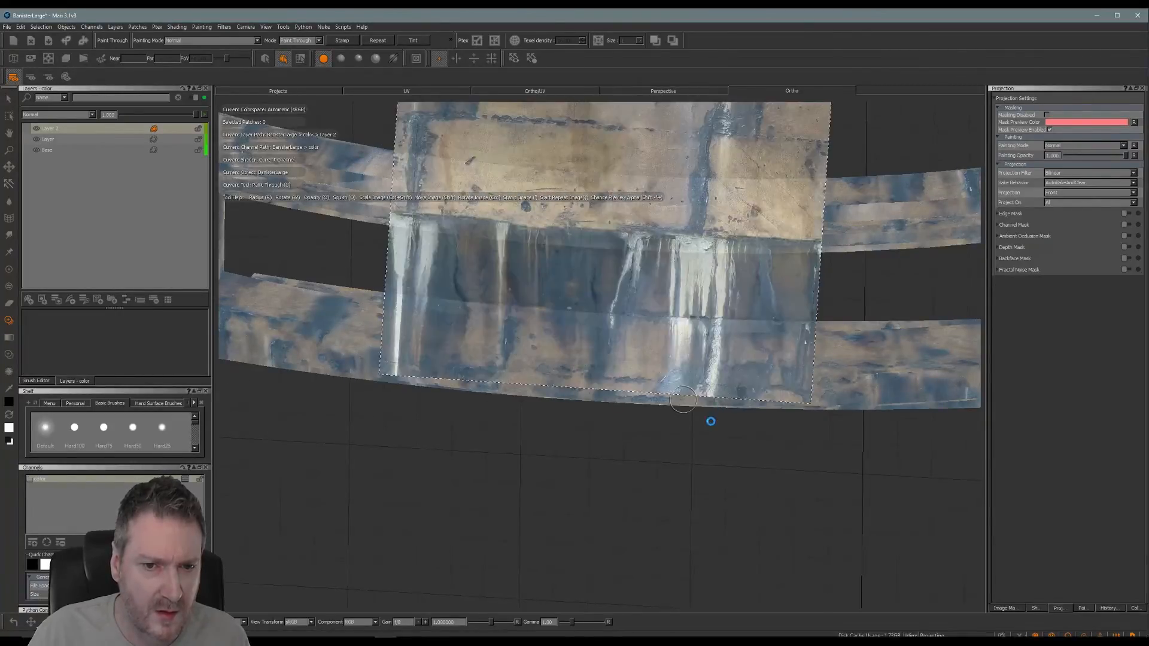
# Add a new paint layer on top of the layer stack and save the project.
pyautogui.moveTo(651, 452)
pyautogui.keyDown('alt'); pyautogui.mouseDown()
pyautogui.moveTo(629, 480)
pyautogui.moveTo(638, 462)
pyautogui.moveTo(772, 418)
pyautogui.moveTo(626, 431)
pyautogui.moveTo(729, 392)
pyautogui.moveTo(752, 424)
pyautogui.moveTo(828, 425)
pyautogui.moveTo(602, 434)
pyautogui.moveTo(585, 416)
pyautogui.moveTo(398, 413)
pyautogui.moveTo(558, 331)
pyautogui.moveTo(719, 379)
pyautogui.moveTo(645, 333)
pyautogui.moveTo(662, 287)
pyautogui.moveTo(539, 269)
pyautogui.moveTo(590, 308)
pyautogui.moveTo(537, 339)
pyautogui.moveTo(603, 326)
pyautogui.moveTo(572, 323)
pyautogui.mouseUp(); pyautogui.keyUp('alt')
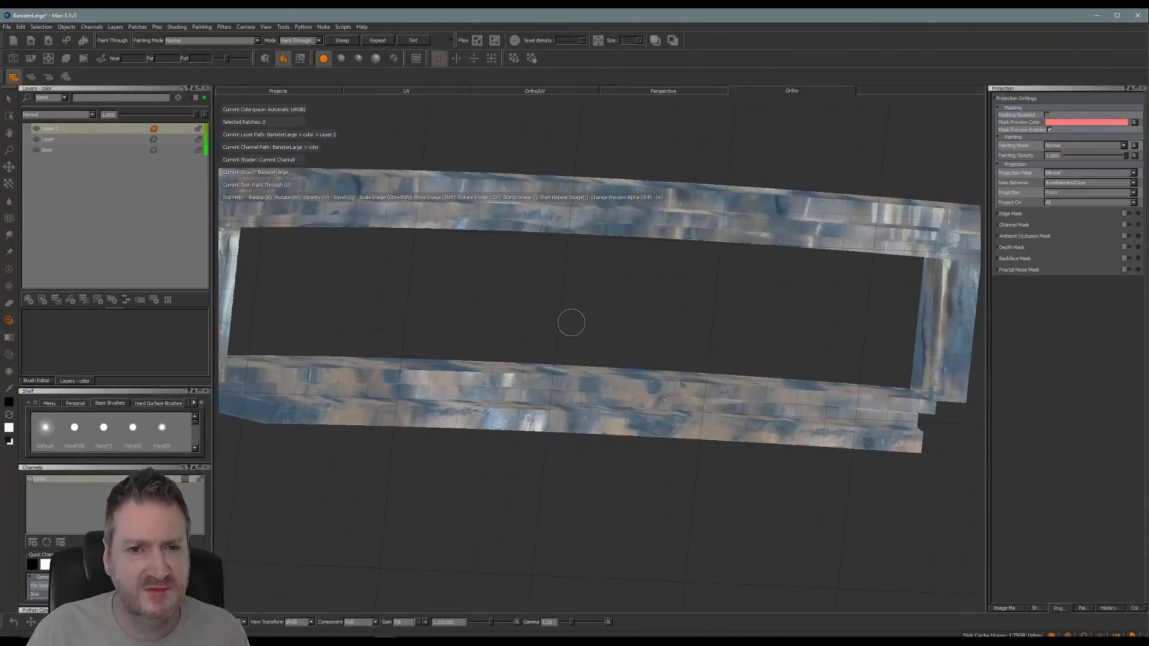
pyautogui.keyDown('alt'); pyautogui.moveTo(492, 333); pyautogui.dragTo(464, 306); pyautogui.keyUp('alt')
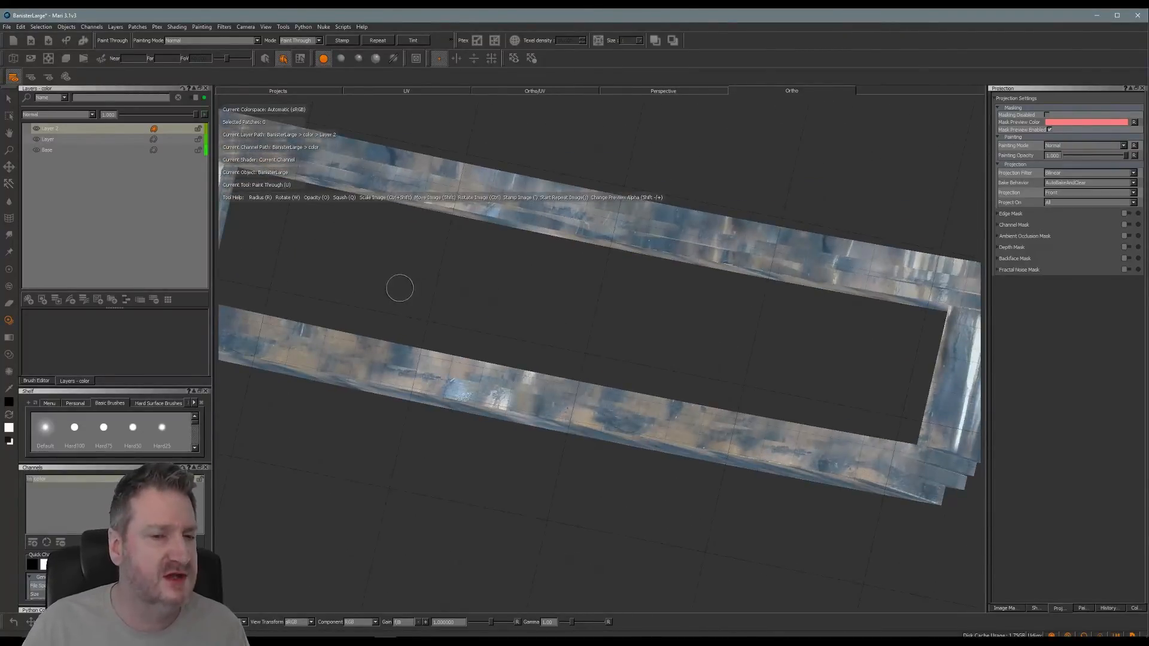
pyautogui.keyDown('alt'); pyautogui.moveTo(400, 288); pyautogui.dragTo(383, 316); pyautogui.keyUp('alt')
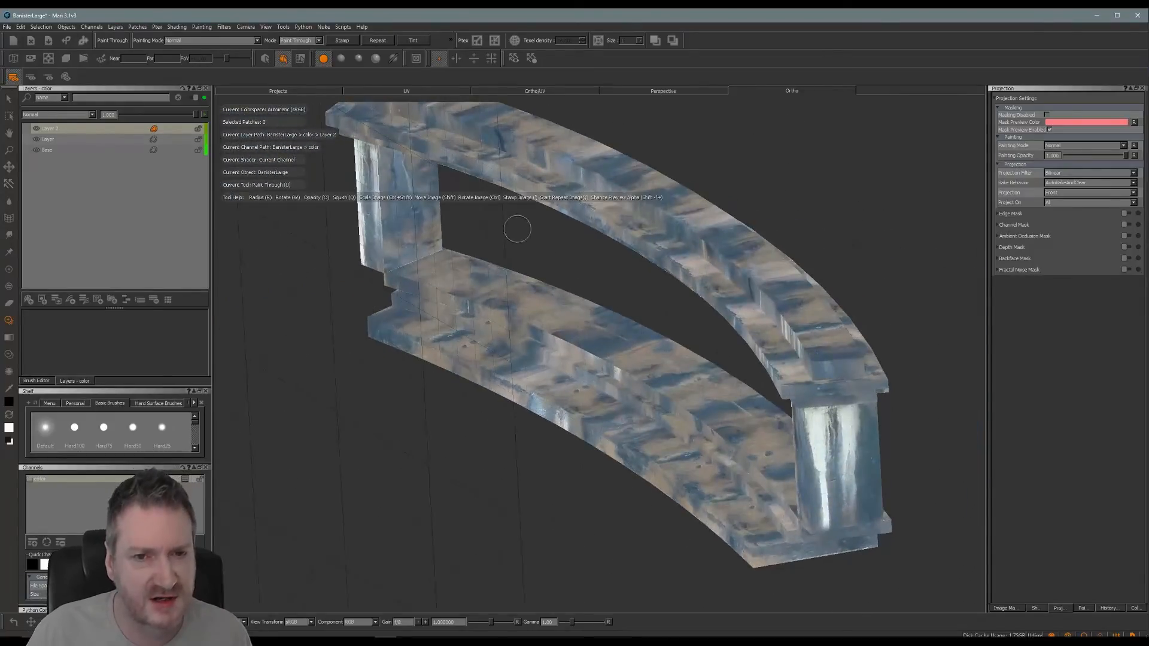
pyautogui.keyDown('alt'); pyautogui.moveTo(765, 205); pyautogui.dragTo(714, 251, button='middle'); pyautogui.keyUp('alt')
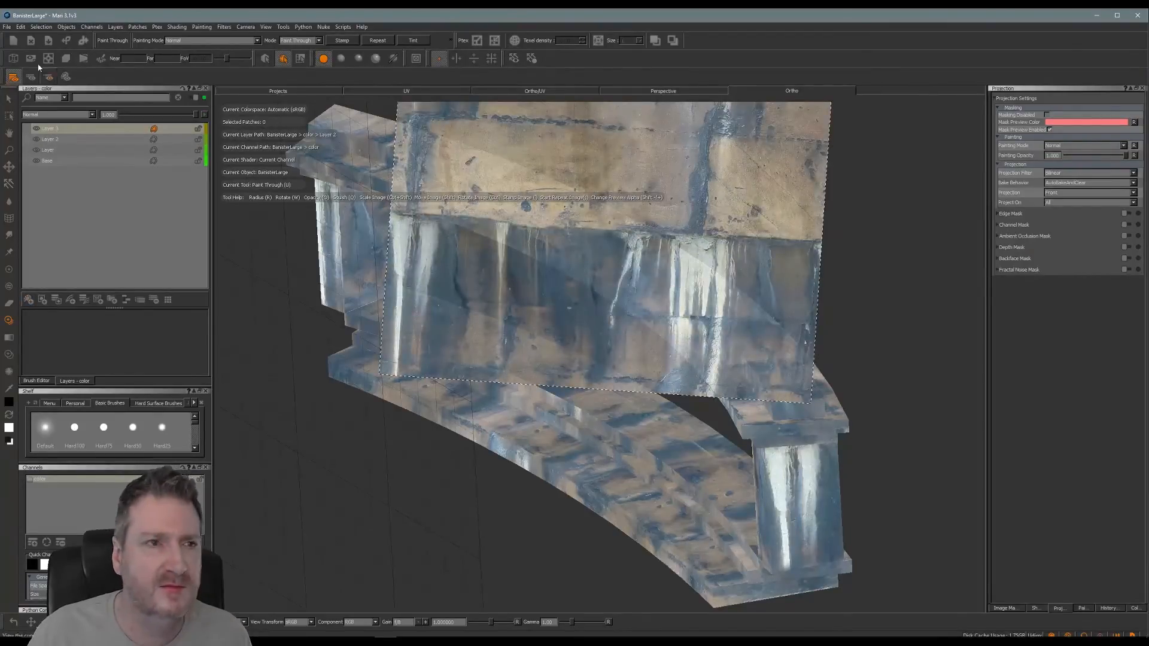
pyautogui.click(6, 26)
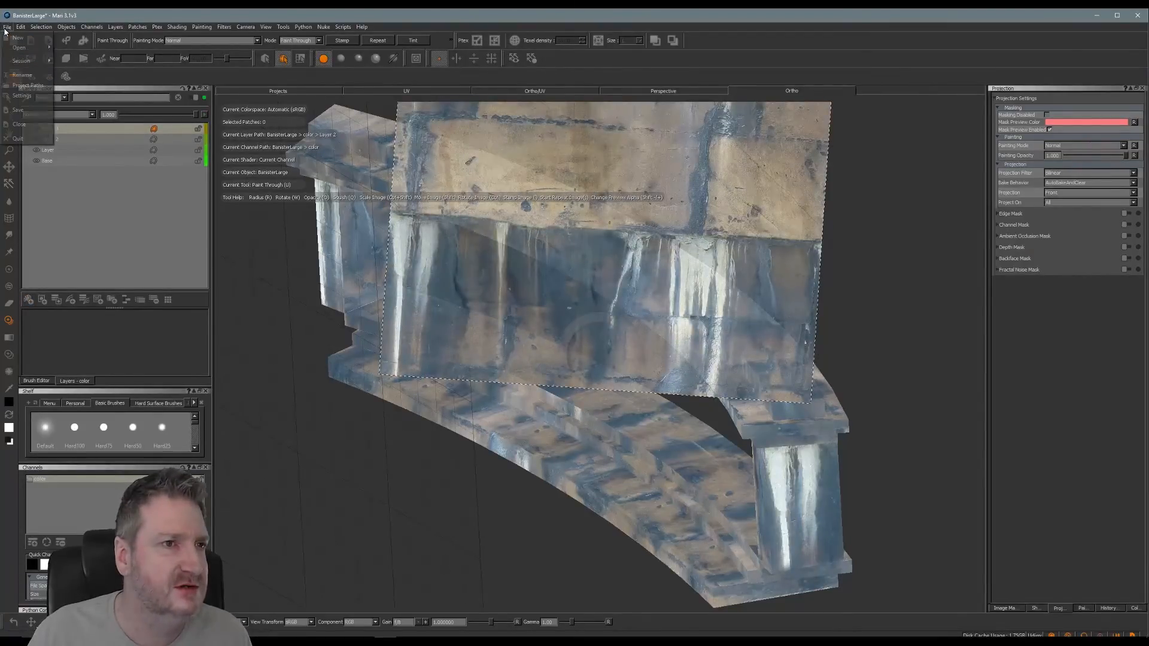
pyautogui.click(14, 110)
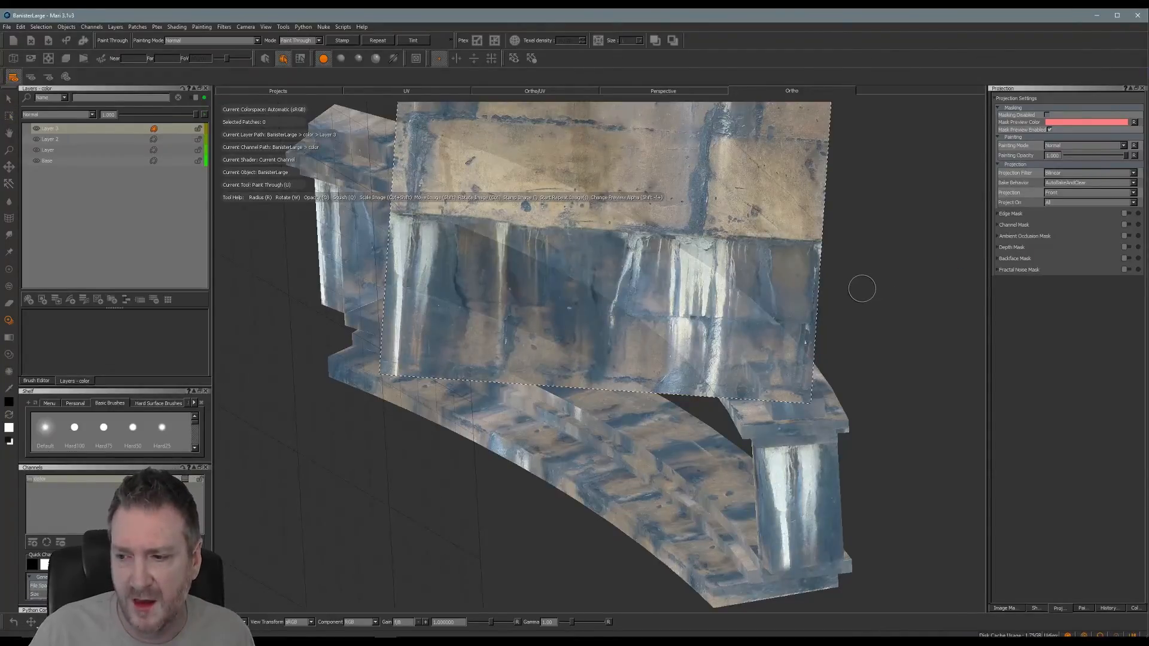
# Load the black-and-white drip image maps.hi.160.jpg into the viewport as the paint-through image and level it.
pyautogui.click(1005, 608)
pyautogui.moveTo(1137, 142); pyautogui.dragTo(1135, 288)
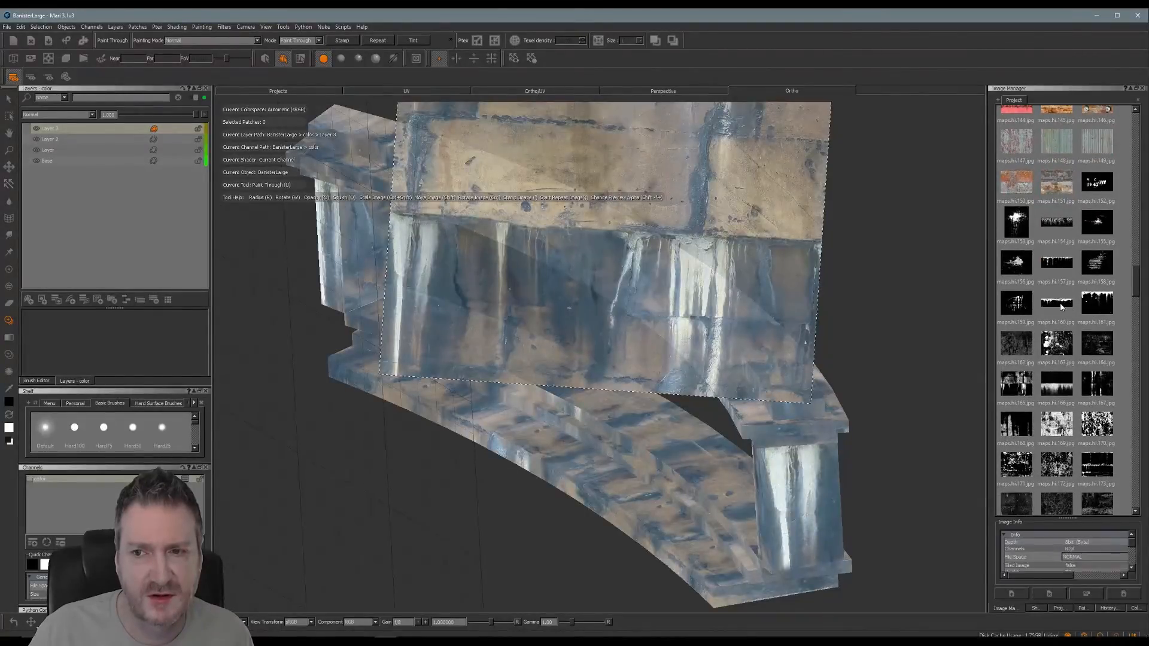
pyautogui.moveTo(694, 324); pyautogui.dragTo(708, 331)
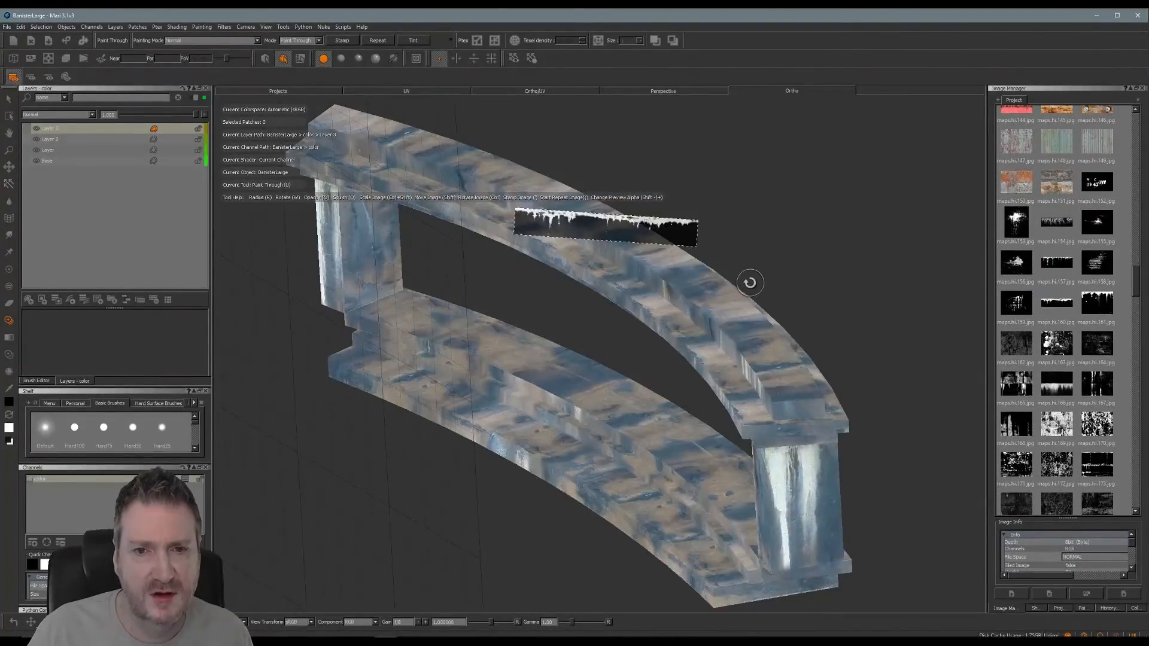
pyautogui.moveTo(751, 282)
pyautogui.keyDown('ctrl'); pyautogui.mouseDown()
pyautogui.moveTo(785, 239)
pyautogui.moveTo(778, 281)
pyautogui.mouseUp(); pyautogui.keyUp('ctrl')
# Turn to the side of the upper rail with the white-streaked end post and enable the Edge Mask for projection.
pyautogui.moveTo(616, 348)
pyautogui.keyDown('alt'); pyautogui.mouseDown()
pyautogui.moveTo(714, 298)
pyautogui.moveTo(734, 318)
pyautogui.mouseUp(); pyautogui.keyUp('alt')
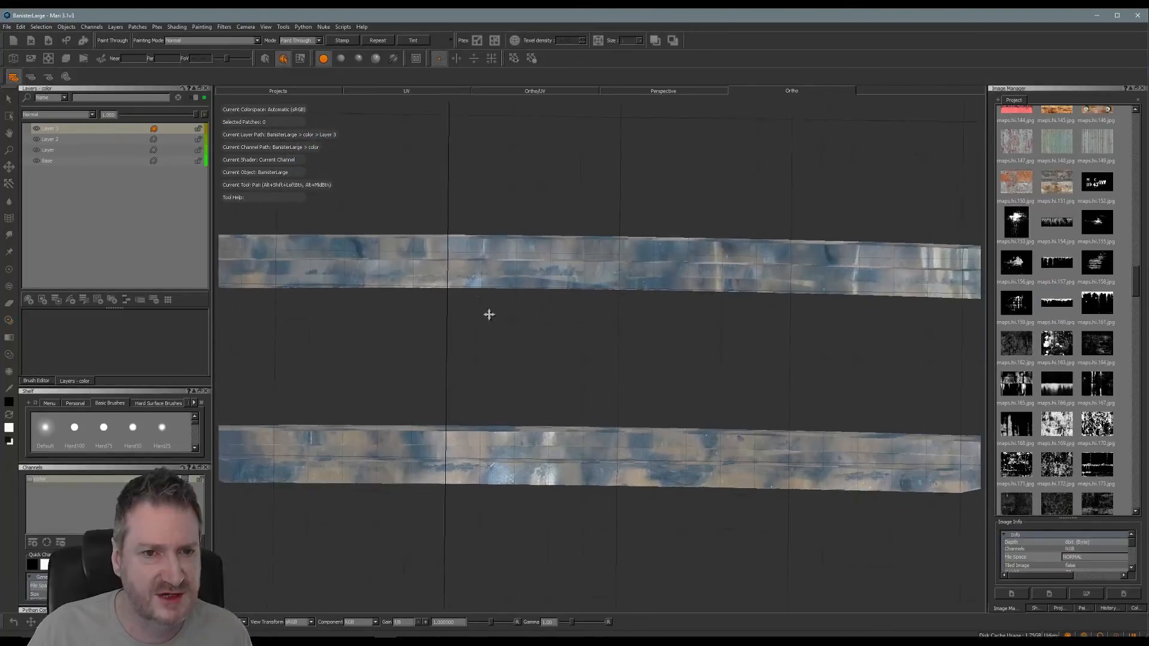
pyautogui.keyDown('alt'); pyautogui.moveTo(487, 313); pyautogui.dragTo(507, 384); pyautogui.keyUp('alt')
pyautogui.keyDown('alt'); pyautogui.moveTo(508, 384); pyautogui.dragTo(580, 375, button='right'); pyautogui.keyUp('alt')
pyautogui.keyDown('alt'); pyautogui.moveTo(578, 375); pyautogui.dragTo(478, 380, button='middle'); pyautogui.keyUp('alt')
pyautogui.moveTo(479, 379)
pyautogui.keyDown('alt'); pyautogui.mouseDown()
pyautogui.moveTo(520, 371)
pyautogui.moveTo(488, 390)
pyautogui.mouseUp(); pyautogui.keyUp('alt')
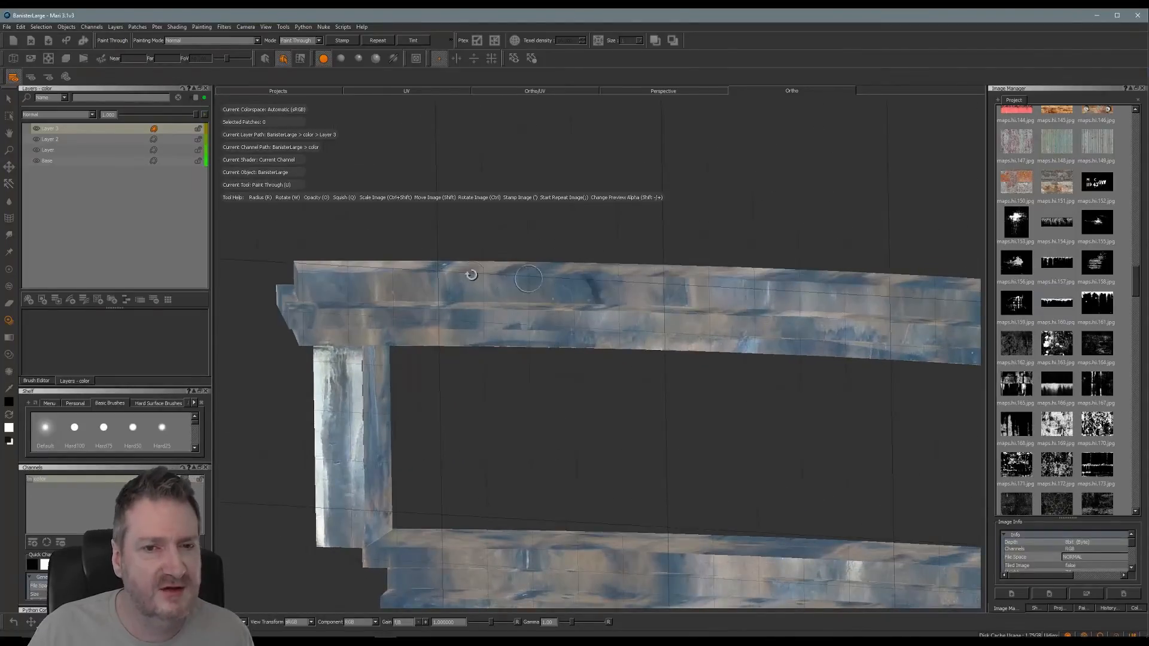
pyautogui.click(1059, 608)
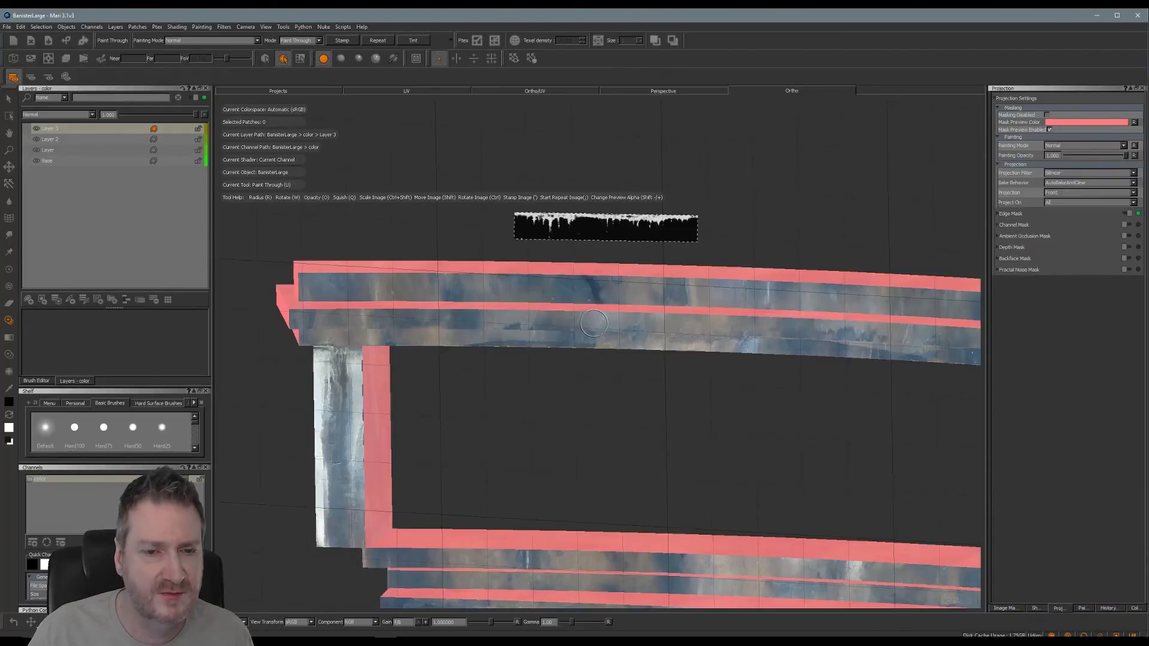
# Enlarge the drip image to fit the upper rail's top band and paint drips along the band's first two sections from the left end.
pyautogui.moveTo(593, 226)
pyautogui.keyDown('shift'); pyautogui.mouseDown()
pyautogui.moveTo(376, 286)
pyautogui.moveTo(538, 309)
pyautogui.moveTo(498, 296)
pyautogui.mouseUp(); pyautogui.keyUp('shift')
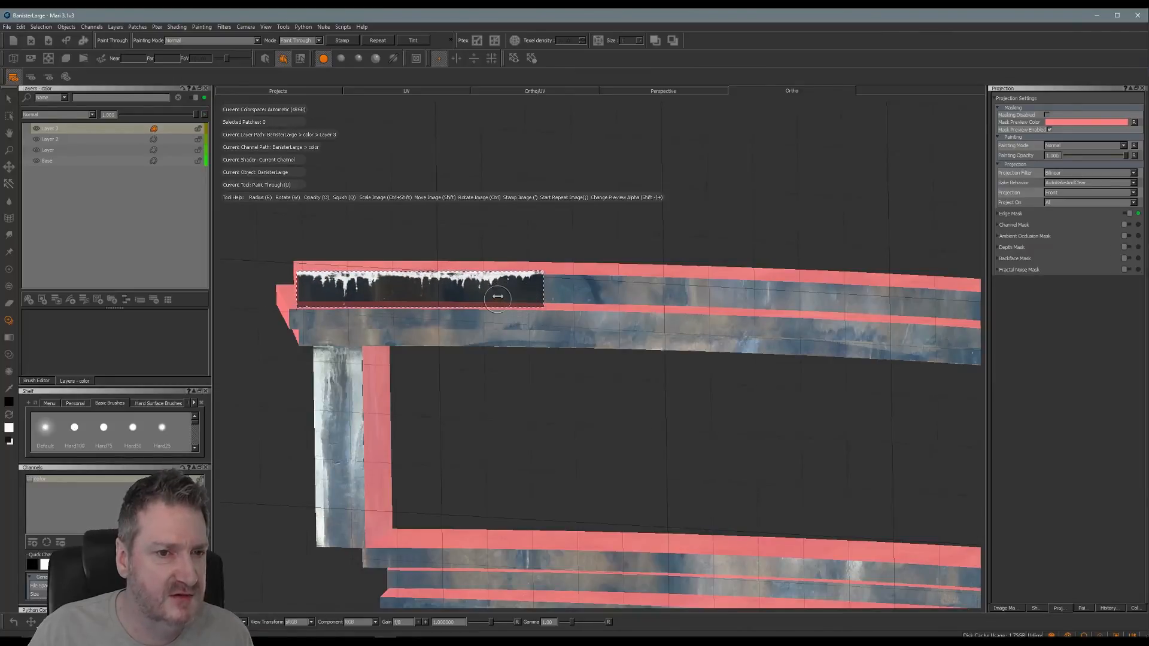
pyautogui.moveTo(361, 288)
pyautogui.mouseDown()
pyautogui.moveTo(320, 279)
pyautogui.moveTo(525, 279)
pyautogui.moveTo(508, 281)
pyautogui.mouseUp()
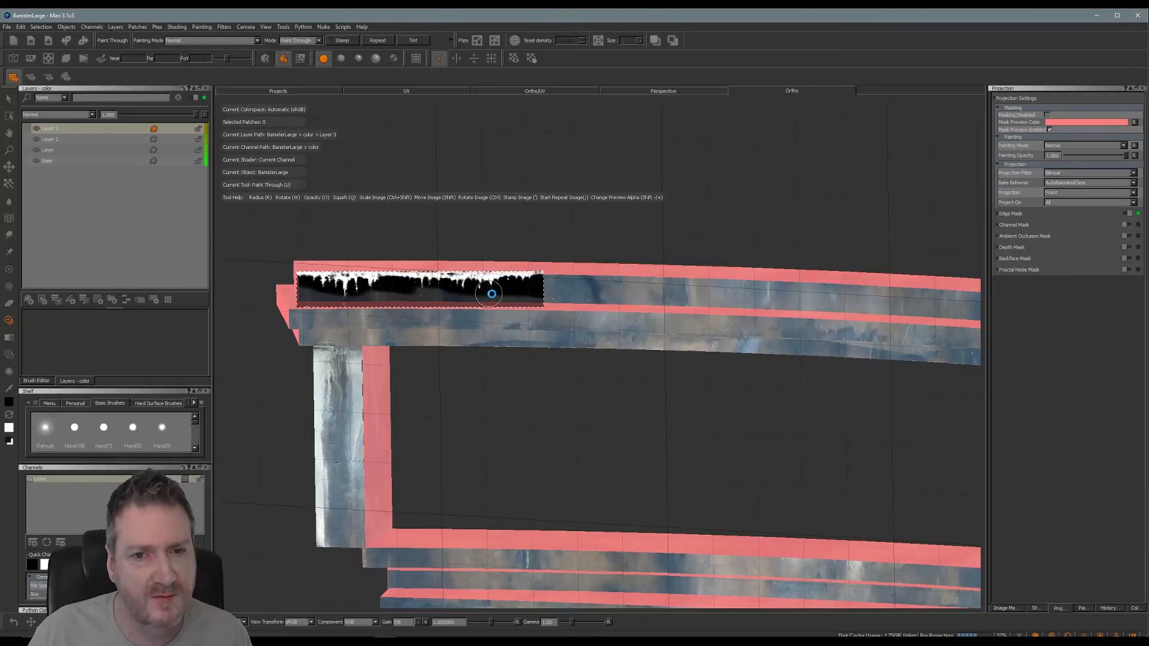
pyautogui.moveTo(608, 259)
pyautogui.keyDown('alt'); pyautogui.mouseDown()
pyautogui.moveTo(632, 307)
pyautogui.moveTo(424, 369)
pyautogui.moveTo(465, 393)
pyautogui.moveTo(400, 288)
pyautogui.moveTo(536, 298)
pyautogui.moveTo(560, 290)
pyautogui.moveTo(549, 282)
pyautogui.mouseUp(); pyautogui.keyUp('alt')
pyautogui.moveTo(465, 277); pyautogui.dragTo(622, 271)
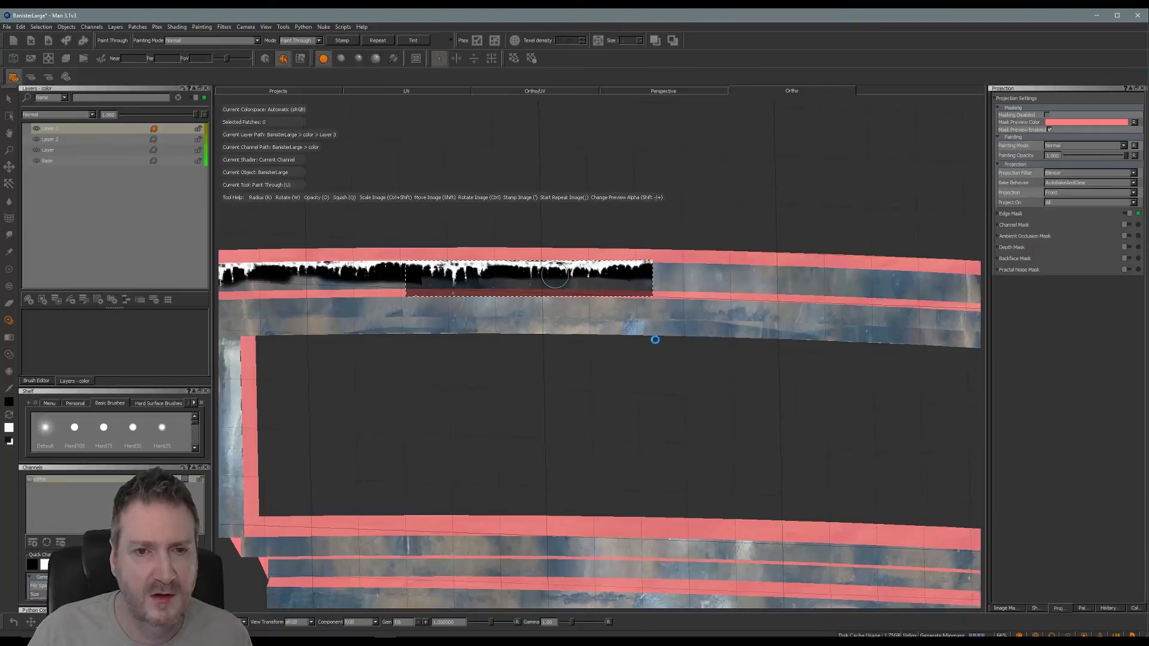
# Align the drip image with the end of the painted drips and extend them along the next section of the upper rail's top band.
pyautogui.moveTo(665, 330)
pyautogui.keyDown('alt'); pyautogui.mouseDown()
pyautogui.moveTo(664, 377)
pyautogui.moveTo(536, 388)
pyautogui.moveTo(537, 413)
pyautogui.mouseUp(); pyautogui.keyUp('alt')
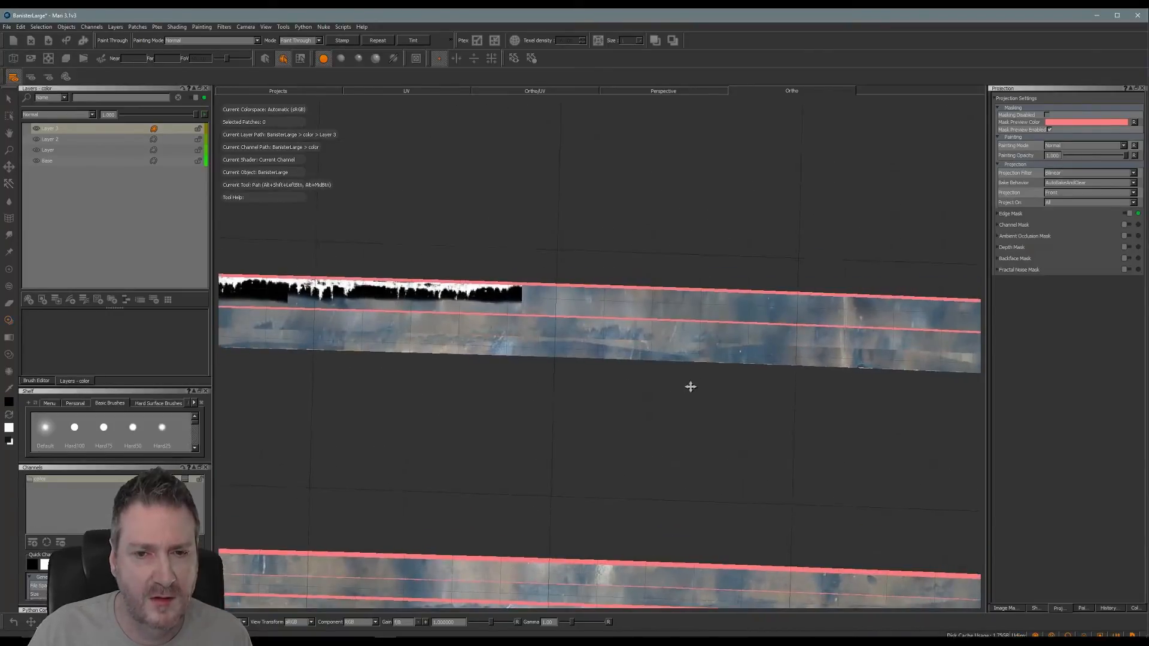
pyautogui.moveTo(688, 387)
pyautogui.keyDown('alt'); pyautogui.mouseDown()
pyautogui.moveTo(830, 413)
pyautogui.moveTo(558, 374)
pyautogui.moveTo(530, 405)
pyautogui.mouseUp(); pyautogui.keyUp('alt')
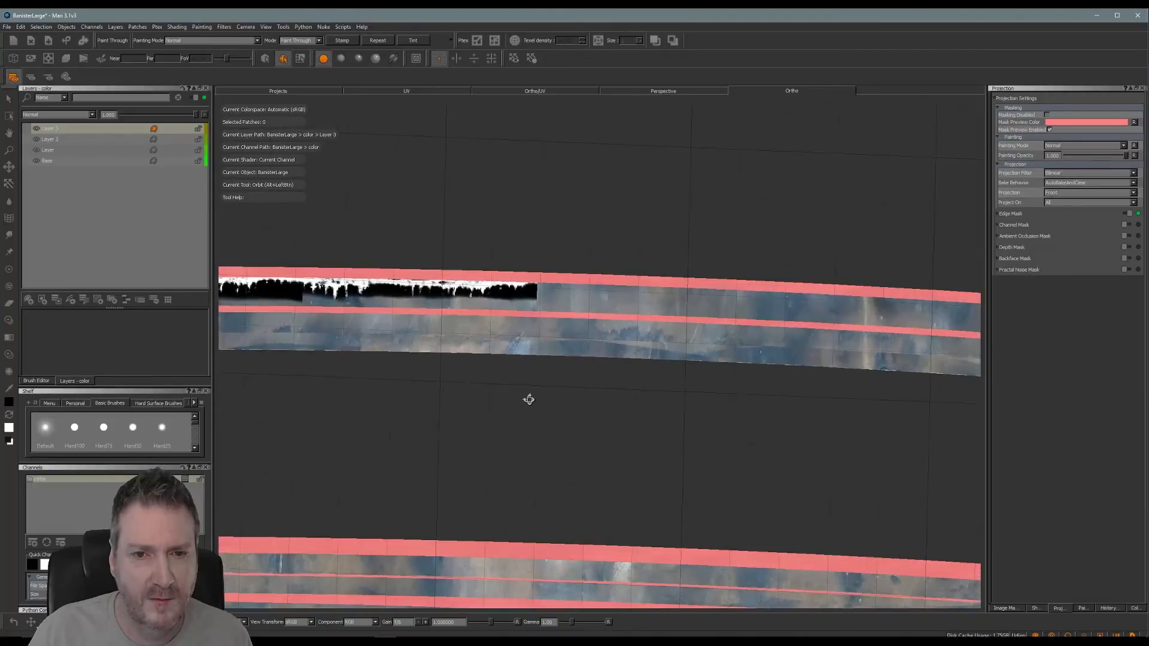
pyautogui.moveTo(544, 260)
pyautogui.keyDown('shift'); pyautogui.mouseDown()
pyautogui.moveTo(639, 322)
pyautogui.moveTo(663, 286)
pyautogui.mouseUp(); pyautogui.keyUp('shift')
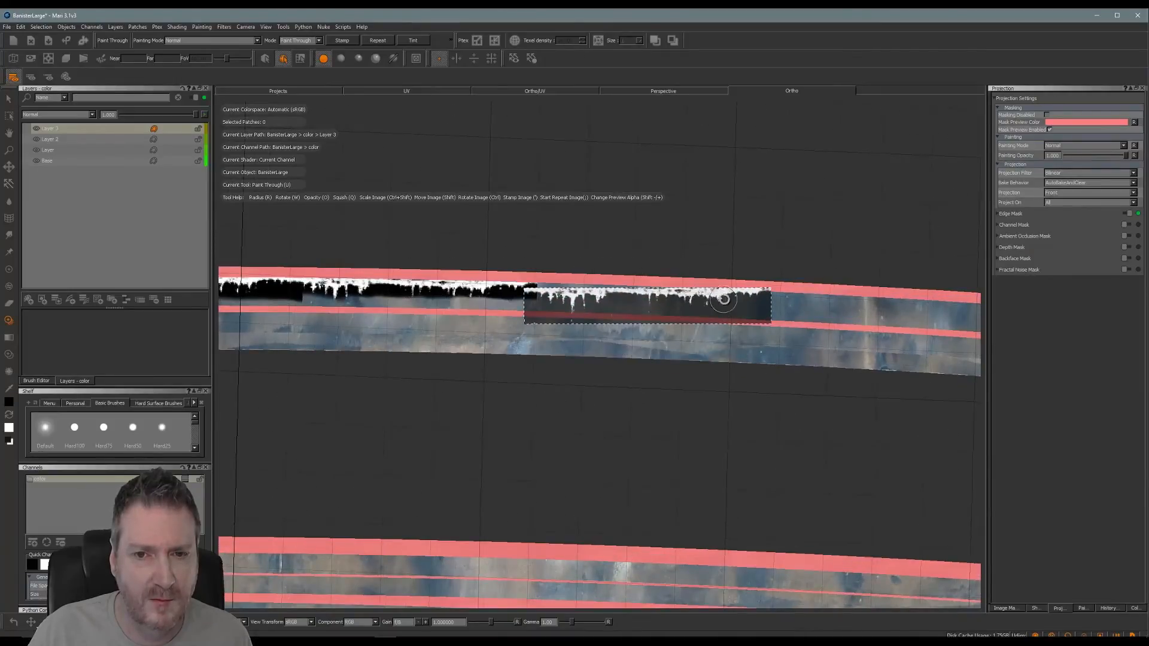
pyautogui.moveTo(748, 297)
pyautogui.keyDown('ctrl'); pyautogui.mouseDown()
pyautogui.moveTo(755, 310)
pyautogui.moveTo(754, 299)
pyautogui.moveTo(718, 320)
pyautogui.mouseUp(); pyautogui.keyUp('ctrl')
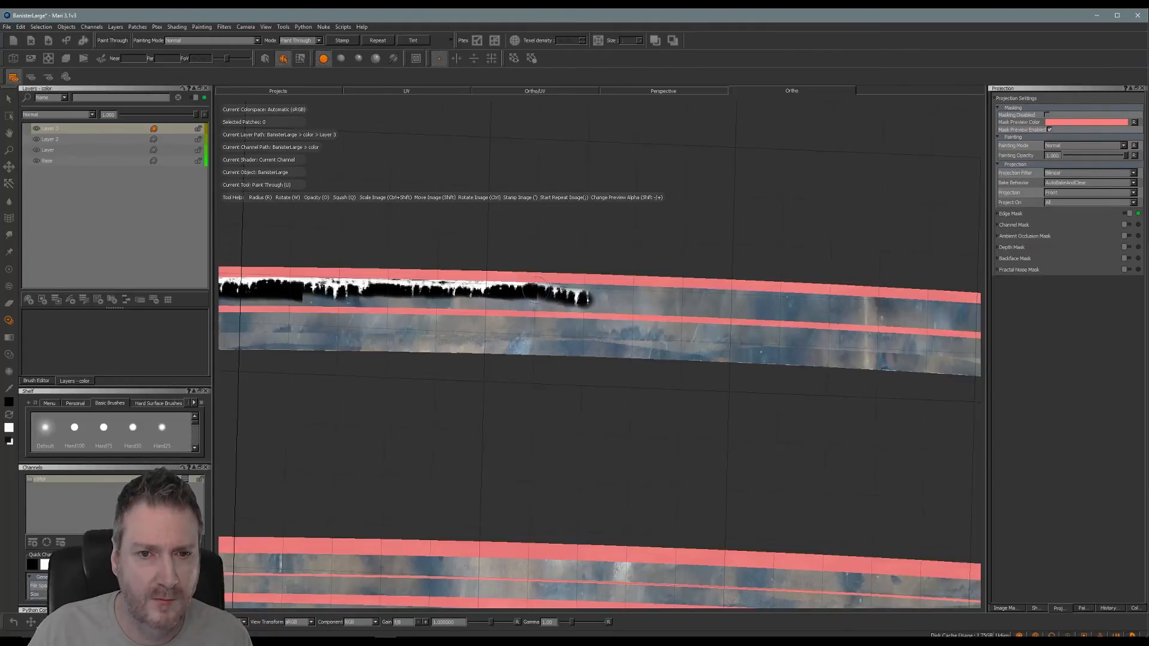
pyautogui.moveTo(535, 291); pyautogui.dragTo(768, 303)
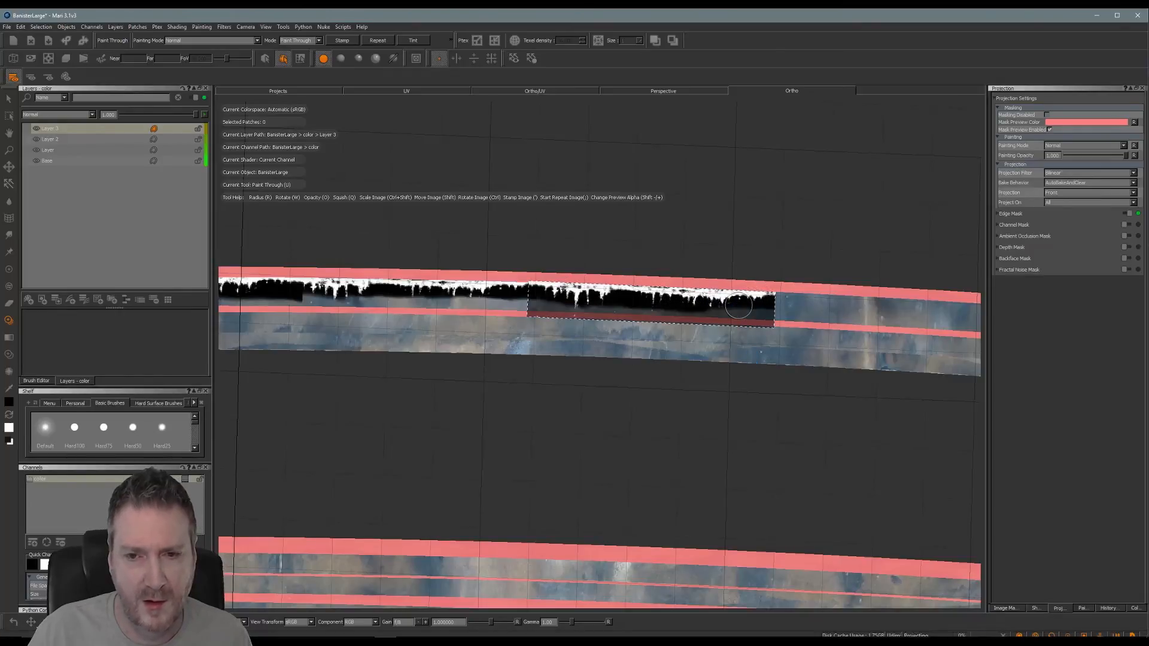
# Continue the drips over two more sections of the upper rail's top band toward its right end, matching the image to the curve.
pyautogui.moveTo(769, 365)
pyautogui.keyDown('alt'); pyautogui.mouseDown()
pyautogui.moveTo(580, 354)
pyautogui.moveTo(614, 430)
pyautogui.mouseUp(); pyautogui.keyUp('alt')
pyautogui.keyDown('shift'); pyautogui.moveTo(626, 314); pyautogui.dragTo(649, 328); pyautogui.keyUp('shift')
pyautogui.keyDown('ctrl'); pyautogui.moveTo(754, 322); pyautogui.dragTo(708, 312); pyautogui.keyUp('ctrl')
pyautogui.moveTo(626, 301)
pyautogui.mouseDown()
pyautogui.moveTo(569, 296)
pyautogui.moveTo(734, 301)
pyautogui.mouseUp()
pyautogui.press('b')
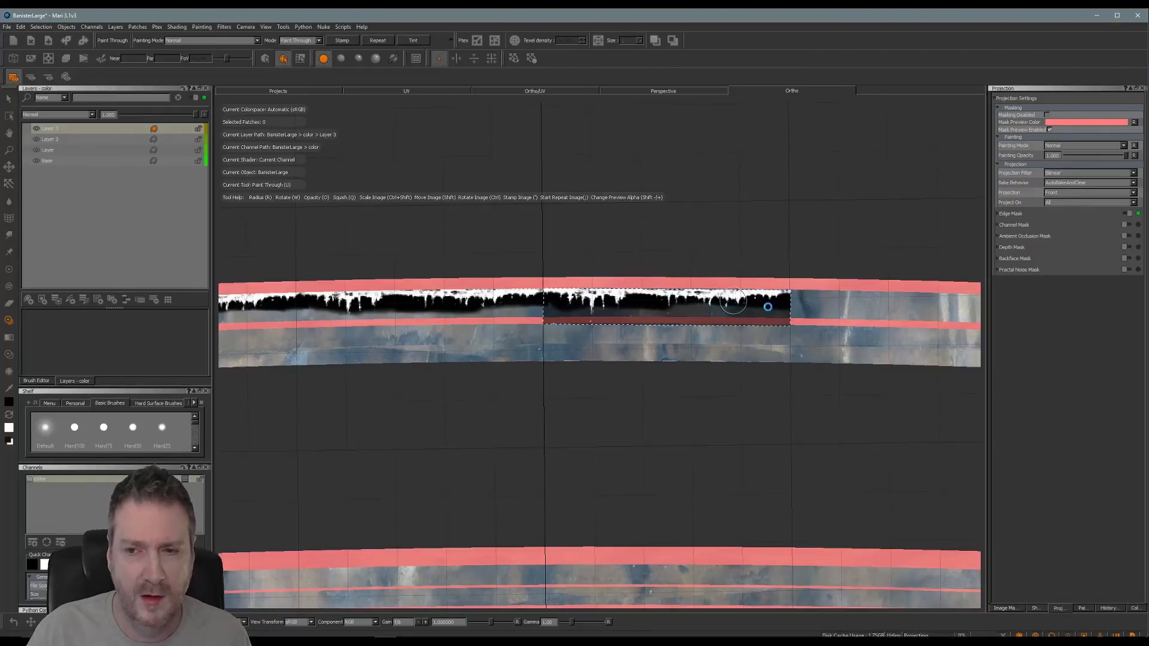
pyautogui.moveTo(737, 369)
pyautogui.keyDown('alt'); pyautogui.mouseDown()
pyautogui.moveTo(546, 372)
pyautogui.moveTo(685, 399)
pyautogui.moveTo(541, 405)
pyautogui.moveTo(541, 423)
pyautogui.mouseUp(); pyautogui.keyUp('alt')
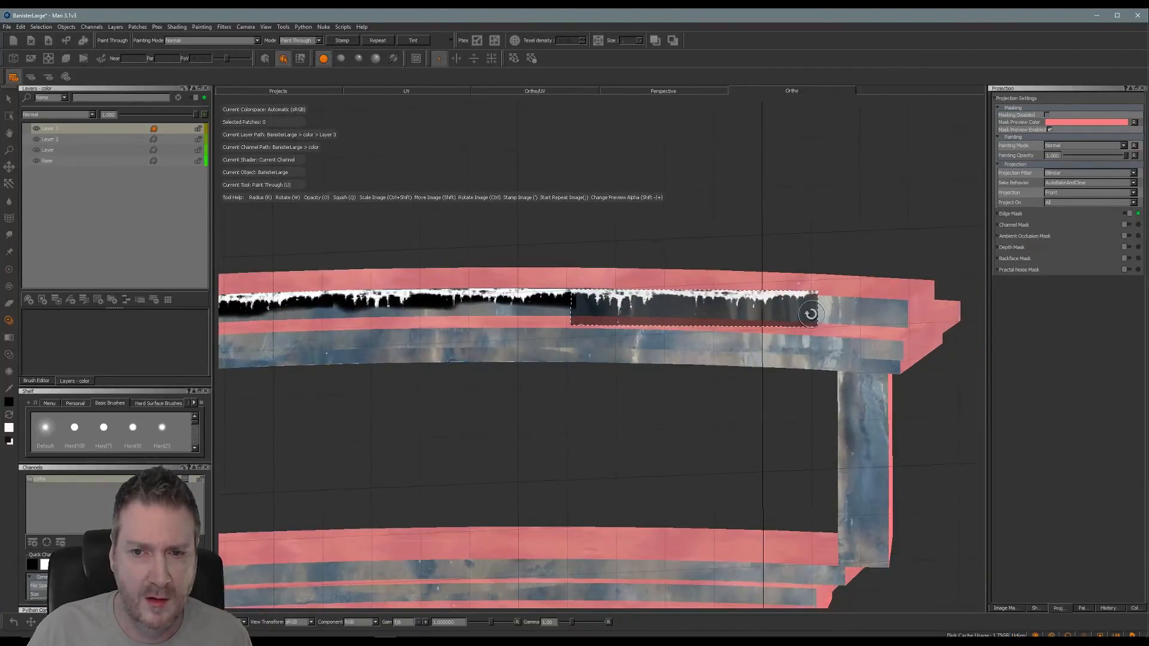
pyautogui.moveTo(624, 301)
pyautogui.mouseDown()
pyautogui.moveTo(584, 297)
pyautogui.moveTo(682, 301)
pyautogui.mouseUp()
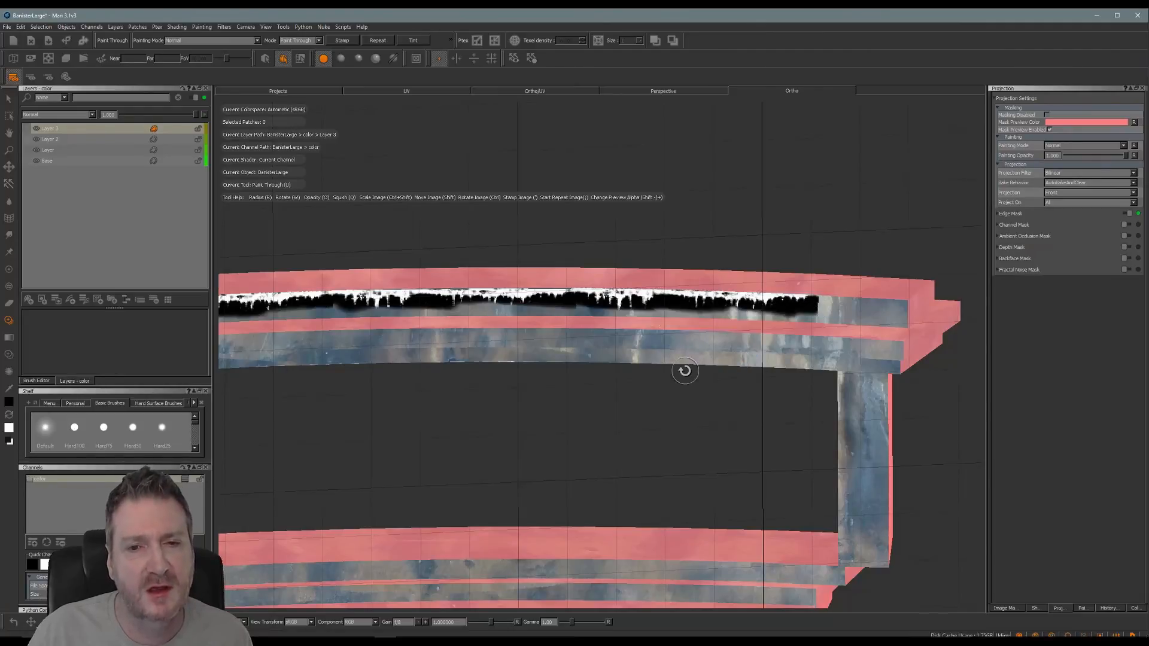
# Tilt the drip image over the right end of the upper rail's top band and paint the last stretch of drips.
pyautogui.keyDown('alt'); pyautogui.moveTo(625, 363); pyautogui.dragTo(527, 344, button='middle'); pyautogui.keyUp('alt')
pyautogui.moveTo(641, 375)
pyautogui.keyDown('alt'); pyautogui.mouseDown()
pyautogui.moveTo(658, 367)
pyautogui.moveTo(616, 387)
pyautogui.mouseUp(); pyautogui.keyUp('alt')
pyautogui.keyDown('shift'); pyautogui.moveTo(684, 319); pyautogui.dragTo(741, 308); pyautogui.keyUp('shift')
pyautogui.keyDown('ctrl'); pyautogui.moveTo(853, 300); pyautogui.dragTo(860, 302); pyautogui.keyUp('ctrl')
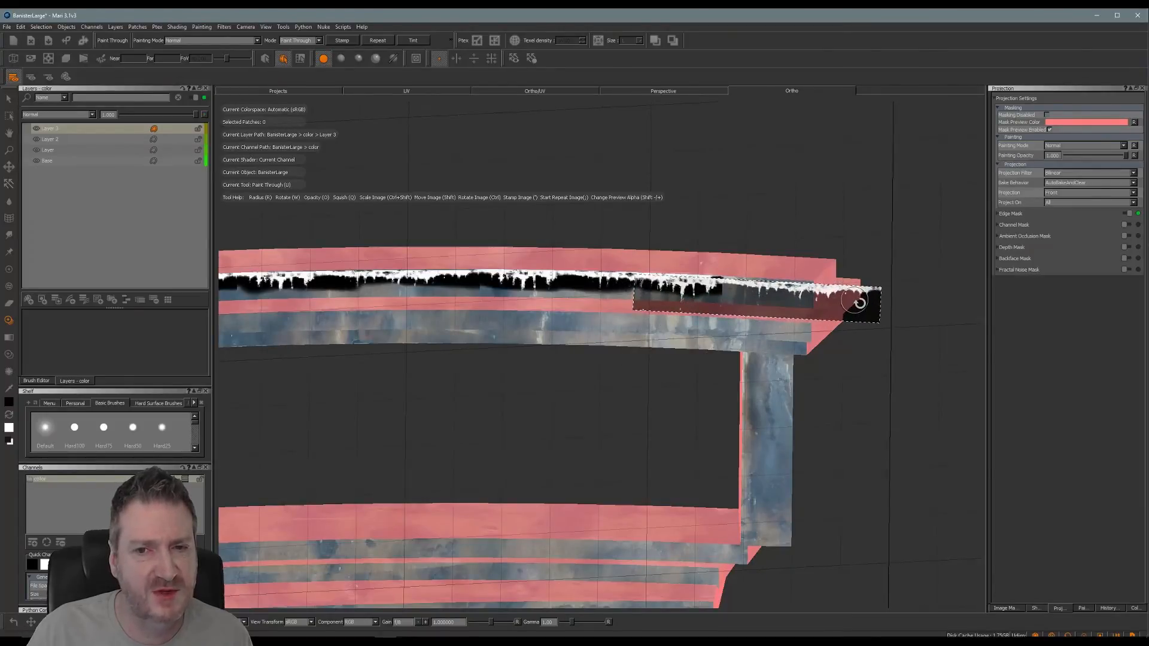
pyautogui.keyDown('shift'); pyautogui.moveTo(771, 312); pyautogui.dragTo(716, 285); pyautogui.keyUp('shift')
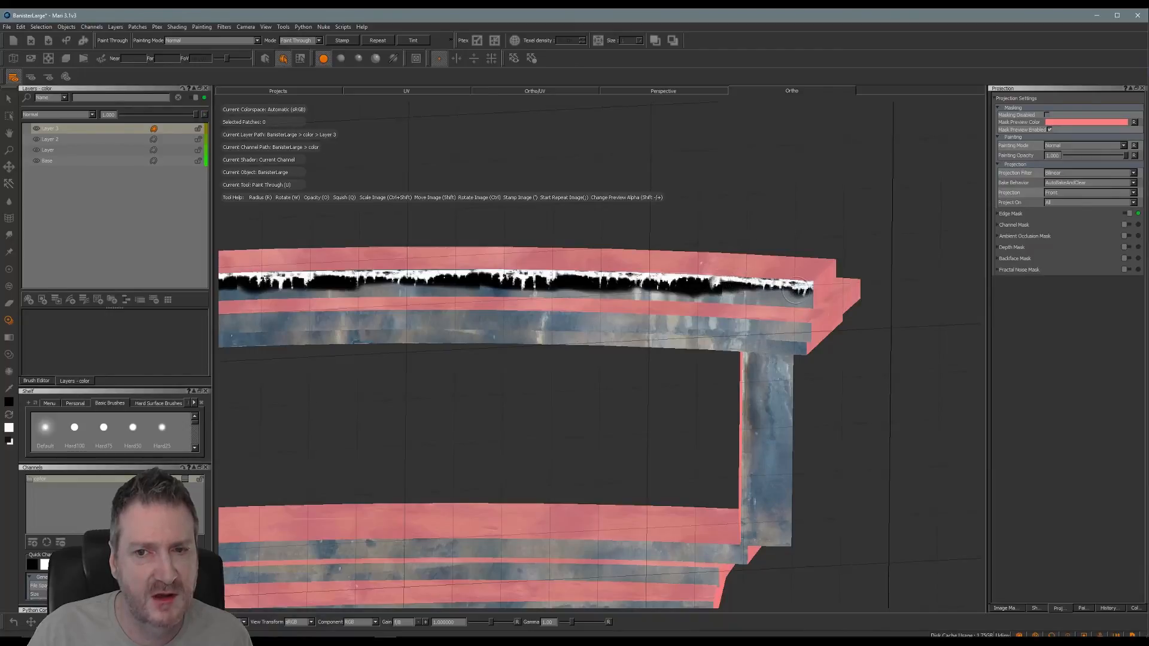
pyautogui.moveTo(766, 287); pyautogui.dragTo(724, 294)
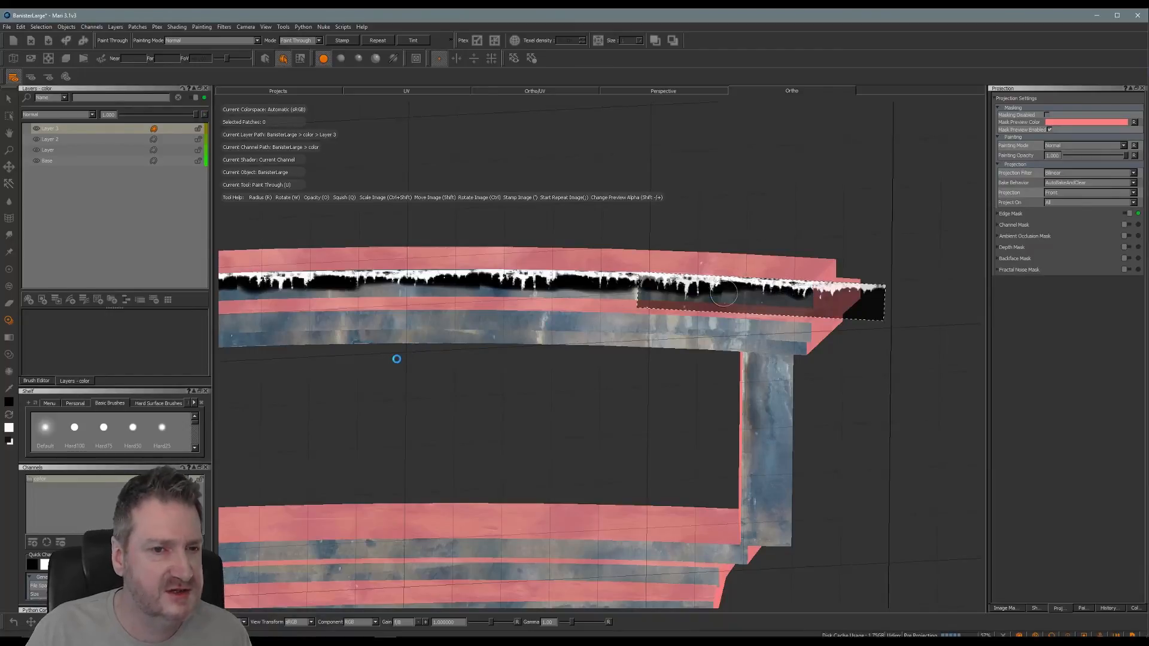
# Place the drip image over the left end of the lower rail's bottom band and paint drips along its first section.
pyautogui.moveTo(419, 362)
pyautogui.keyDown('alt'); pyautogui.mouseDown(button='middle')
pyautogui.moveTo(667, 359)
pyautogui.moveTo(754, 336)
pyautogui.mouseUp(button='middle'); pyautogui.keyUp('alt')
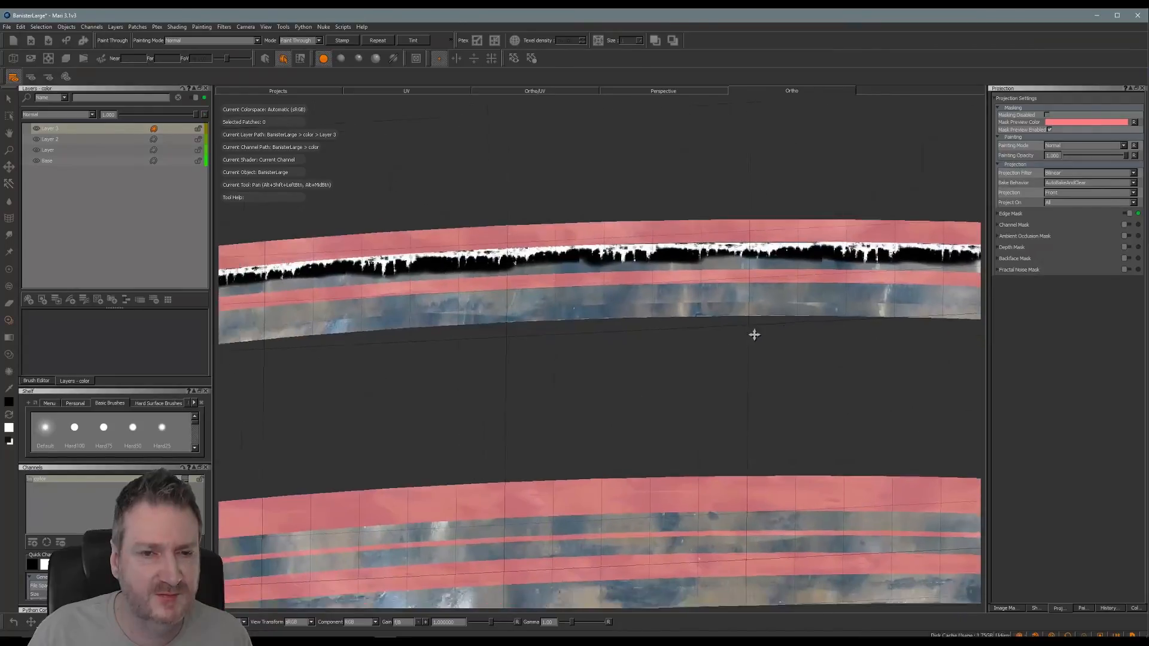
pyautogui.keyDown('alt'); pyautogui.moveTo(563, 366); pyautogui.dragTo(541, 374); pyautogui.keyUp('alt')
pyautogui.keyDown('alt'); pyautogui.moveTo(545, 368); pyautogui.dragTo(541, 337, button='middle'); pyautogui.keyUp('alt')
pyautogui.keyDown('alt'); pyautogui.moveTo(541, 336); pyautogui.dragTo(507, 341, button='right'); pyautogui.keyUp('alt')
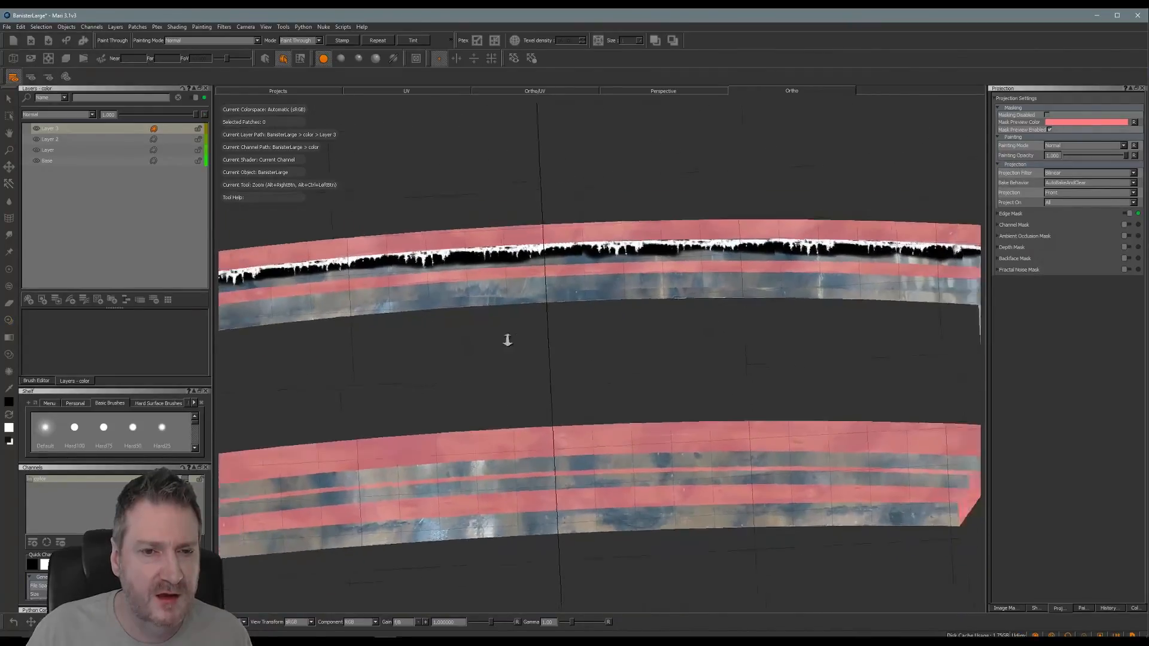
pyautogui.keyDown('alt'); pyautogui.moveTo(508, 340); pyautogui.dragTo(611, 251); pyautogui.keyUp('alt')
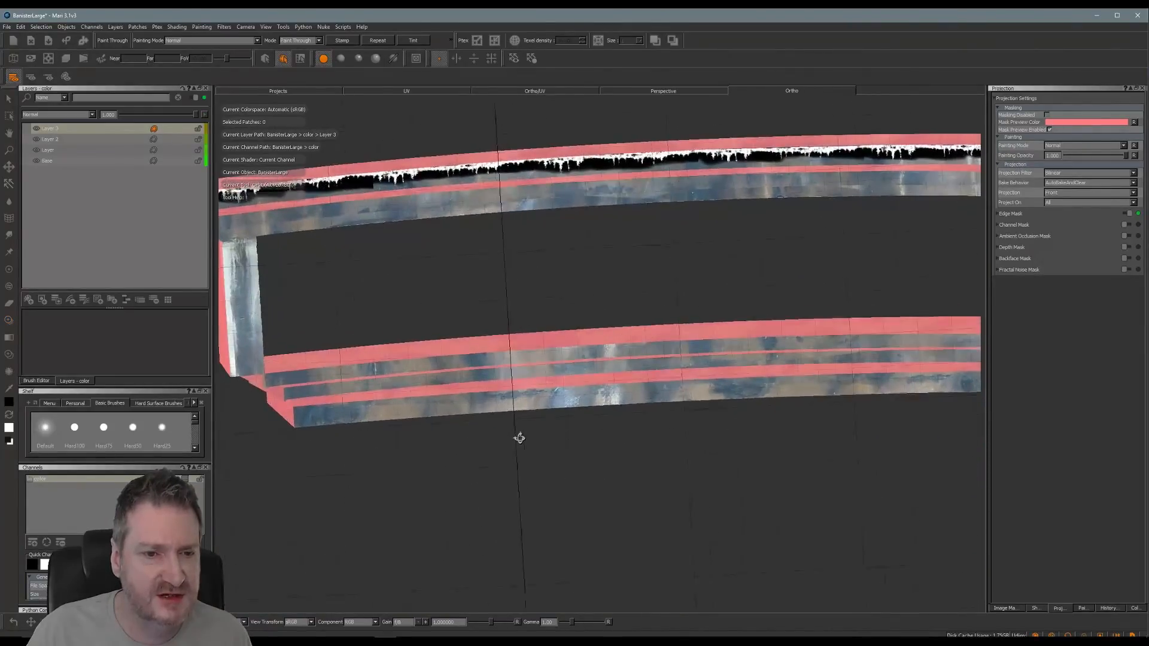
pyautogui.keyDown('alt'); pyautogui.moveTo(519, 438); pyautogui.dragTo(516, 436); pyautogui.keyUp('alt')
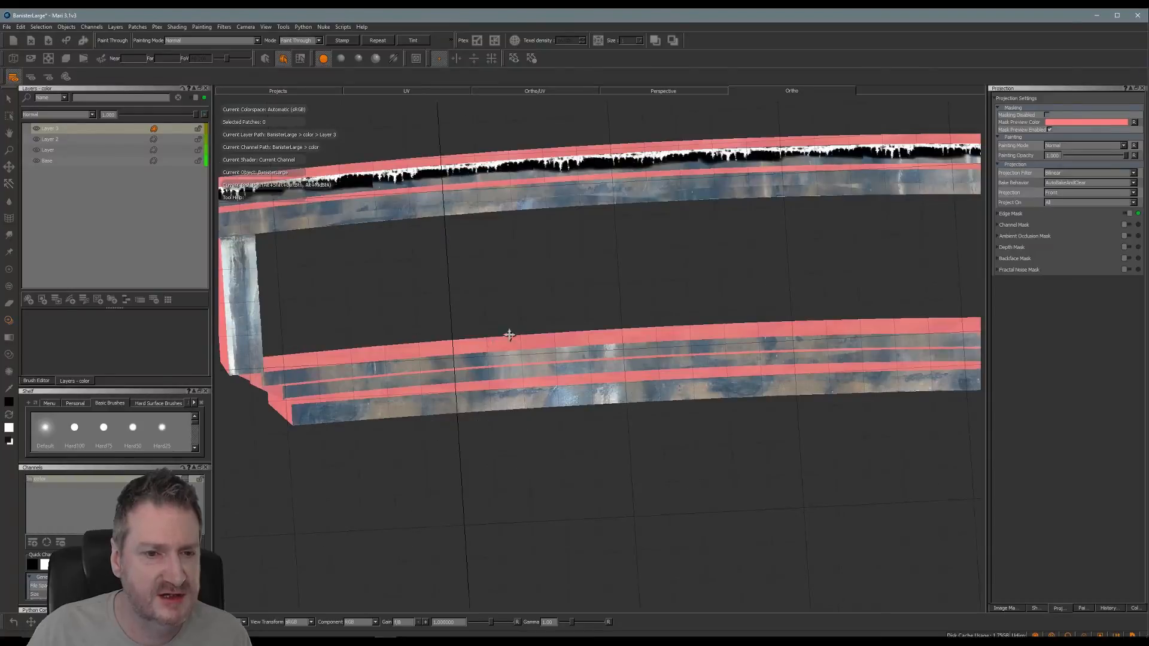
pyautogui.keyDown('alt'); pyautogui.moveTo(505, 334); pyautogui.dragTo(390, 411); pyautogui.keyUp('alt')
pyautogui.keyDown('alt'); pyautogui.moveTo(390, 411); pyautogui.dragTo(455, 408, button='right'); pyautogui.keyUp('alt')
pyautogui.moveTo(454, 409)
pyautogui.keyDown('alt'); pyautogui.mouseDown()
pyautogui.moveTo(408, 444)
pyautogui.moveTo(565, 406)
pyautogui.moveTo(549, 413)
pyautogui.mouseUp(); pyautogui.keyUp('alt')
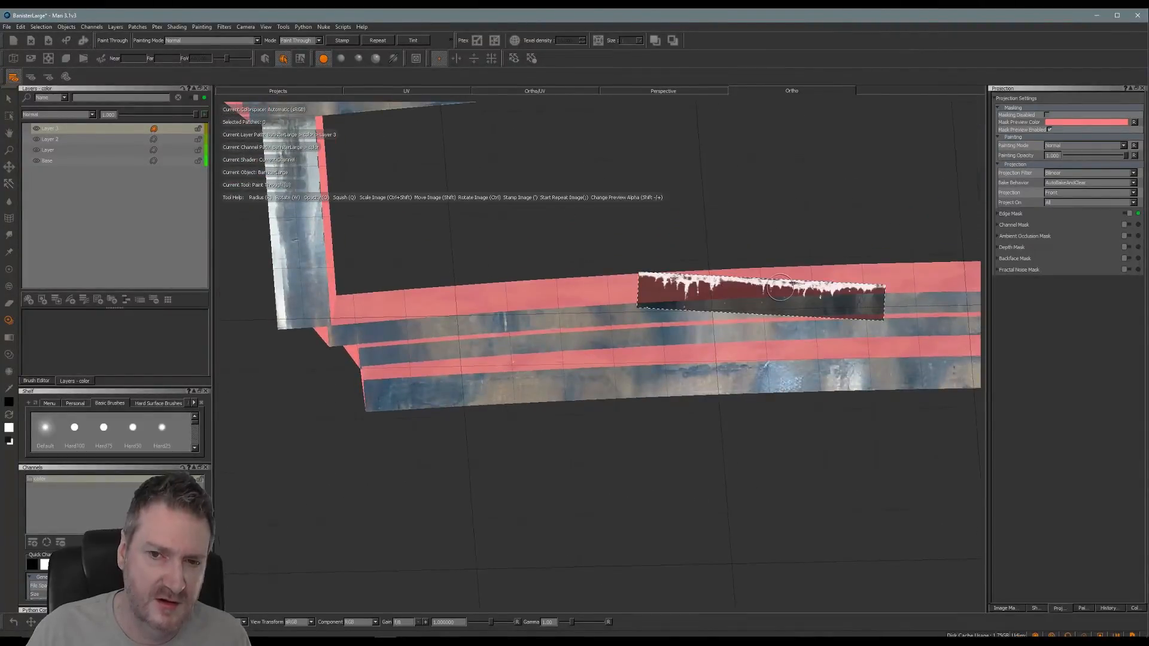
pyautogui.moveTo(780, 288)
pyautogui.keyDown('shift'); pyautogui.mouseDown()
pyautogui.moveTo(489, 414)
pyautogui.moveTo(501, 388)
pyautogui.moveTo(585, 403)
pyautogui.moveTo(547, 413)
pyautogui.moveTo(508, 403)
pyautogui.moveTo(543, 411)
pyautogui.mouseUp(); pyautogui.keyUp('shift')
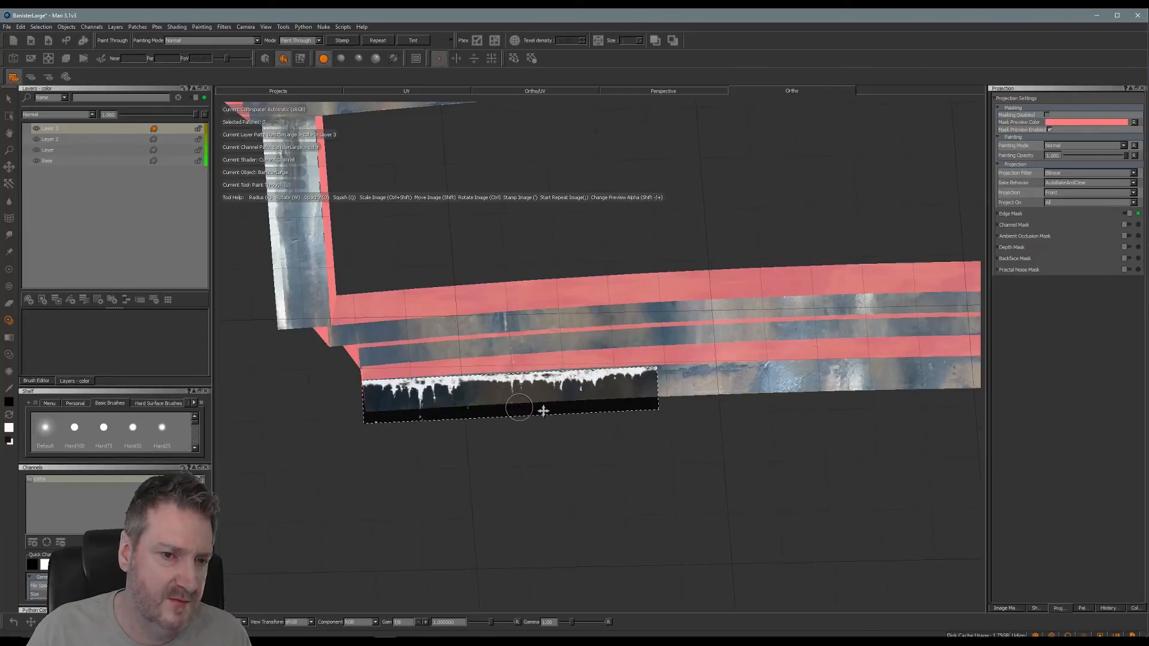
pyautogui.moveTo(423, 392)
pyautogui.mouseDown()
pyautogui.moveTo(383, 389)
pyautogui.moveTo(644, 377)
pyautogui.moveTo(622, 381)
pyautogui.mouseUp()
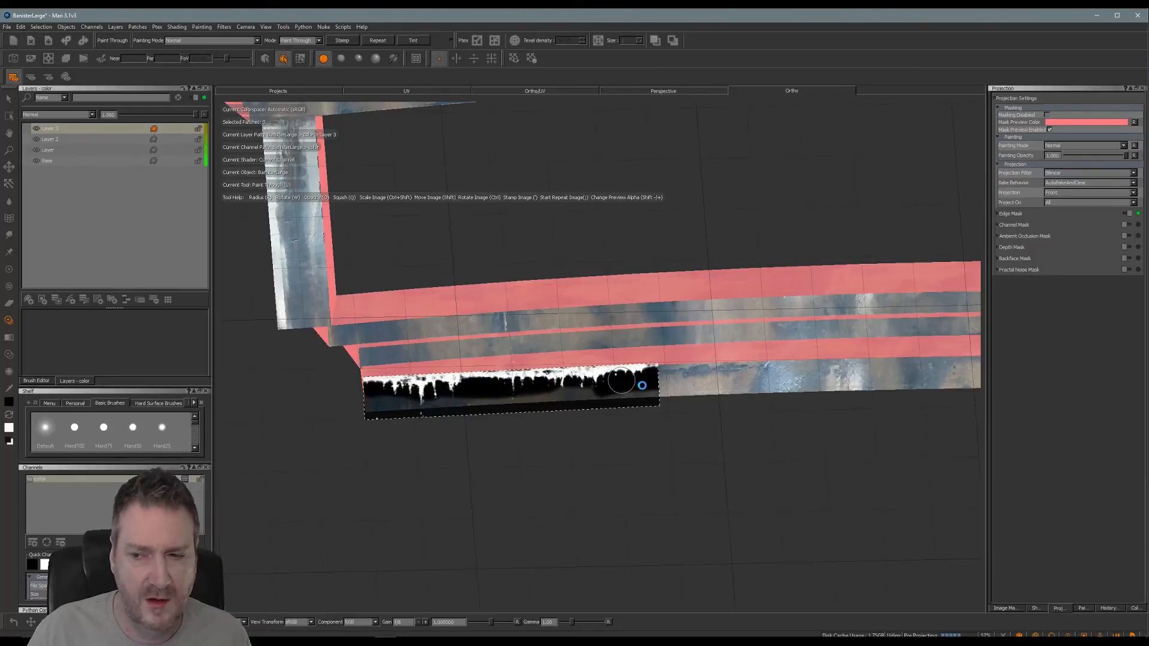
# Line up the drip image with the end of the first painted section and continue the drips along the lower rail's bottom band.
pyautogui.moveTo(643, 382); pyautogui.dragTo(536, 362, button='middle')
pyautogui.keyDown('shift'); pyautogui.moveTo(535, 363); pyautogui.dragTo(634, 339); pyautogui.keyUp('shift')
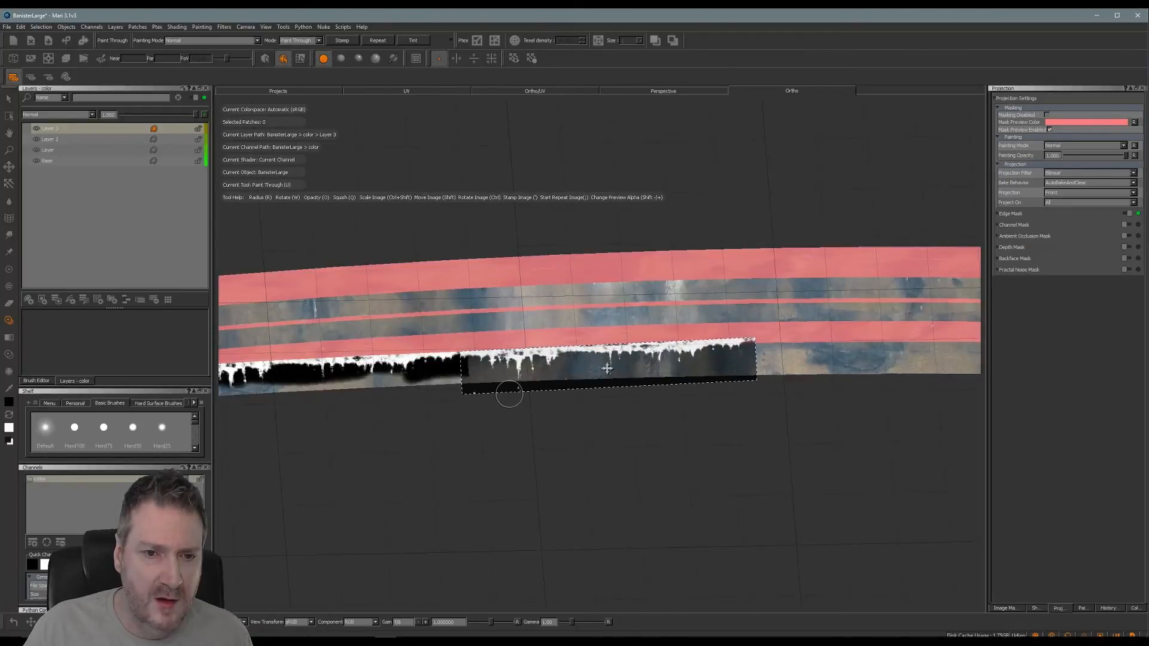
pyautogui.keyDown('ctrl'); pyautogui.moveTo(748, 351); pyautogui.dragTo(753, 351); pyautogui.keyUp('ctrl')
pyautogui.moveTo(527, 354)
pyautogui.mouseDown()
pyautogui.moveTo(494, 361)
pyautogui.moveTo(774, 354)
pyautogui.moveTo(746, 362)
pyautogui.mouseUp()
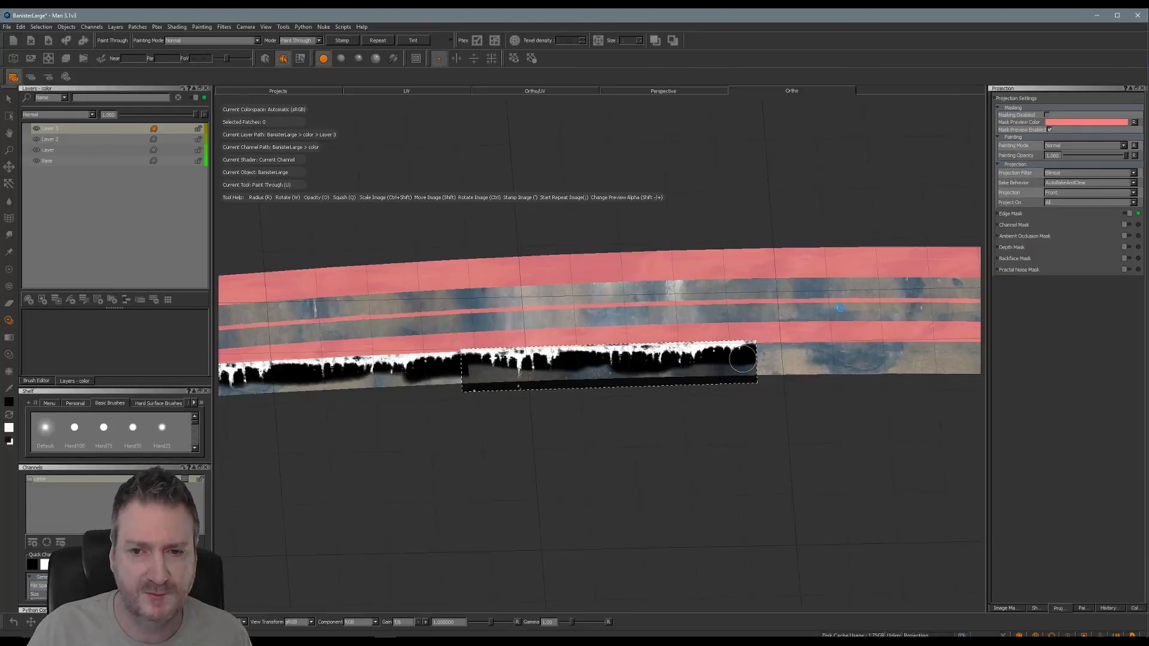
# Tilt and shift the drip image to follow the curve and paint a third section of drips on the lower rail's bottom band.
pyautogui.keyDown('alt'); pyautogui.moveTo(824, 299); pyautogui.dragTo(526, 299, button='middle'); pyautogui.keyUp('alt')
pyautogui.keyDown('alt'); pyautogui.moveTo(526, 299); pyautogui.dragTo(554, 288); pyautogui.keyUp('alt')
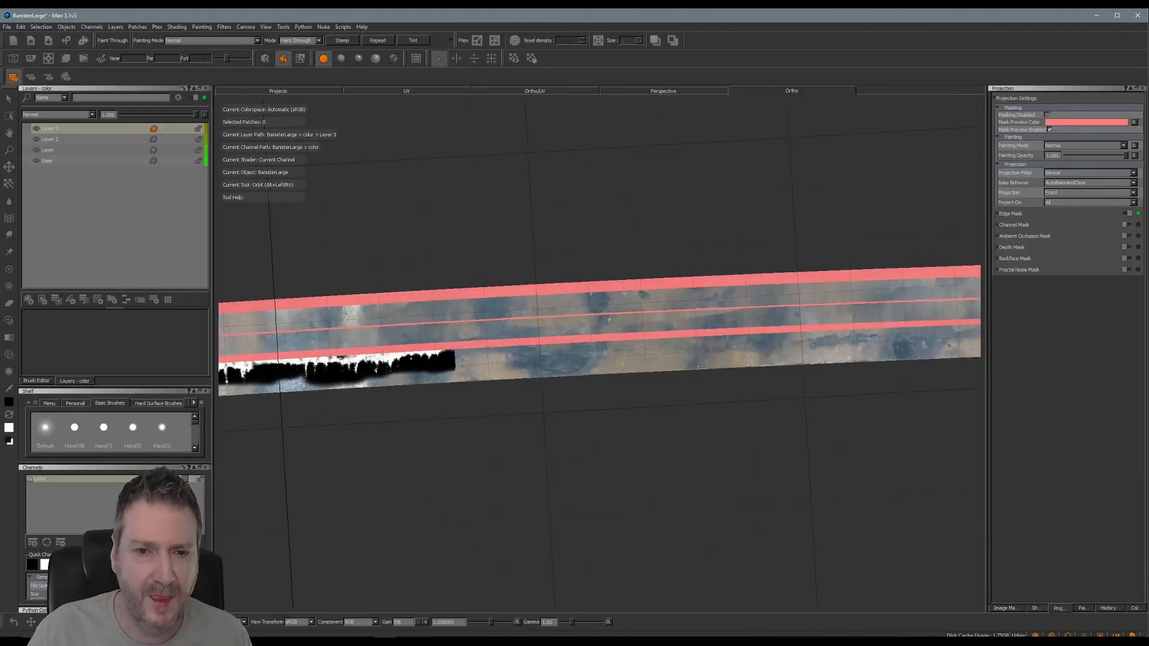
pyautogui.keyDown('alt'); pyautogui.moveTo(528, 413); pyautogui.dragTo(536, 422); pyautogui.keyUp('alt')
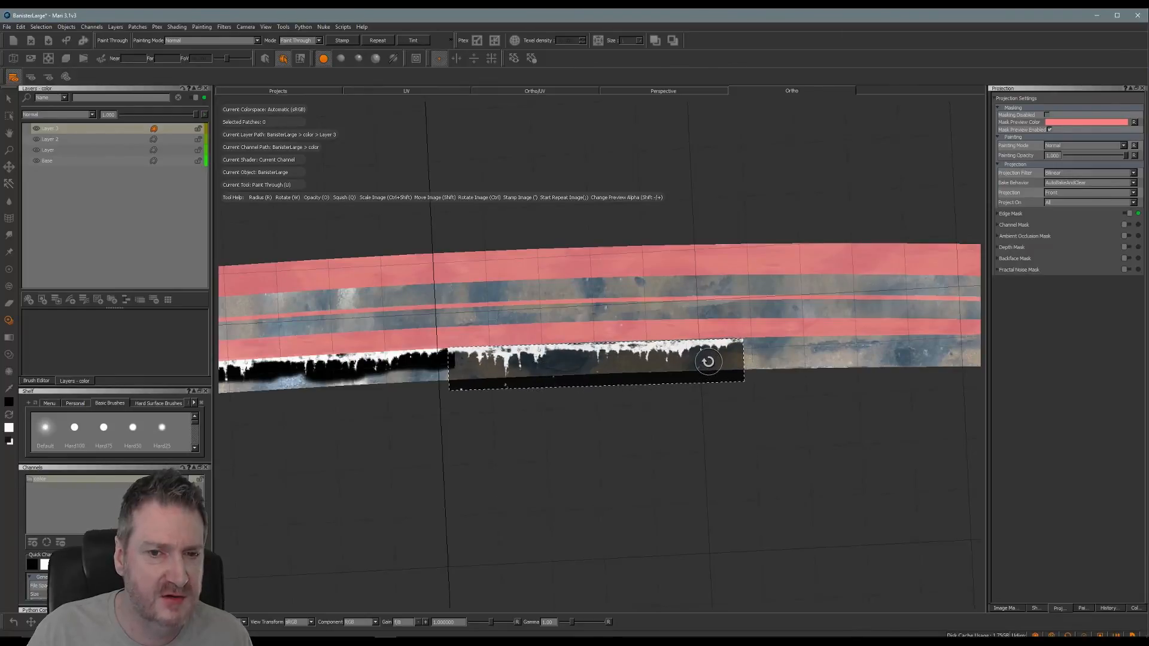
pyautogui.keyDown('ctrl'); pyautogui.moveTo(708, 362); pyautogui.dragTo(711, 360); pyautogui.keyUp('ctrl')
pyautogui.keyDown('shift'); pyautogui.moveTo(602, 372); pyautogui.dragTo(601, 368); pyautogui.keyUp('shift')
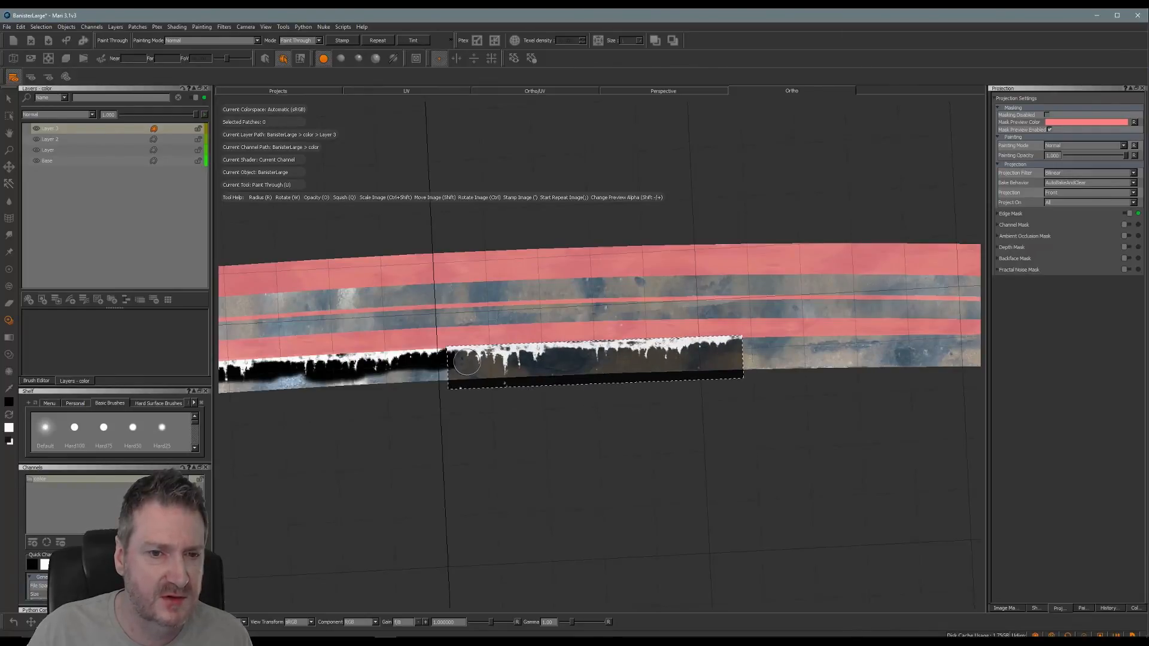
pyautogui.moveTo(467, 361)
pyautogui.mouseDown()
pyautogui.moveTo(457, 346)
pyautogui.moveTo(743, 346)
pyautogui.mouseUp()
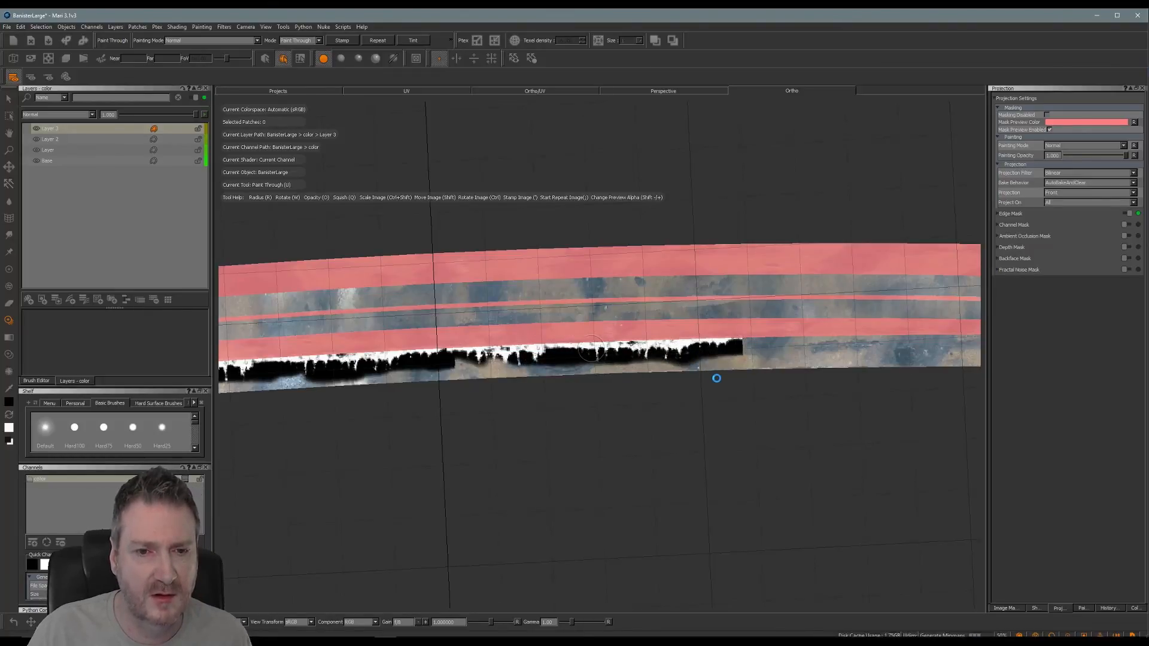
# Fit the drip image to the right end of the lower rail's bottom band and paint the last stretch of drips.
pyautogui.moveTo(735, 378)
pyautogui.keyDown('alt'); pyautogui.mouseDown()
pyautogui.moveTo(433, 380)
pyautogui.moveTo(539, 403)
pyautogui.moveTo(587, 397)
pyautogui.moveTo(529, 418)
pyautogui.moveTo(483, 400)
pyautogui.mouseUp(); pyautogui.keyUp('alt')
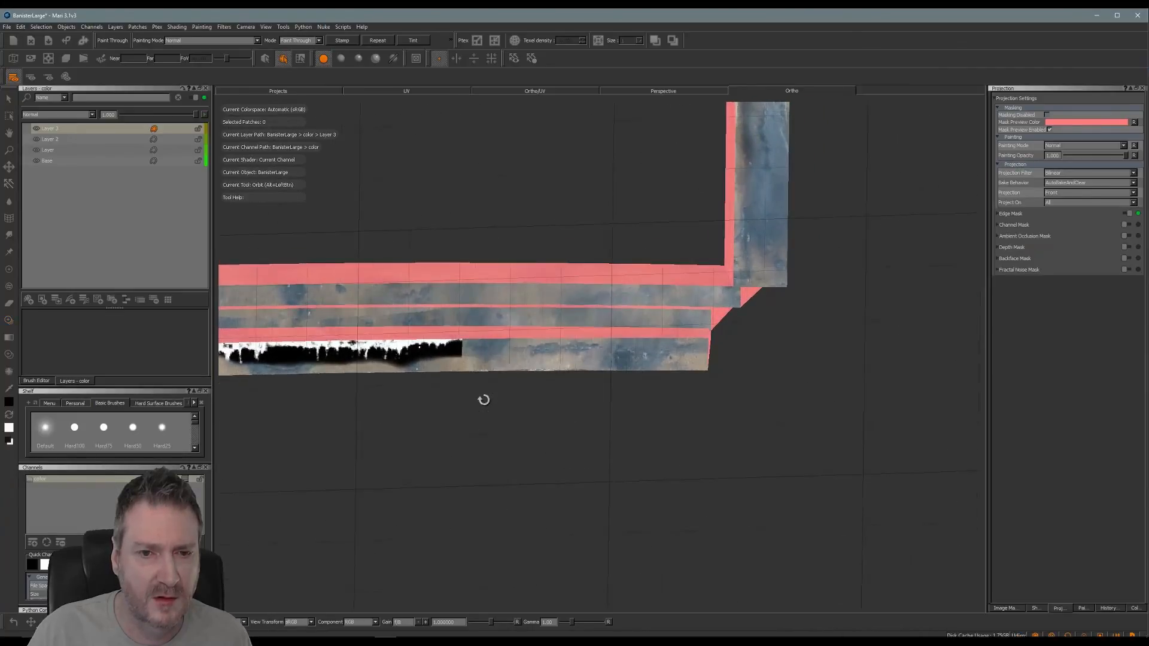
pyautogui.keyDown('ctrl'); pyautogui.moveTo(714, 356); pyautogui.dragTo(717, 360); pyautogui.keyUp('ctrl')
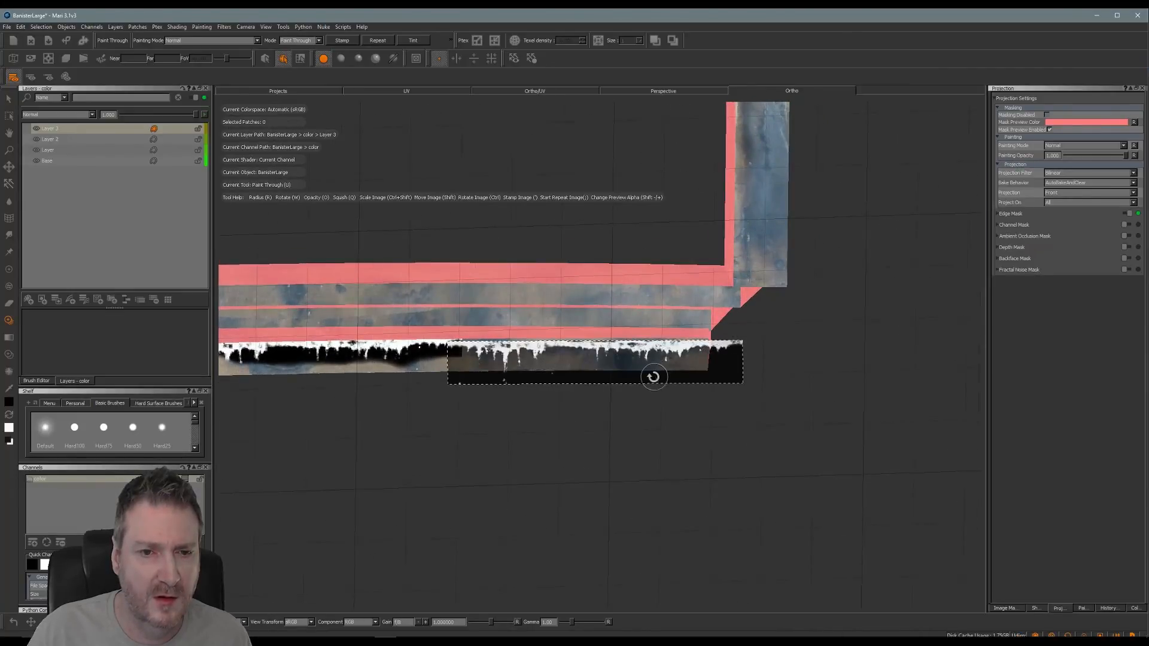
pyautogui.keyDown('shift'); pyautogui.moveTo(653, 377); pyautogui.dragTo(648, 374); pyautogui.keyUp('shift')
pyautogui.moveTo(488, 353)
pyautogui.mouseDown()
pyautogui.moveTo(473, 350)
pyautogui.moveTo(682, 347)
pyautogui.mouseUp()
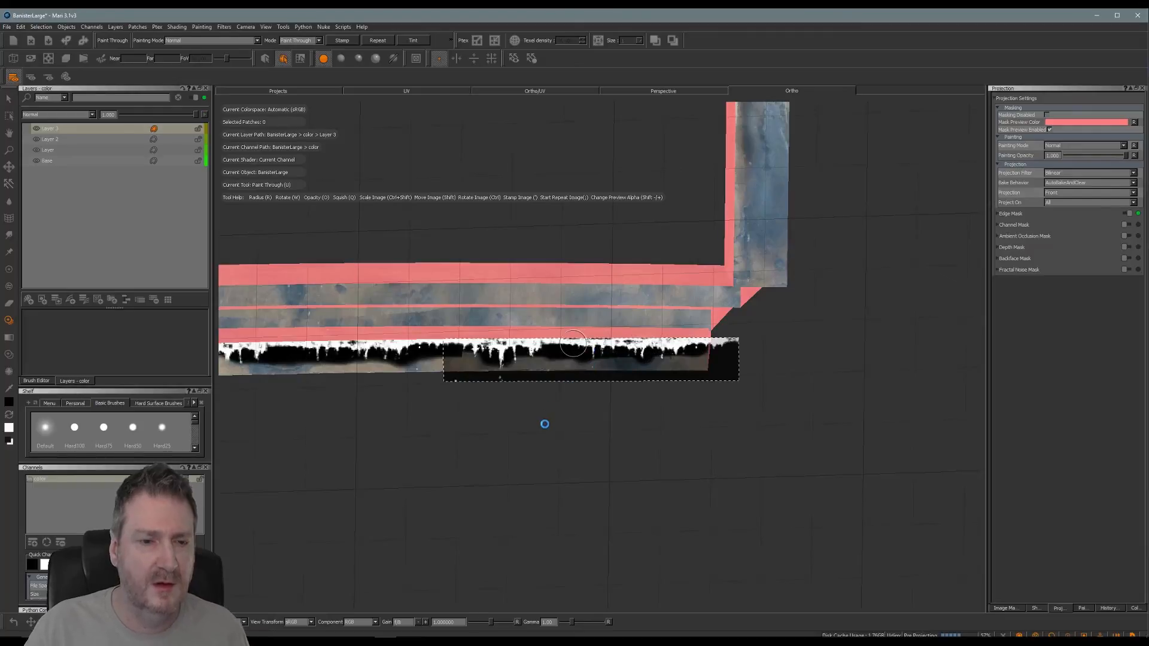
# Examine the opposite side of the banister and the left end of its rails for bands that still lack drips.
pyautogui.keyDown('alt'); pyautogui.moveTo(605, 435); pyautogui.dragTo(791, 448, button='middle'); pyautogui.keyUp('alt')
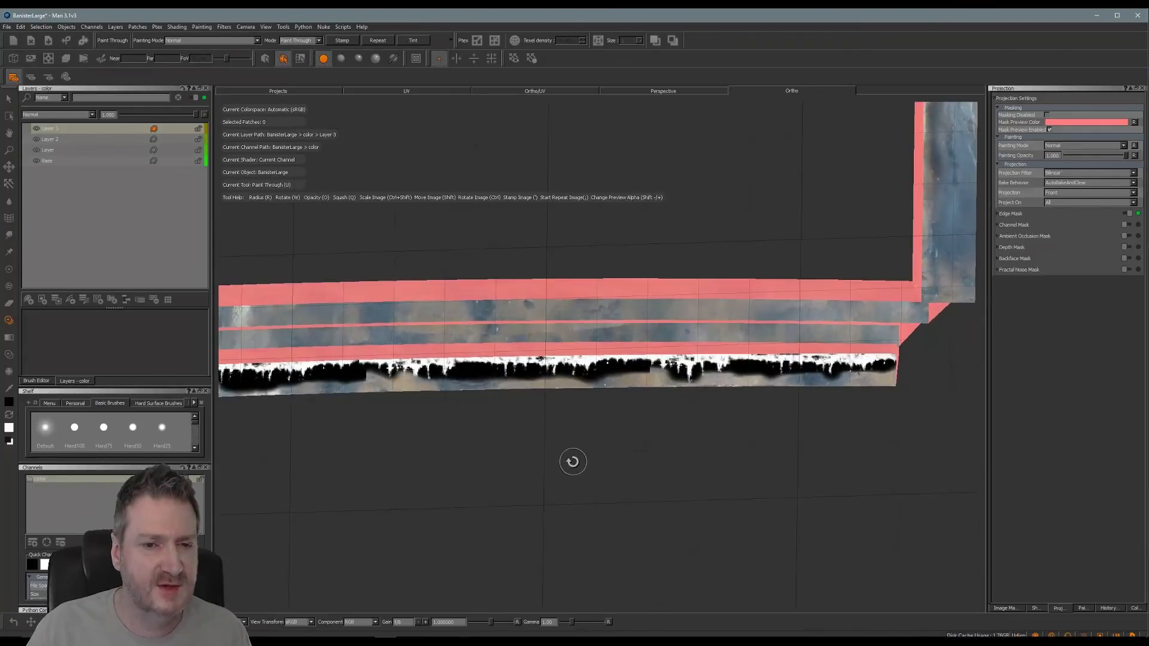
pyautogui.keyDown('alt'); pyautogui.moveTo(572, 461); pyautogui.dragTo(482, 468, button='right'); pyautogui.keyUp('alt')
pyautogui.keyDown('alt'); pyautogui.moveTo(476, 467); pyautogui.dragTo(732, 461); pyautogui.keyUp('alt')
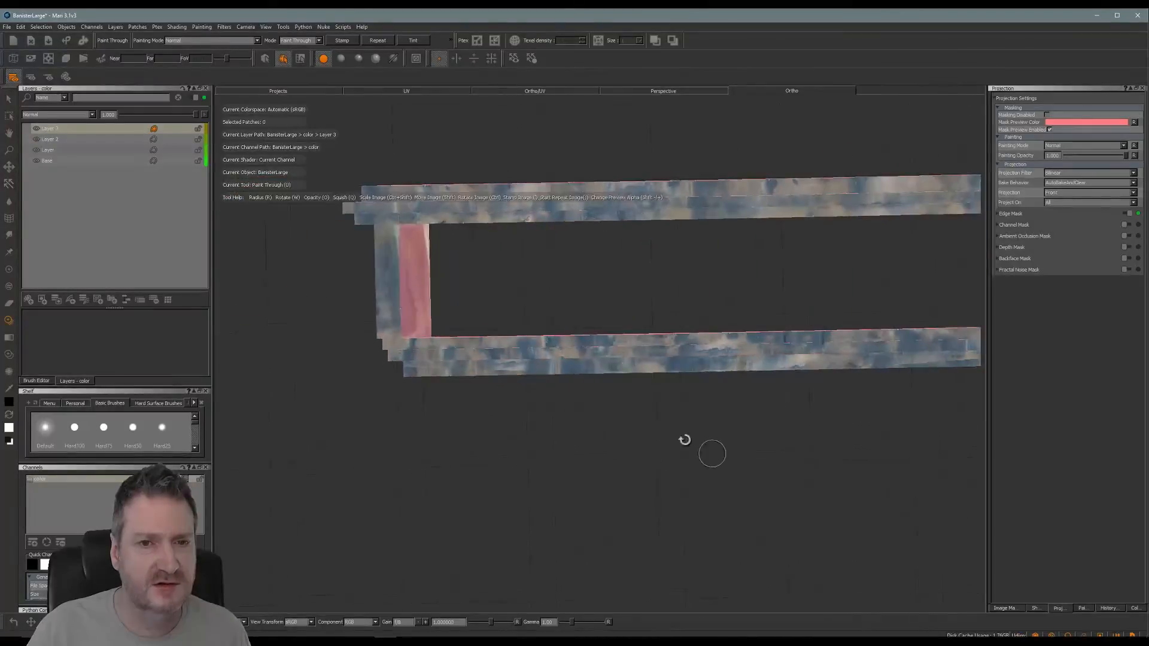
pyautogui.keyDown('alt'); pyautogui.moveTo(620, 366); pyautogui.dragTo(516, 392, button='middle'); pyautogui.keyUp('alt')
pyautogui.moveTo(516, 392)
pyautogui.keyDown('alt'); pyautogui.mouseDown()
pyautogui.moveTo(496, 337)
pyautogui.moveTo(508, 319)
pyautogui.mouseUp(); pyautogui.keyUp('alt')
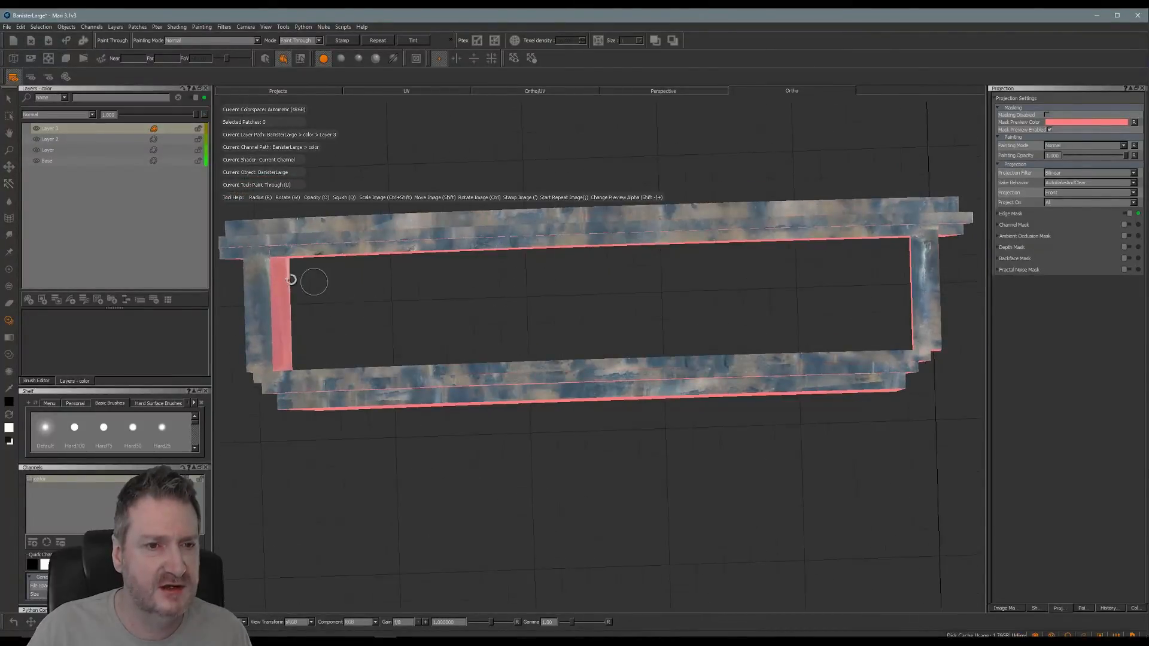
pyautogui.keyDown('alt'); pyautogui.moveTo(385, 283); pyautogui.dragTo(567, 313, button='middle'); pyautogui.keyUp('alt')
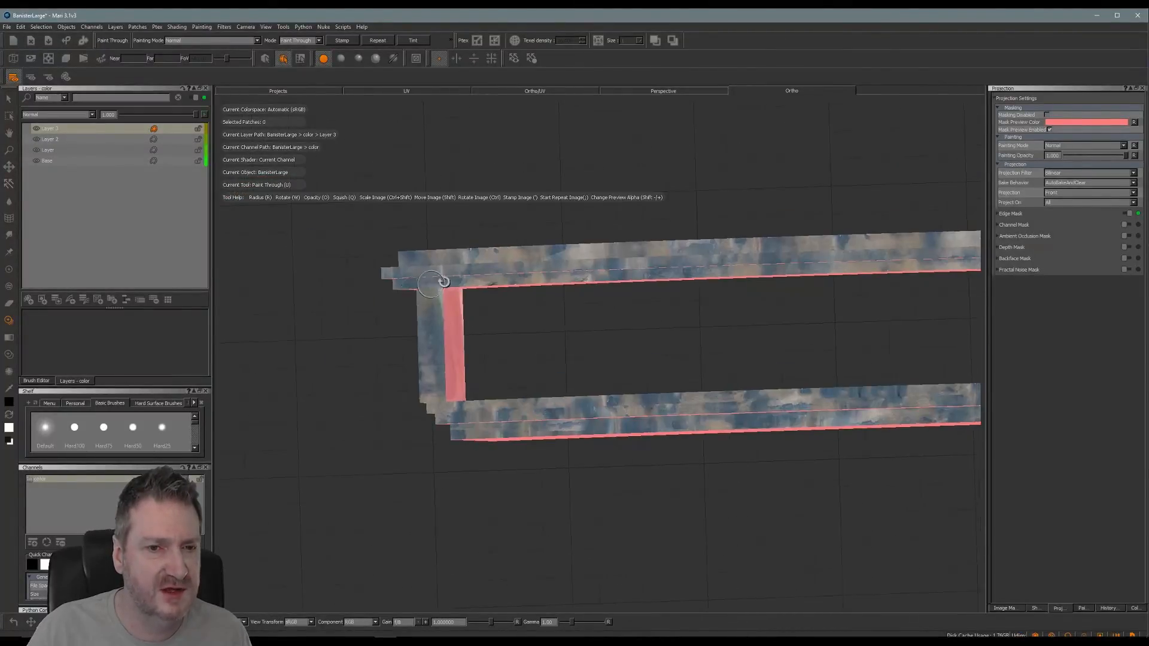
pyautogui.keyDown('alt'); pyautogui.moveTo(443, 274); pyautogui.dragTo(533, 286, button='right'); pyautogui.keyUp('alt')
pyautogui.keyDown('alt'); pyautogui.moveTo(471, 285); pyautogui.dragTo(598, 385, button='middle'); pyautogui.keyUp('alt')
pyautogui.keyDown('alt'); pyautogui.moveTo(486, 377); pyautogui.dragTo(468, 364, button='middle'); pyautogui.keyUp('alt')
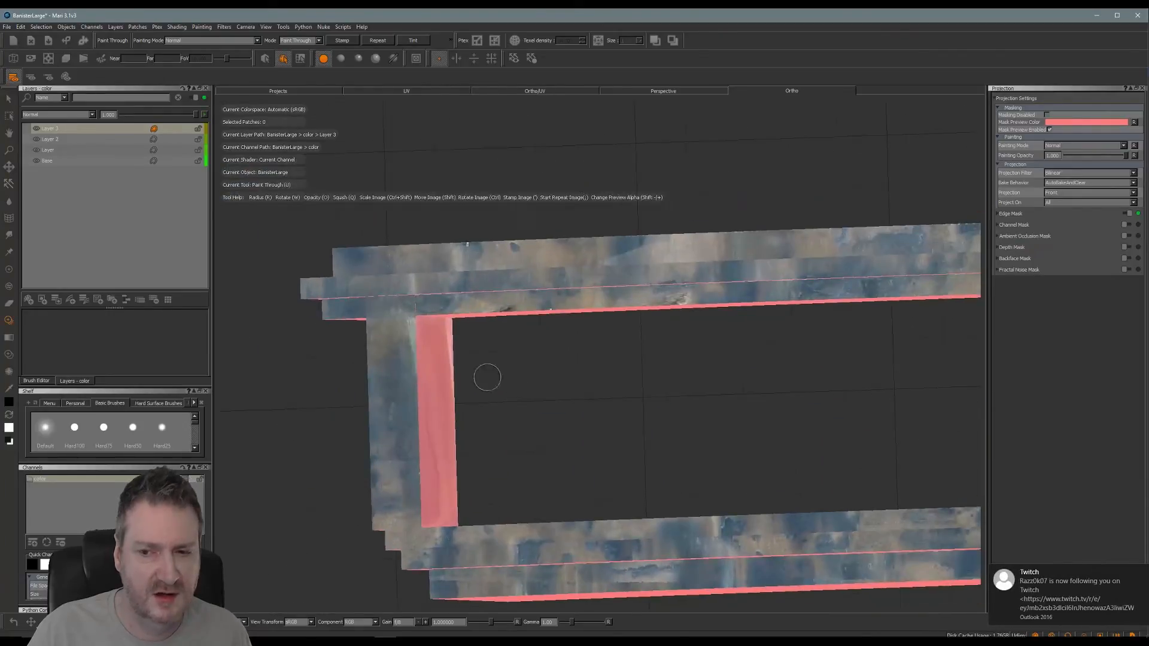
pyautogui.keyDown('alt'); pyautogui.moveTo(488, 377); pyautogui.dragTo(552, 382, button='right'); pyautogui.keyUp('alt')
pyautogui.moveTo(551, 382)
pyautogui.keyDown('alt'); pyautogui.mouseDown()
pyautogui.moveTo(561, 393)
pyautogui.moveTo(485, 388)
pyautogui.mouseUp(); pyautogui.keyUp('alt')
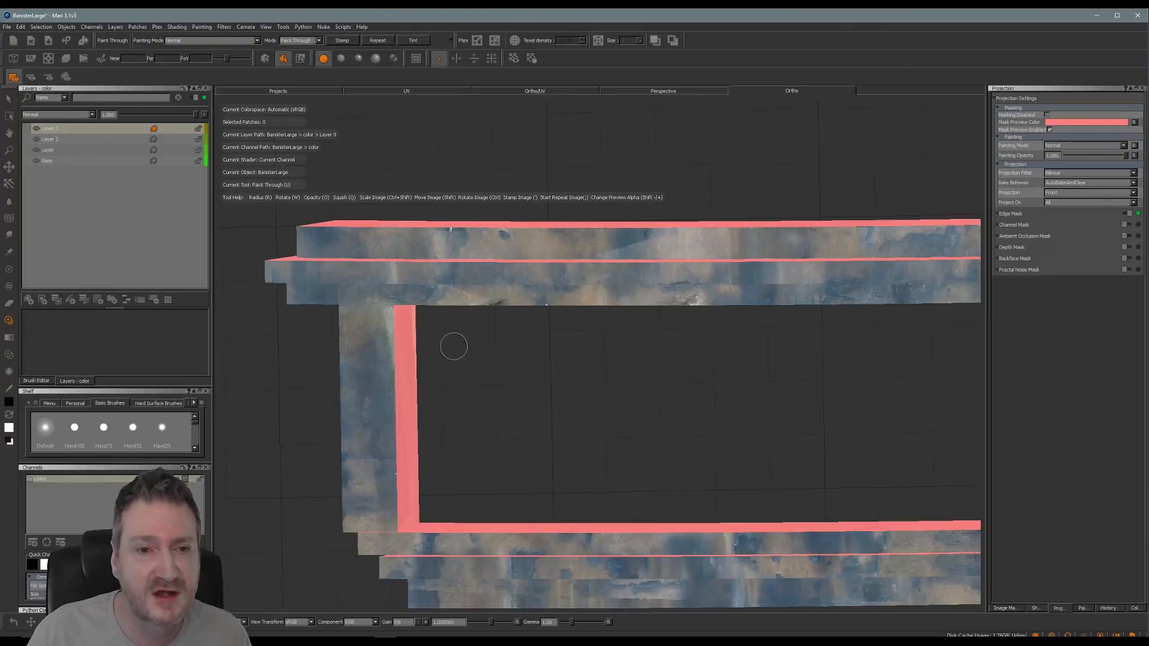
# Rotate the drip image to fit the left end of the upper rail's lowest band on the opposite side and paint drips there.
pyautogui.keyDown('alt'); pyautogui.moveTo(454, 341); pyautogui.dragTo(398, 372); pyautogui.keyUp('alt')
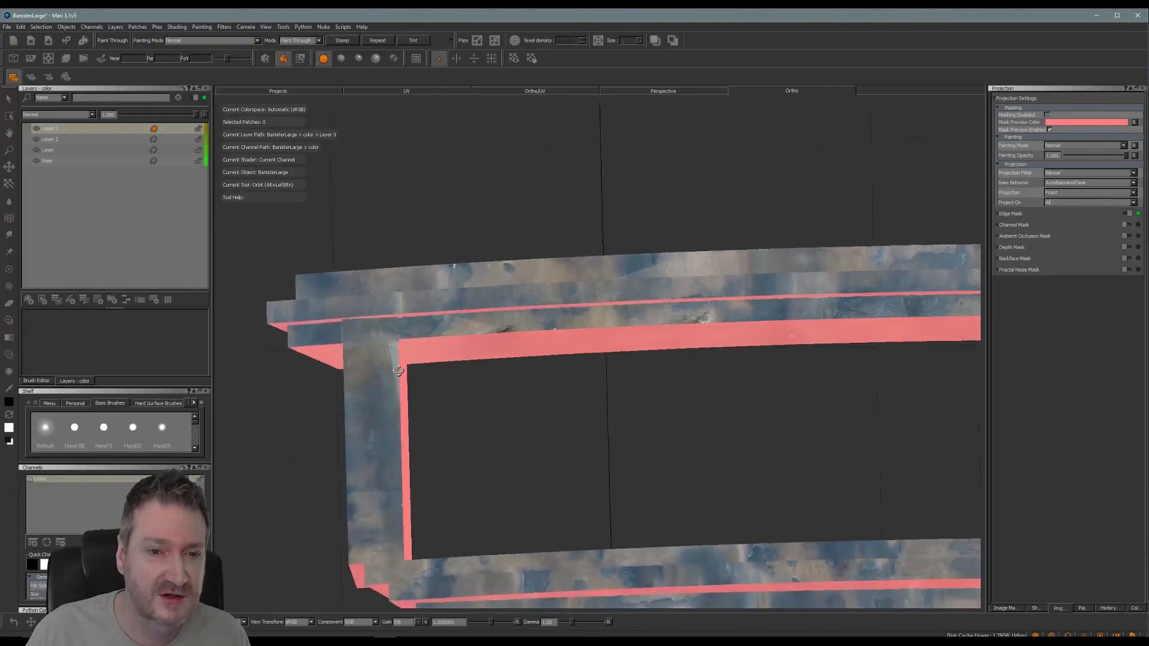
pyautogui.press('u')
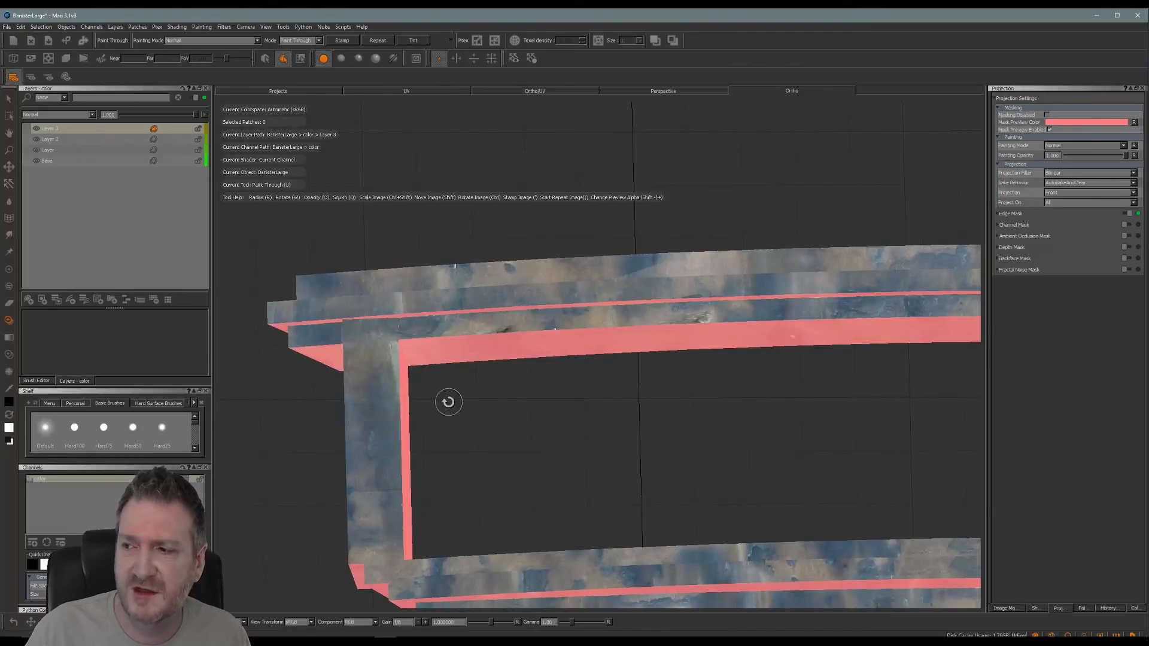
pyautogui.moveTo(448, 401)
pyautogui.keyDown('alt'); pyautogui.mouseDown()
pyautogui.moveTo(451, 390)
pyautogui.moveTo(433, 389)
pyautogui.mouseUp(); pyautogui.keyUp('alt')
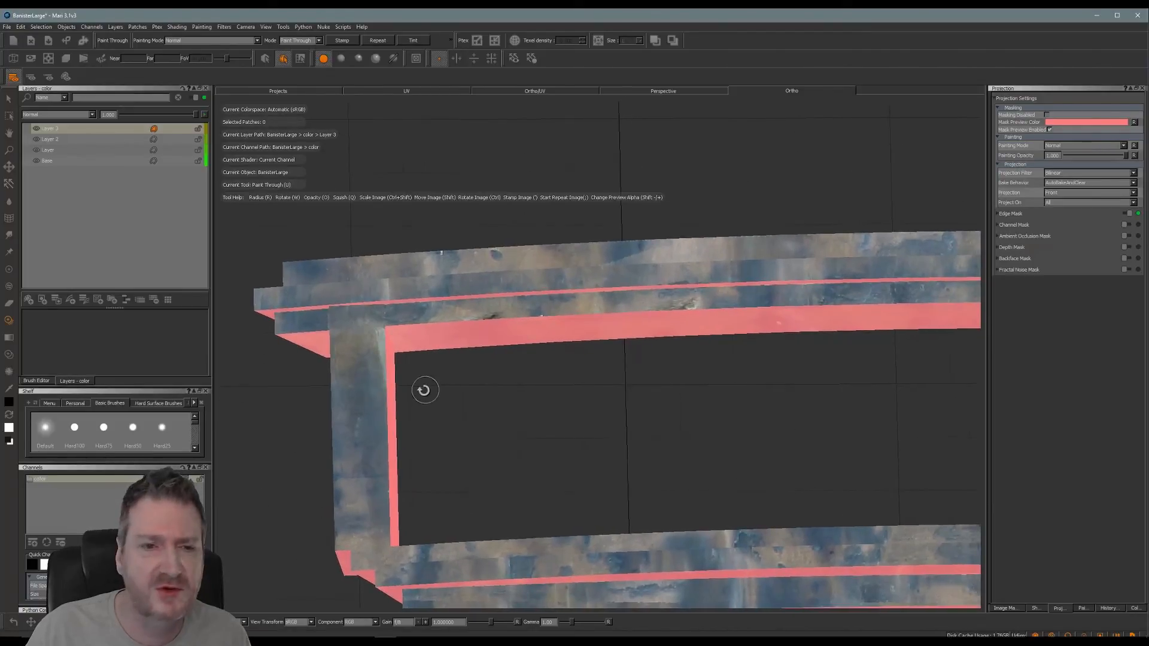
pyautogui.keyDown('shift'); pyautogui.moveTo(588, 356); pyautogui.dragTo(417, 331); pyautogui.keyUp('shift')
pyautogui.keyDown('ctrl'); pyautogui.moveTo(527, 333); pyautogui.dragTo(551, 324); pyautogui.keyUp('ctrl')
pyautogui.moveTo(462, 345)
pyautogui.keyDown('ctrl'); pyautogui.mouseDown()
pyautogui.moveTo(457, 334)
pyautogui.moveTo(529, 329)
pyautogui.mouseUp(); pyautogui.keyUp('ctrl')
pyautogui.keyDown('shift'); pyautogui.moveTo(485, 341); pyautogui.dragTo(473, 329); pyautogui.keyUp('shift')
pyautogui.moveTo(312, 320)
pyautogui.mouseDown()
pyautogui.moveTo(293, 321)
pyautogui.moveTo(302, 310)
pyautogui.moveTo(407, 316)
pyautogui.moveTo(383, 312)
pyautogui.mouseUp()
pyautogui.moveTo(463, 302); pyautogui.dragTo(443, 300)
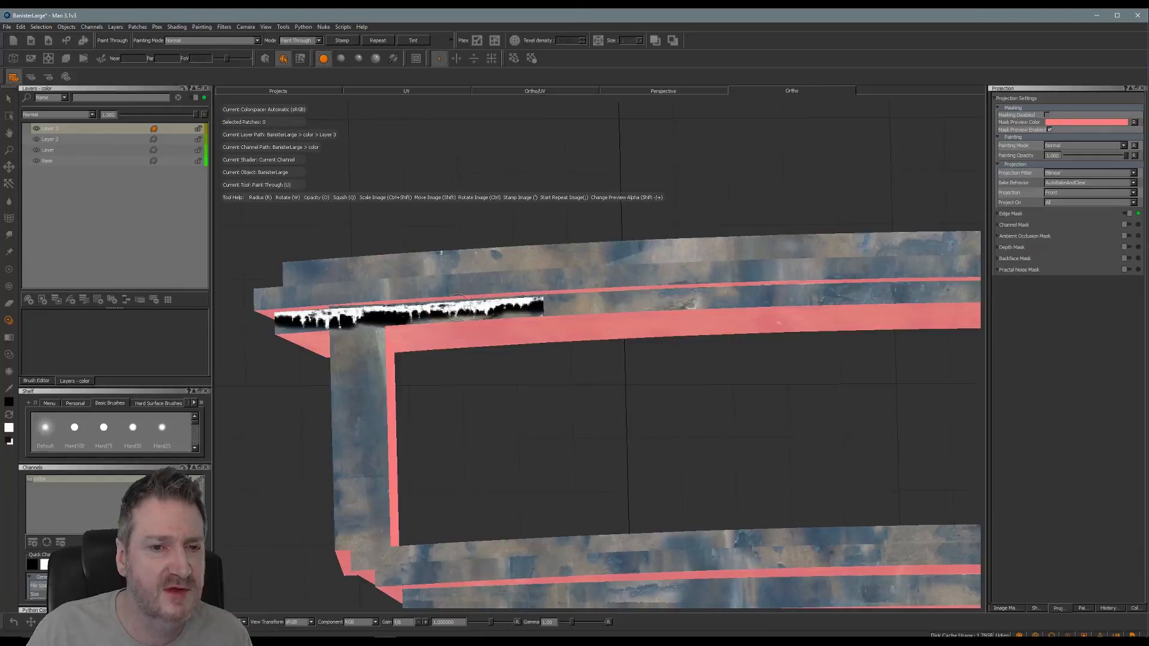
pyautogui.keyDown('shift'); pyautogui.moveTo(486, 320); pyautogui.dragTo(491, 318); pyautogui.keyUp('shift')
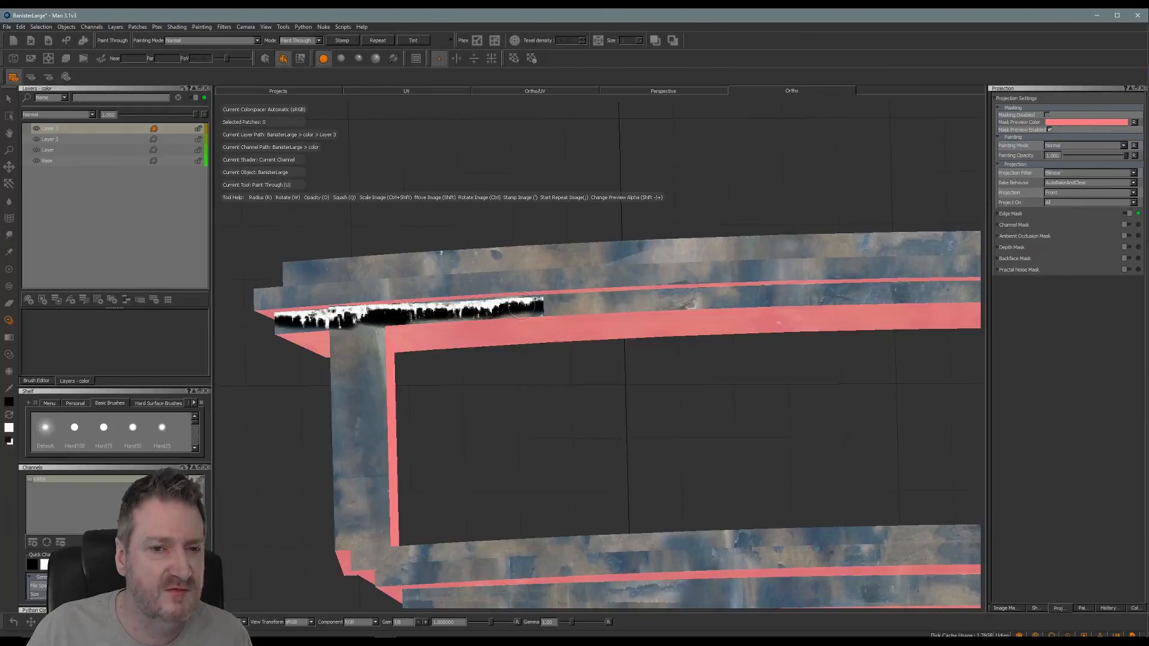
pyautogui.moveTo(522, 306); pyautogui.dragTo(519, 307)
pyautogui.press('b')
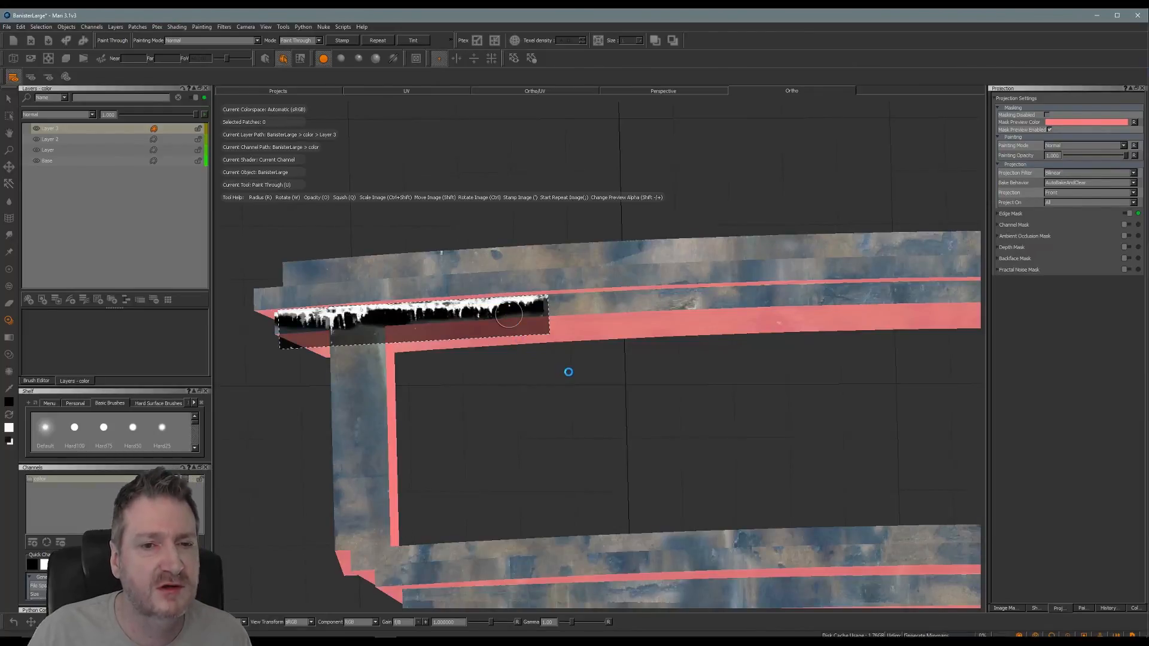
# Move the drip image past the painted stretch and extend the drips farther right along the upper rail's lowest band on this side.
pyautogui.keyDown('alt'); pyautogui.moveTo(562, 375); pyautogui.dragTo(502, 386); pyautogui.keyUp('alt')
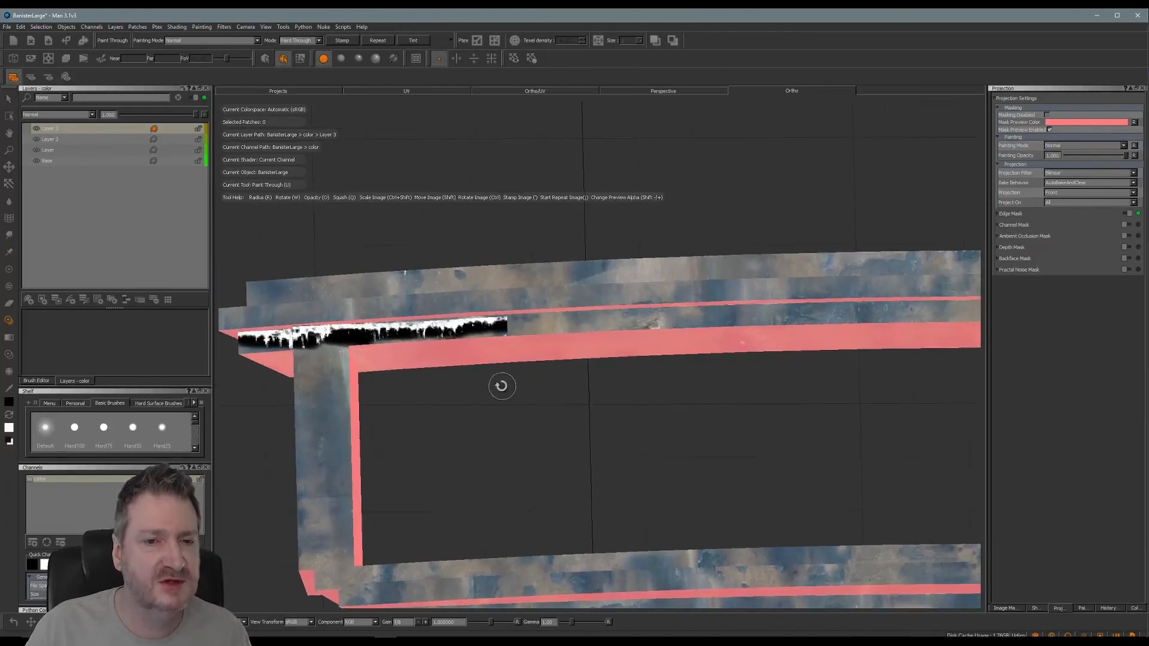
pyautogui.keyDown('alt'); pyautogui.moveTo(501, 386); pyautogui.dragTo(498, 383, button='middle'); pyautogui.keyUp('alt')
pyautogui.keyDown('alt'); pyautogui.moveTo(452, 380); pyautogui.dragTo(473, 373, button='right'); pyautogui.keyUp('alt')
pyautogui.keyDown('alt'); pyautogui.moveTo(473, 373); pyautogui.dragTo(519, 404, button='middle'); pyautogui.keyUp('alt')
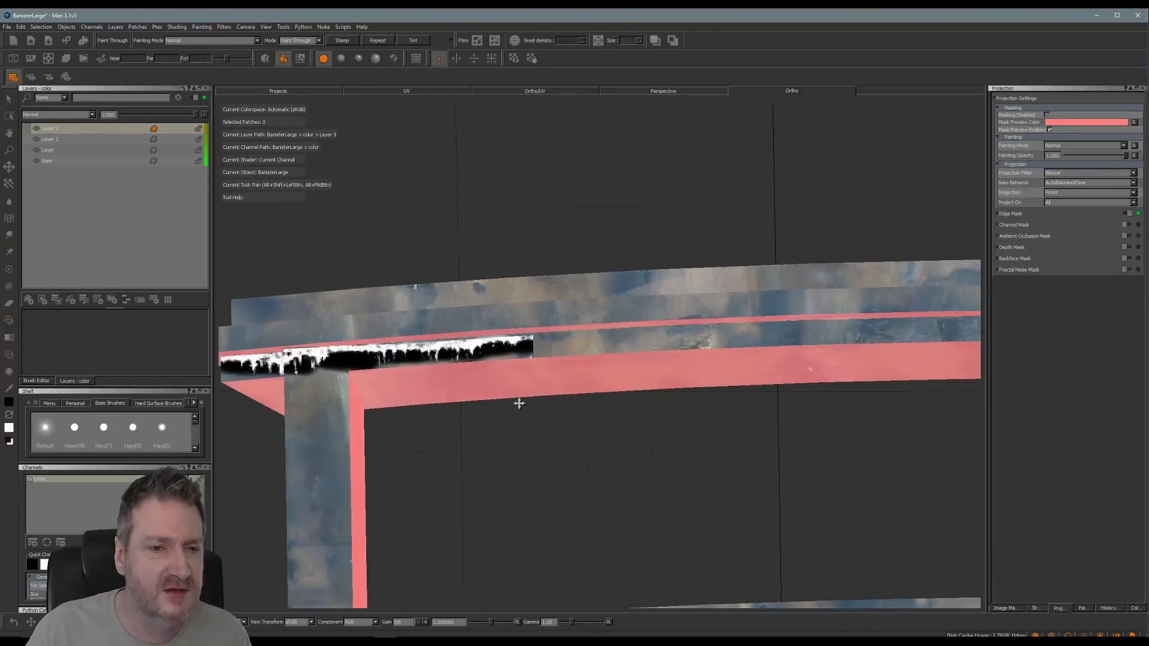
pyautogui.moveTo(494, 314)
pyautogui.keyDown('shift'); pyautogui.mouseDown()
pyautogui.moveTo(519, 349)
pyautogui.moveTo(583, 351)
pyautogui.mouseUp(); pyautogui.keyUp('shift')
pyautogui.moveTo(492, 343)
pyautogui.mouseDown()
pyautogui.moveTo(363, 351)
pyautogui.moveTo(616, 336)
pyautogui.moveTo(835, 342)
pyautogui.mouseUp()
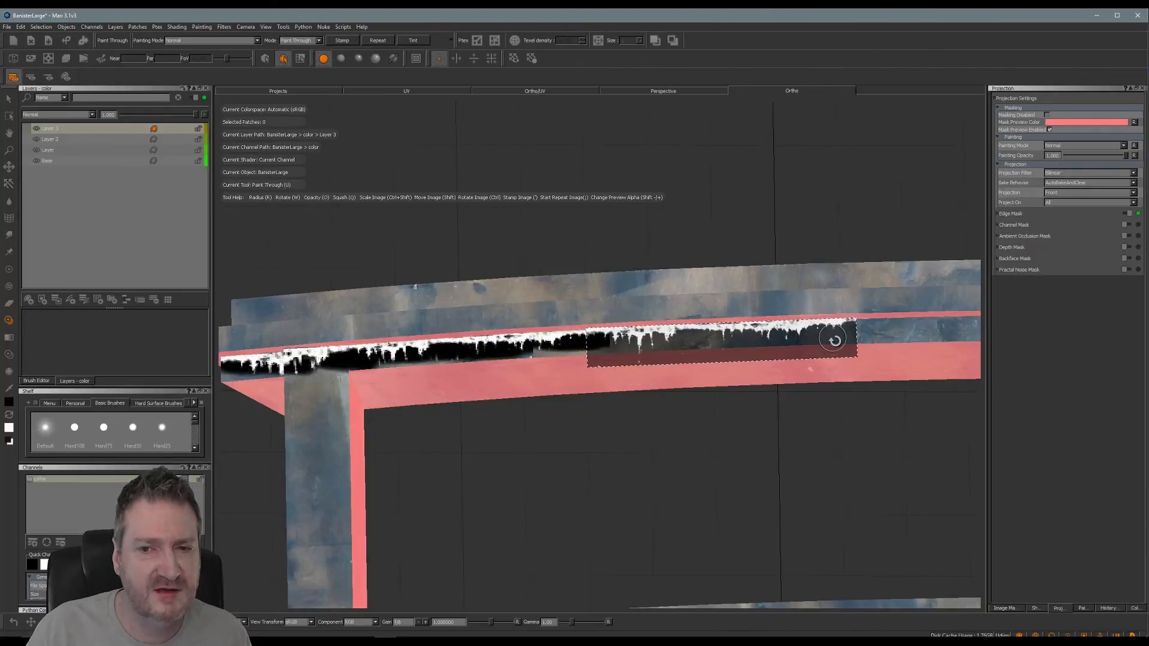